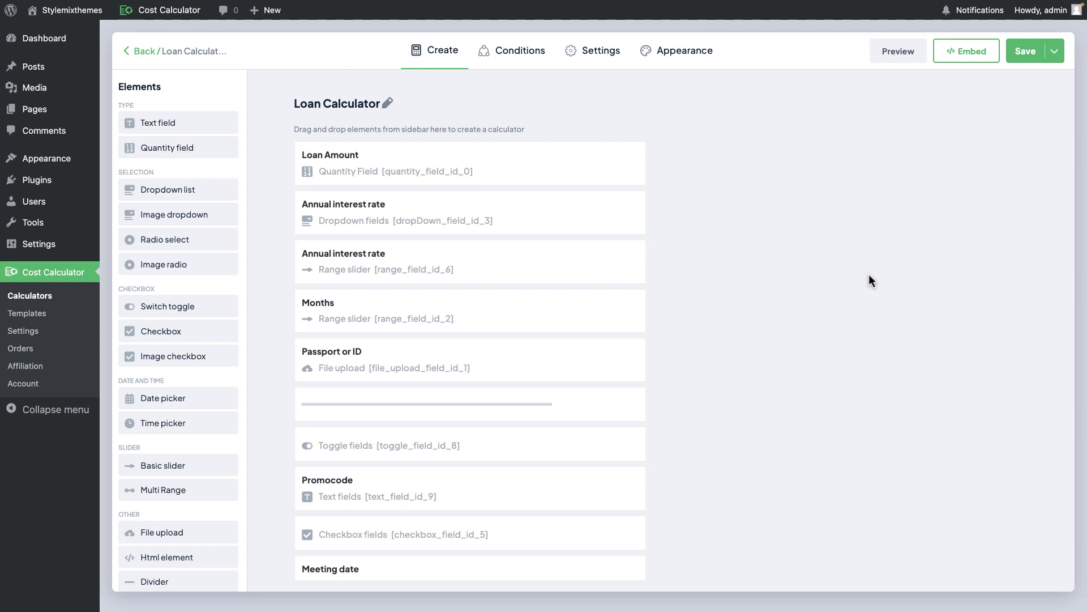
Preview the loan calculator and raise the Loan Amount to 1004
click(892, 55)
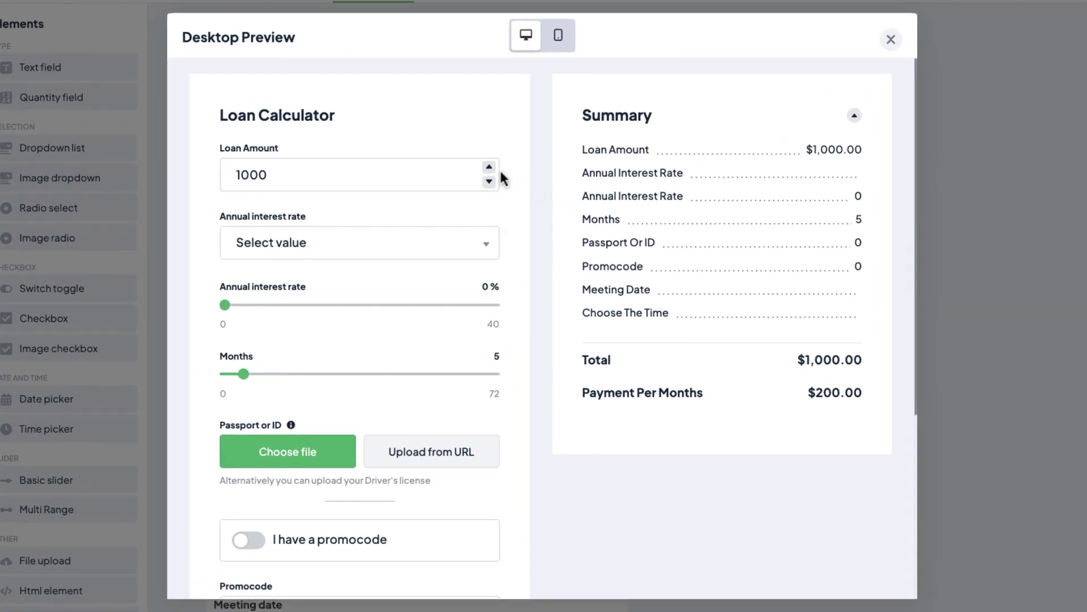
click(489, 167)
click(489, 167)
click(489, 167)
click(489, 167)
Choose 1.5% in the previewed annual interest rate dropdown and set the annual interest rate slider to 20%
click(382, 250)
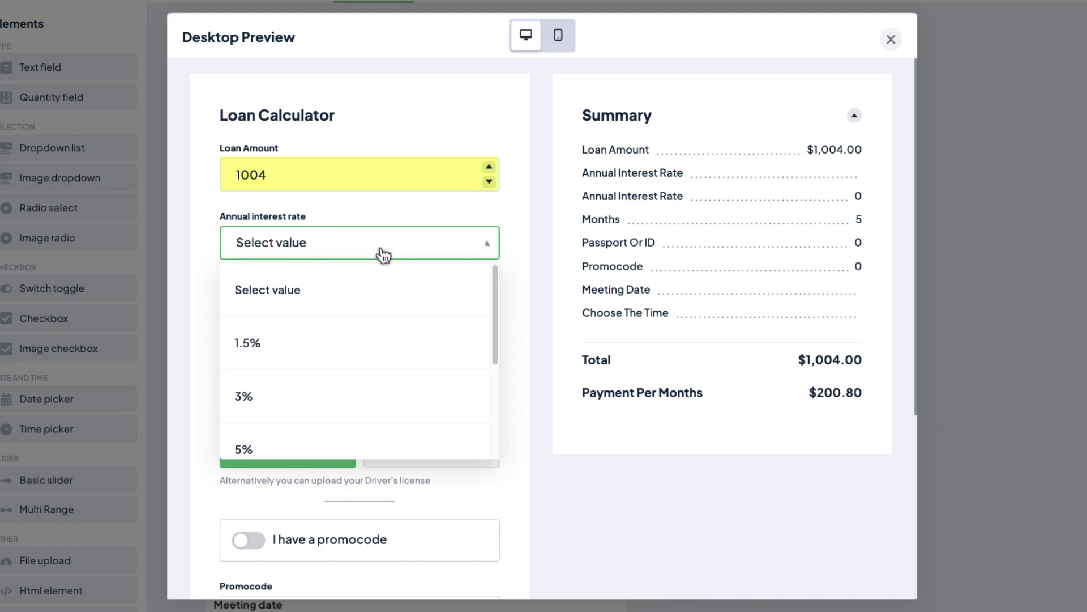
click(367, 339)
drag(225, 303, 425, 306)
Test the promocode and assistant meeting options with September 21, 2023 at 12:05 am, and close the preview
scroll(507, 329, down, 5)
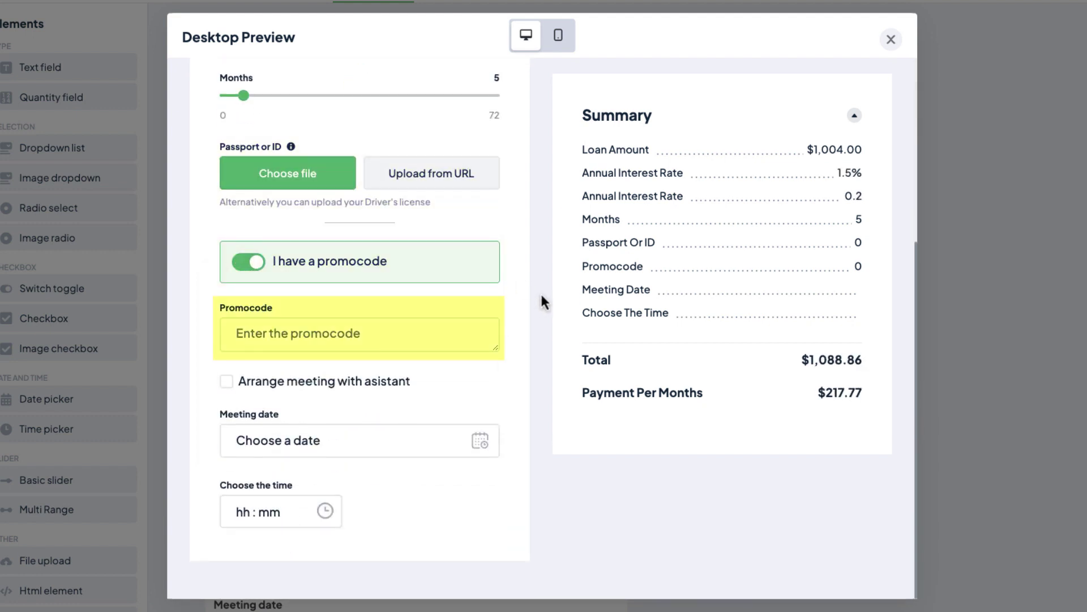
click(388, 381)
click(396, 449)
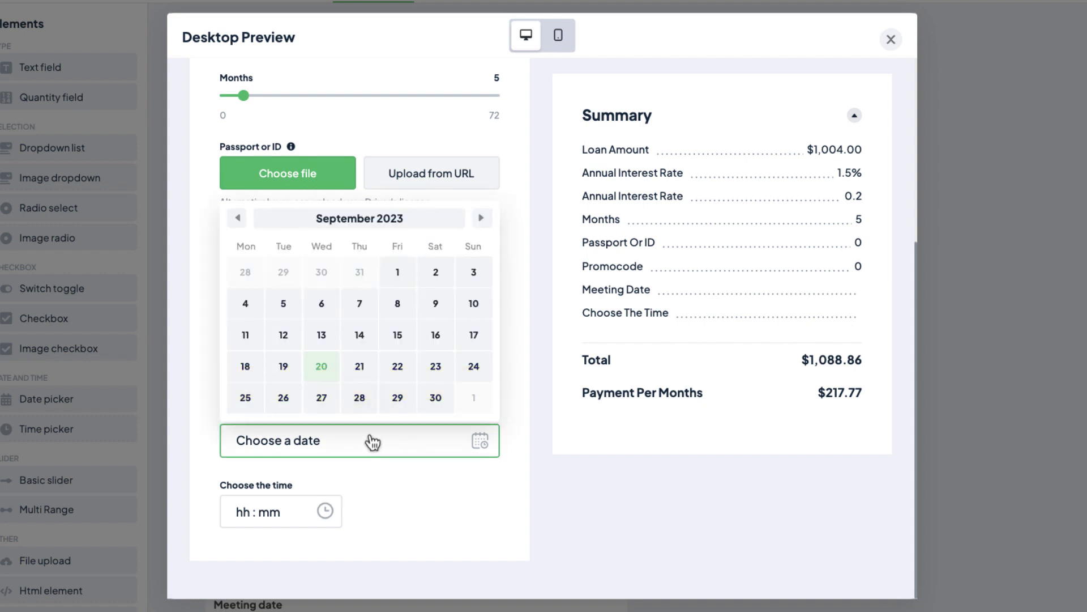
click(360, 366)
click(306, 511)
click(241, 539)
click(281, 565)
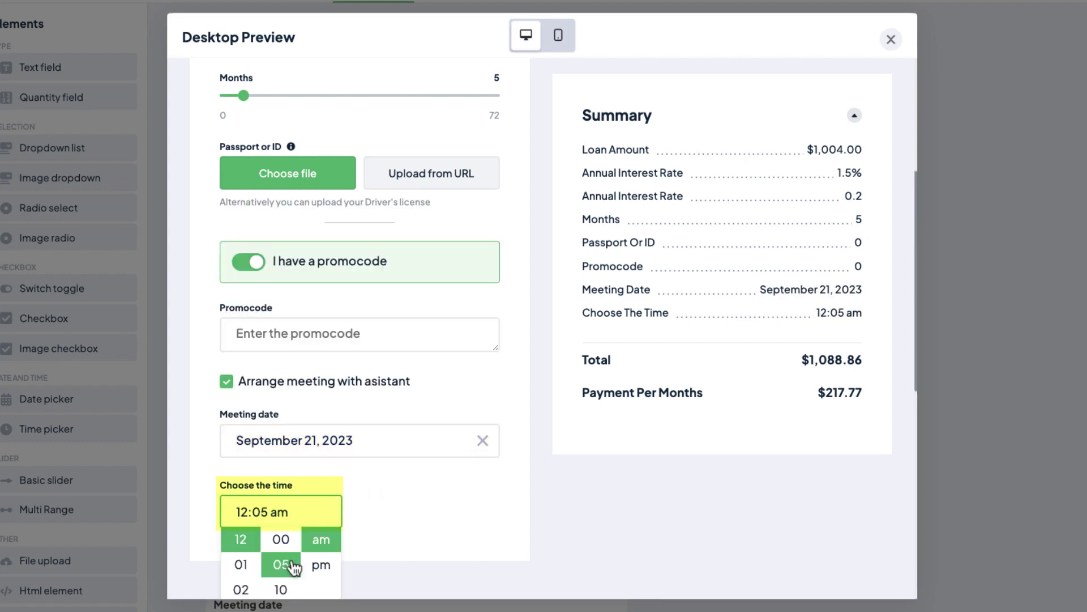
scroll(541, 477, up, 5)
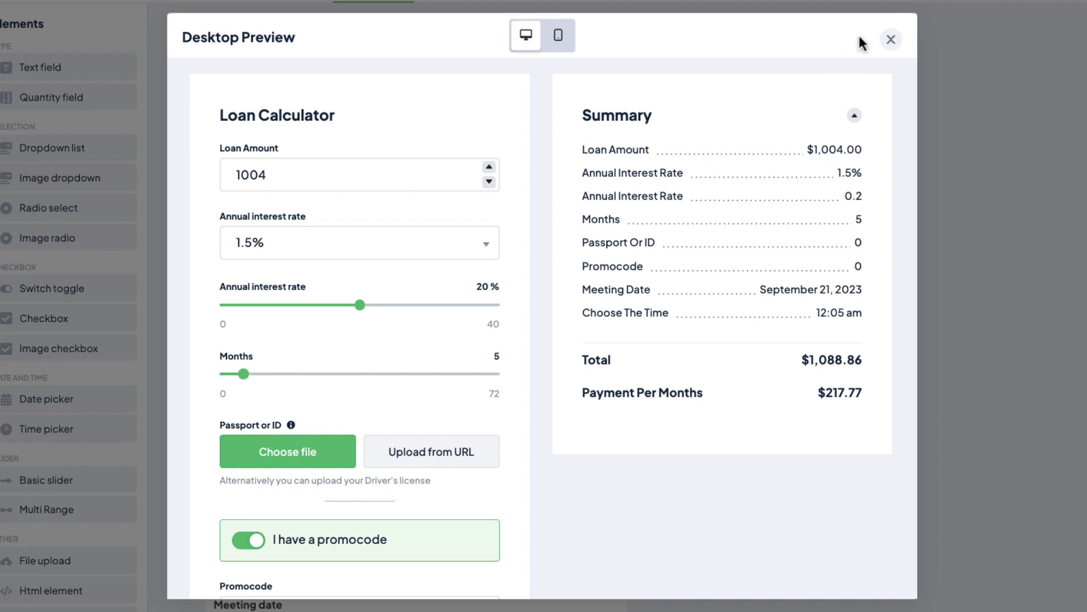
click(891, 40)
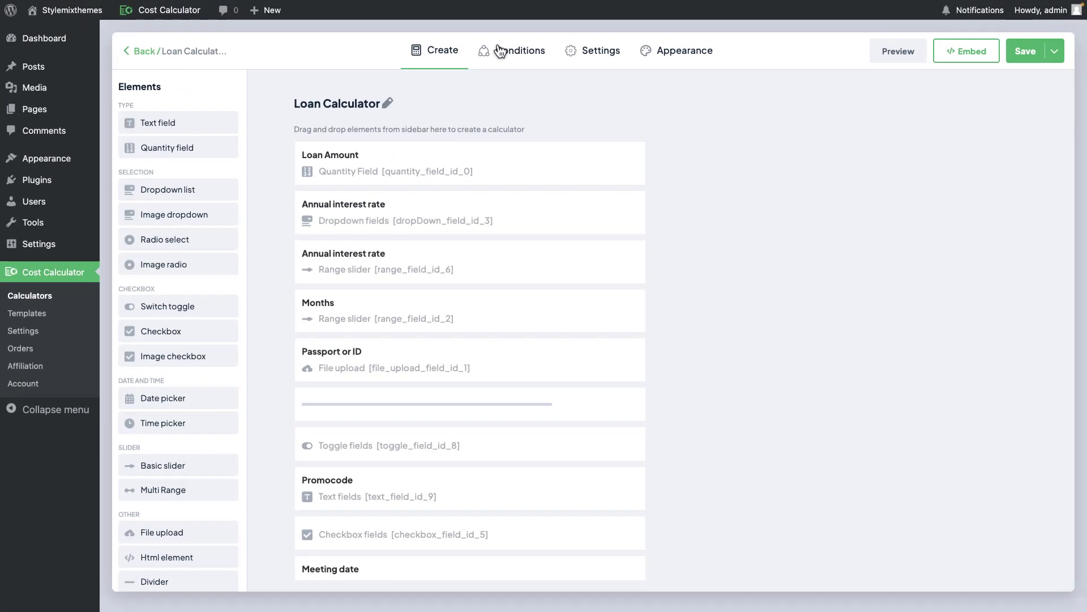
Open the calculator's conditions canvas and view the Find Element filter options, keeping All
click(502, 52)
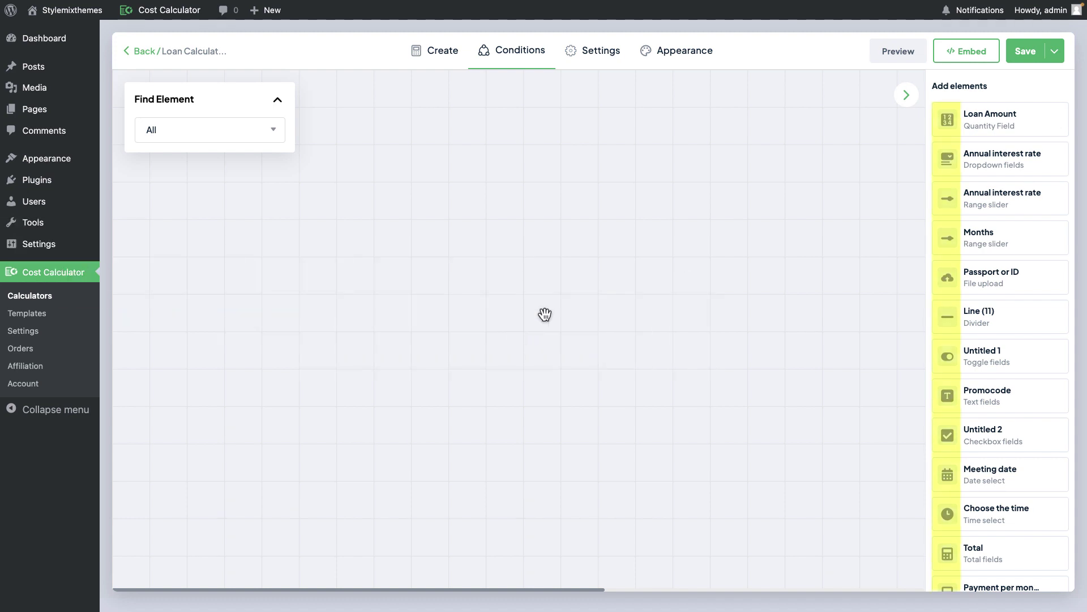
scroll(946, 284, down, 1)
scroll(945, 283, up, 1)
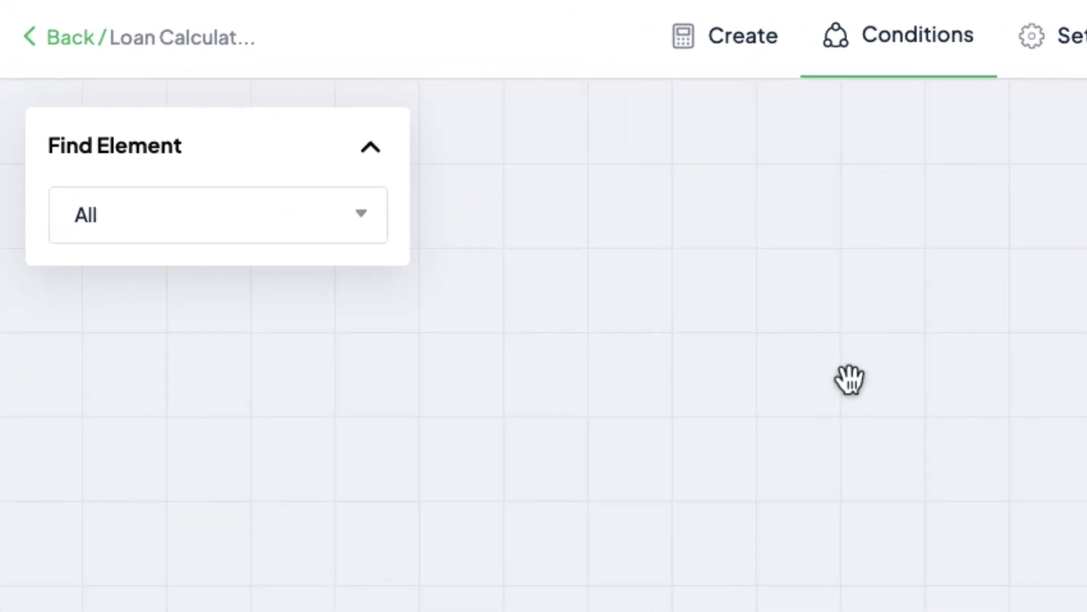
click(343, 226)
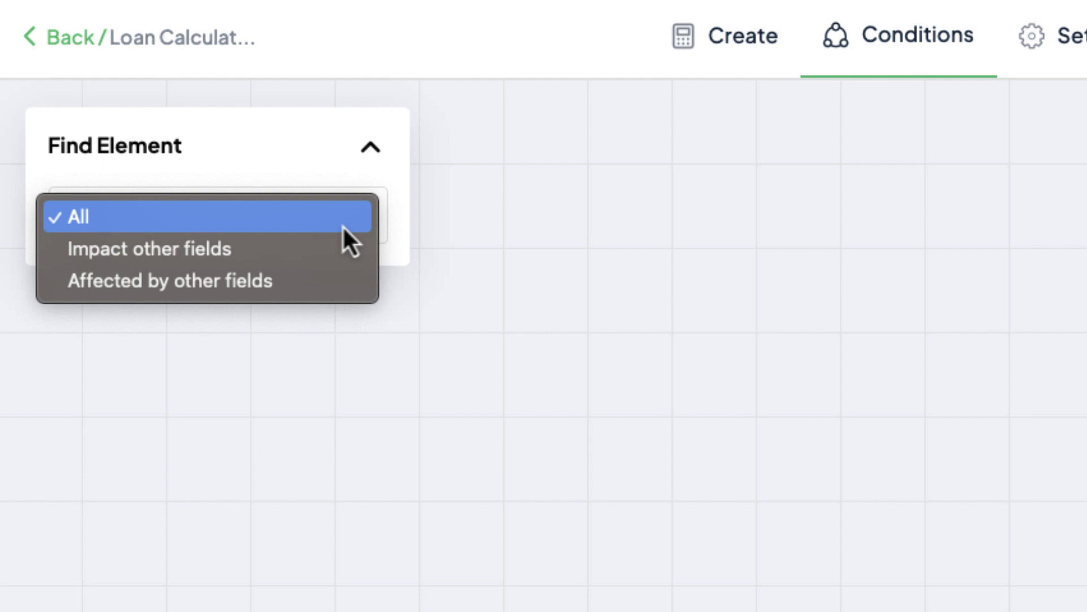
click(505, 245)
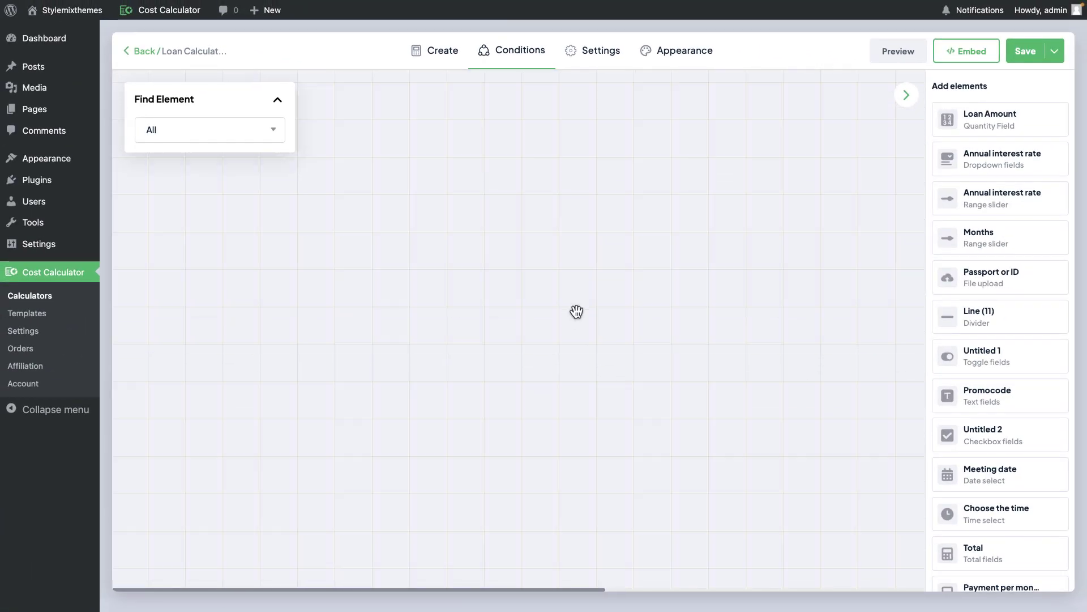
Collapse the list of addable elements and the Find Element box, and expand both again
scroll(456, 275, right, 5)
scroll(578, 344, left, 5)
scroll(605, 345, up, 1)
click(906, 94)
click(280, 112)
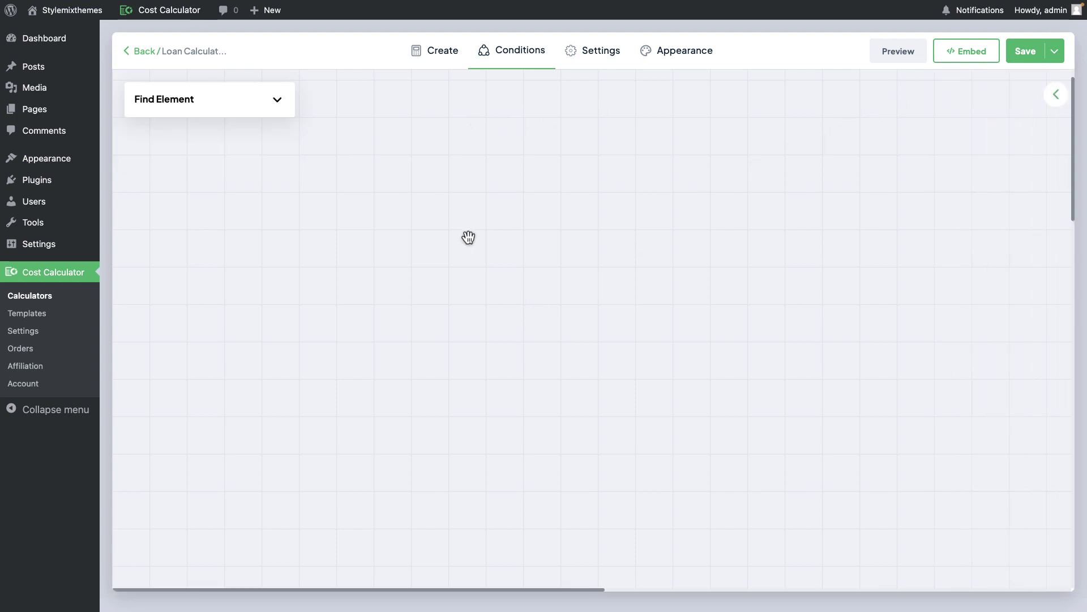
click(277, 102)
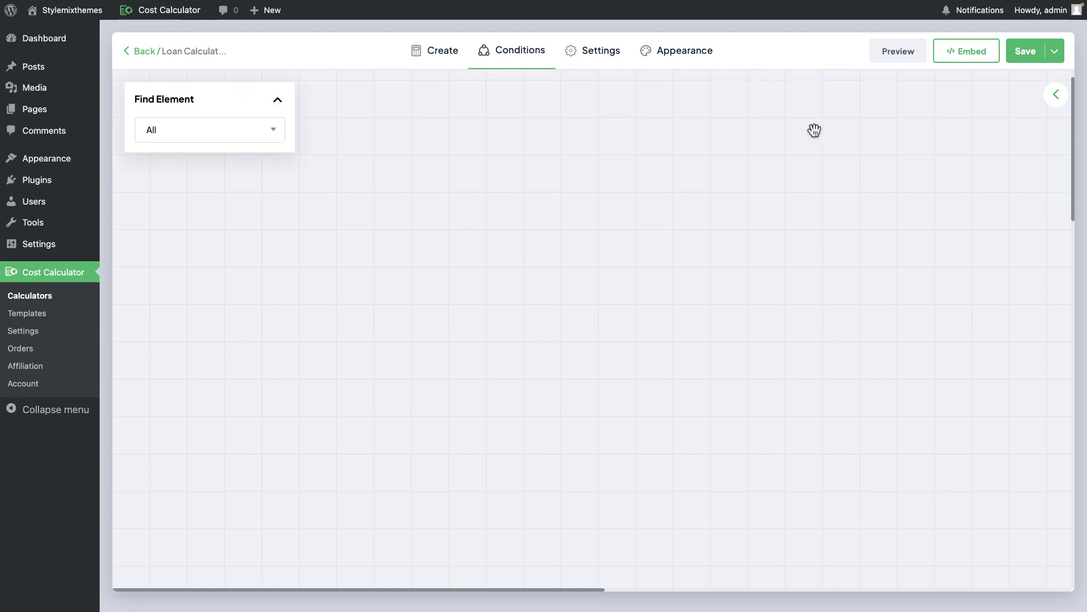
click(1056, 95)
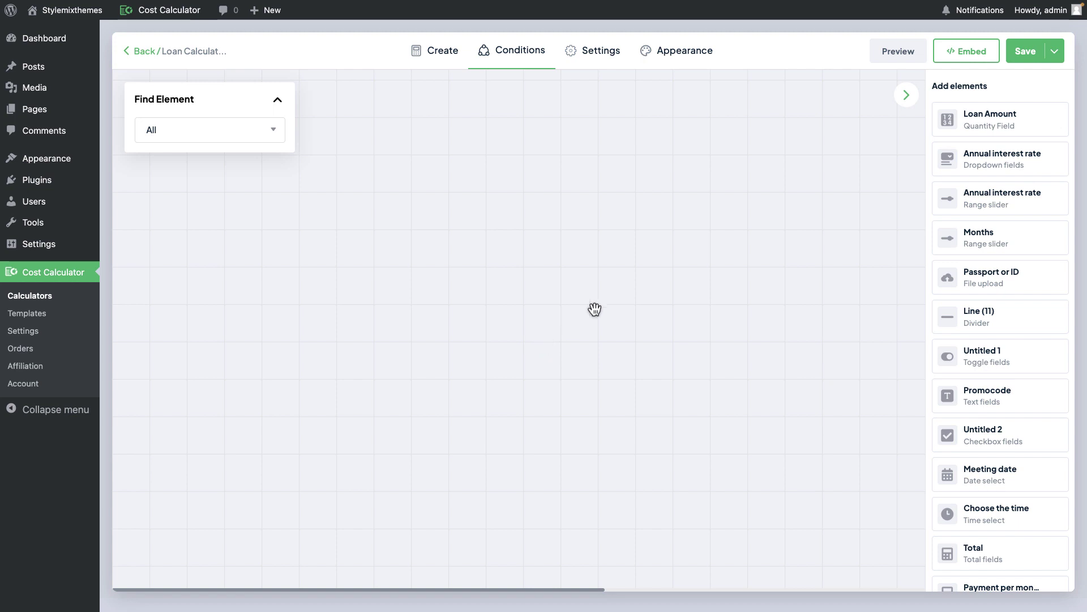
Add the Annual interest rate dropdown and the Months slider to the canvas, with Months well to the right
click(1028, 163)
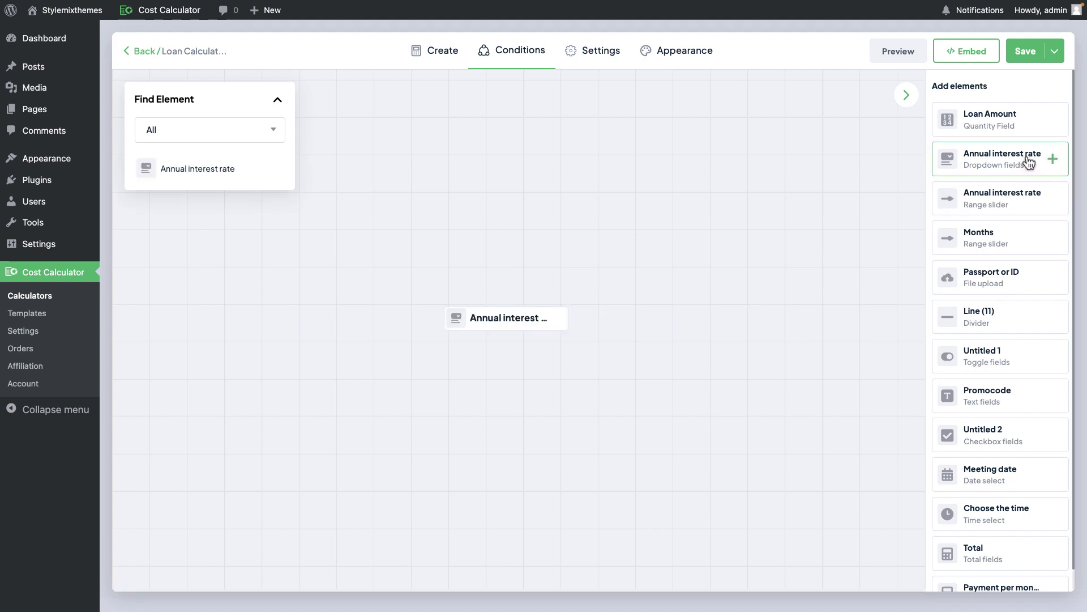
drag(497, 325, 365, 313)
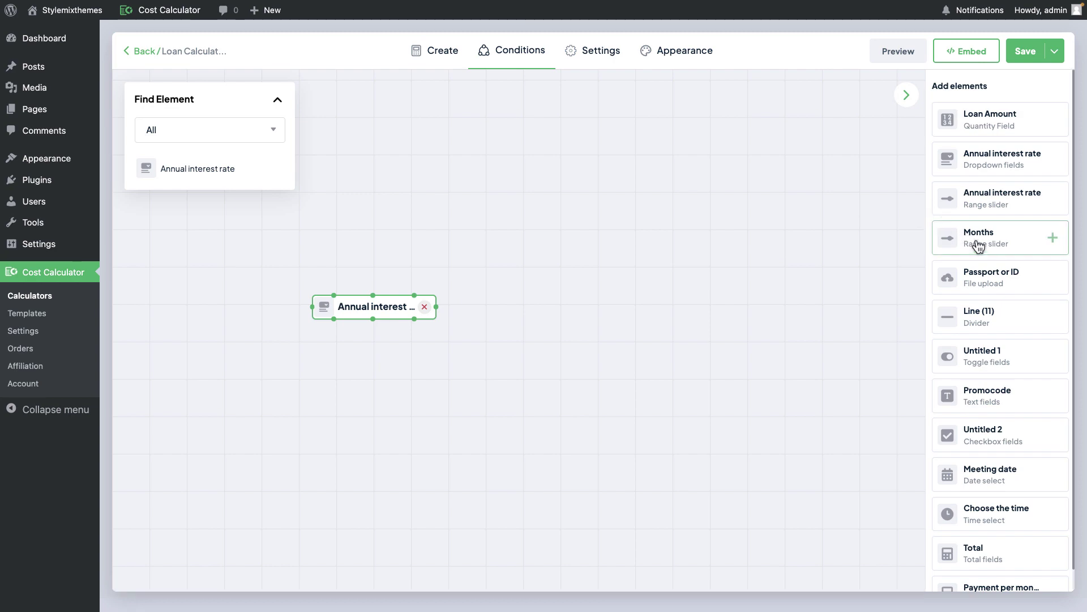
click(1000, 244)
drag(544, 316, 740, 311)
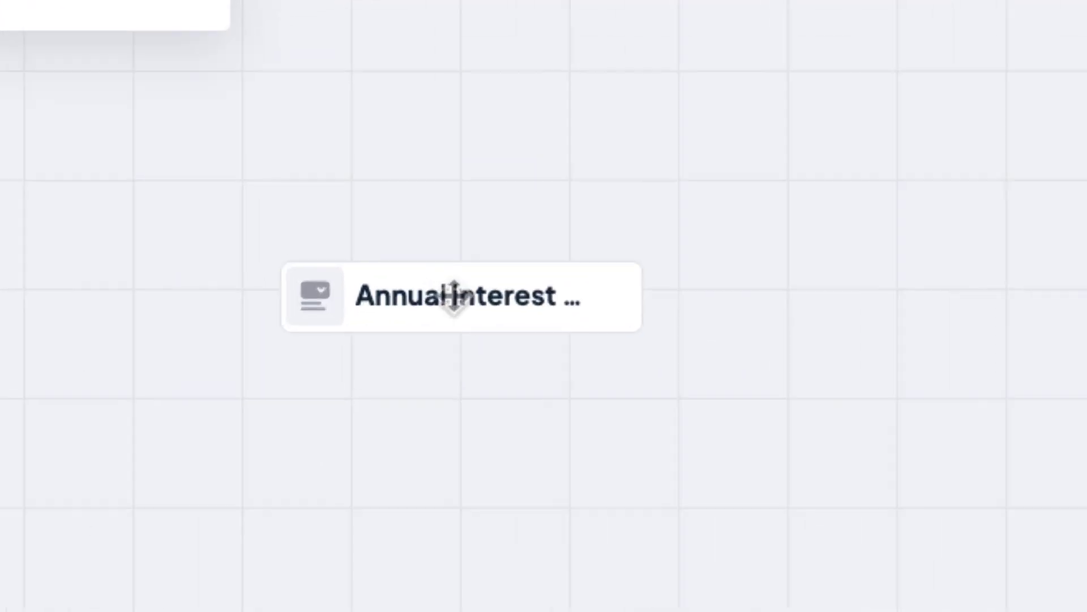
Link the Annual interest rate dropdown to Months and level Months with it on the canvas
click(454, 296)
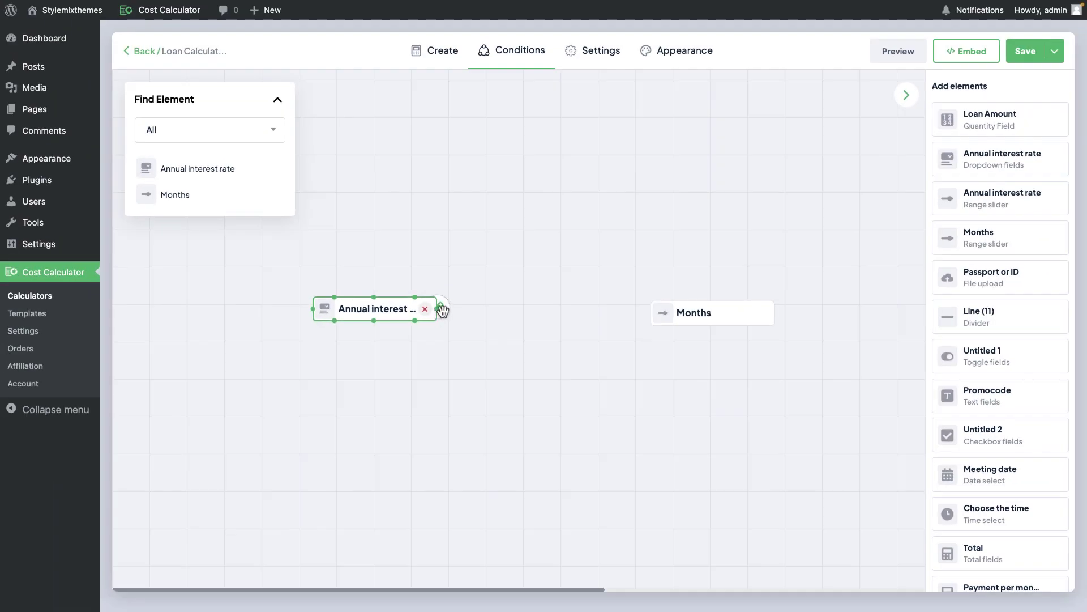
drag(477, 307, 718, 318)
drag(612, 316, 690, 309)
click(682, 308)
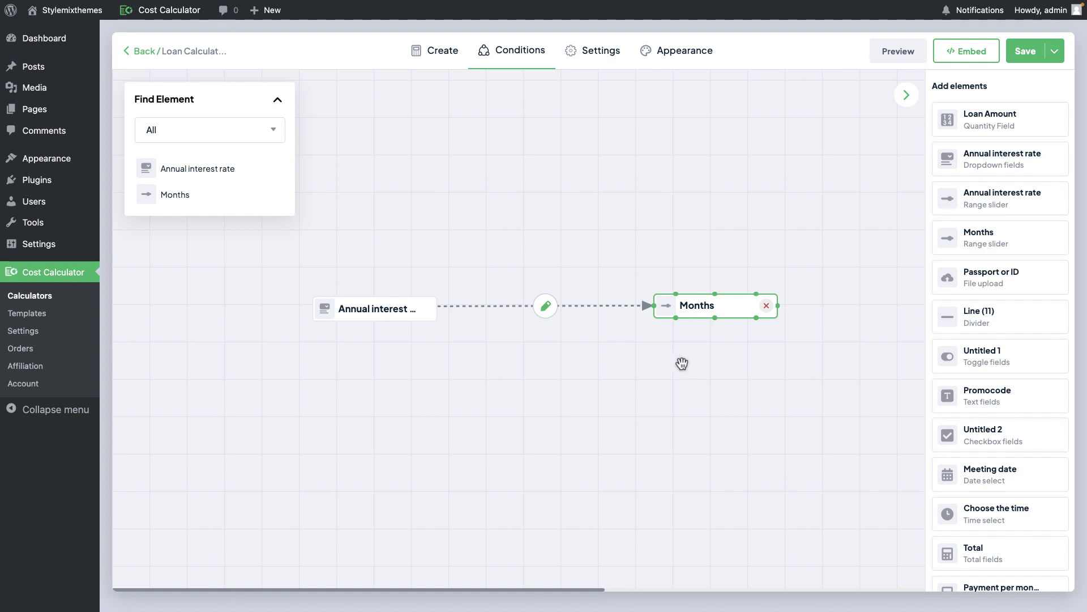
Add the Loan Amount, Promocode and Untitled 2 elements and spread them out below the existing link
click(994, 127)
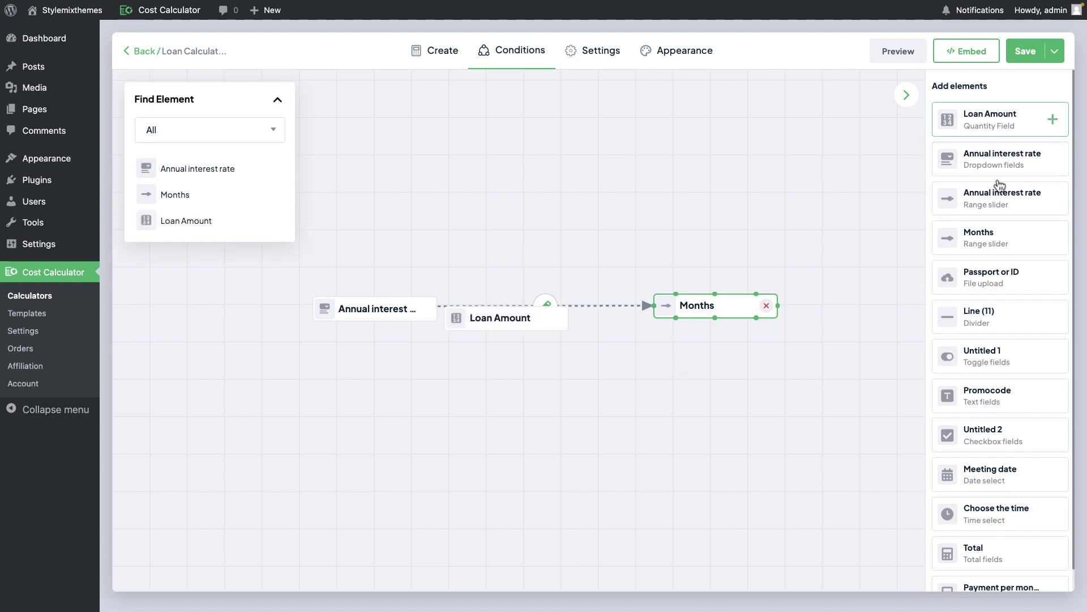
click(1001, 396)
click(956, 437)
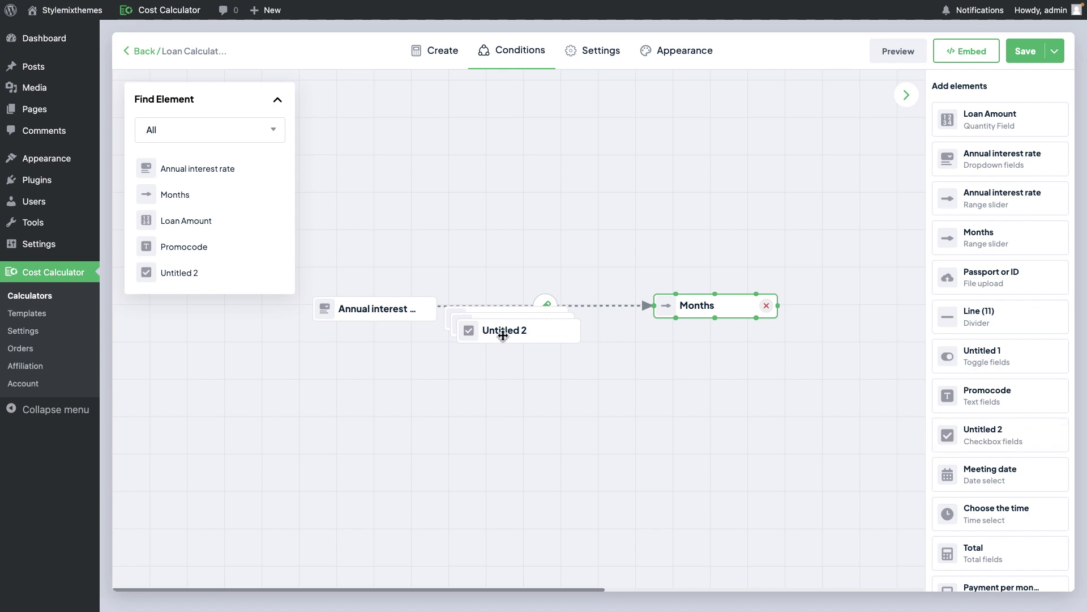
drag(502, 333, 557, 404)
drag(507, 328, 759, 416)
Link Loan Amount to Months and Untitled 2, link Untitled 2 to Promocode, and space the elements apart
drag(750, 364, 724, 315)
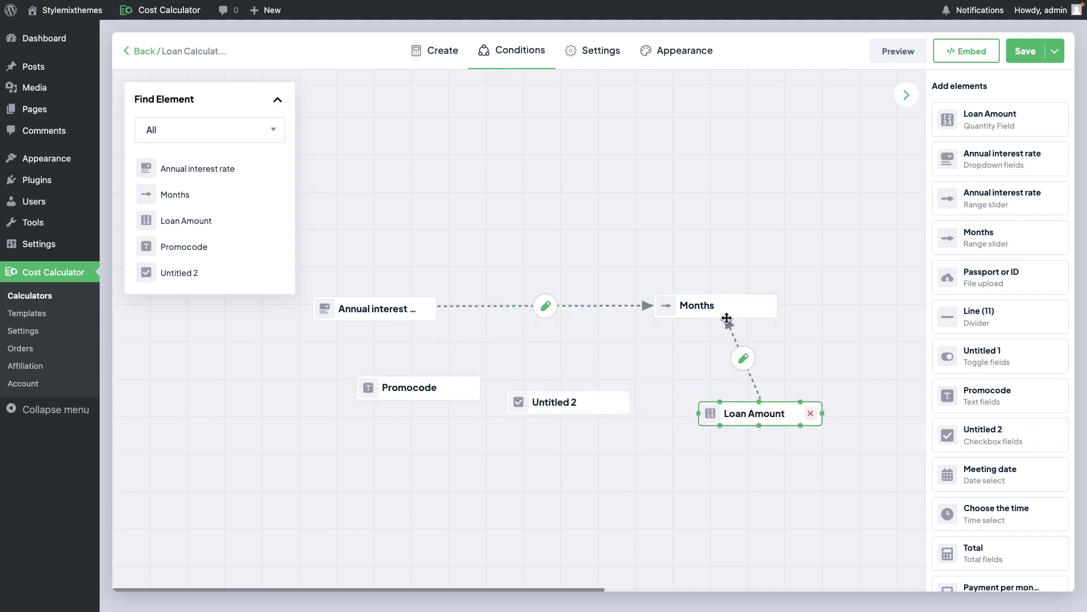
drag(699, 413, 412, 390)
drag(412, 389, 312, 409)
drag(566, 401, 576, 420)
drag(759, 413, 745, 422)
drag(598, 417, 555, 463)
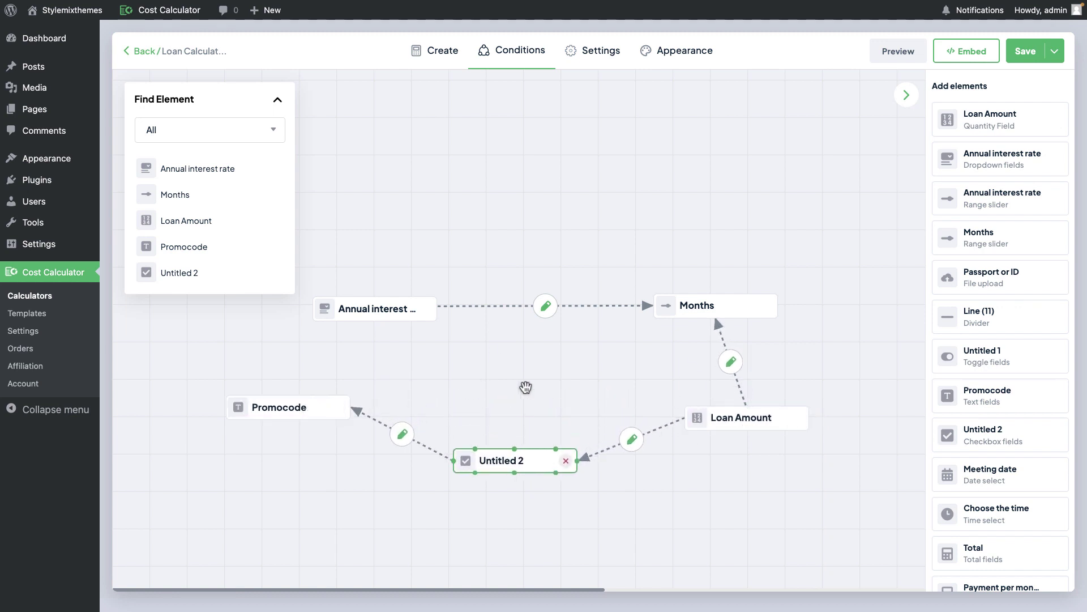
Filter the canvas elements by Impact other fields and highlight each listed element in turn
click(257, 133)
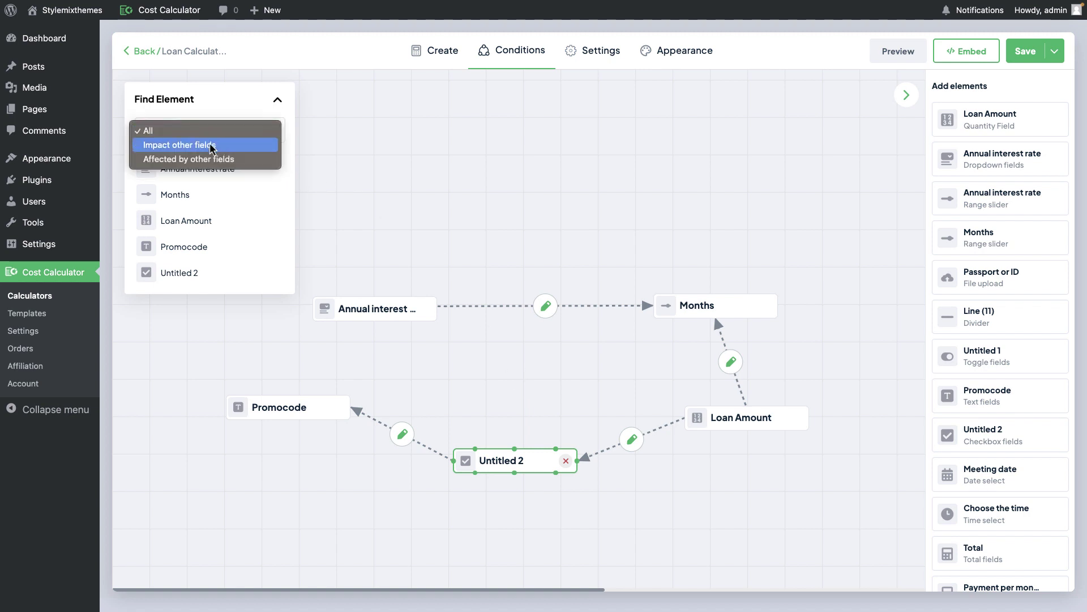
click(189, 148)
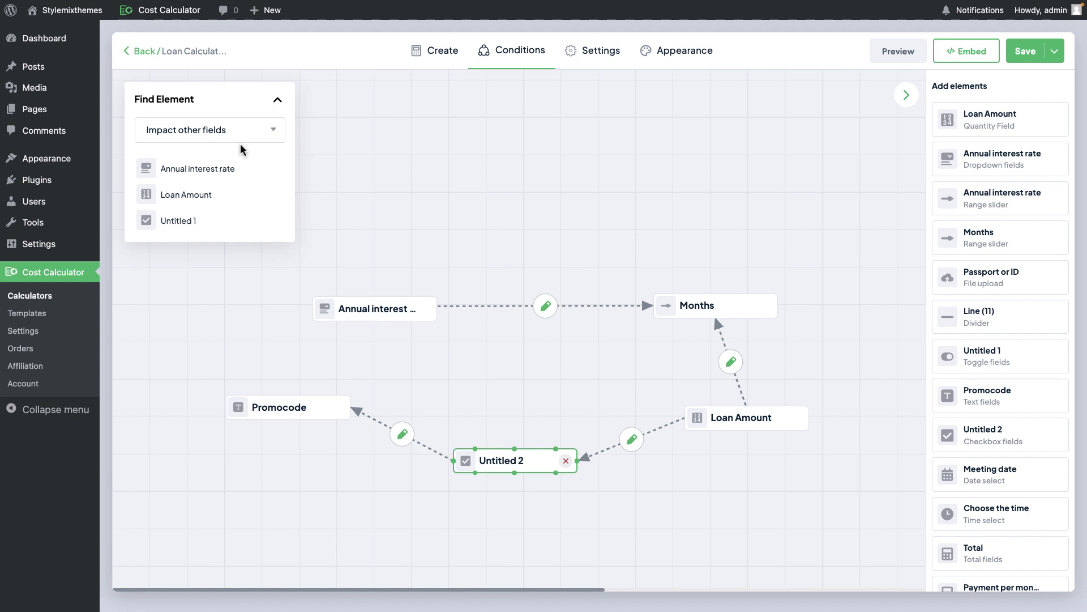
click(226, 169)
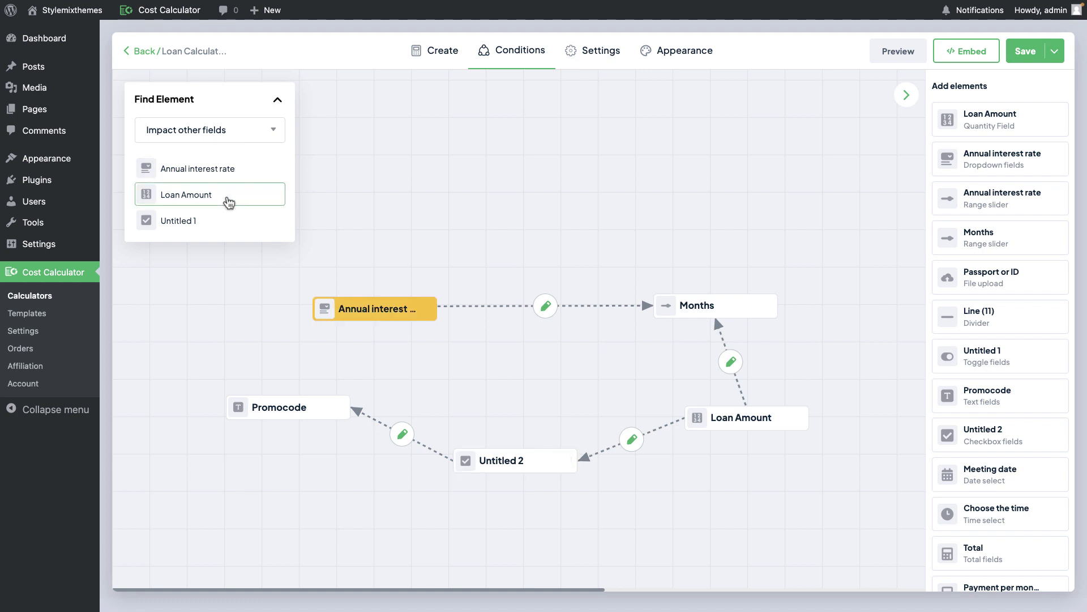
click(228, 202)
click(227, 221)
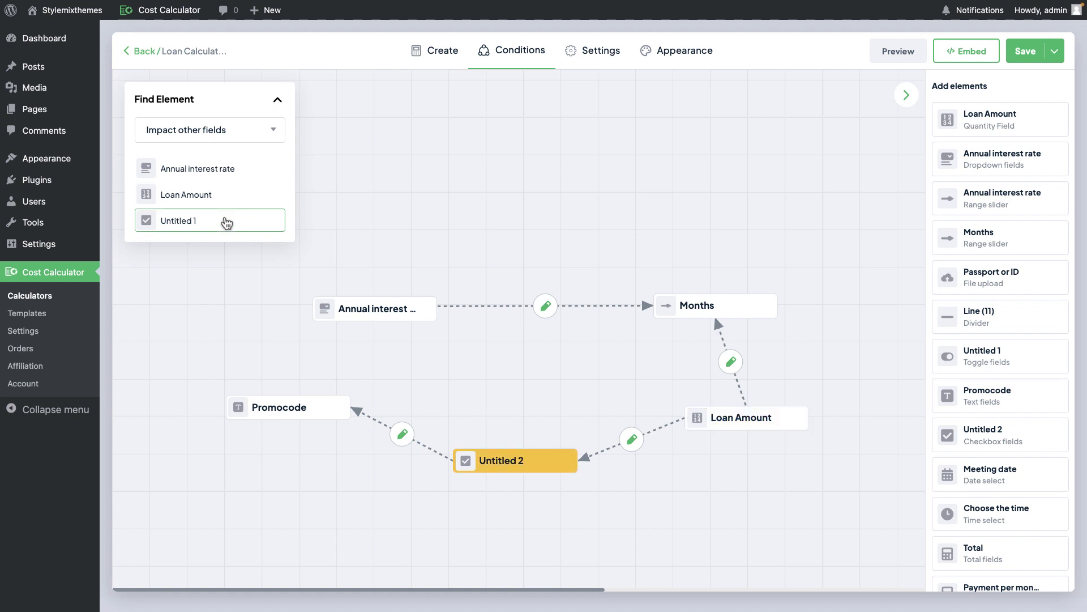
click(253, 173)
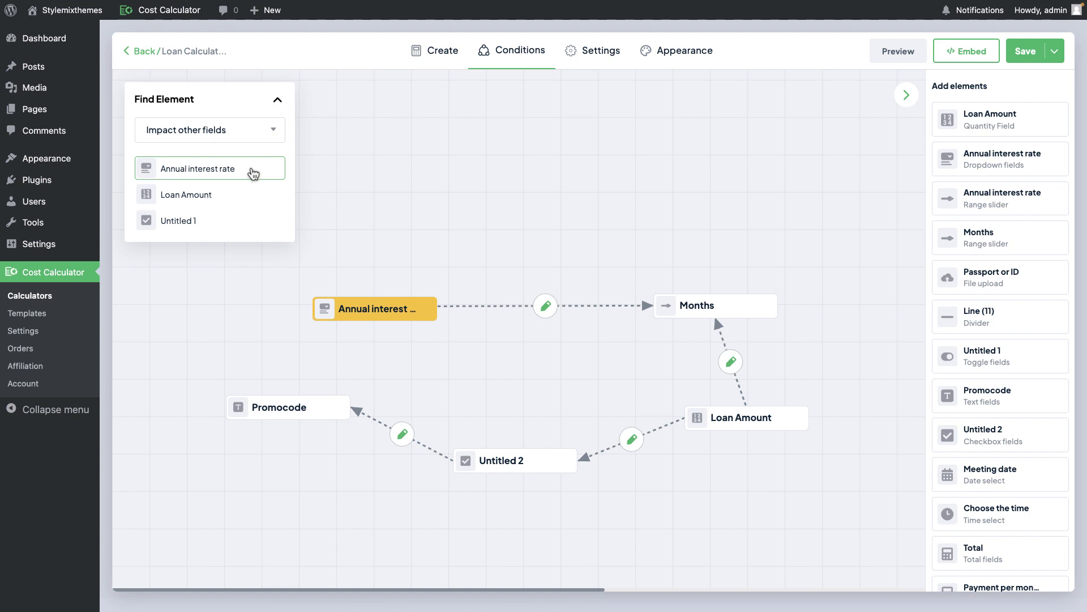
Filter the canvas elements by Affected by other fields and locate Months, Promocode and the checkbox element
click(249, 136)
click(242, 149)
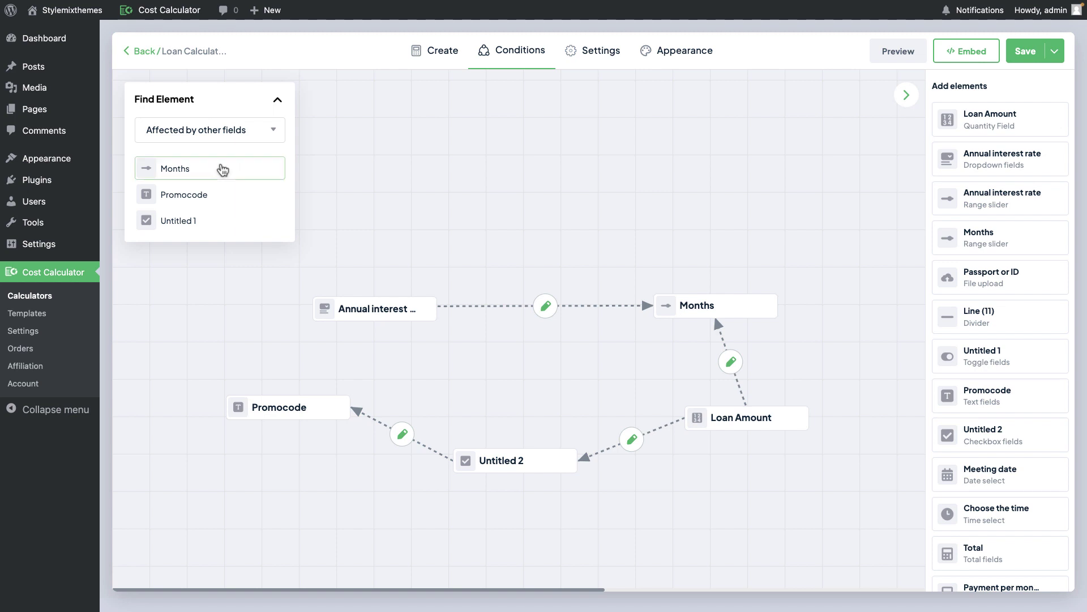
click(223, 170)
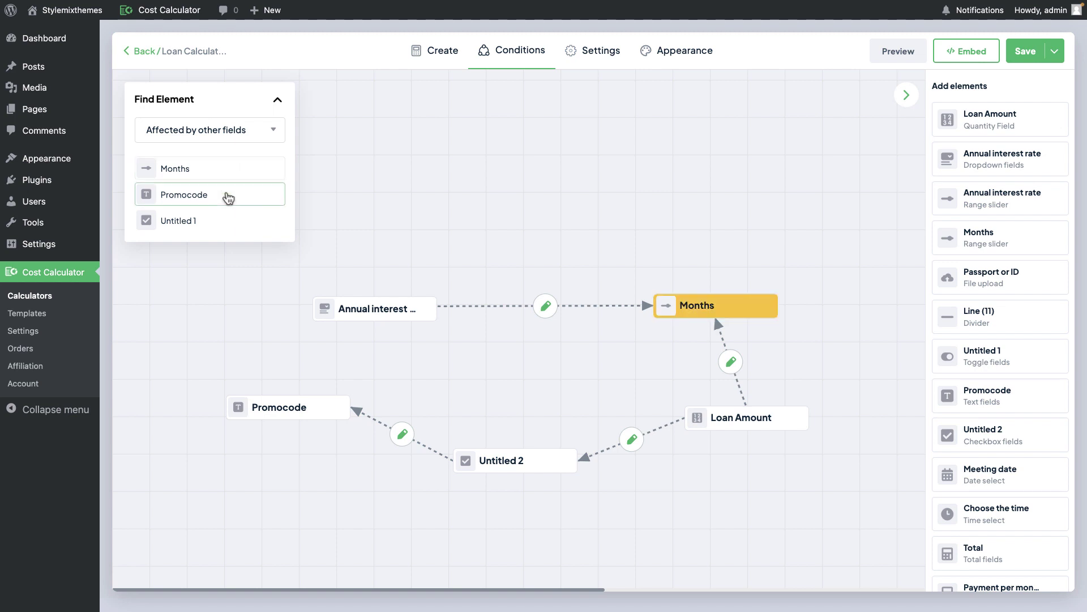
click(228, 196)
click(222, 218)
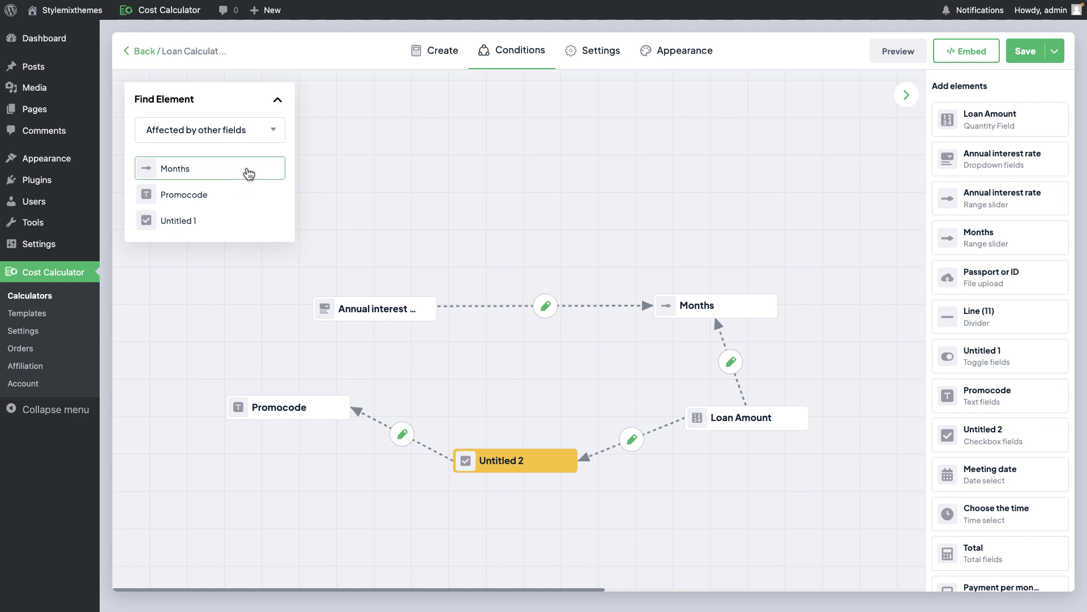
click(249, 172)
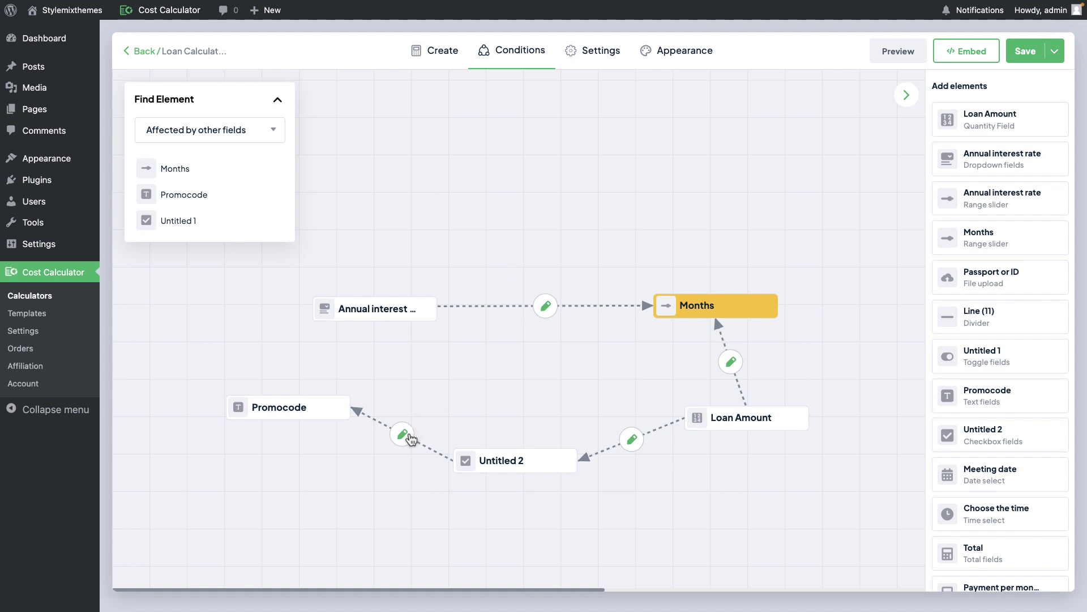
Delete the link that leads from the checkbox element to Promocode
click(408, 435)
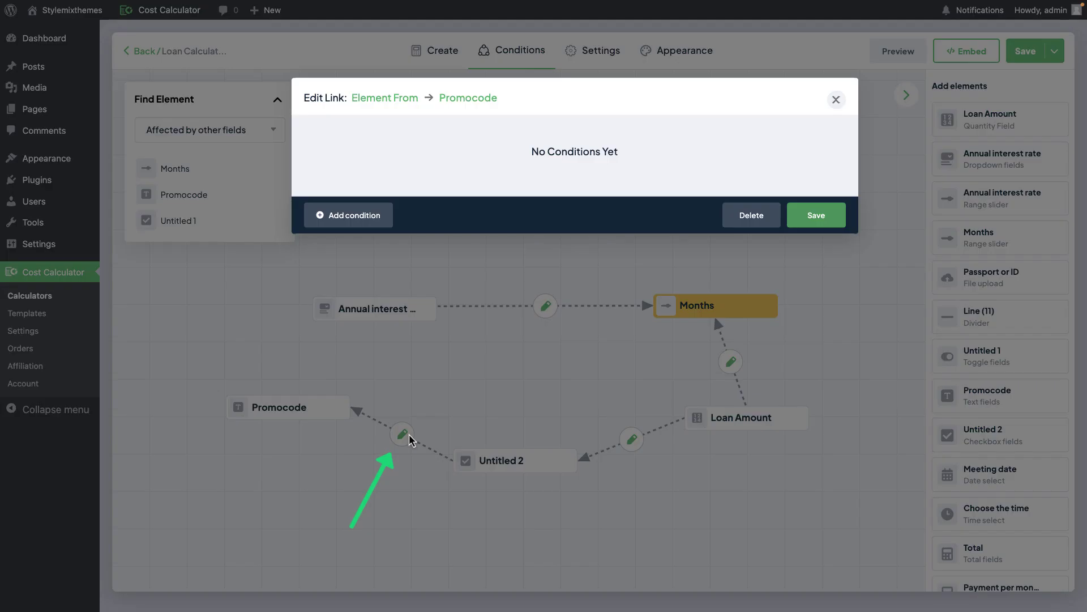
click(765, 220)
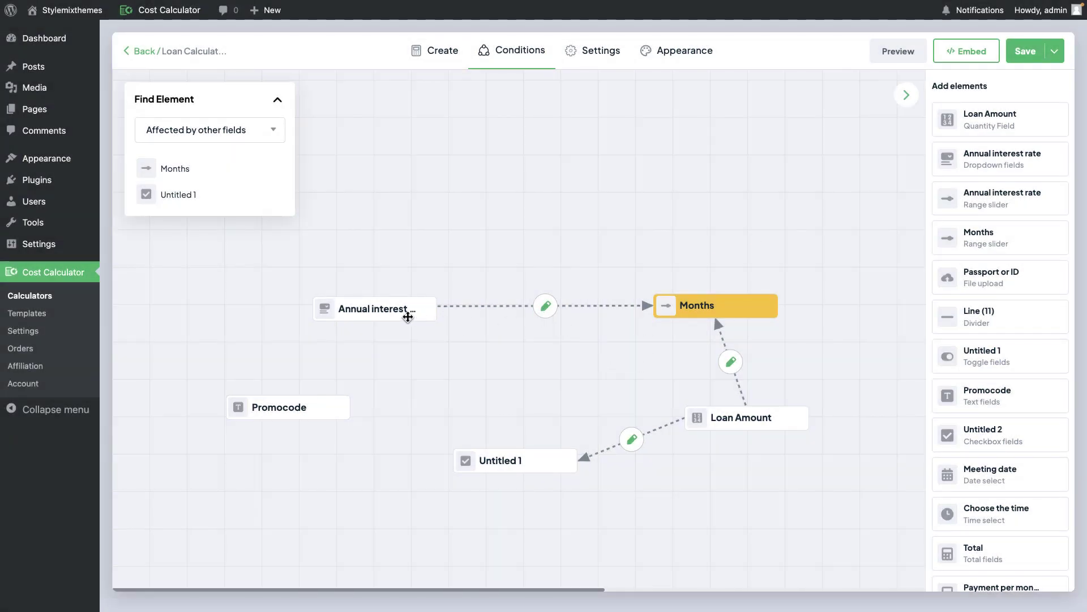
Delete the Annual interest rate, Promocode and Untitled 1 elements from the canvas
click(415, 318)
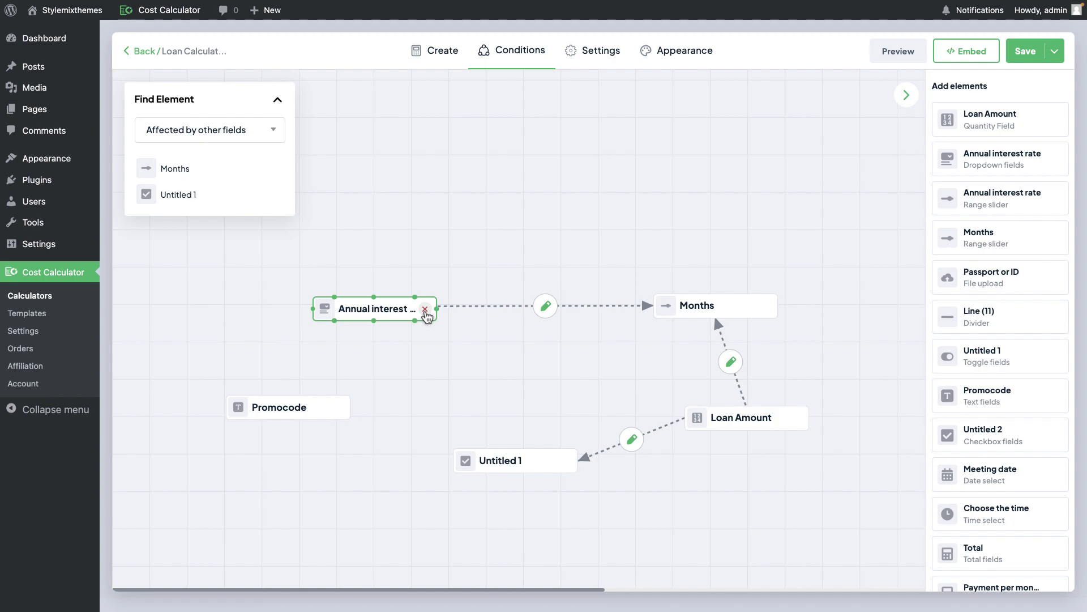
click(426, 315)
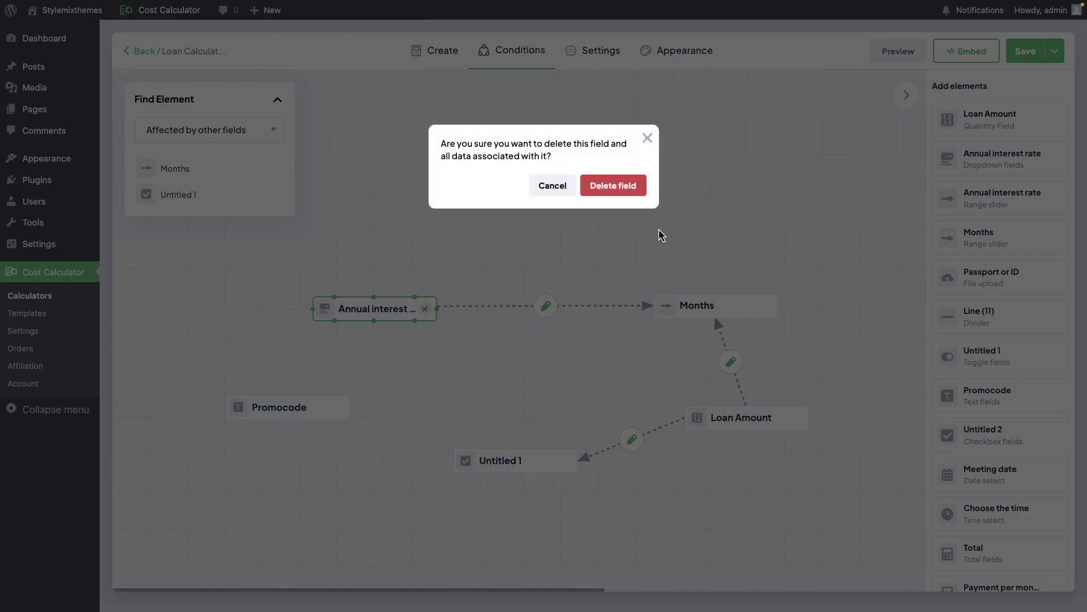
click(639, 192)
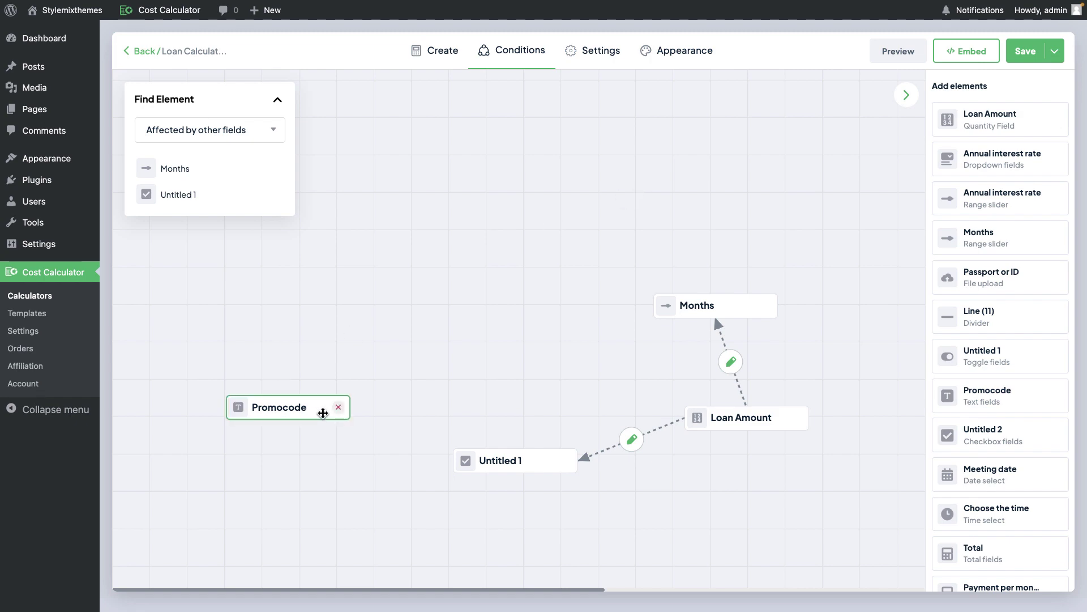
click(338, 407)
click(566, 460)
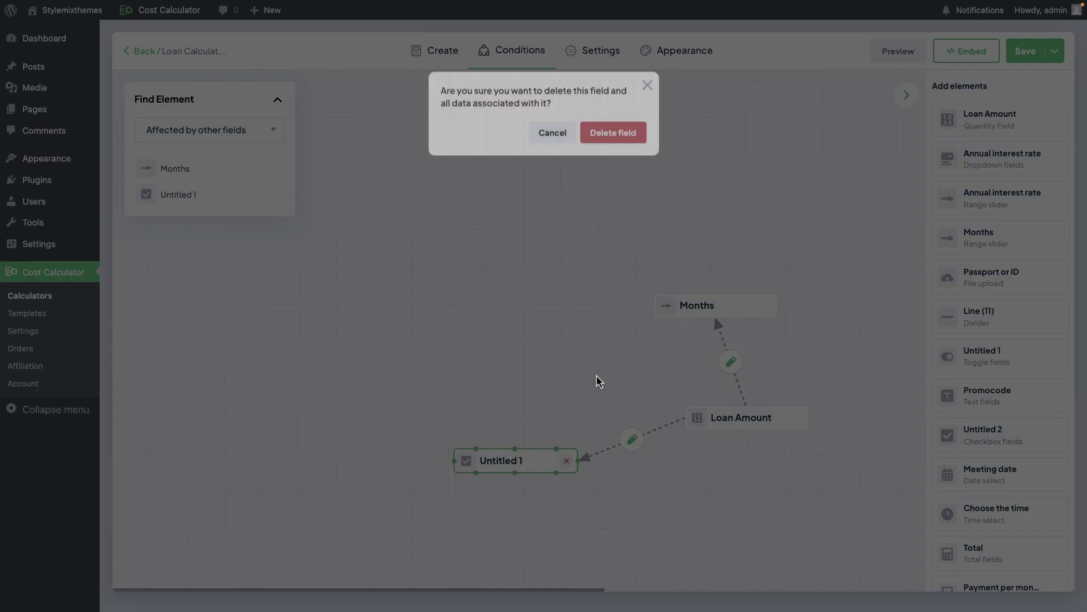
click(612, 187)
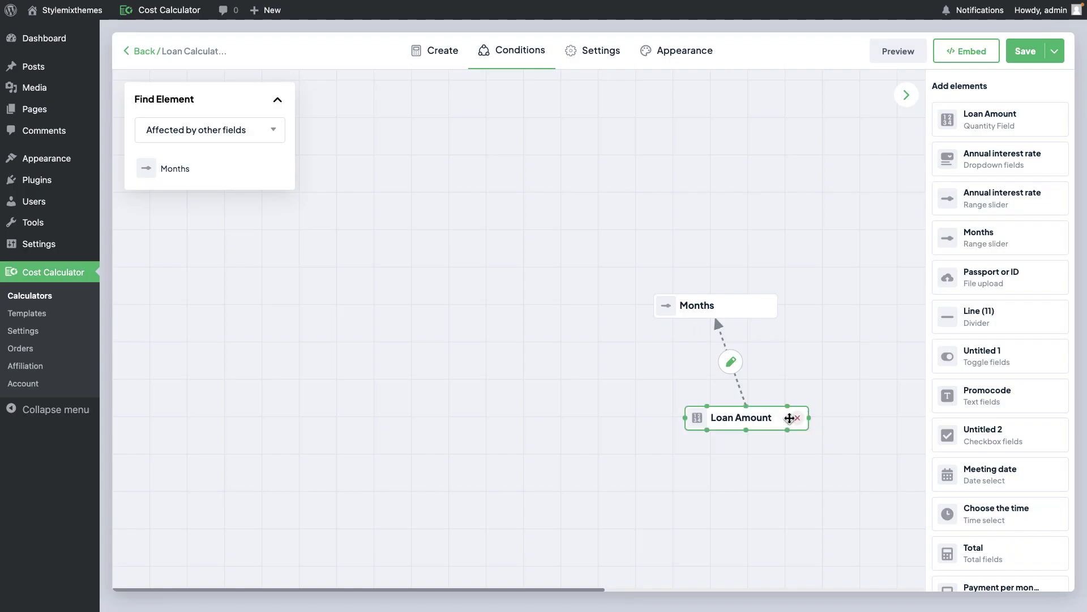
Delete the link from Loan Amount to Months, and relink the two elements with Loan Amount level with Months
click(739, 368)
click(749, 213)
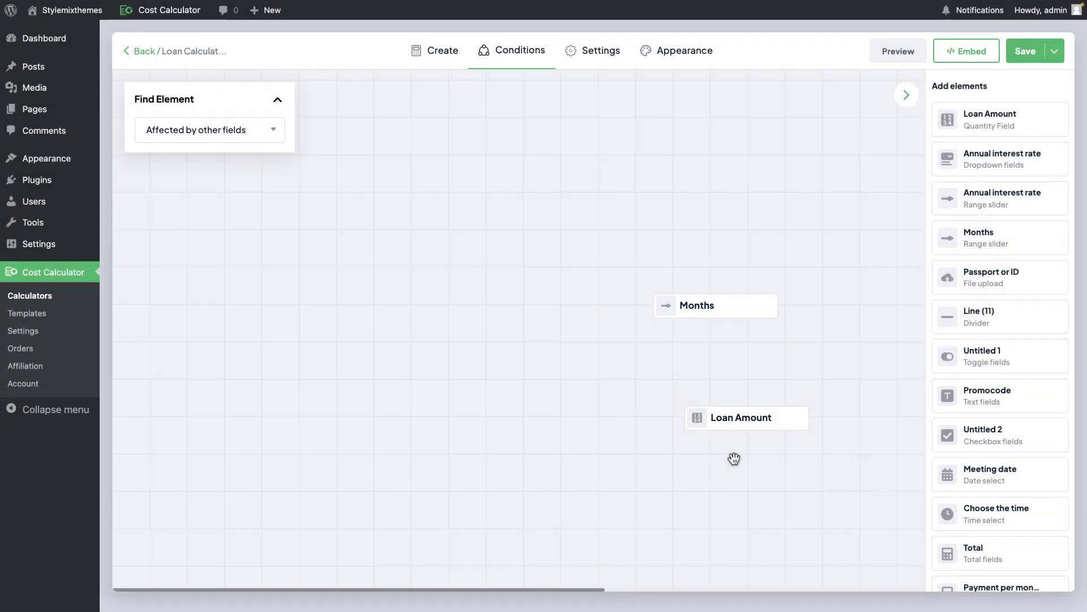
drag(420, 306, 663, 306)
click(706, 306)
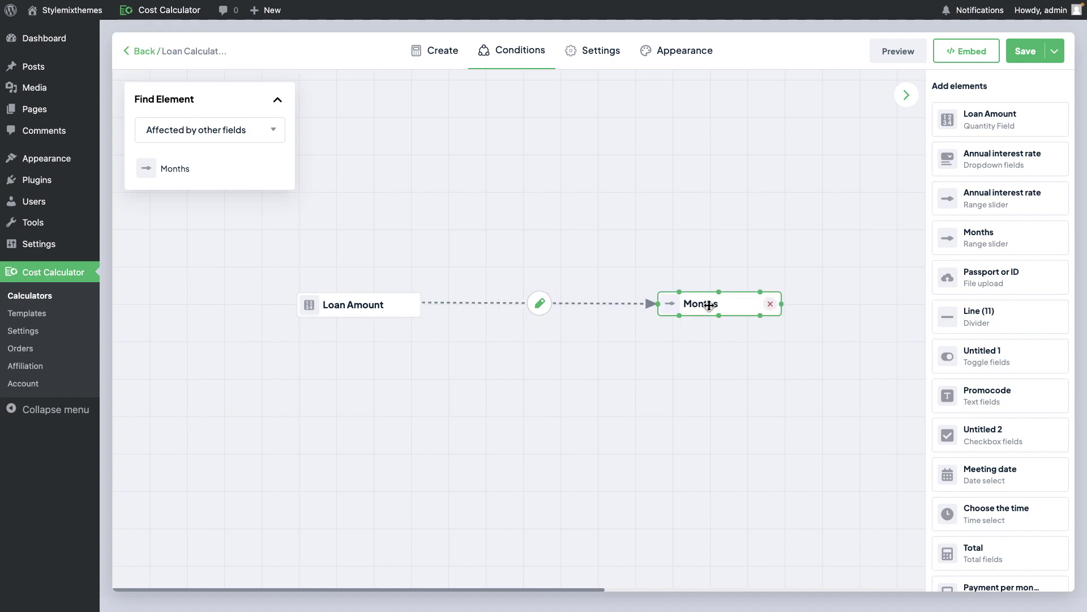
Open the link from Loan Amount to Months for editing and add a blank condition
click(540, 304)
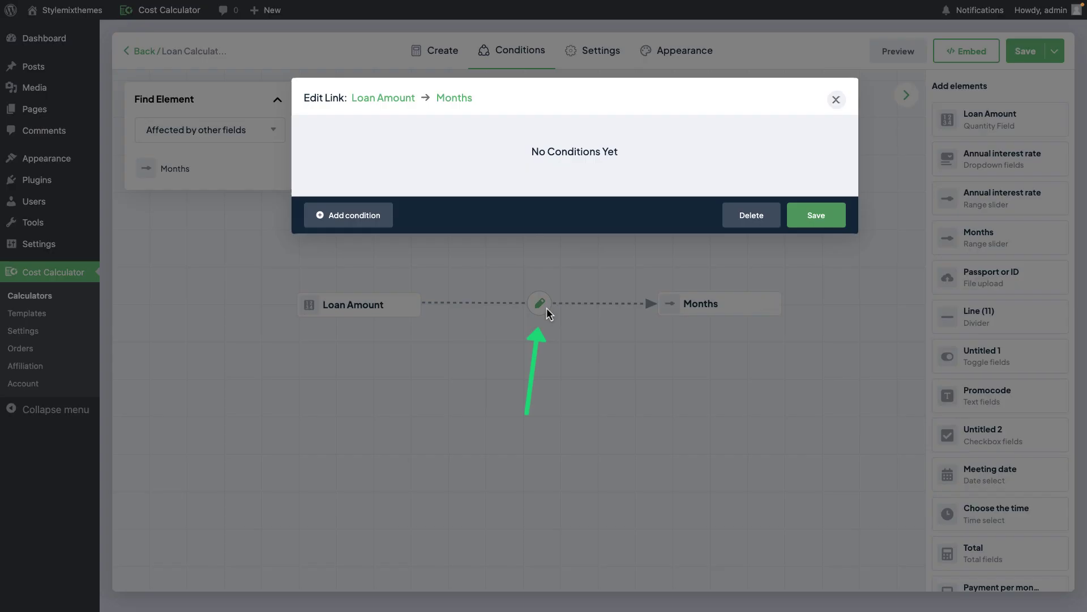
click(362, 228)
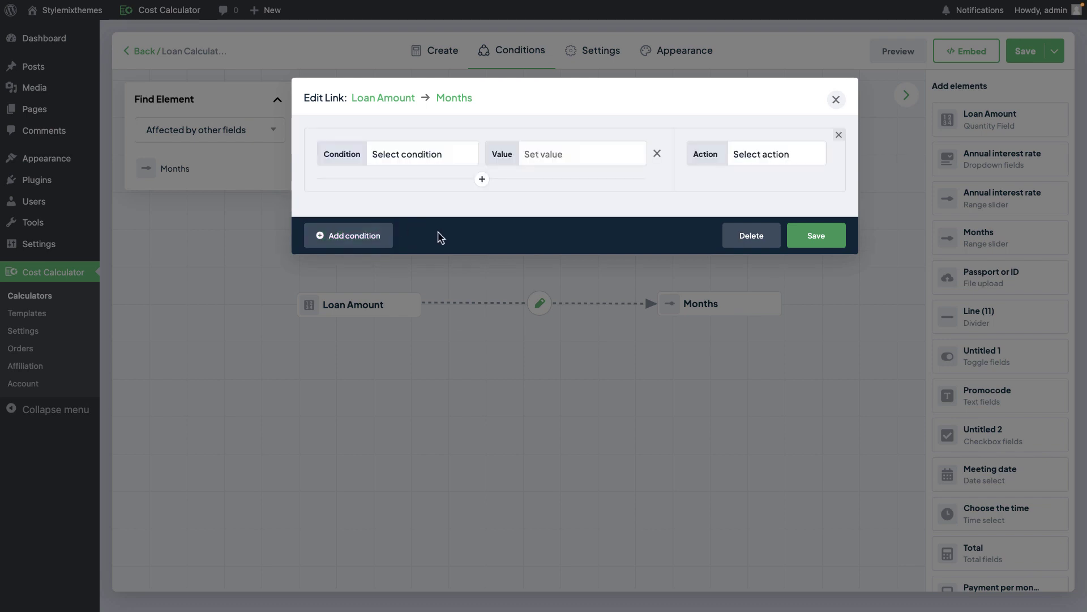
Add several more blank conditions to the link and remove the extras, keeping a single one
click(388, 236)
click(388, 312)
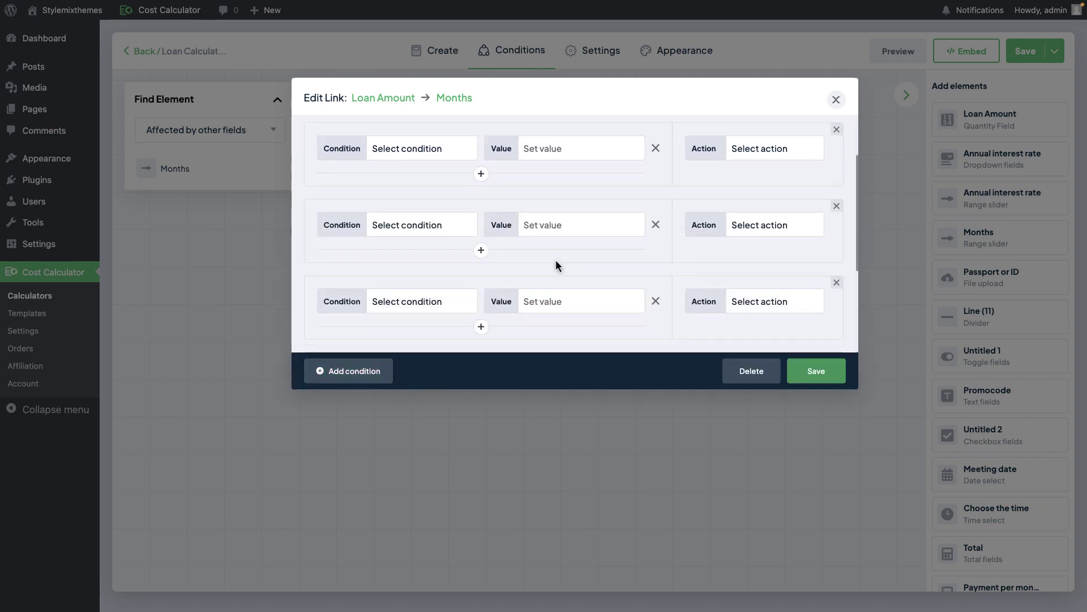
scroll(555, 259, down, 2)
scroll(556, 259, up, 2)
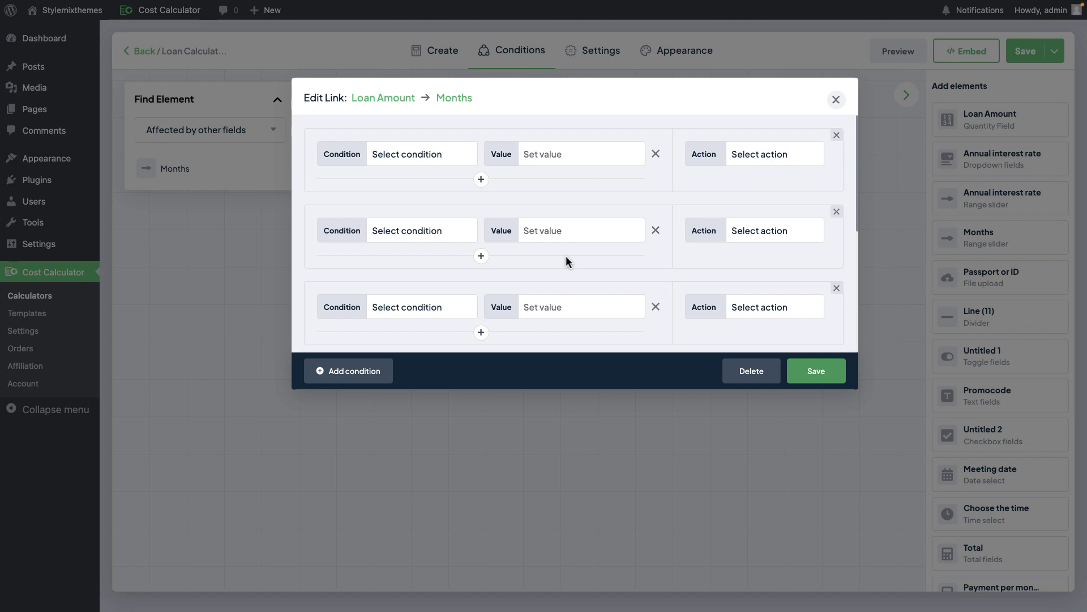
click(837, 212)
click(838, 213)
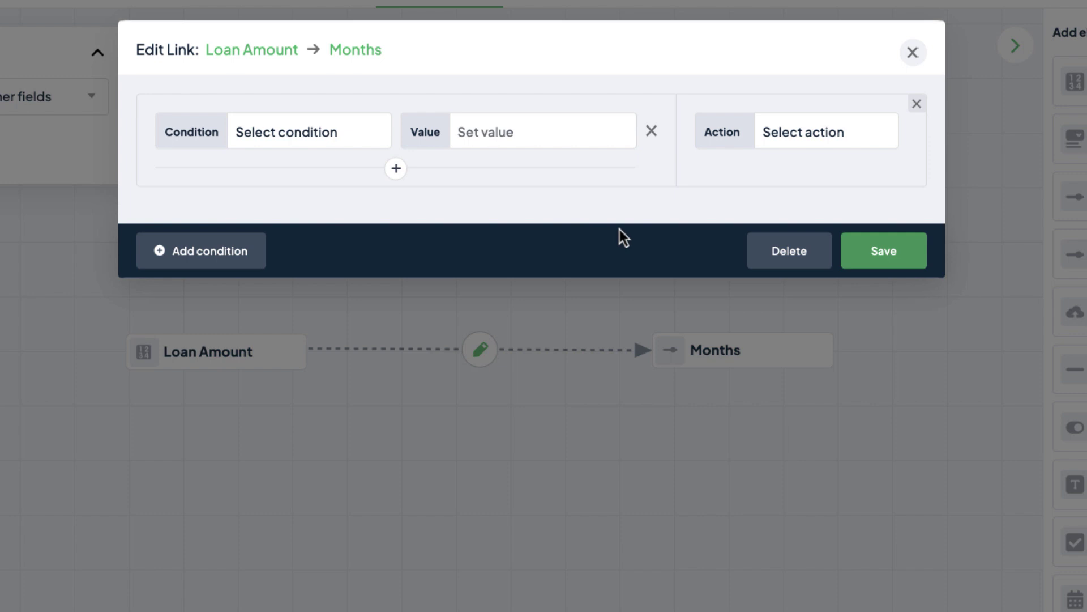
Set the link's condition to Is equal to 500 with the action Disable, and save the link
click(317, 132)
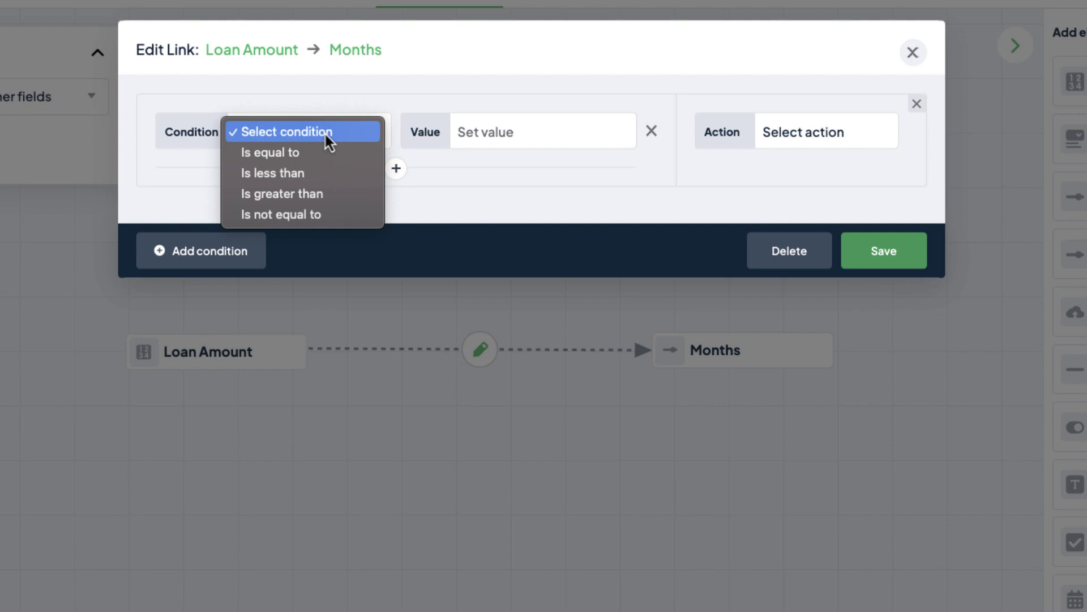
click(318, 151)
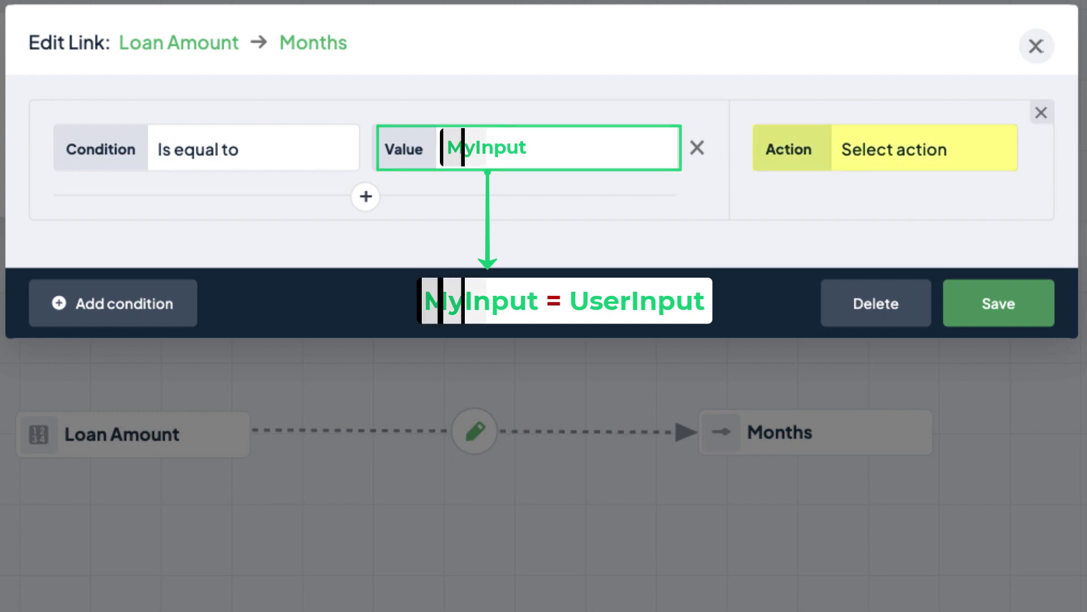
click(483, 161)
text(500)
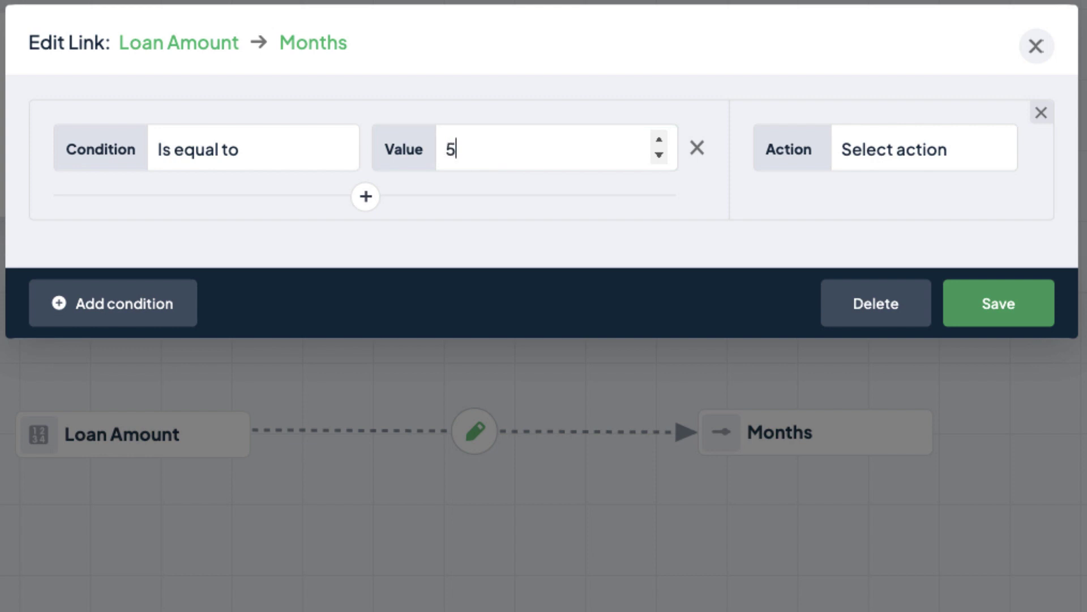
click(899, 160)
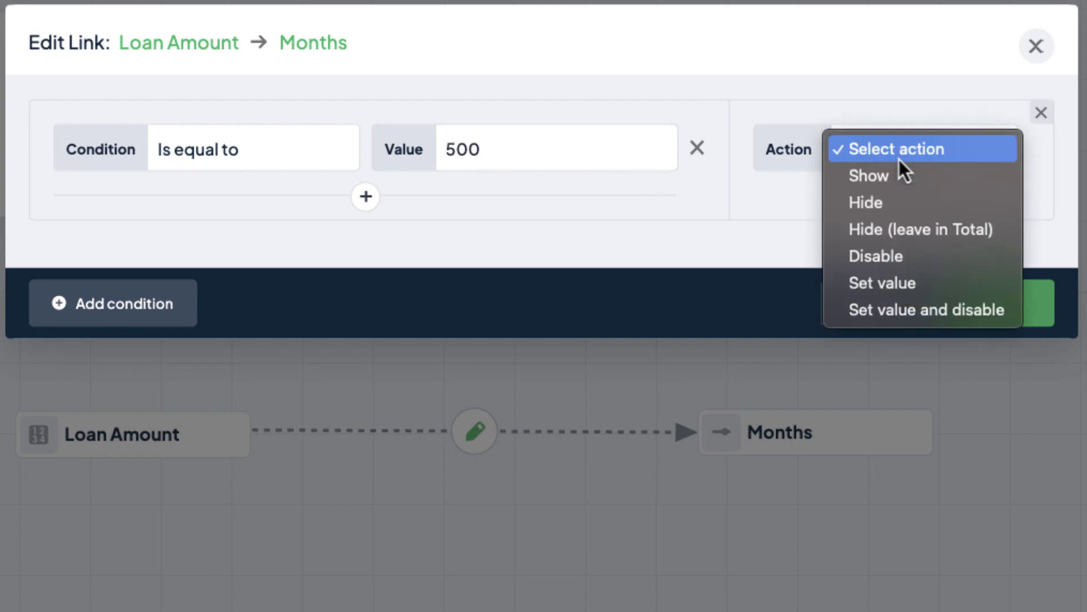
click(911, 261)
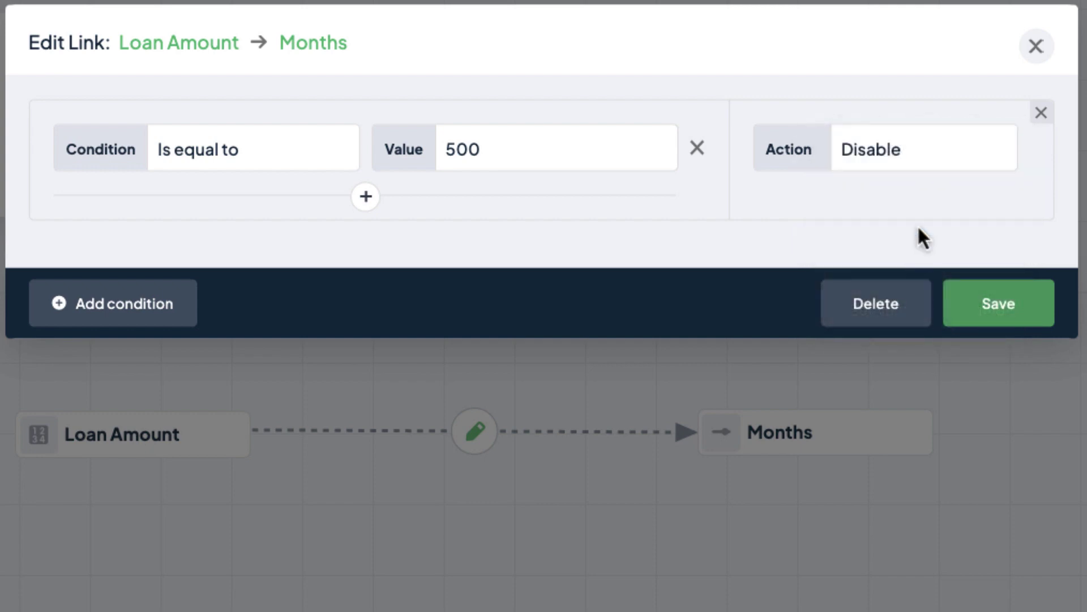
click(1048, 320)
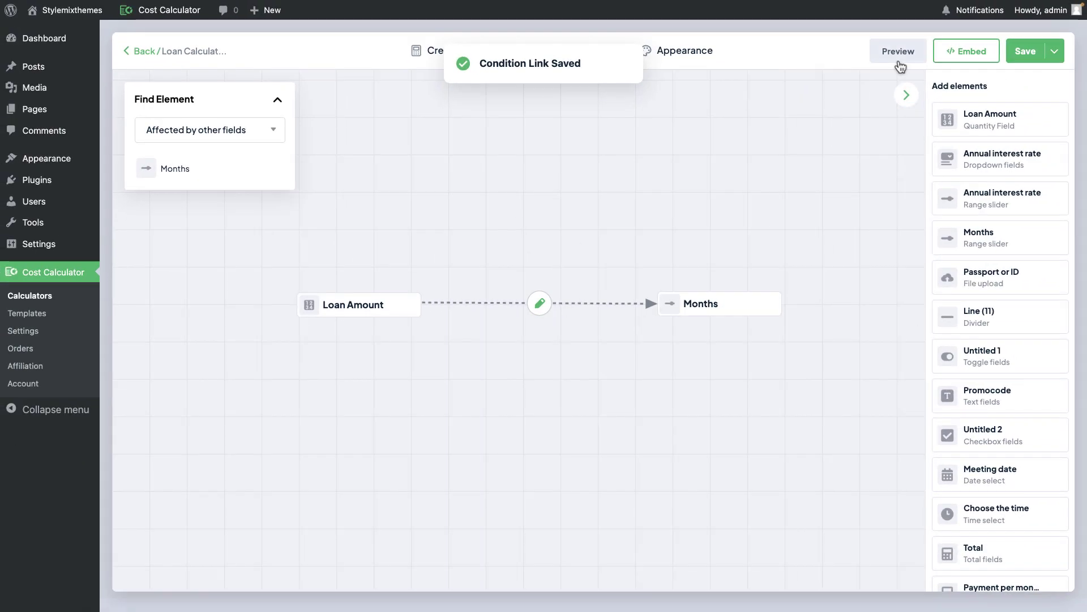
Preview the calculator and move its Months slider to 32
click(936, 45)
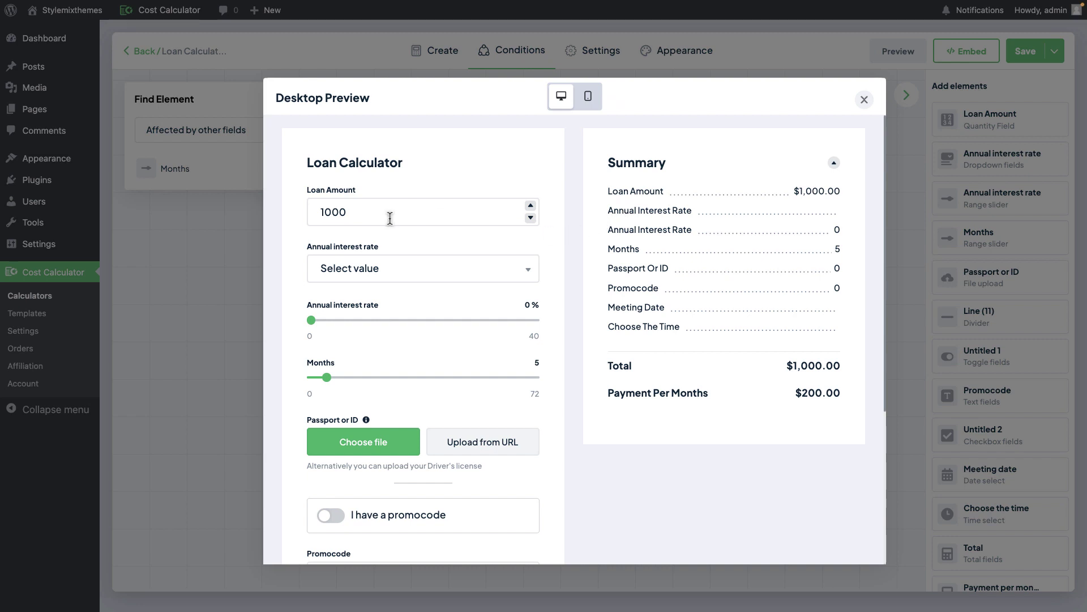
mouse_move(329, 381)
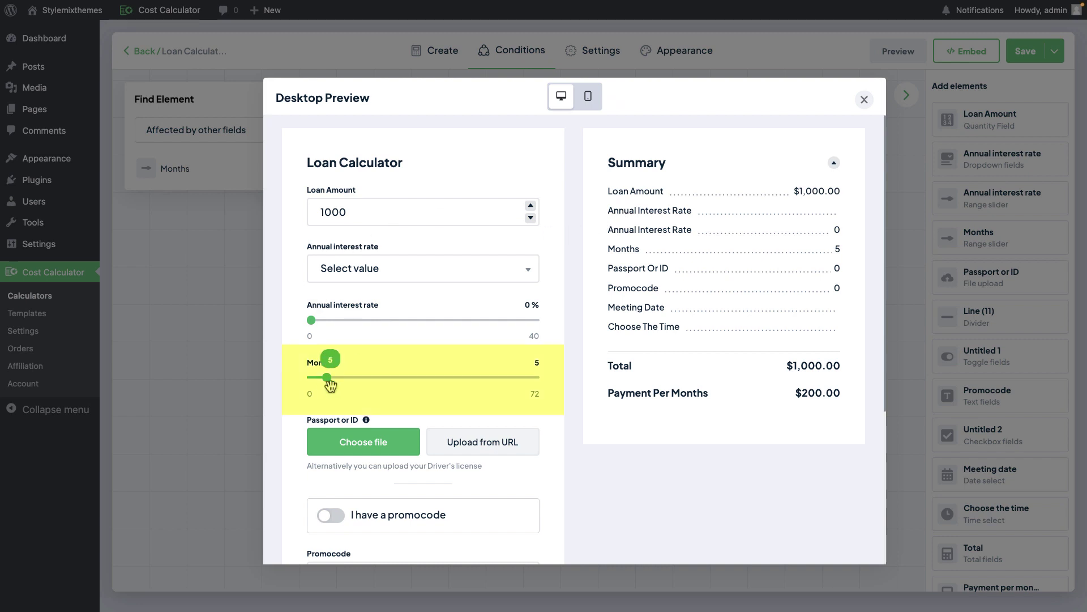
drag(328, 378, 410, 378)
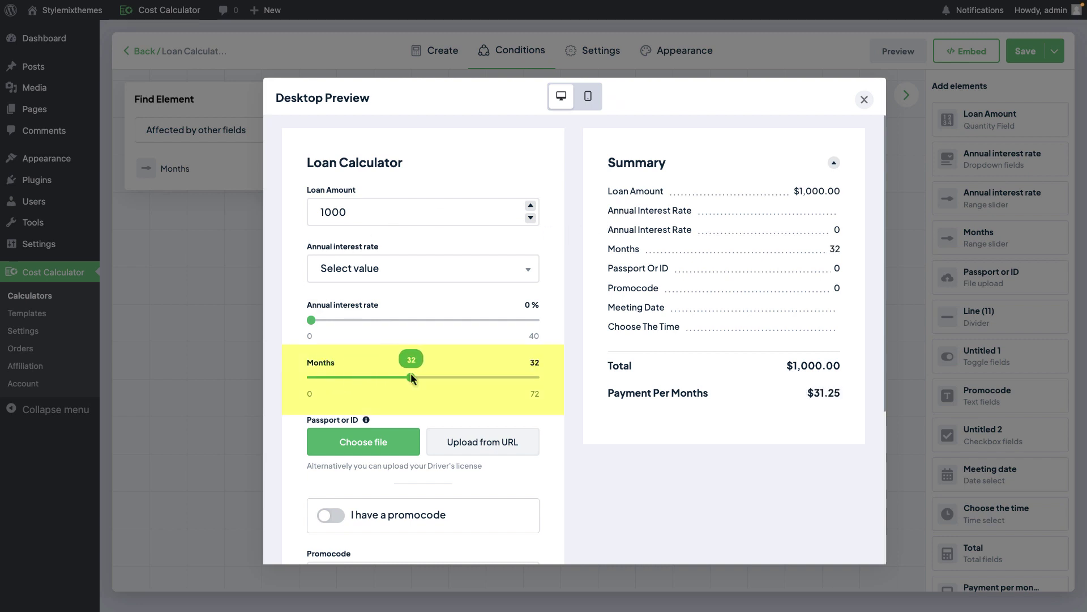
Test the Months slider with a Loan Amount of 500 and 499, and close the preview
drag(407, 218, 308, 215)
text(500)
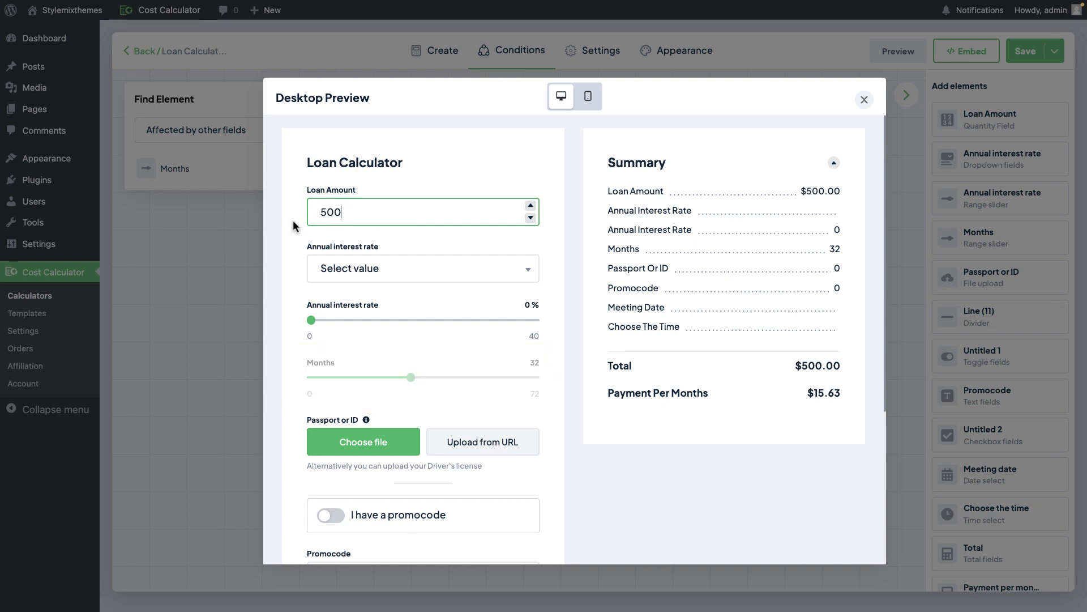
click(342, 389)
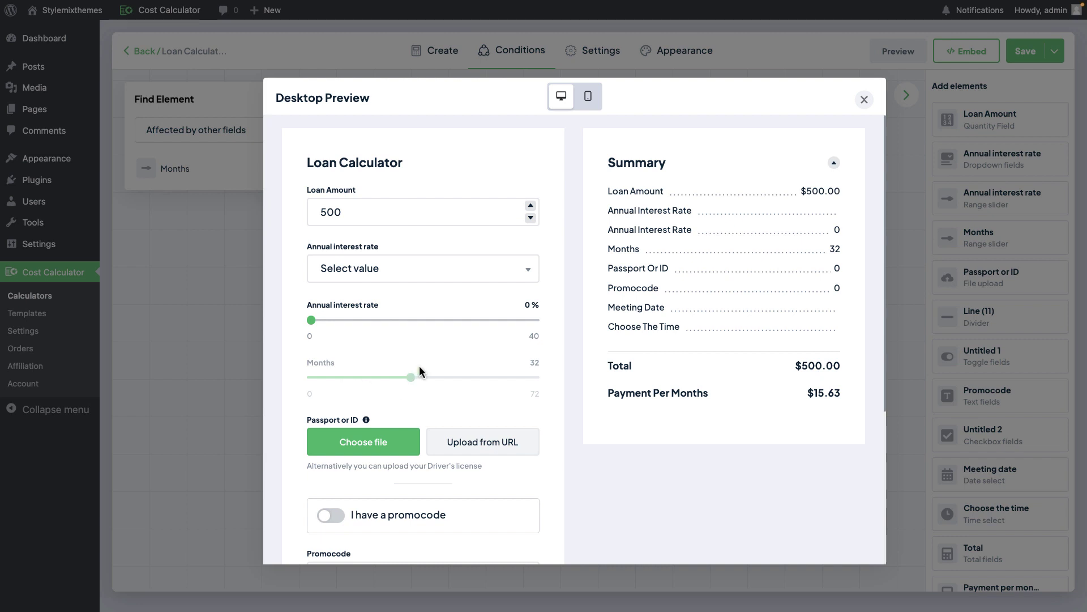
click(531, 218)
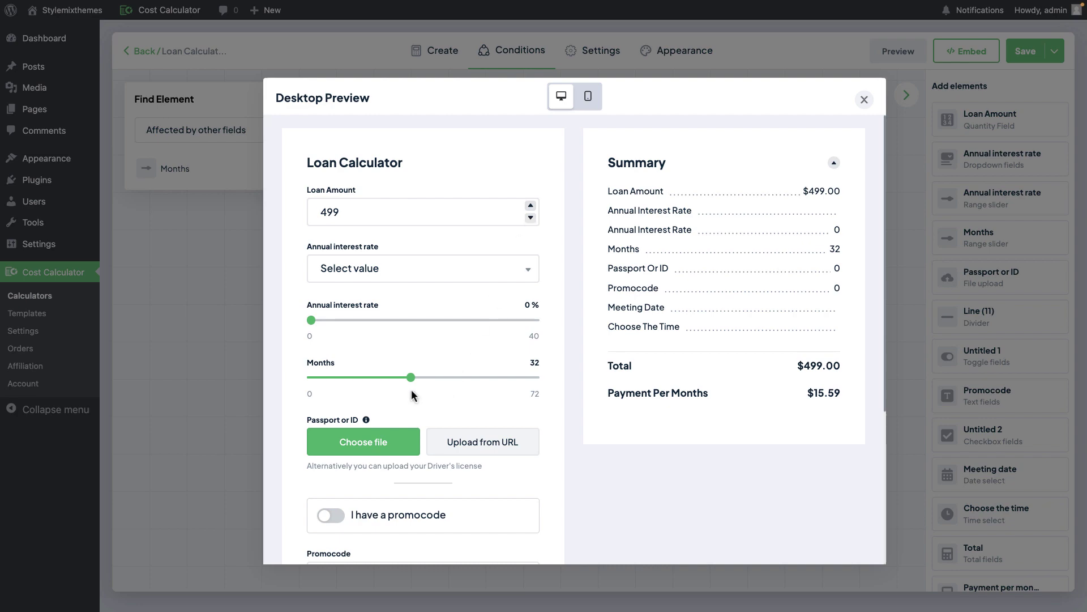
click(864, 100)
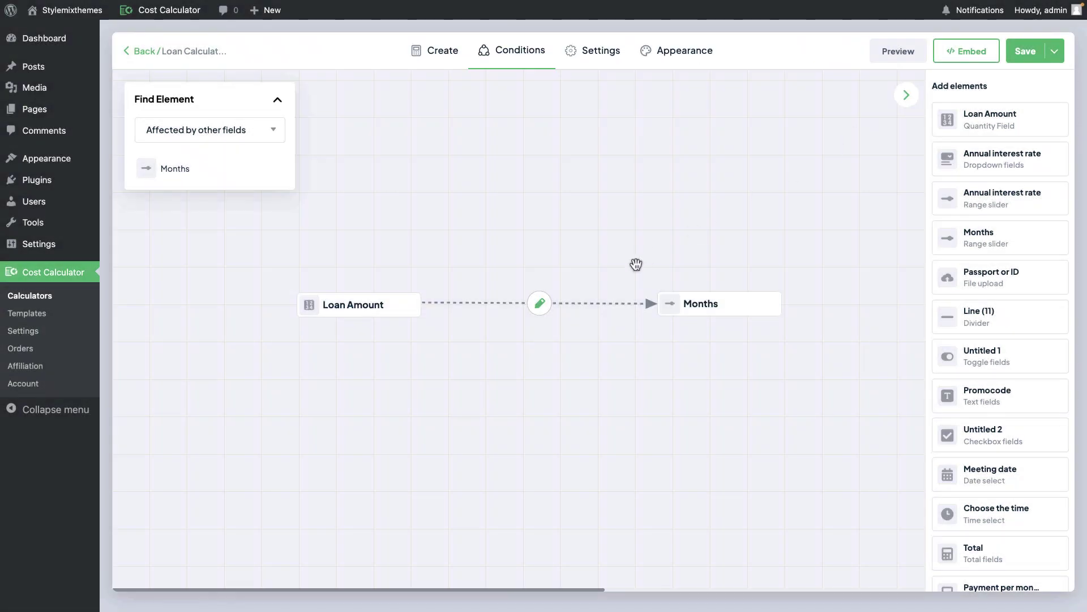
Change the condition on the Loan Amount to Months link to Is less than and save the link
click(541, 304)
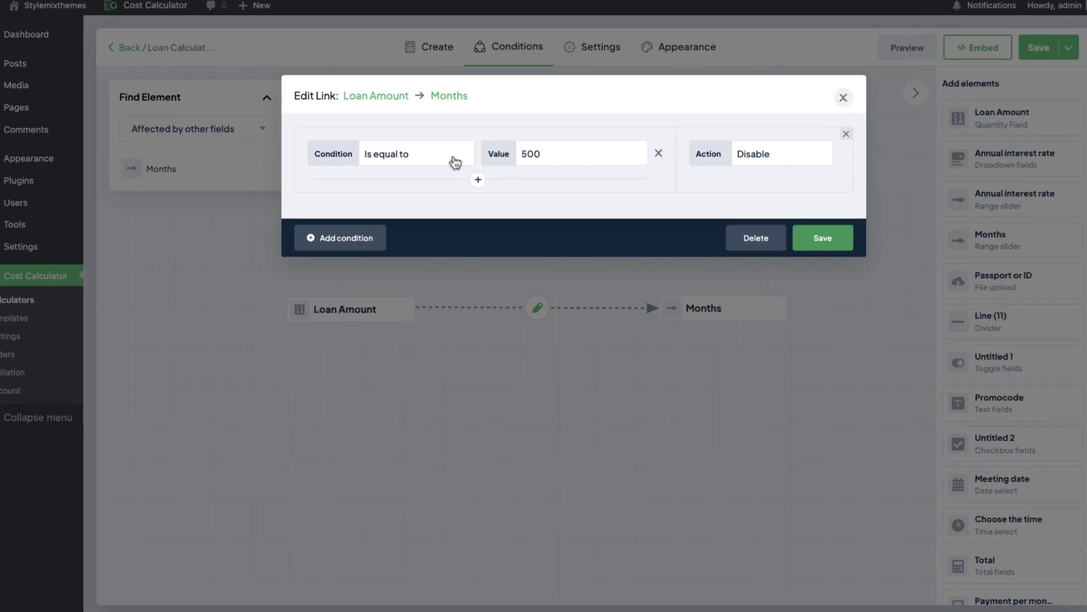
click(454, 162)
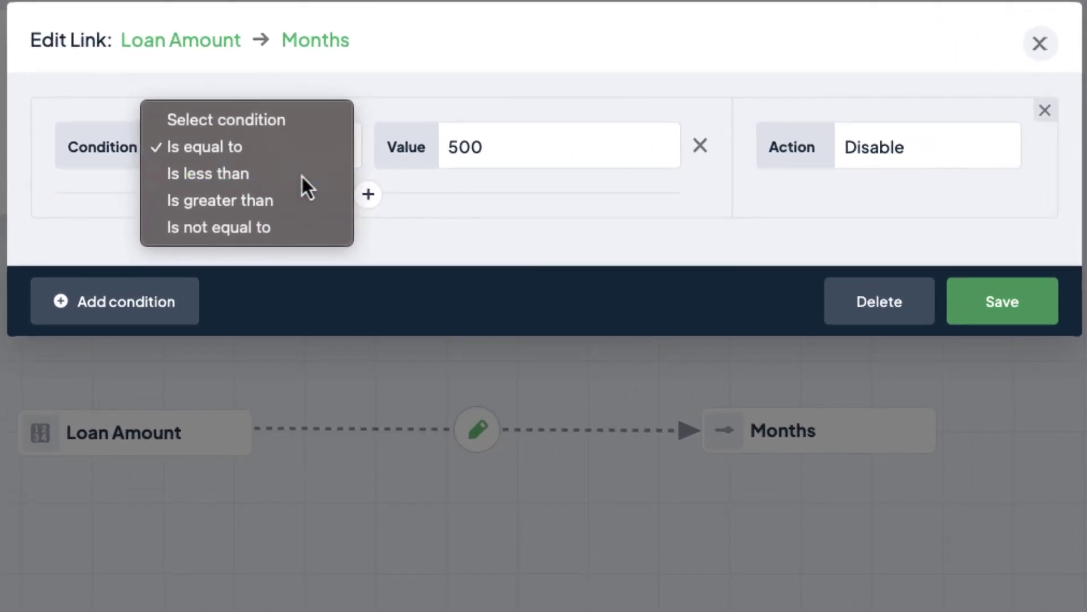
click(441, 168)
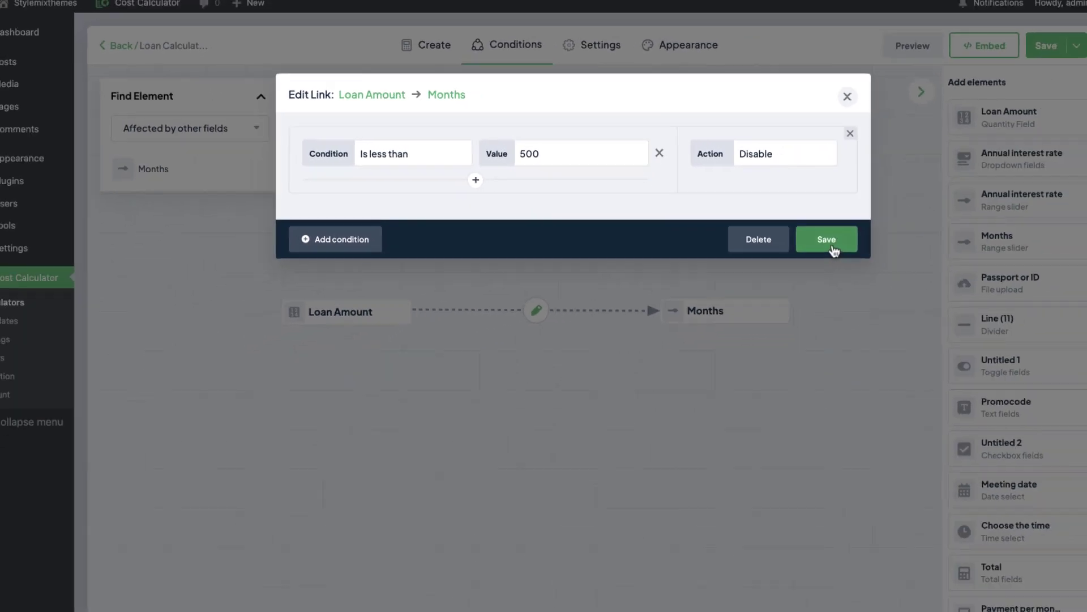
click(961, 286)
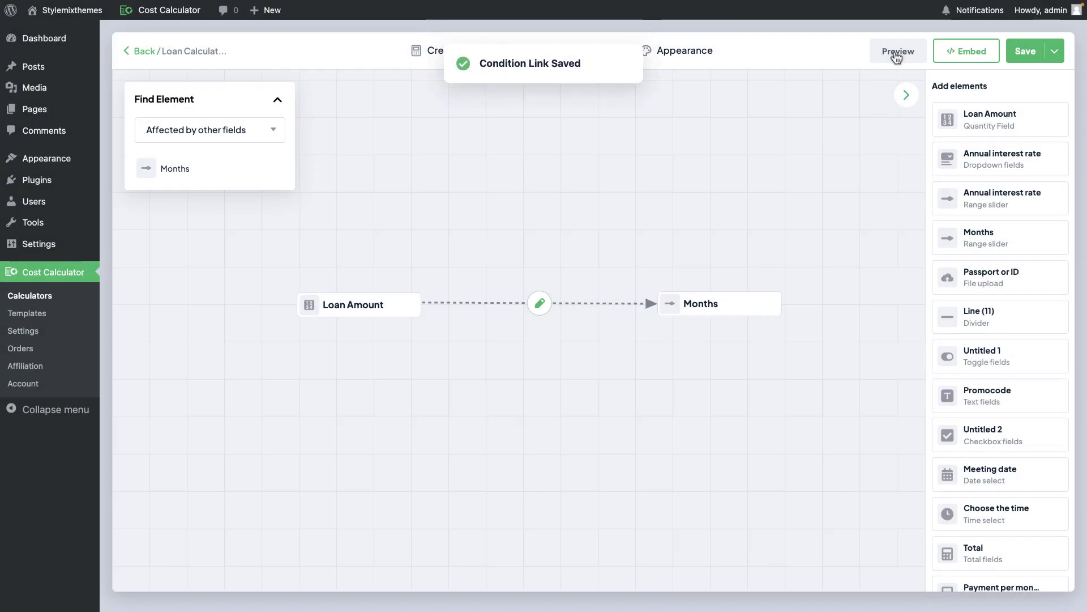
Preview the calculator, test the Months slider with a Loan Amount of 300 and 501, and close the preview
click(897, 52)
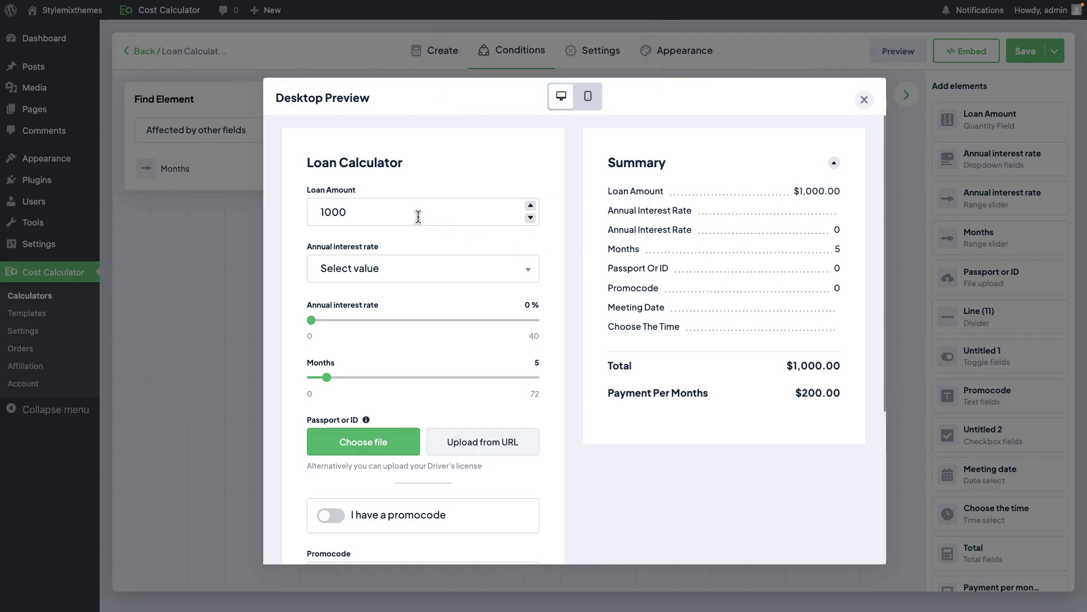
drag(389, 215, 306, 214)
text(3)
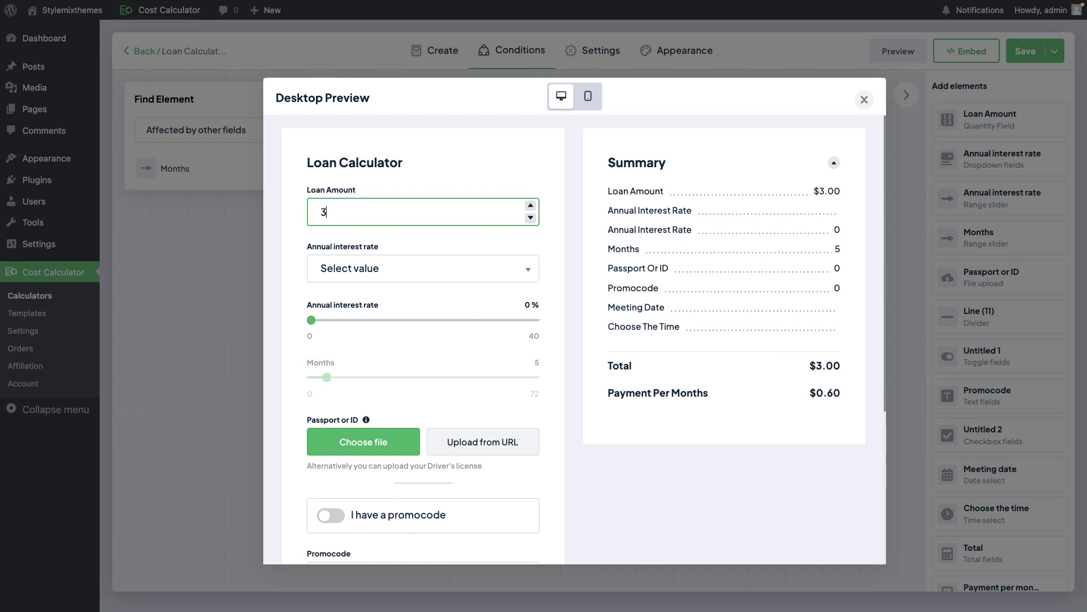
text(00)
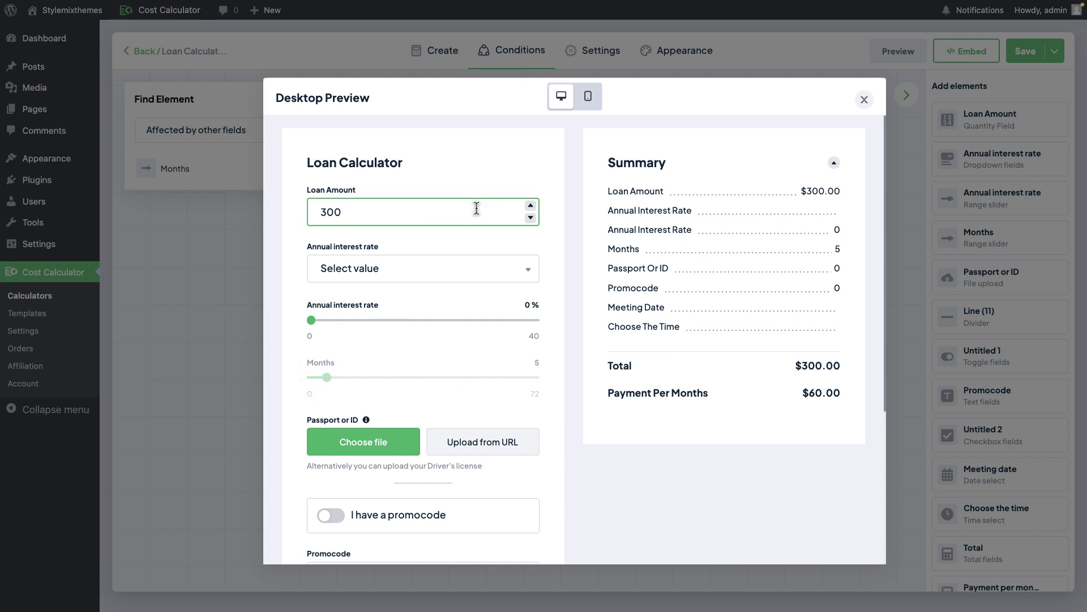
drag(479, 212, 280, 210)
text(501)
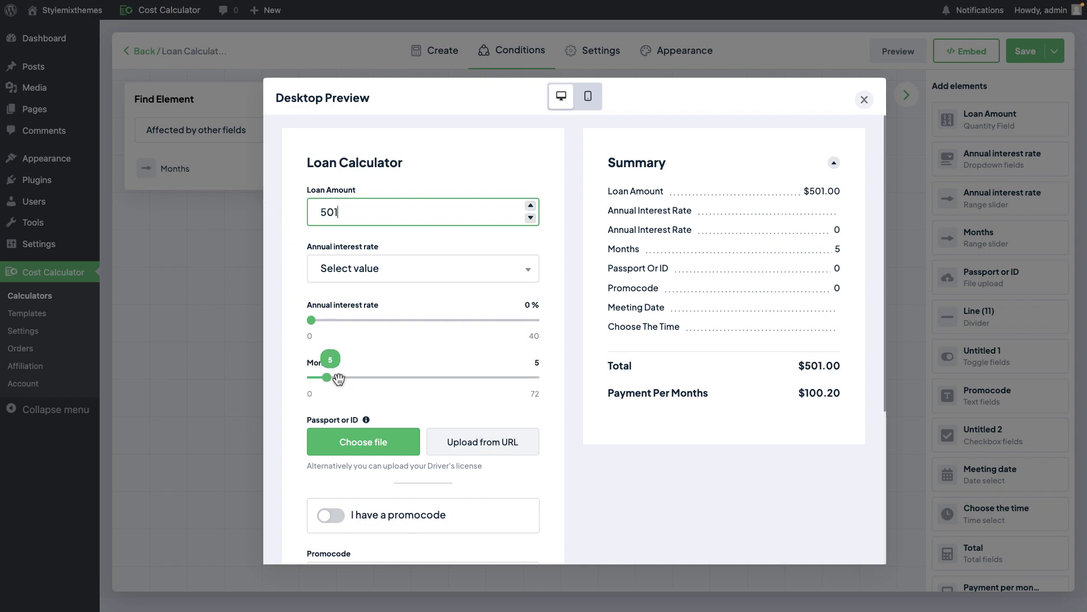
click(863, 100)
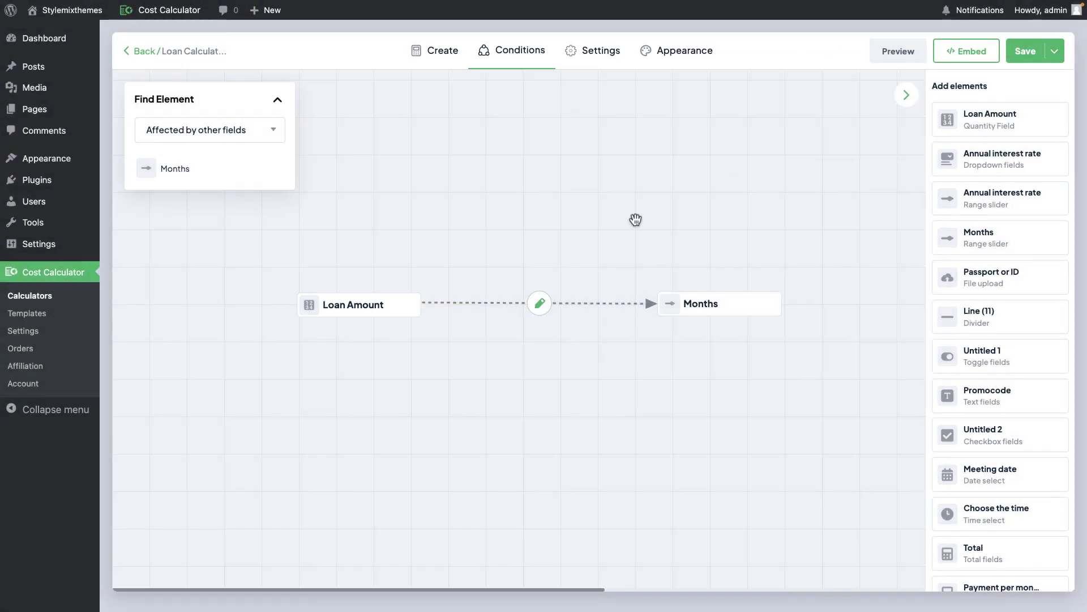
Change the condition on the Loan Amount to Months link to Is greater than and save the link
click(541, 305)
click(422, 153)
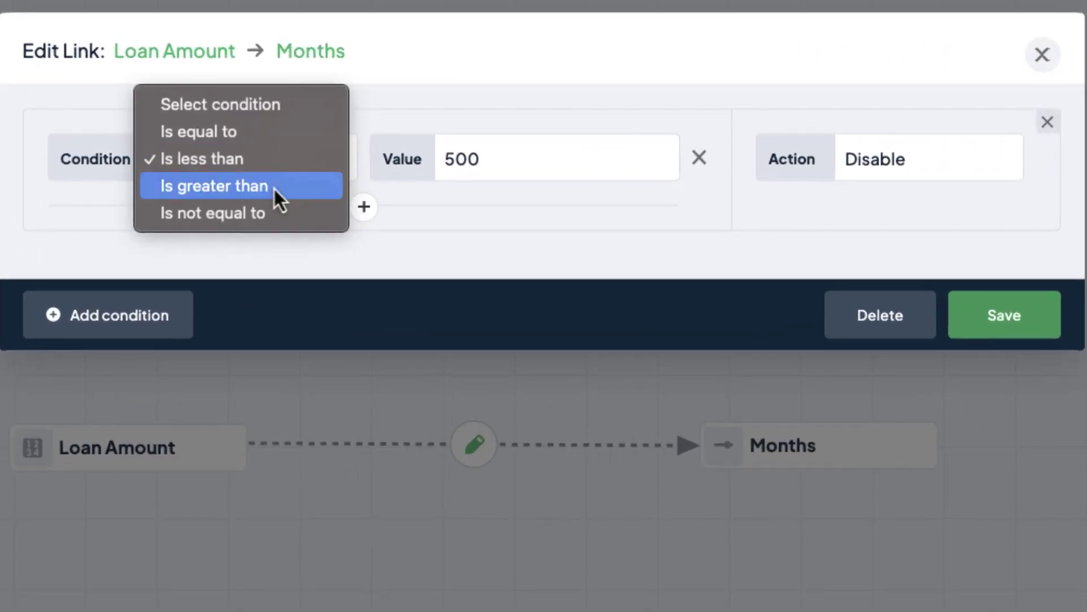
click(435, 169)
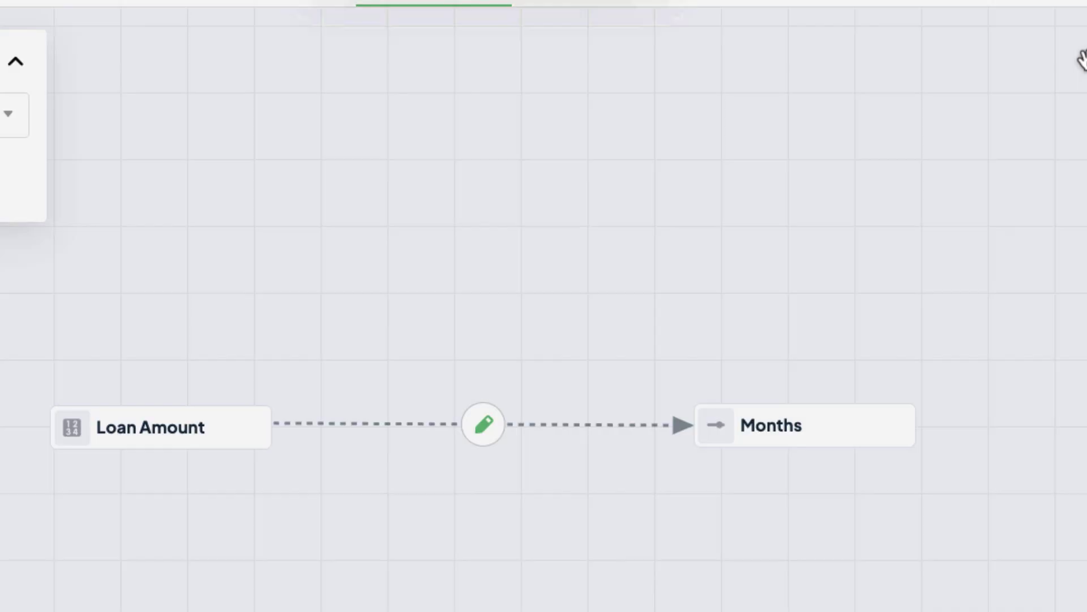
Preview the calculator, test the Months slider with a Loan Amount of 300 and 2000, and close the preview
click(919, 51)
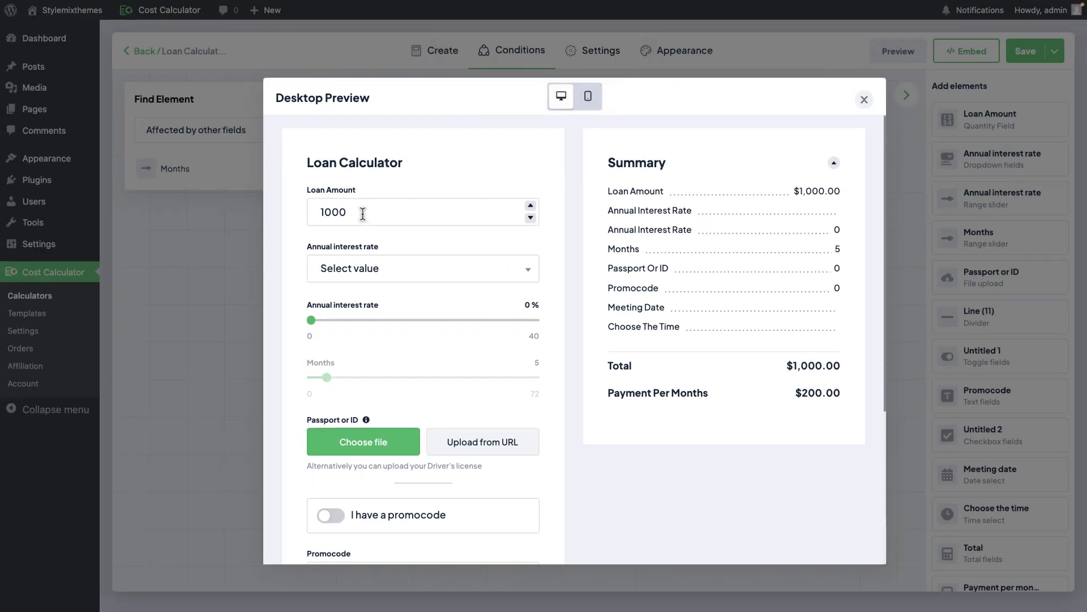
drag(363, 213, 309, 212)
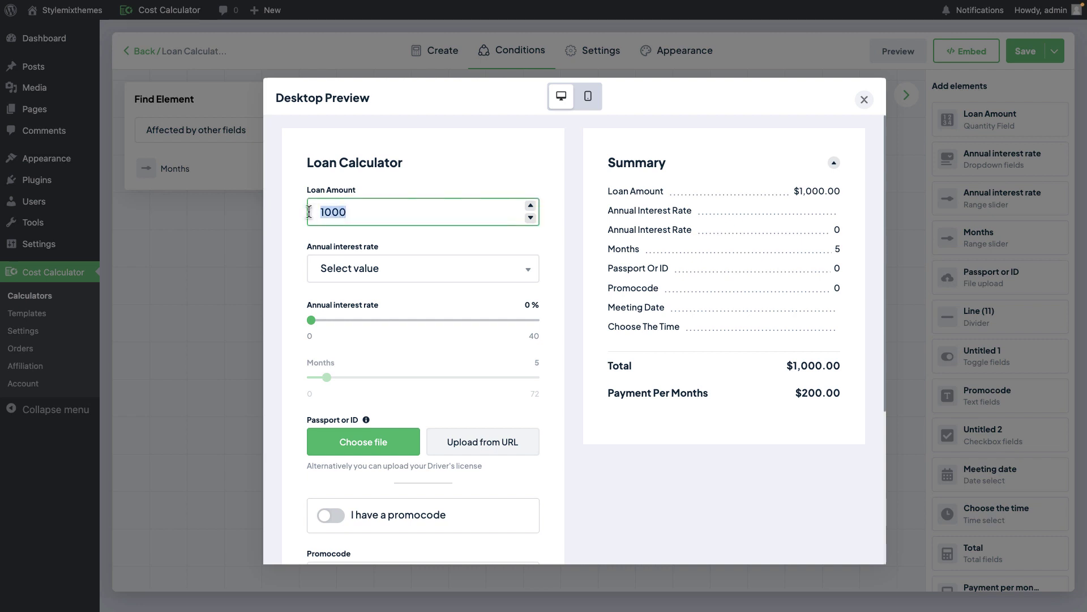
text(300)
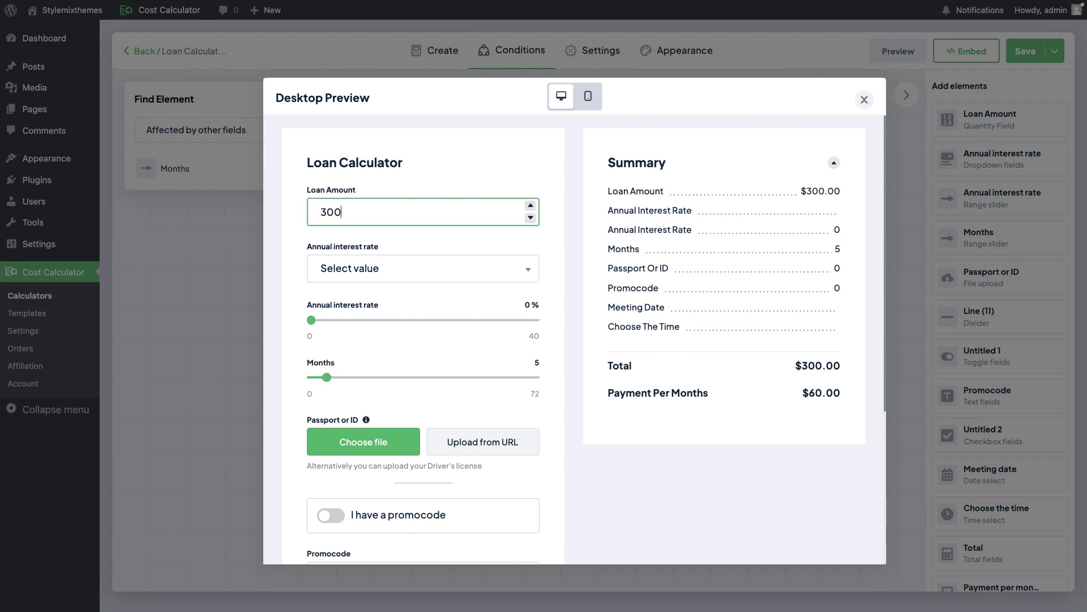
mouse_move(331, 378)
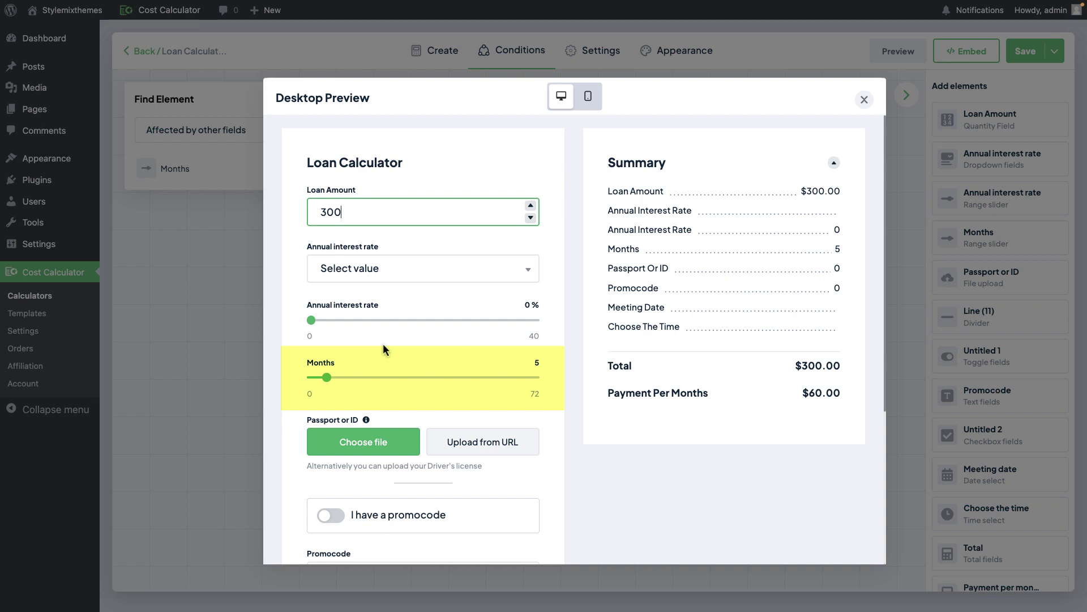
key(BackSpace)
key(BackSpace)
key(BackSpace)
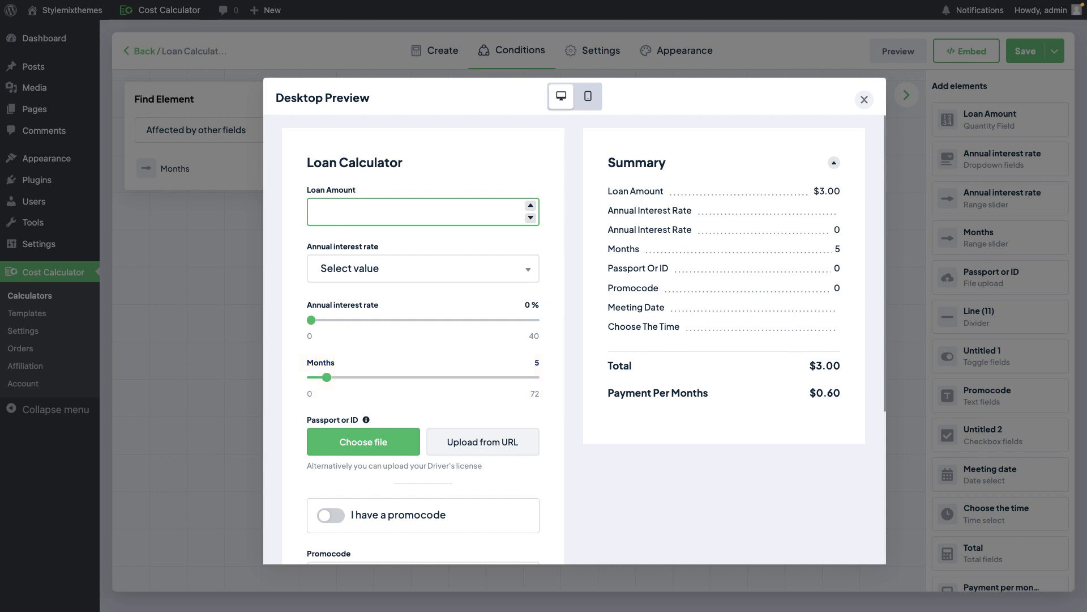
text(2000)
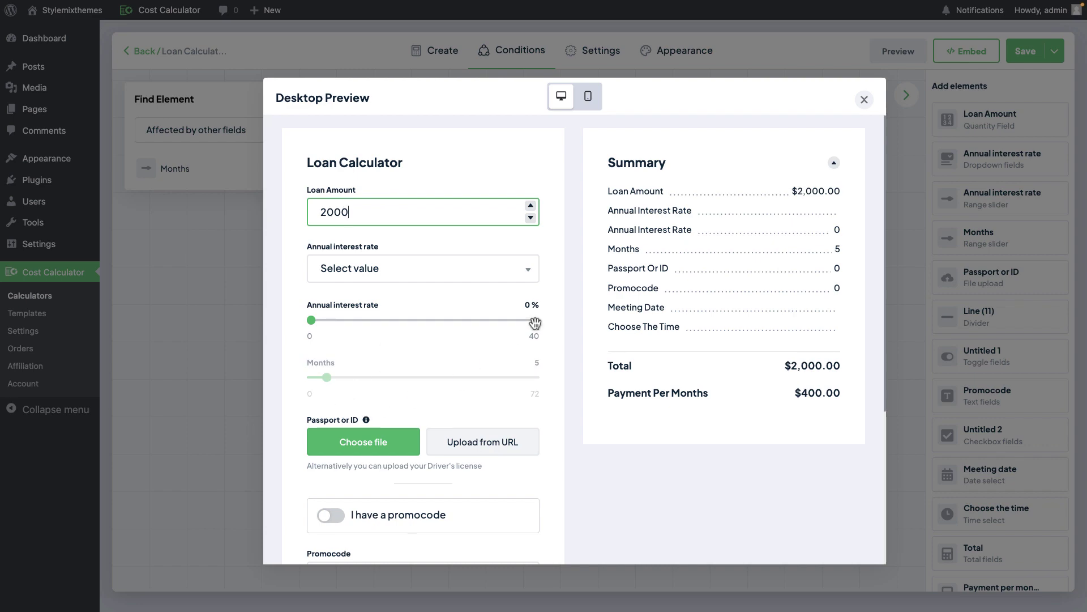
click(865, 101)
Change the condition on the Loan Amount to Months link to Is not equal to and save the link
click(539, 303)
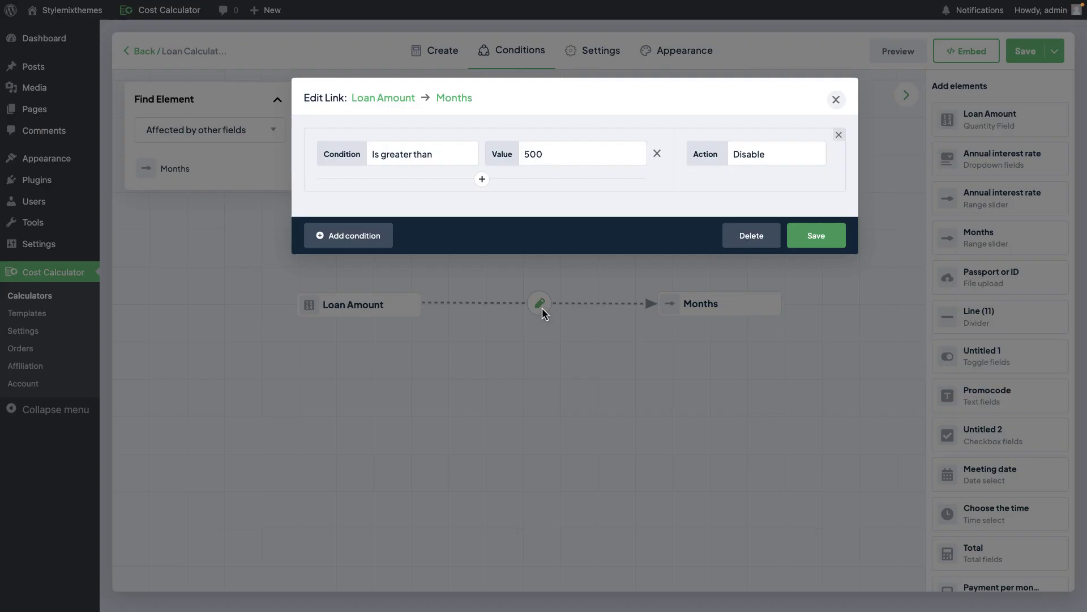
click(447, 153)
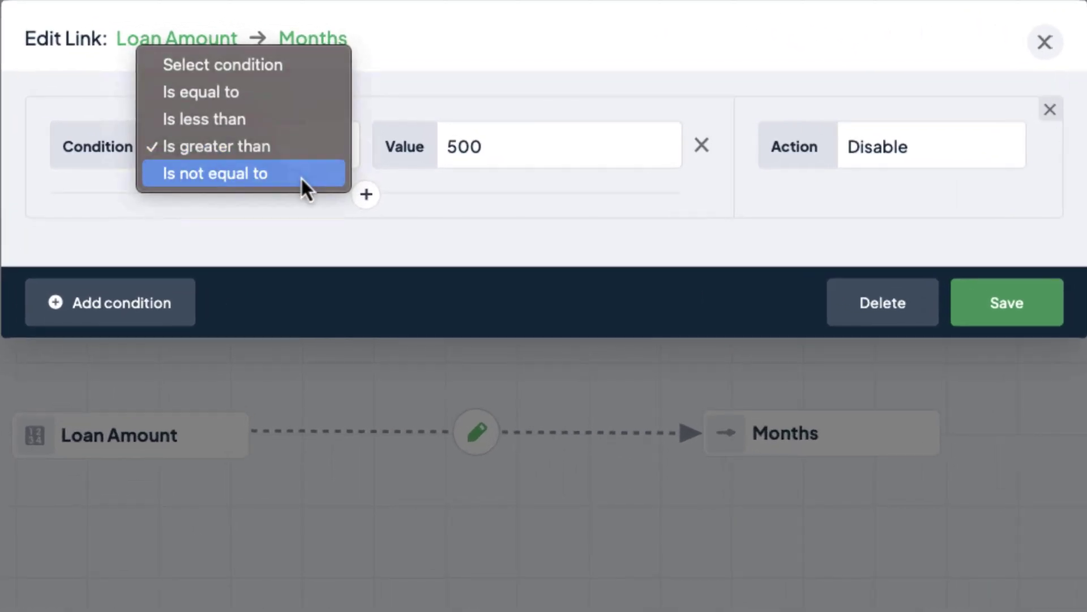
click(301, 175)
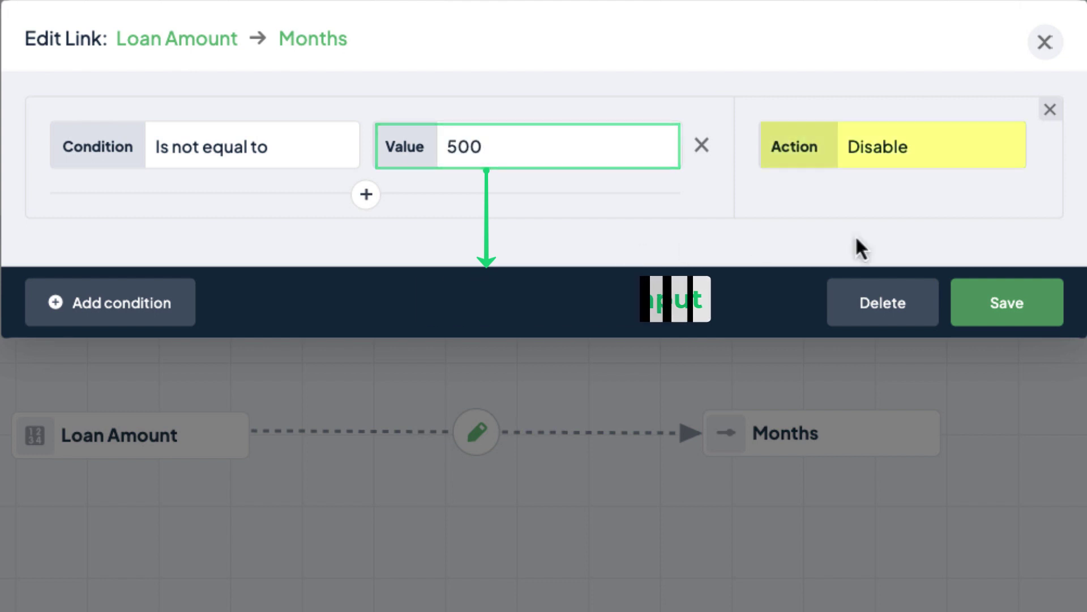
click(1002, 294)
Preview the calculator, test the Months slider with a Loan Amount of 500, and close the preview
click(884, 52)
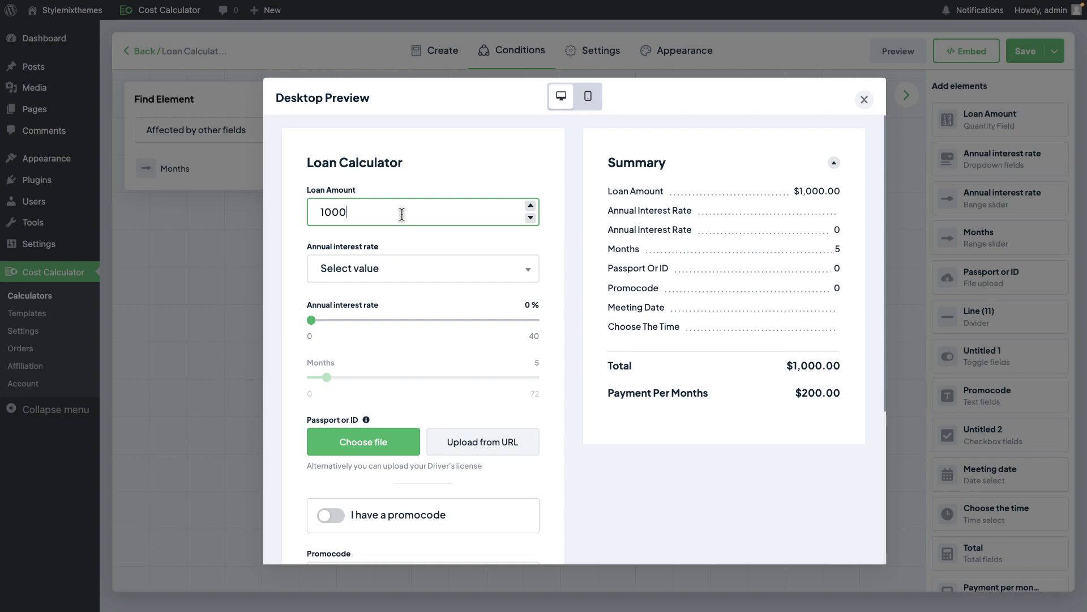
drag(401, 214, 271, 200)
text(500)
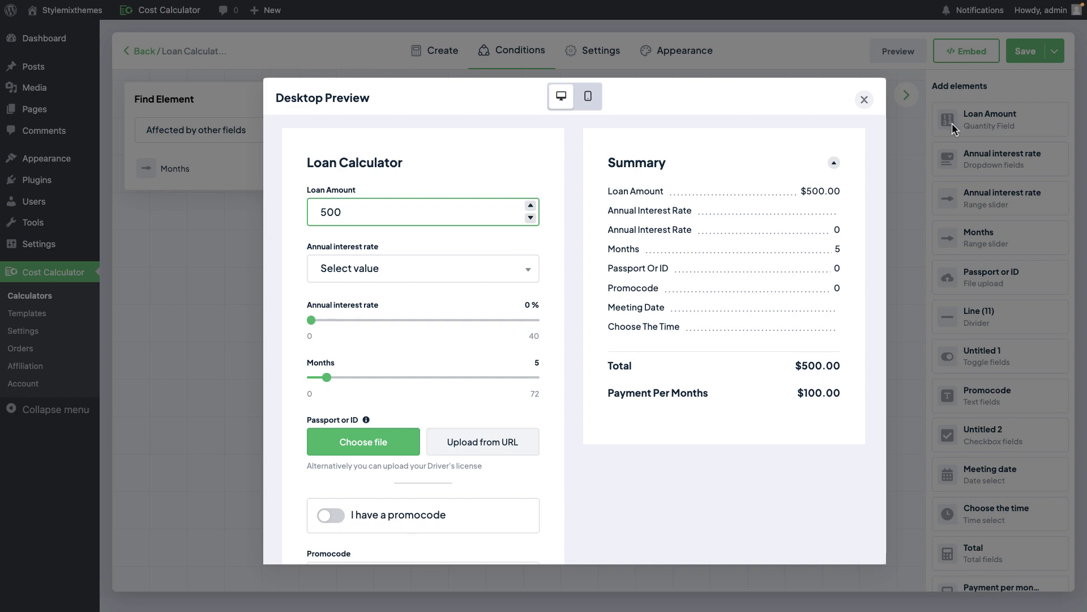
click(864, 99)
Delete the Loan Amount to Months link together with its condition, and remove the Loan Amount element from the canvas
click(541, 304)
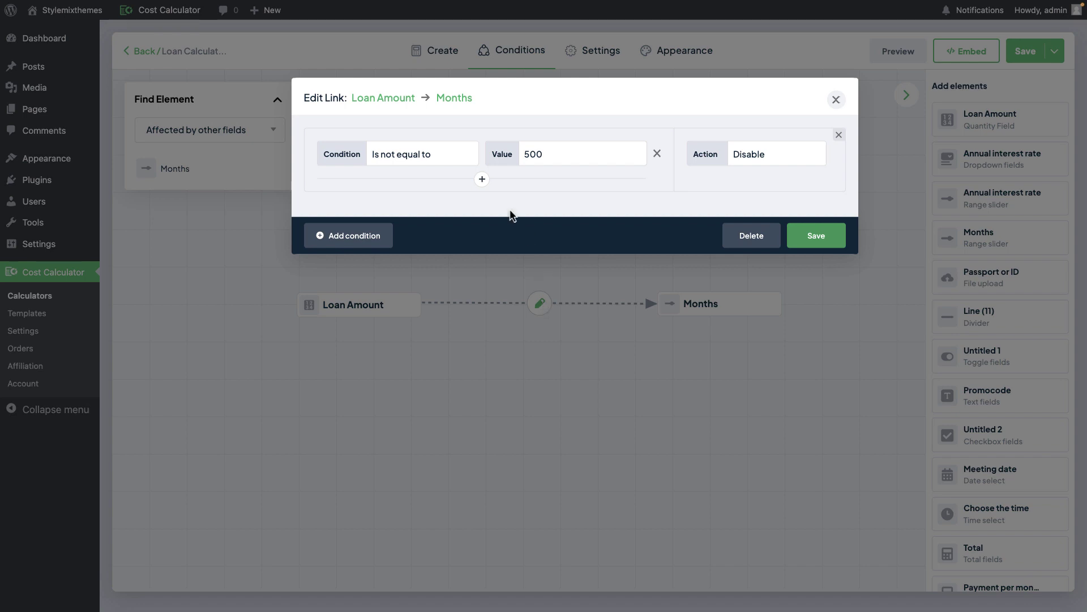
click(414, 156)
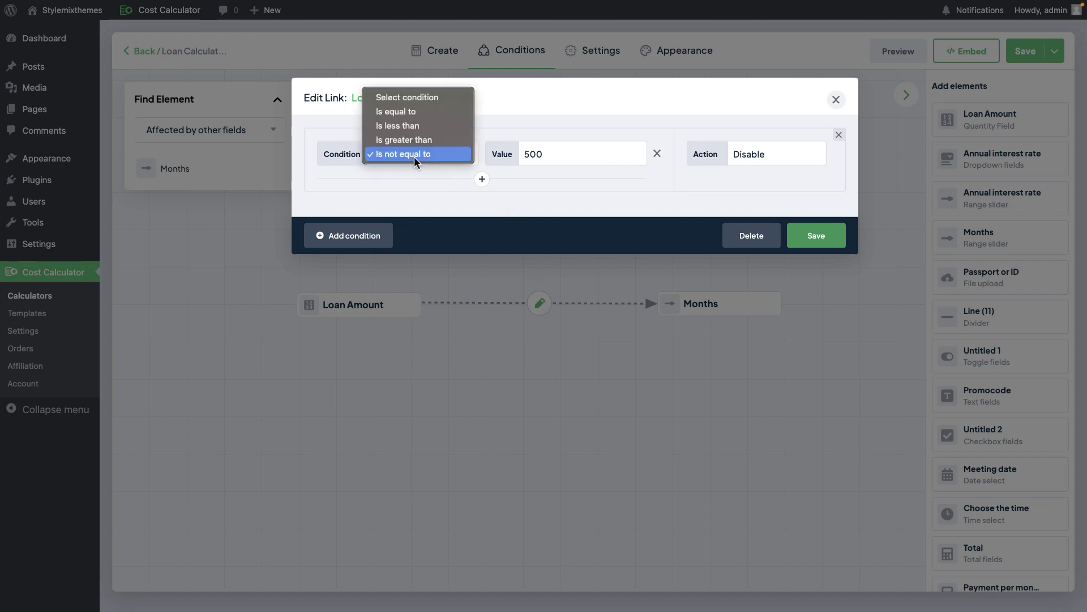
click(435, 207)
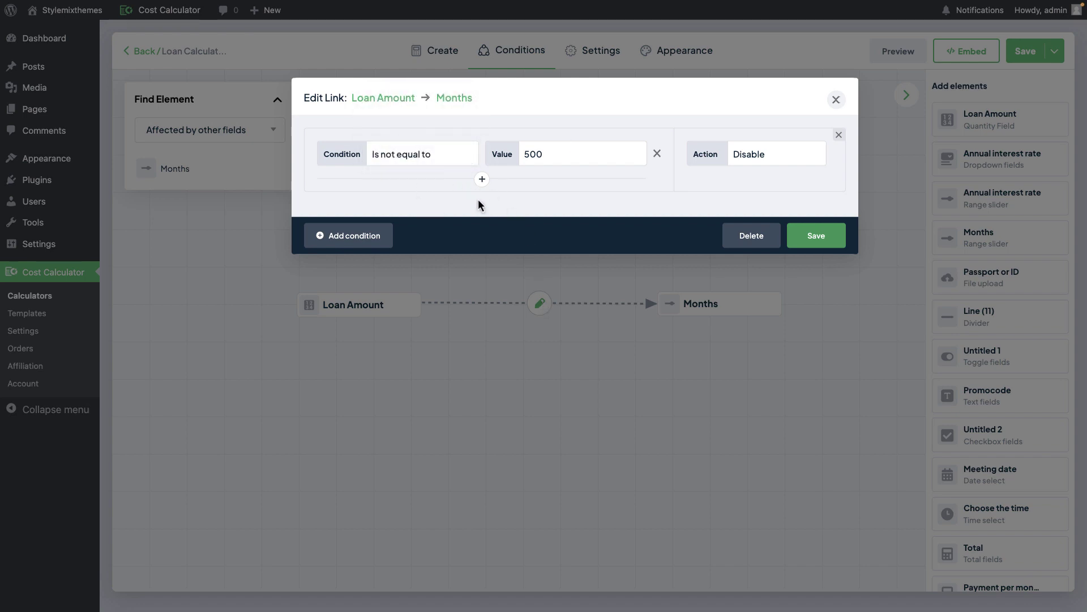
click(839, 136)
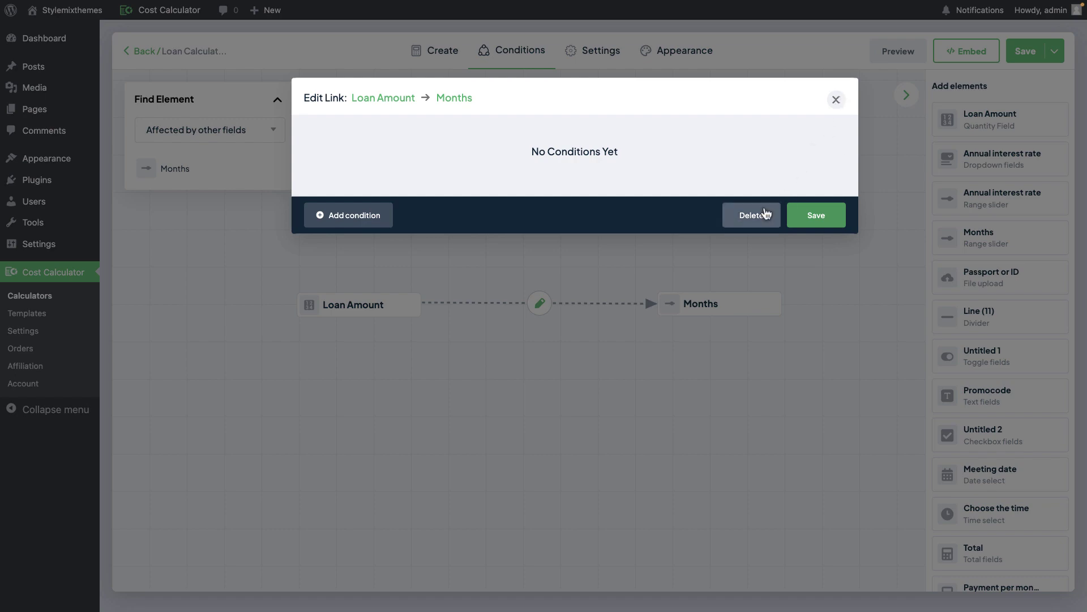
click(765, 214)
click(411, 309)
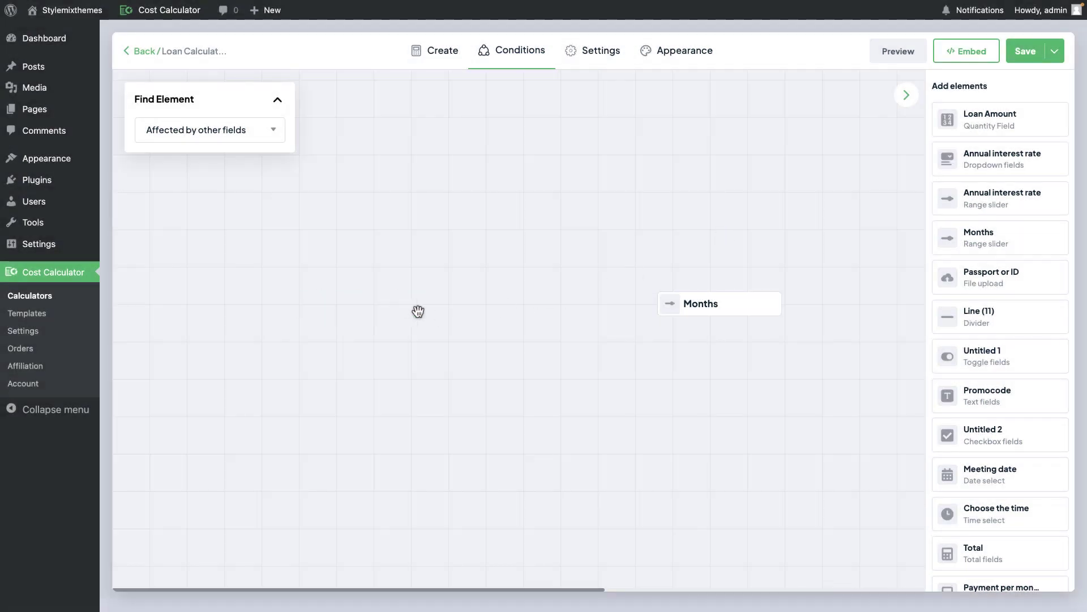
Place the Annual interest rate dropdown element on the canvas beside Months and link it to Months
mouse_move(970, 163)
mouse_down()
mouse_move(590, 308)
mouse_move(436, 308)
mouse_move(619, 299)
mouse_move(657, 308)
mouse_up()
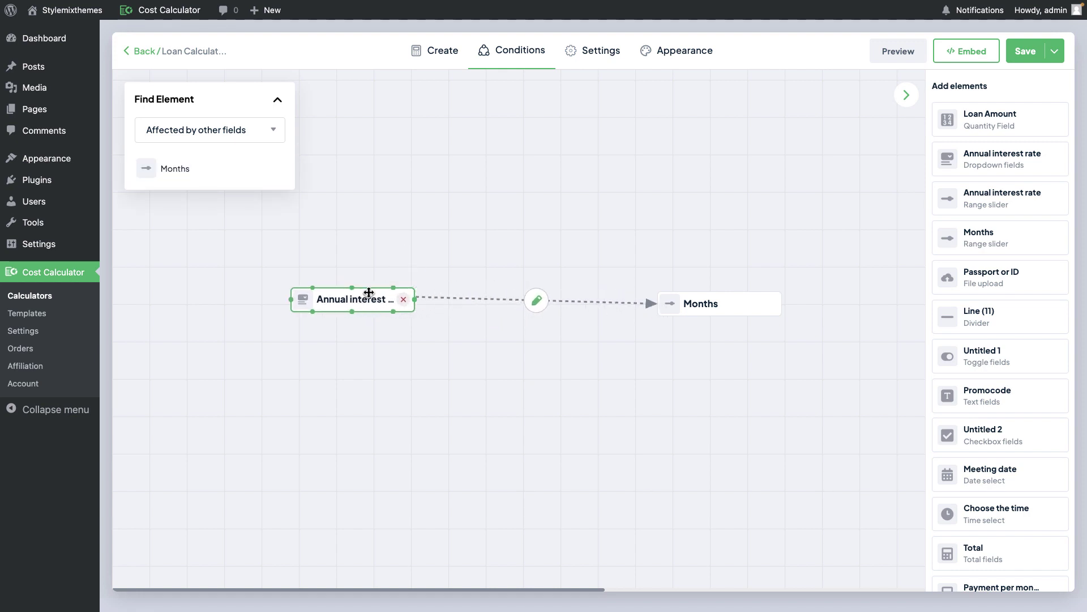
Add a condition to the Annual interest rate to Months link: Is selected, value 3%, action Disable, and save the link
click(536, 300)
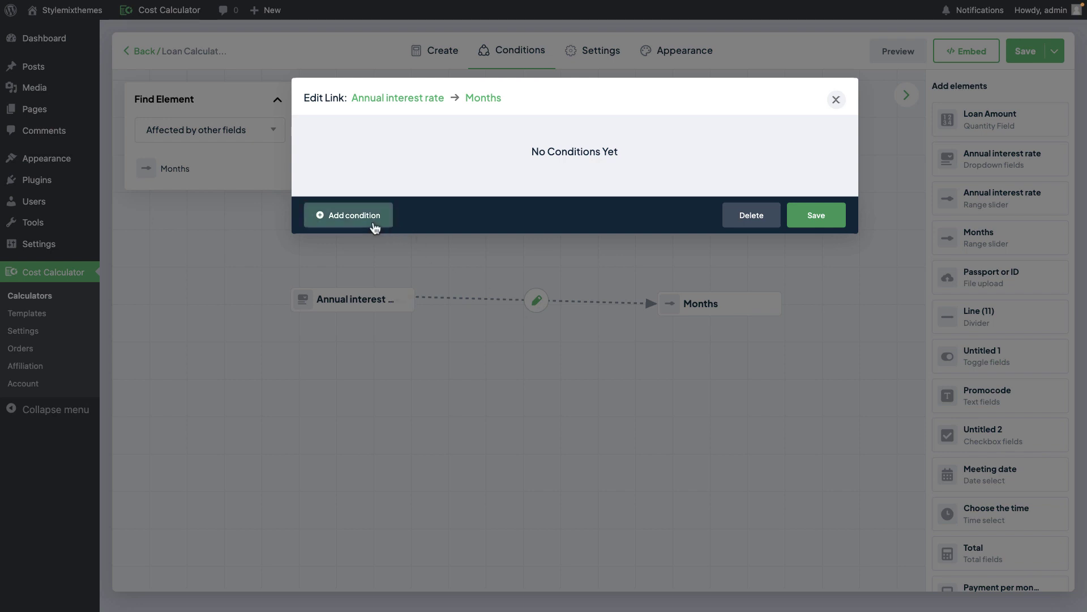
click(374, 218)
click(440, 162)
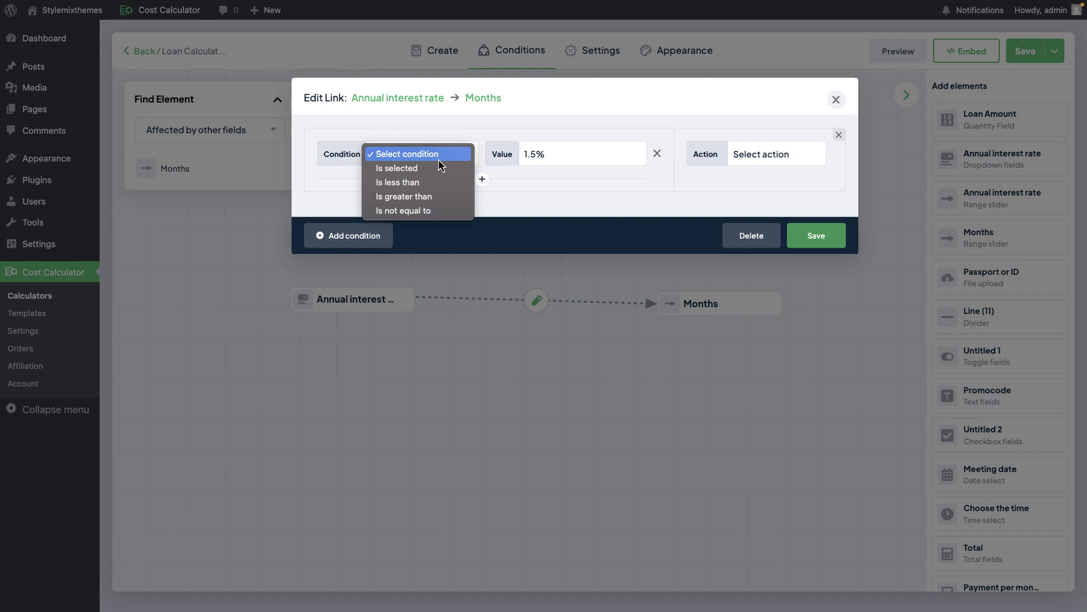
click(399, 169)
click(551, 163)
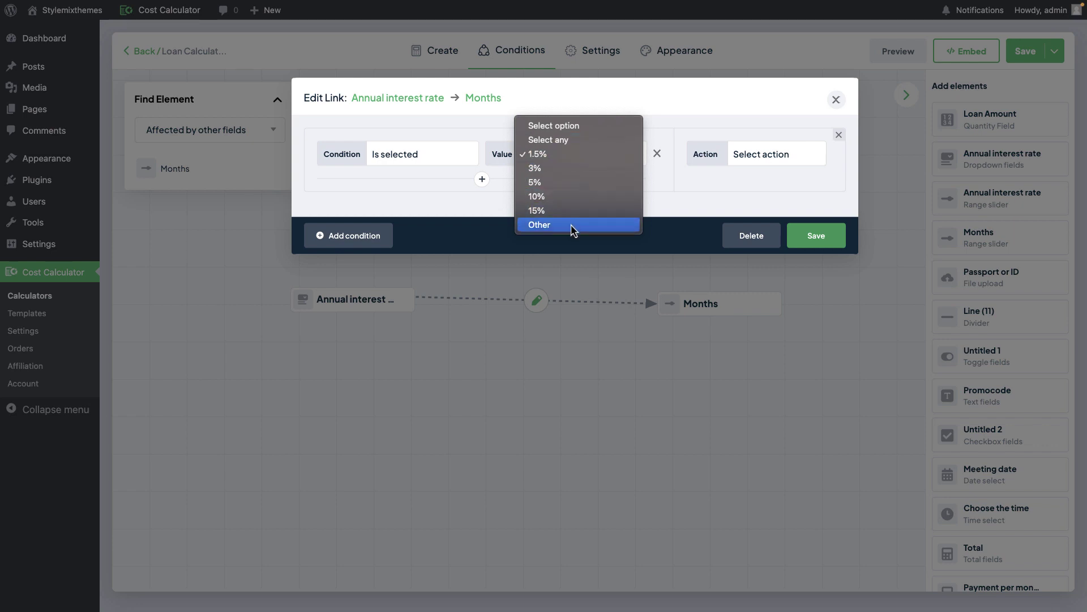
click(678, 192)
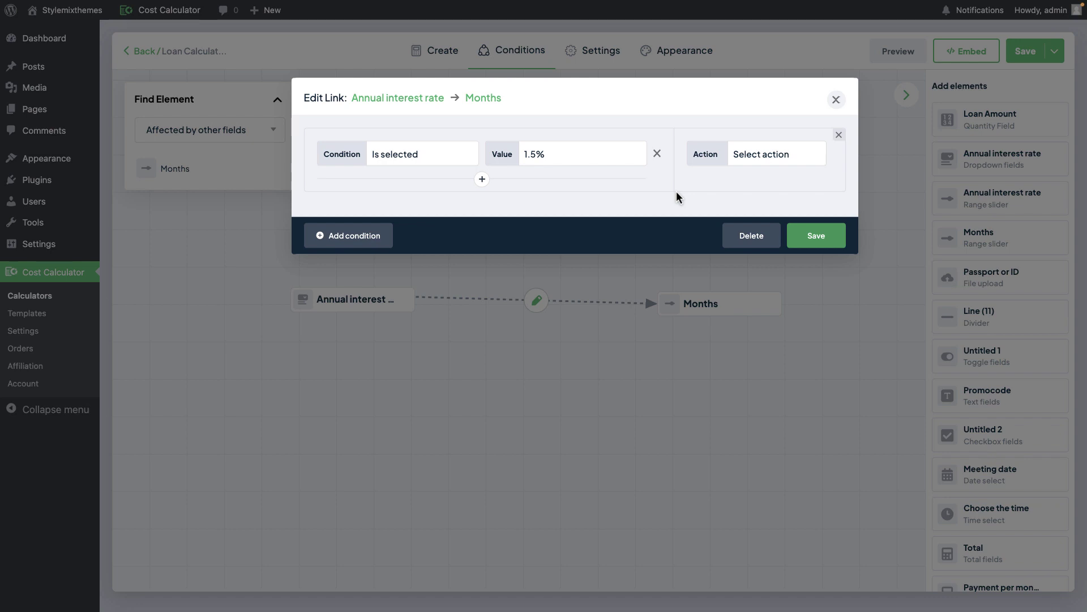
click(563, 164)
click(565, 173)
click(734, 161)
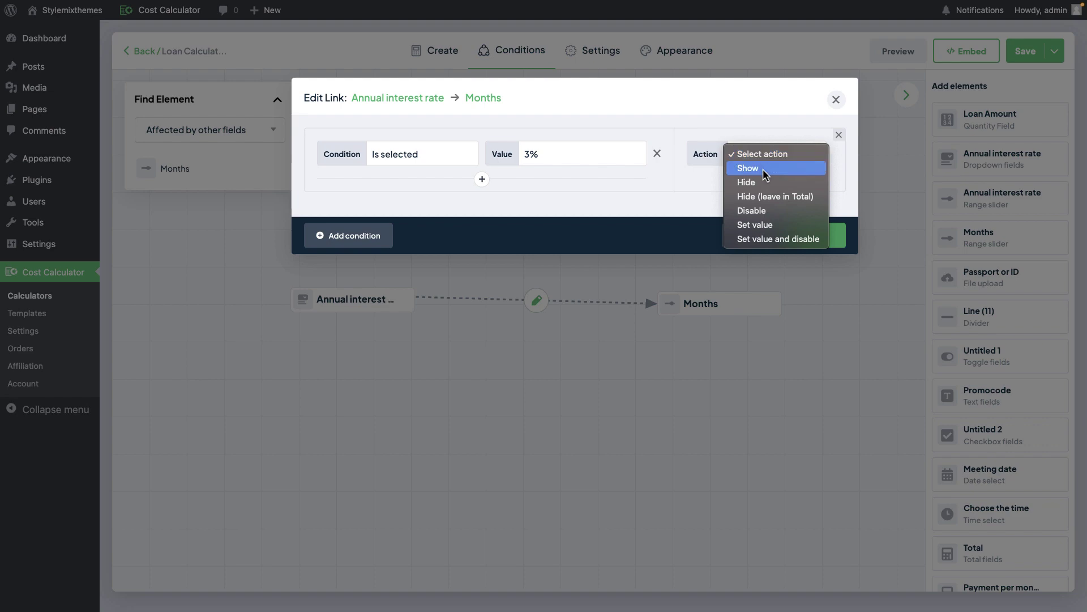
click(768, 210)
click(817, 235)
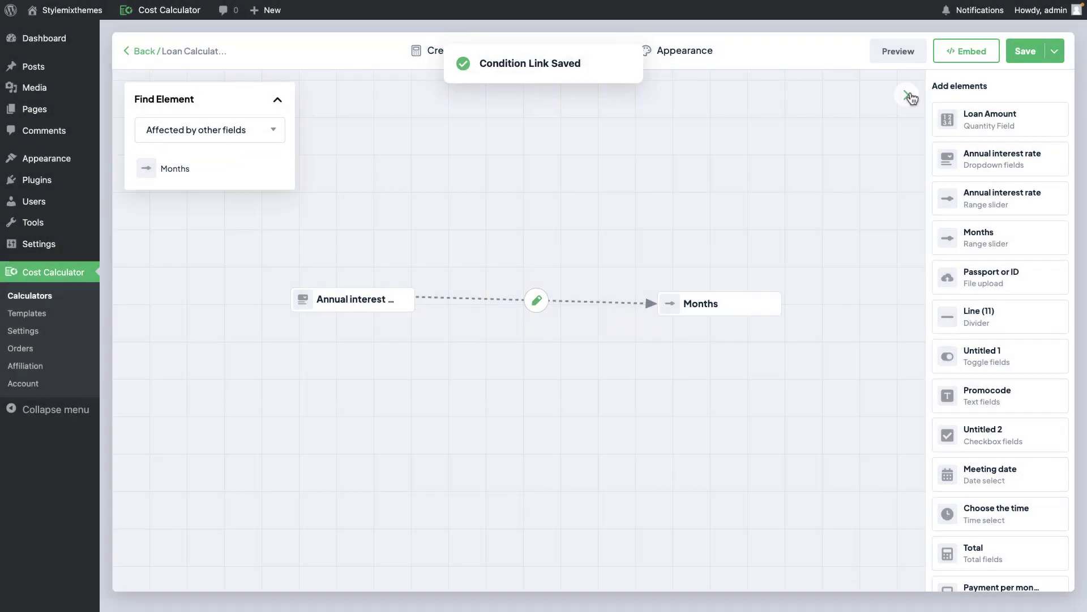
Preview the calculator, test the Months slider with Annual interest rates of 1.5%, 3% and 5%, and close the preview
click(900, 50)
click(378, 270)
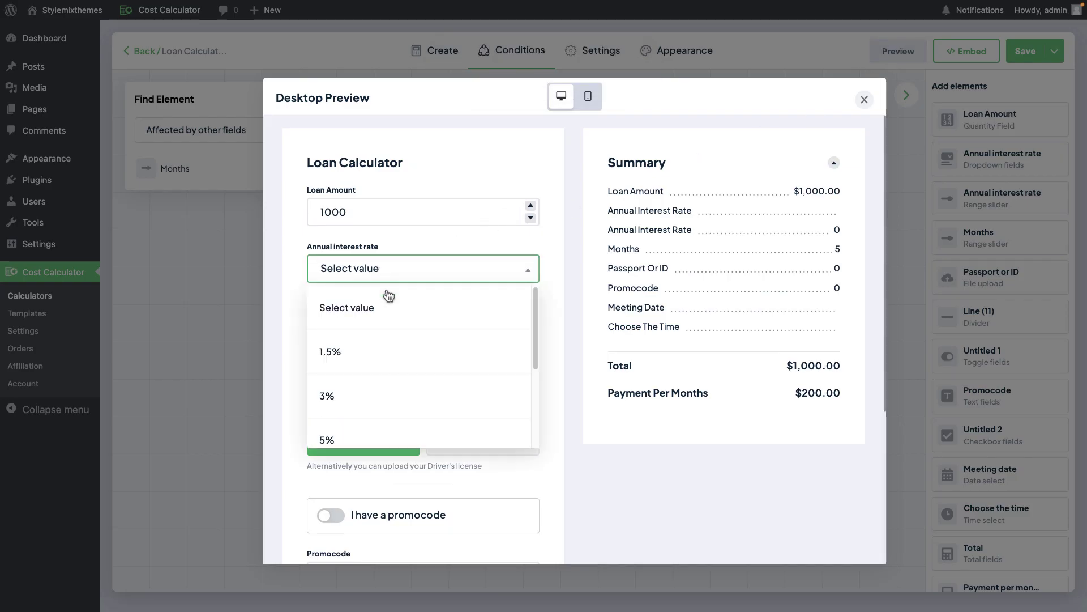
click(385, 341)
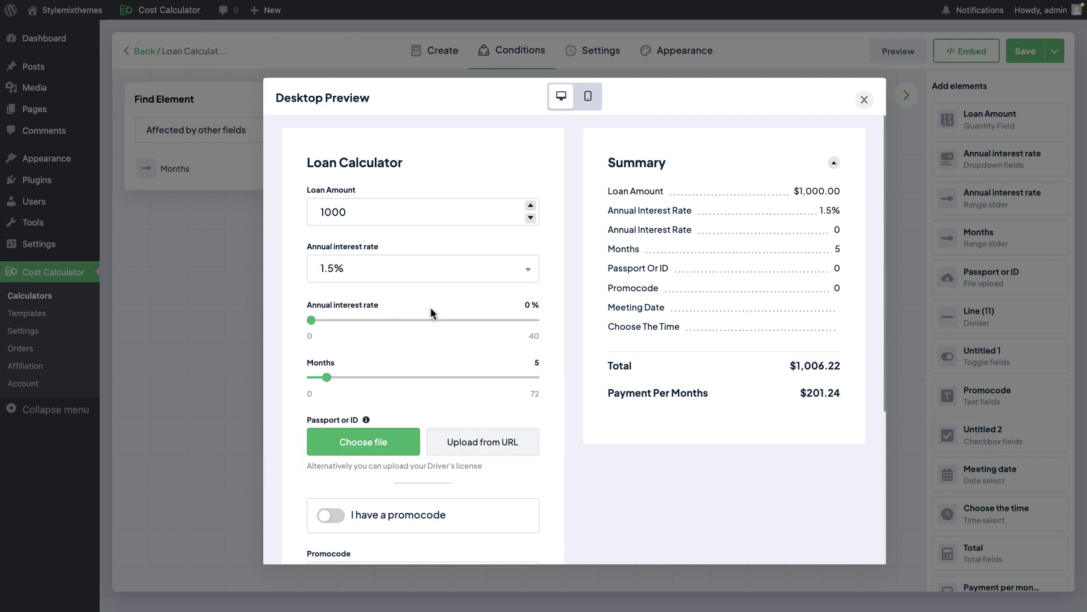
click(426, 274)
click(395, 378)
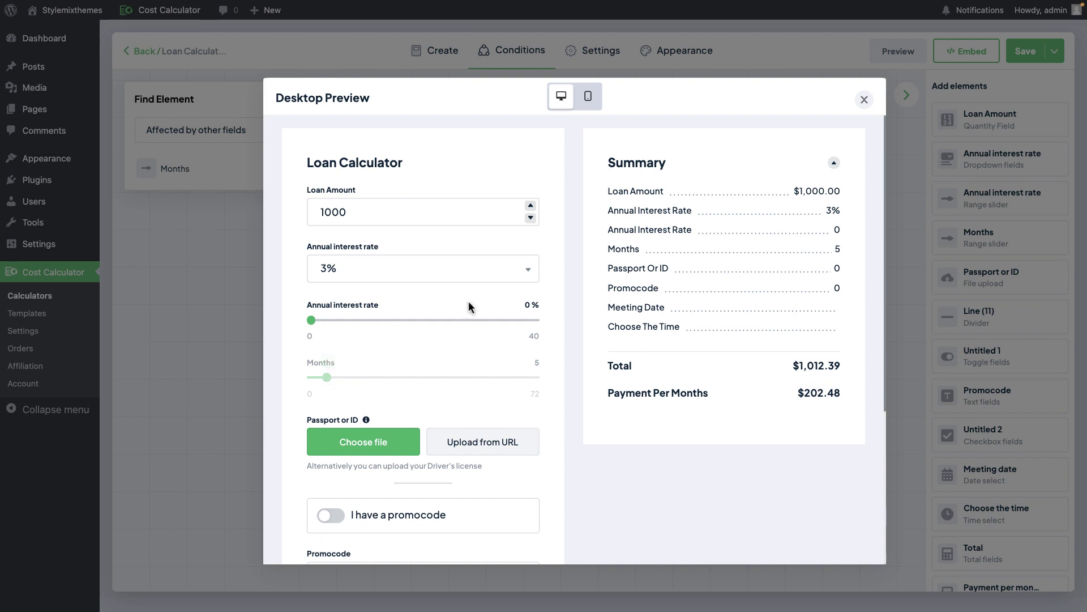
click(465, 270)
click(417, 411)
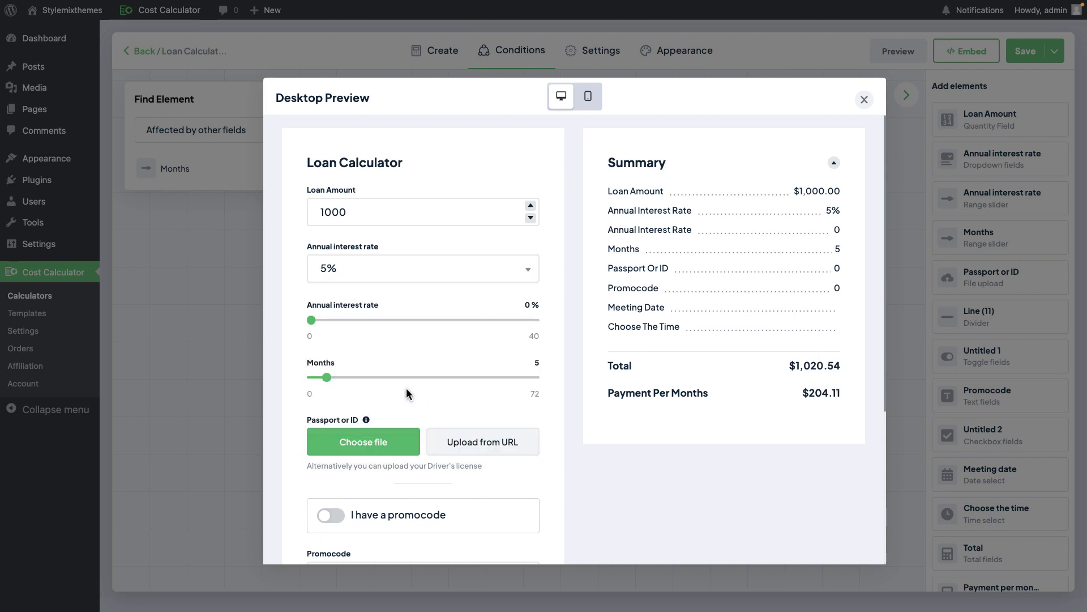
click(863, 100)
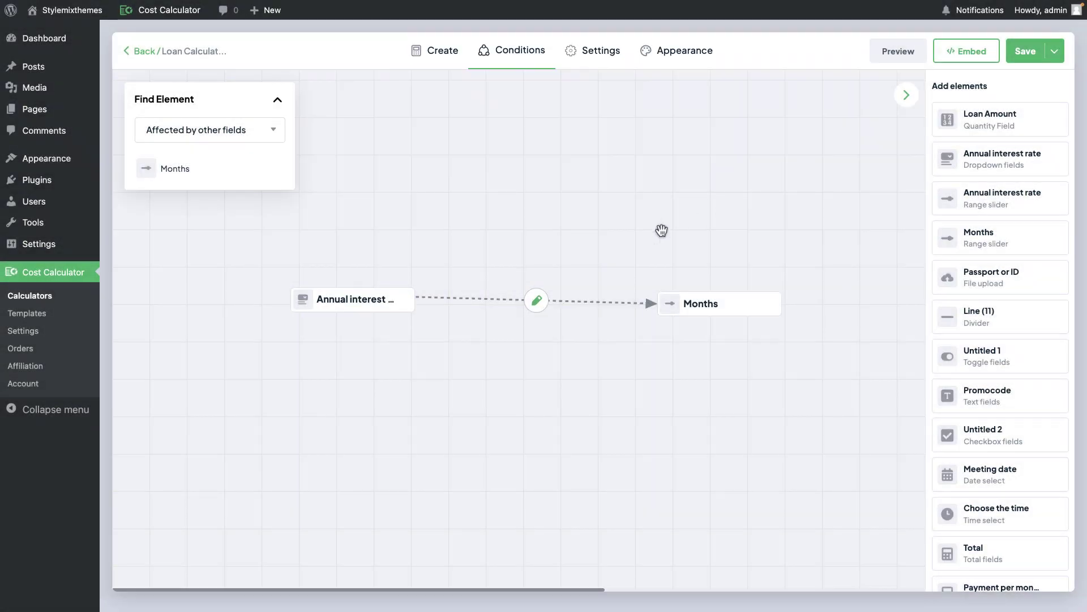
Set the condition value on the Annual interest rate to Months link to Select any and save the link
click(538, 301)
click(573, 164)
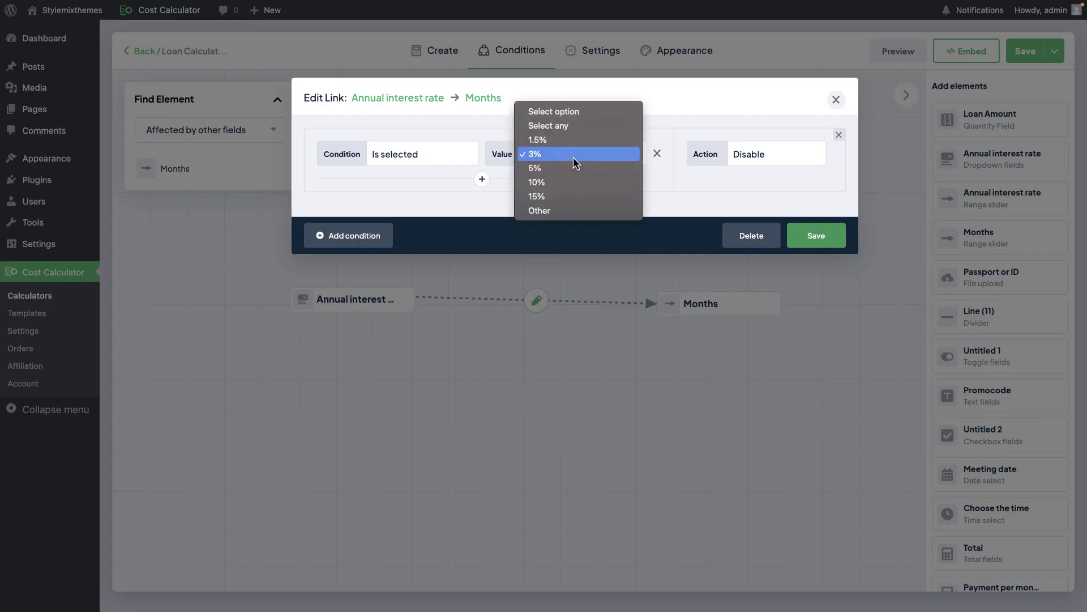
click(569, 126)
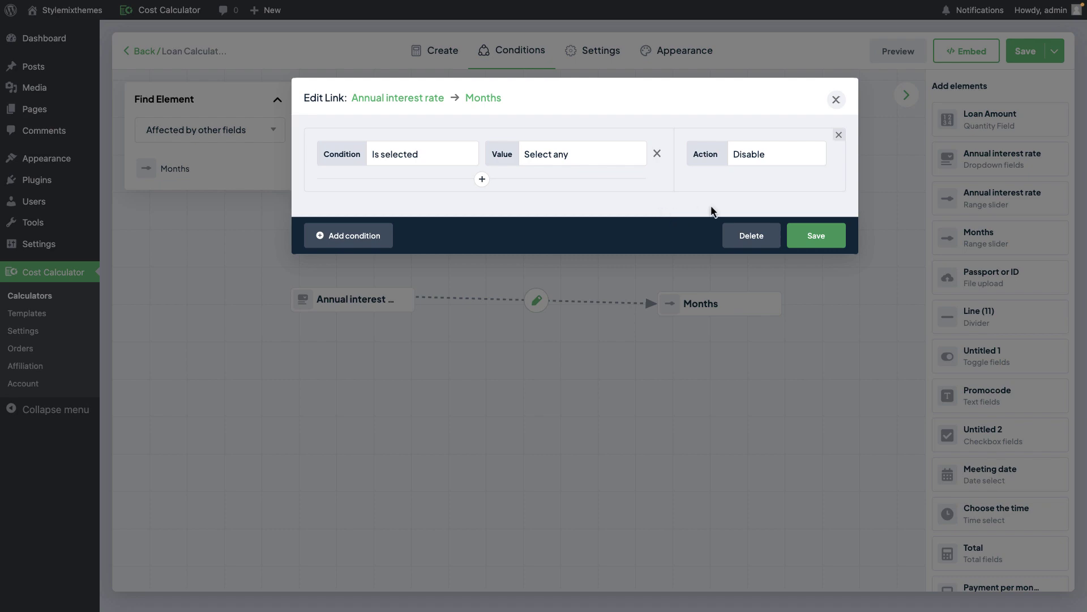
click(816, 235)
Preview the calculator and test the Months slider with Annual interest rates of 1.5% and 10%
click(895, 57)
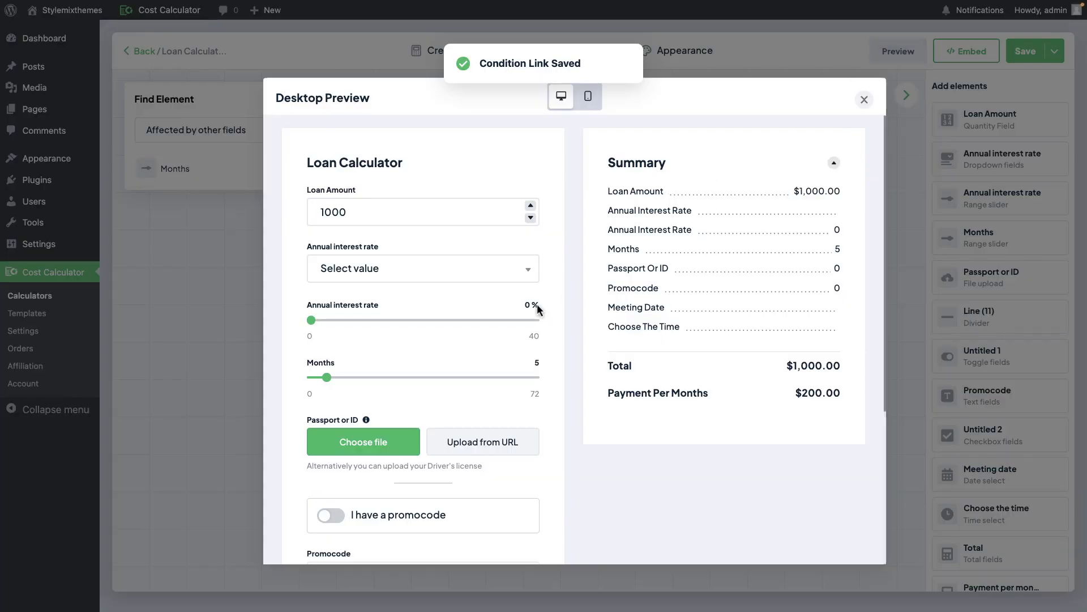
click(375, 272)
click(364, 343)
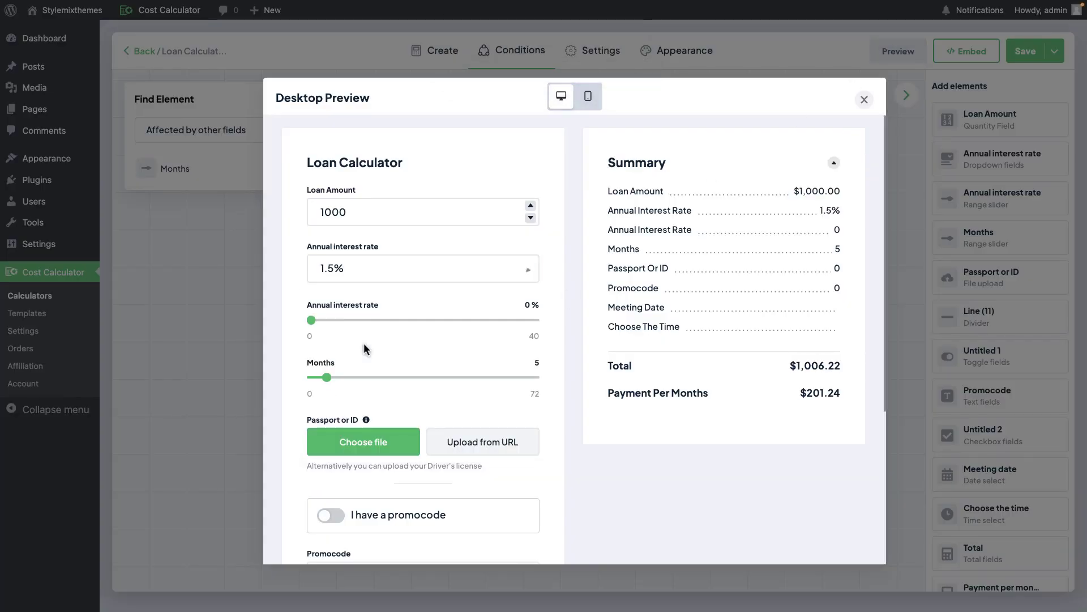
click(366, 278)
scroll(390, 331, down, 3)
click(391, 355)
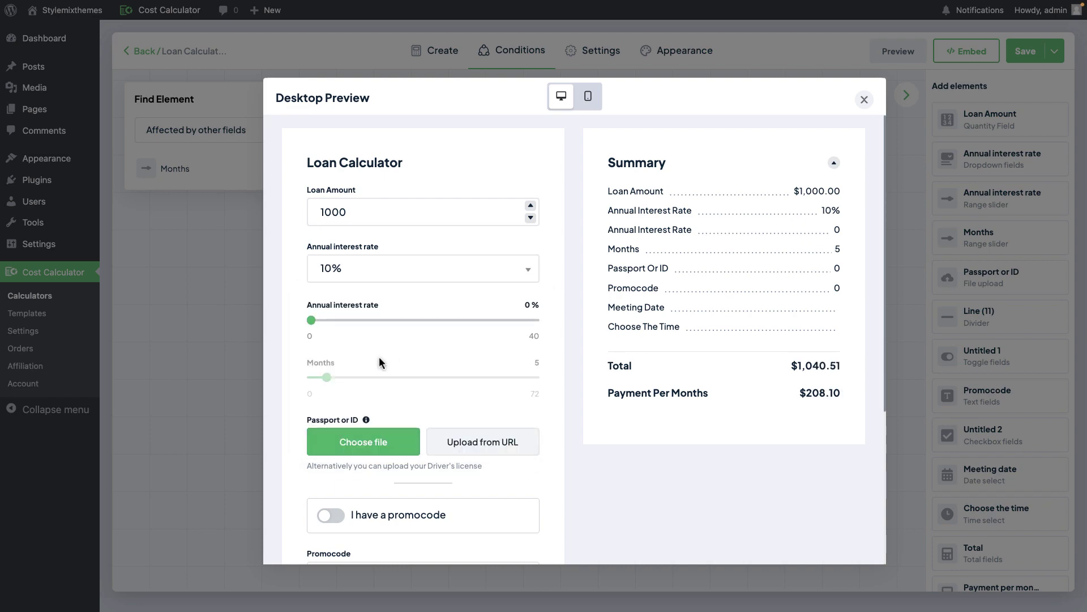
Reopen the Annual interest rate to Months link for editing and add a second condition row joined to the first with OR
click(863, 101)
click(535, 299)
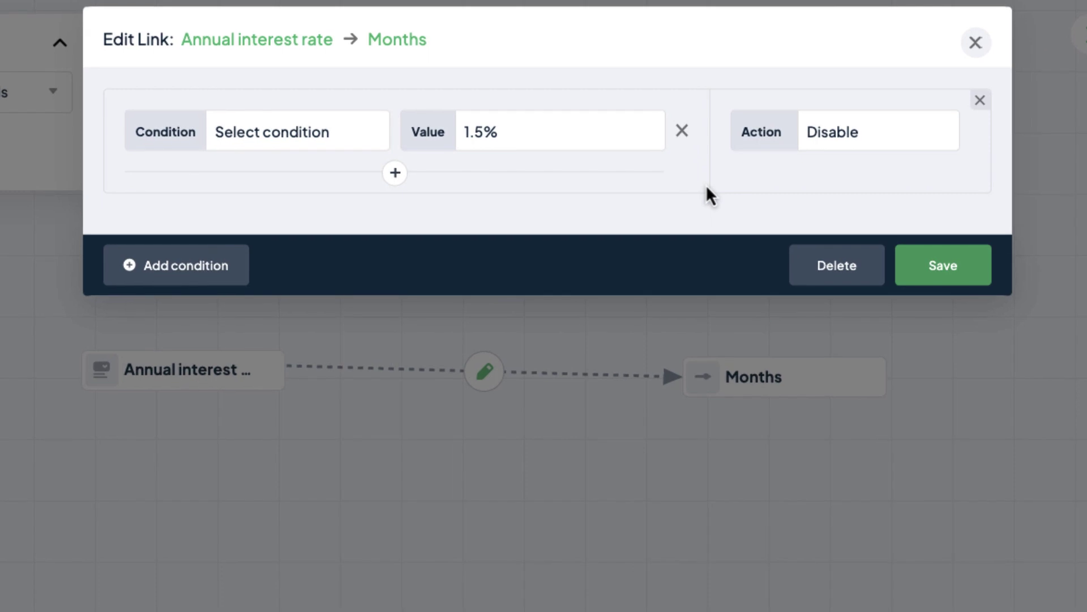
click(393, 176)
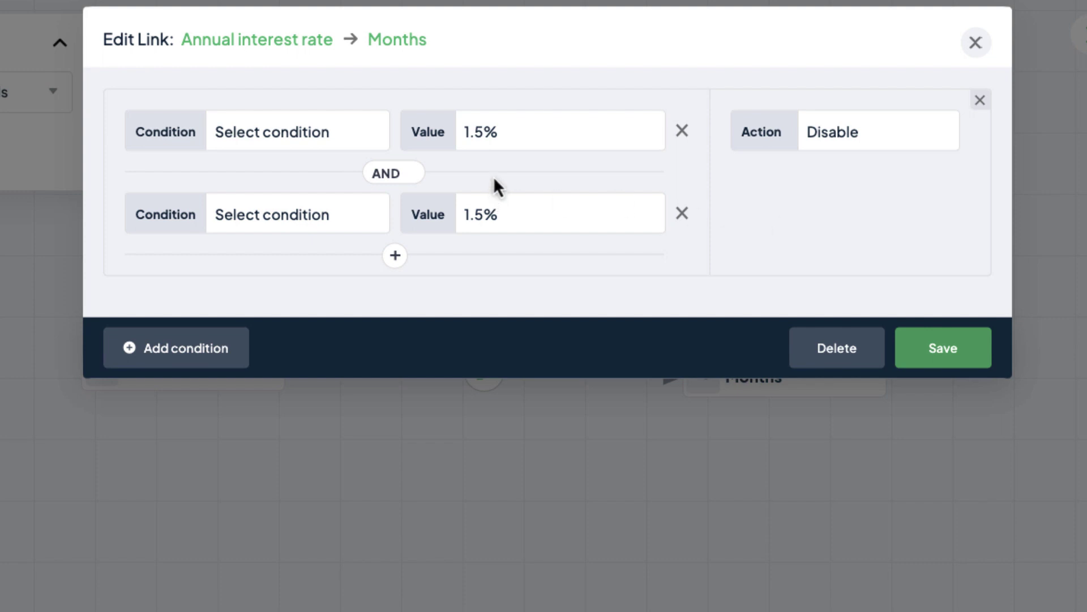
click(389, 174)
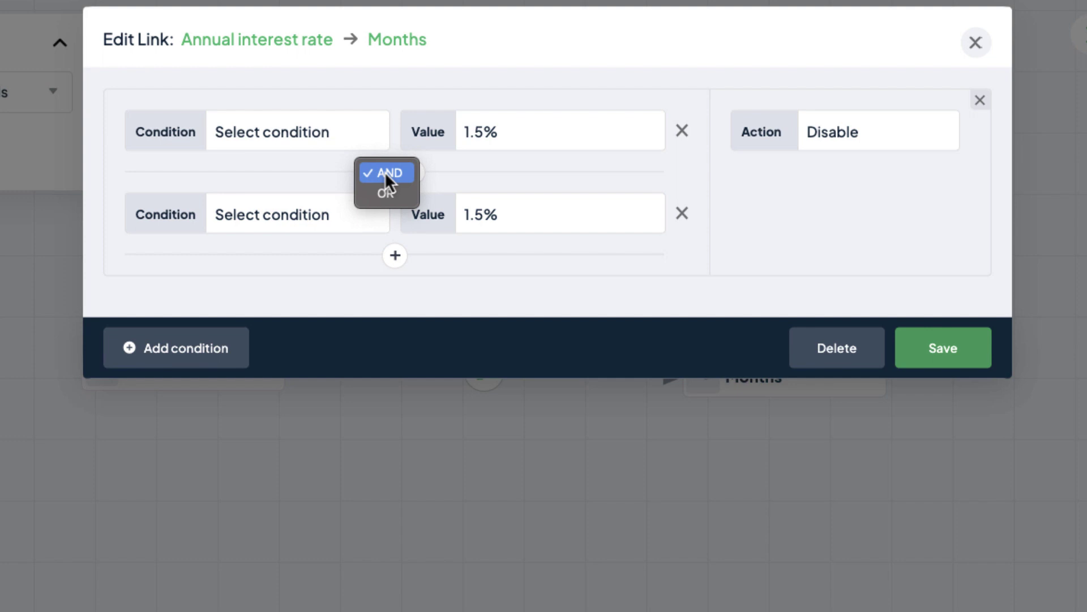
click(385, 172)
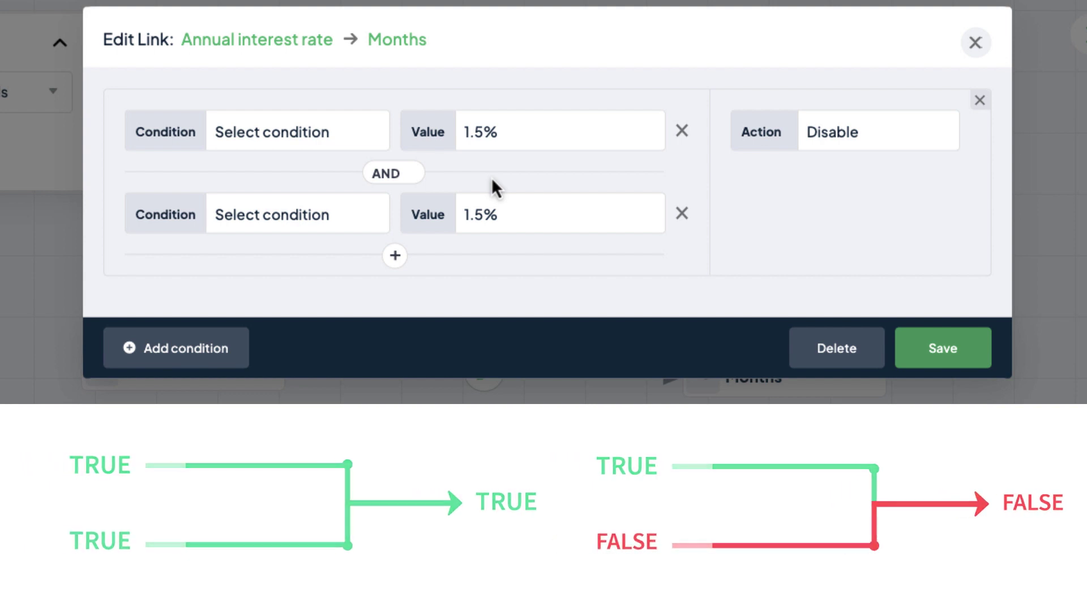
click(379, 177)
click(382, 192)
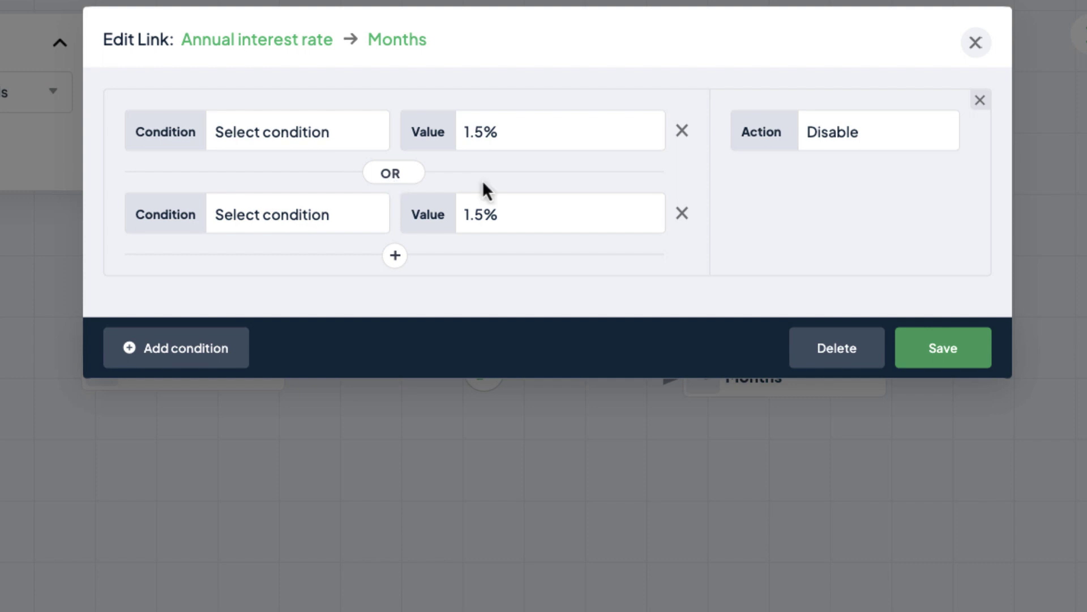
Set both conditions to Is selected, keep 1.5% on the first, set the second value to 10%, and save the link
click(301, 131)
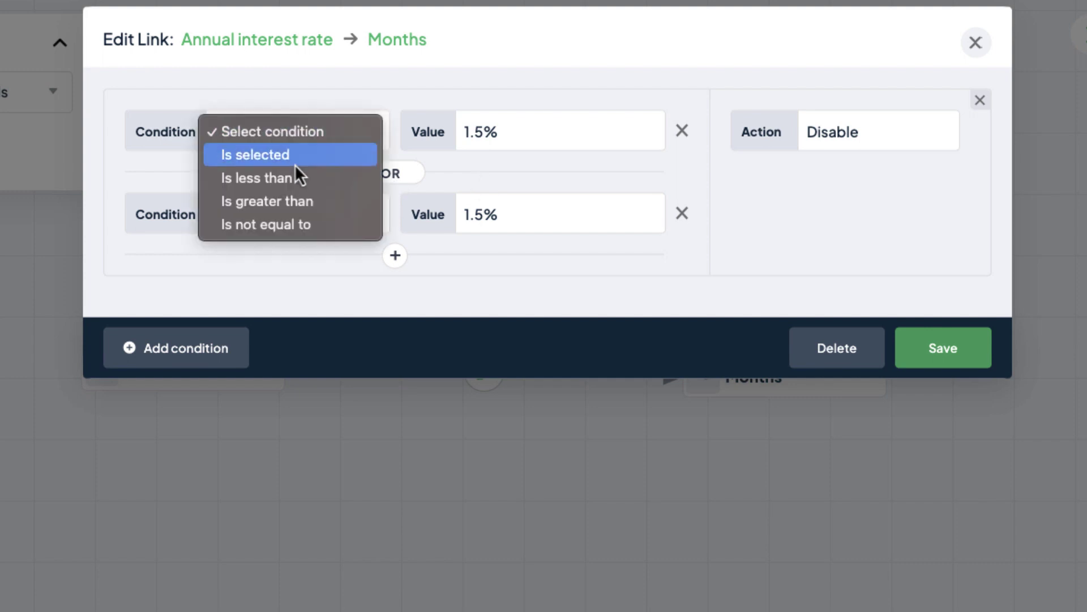
click(301, 156)
click(297, 221)
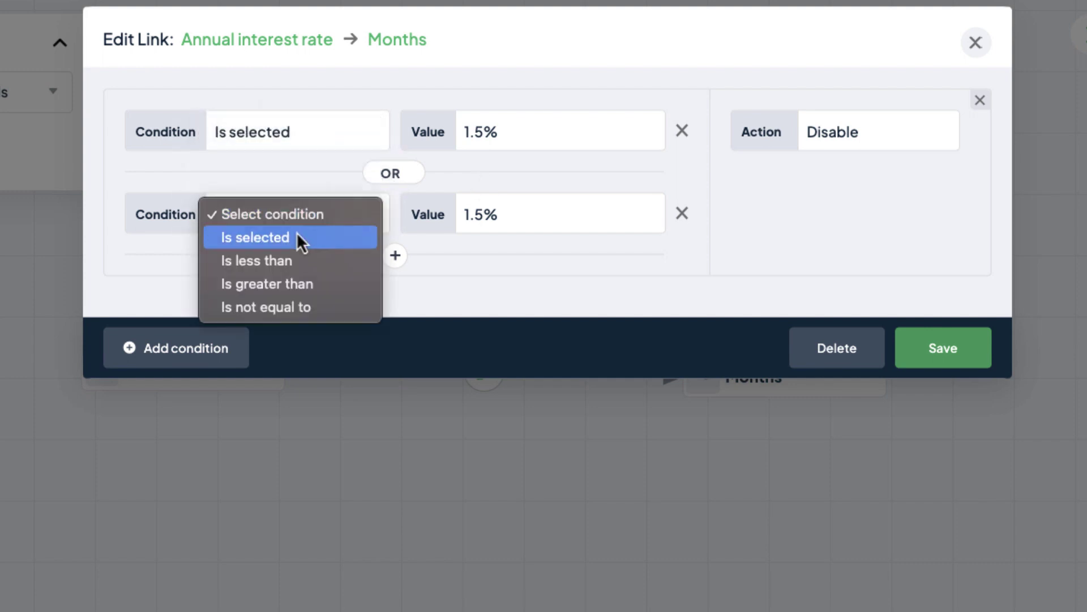
click(298, 239)
click(515, 223)
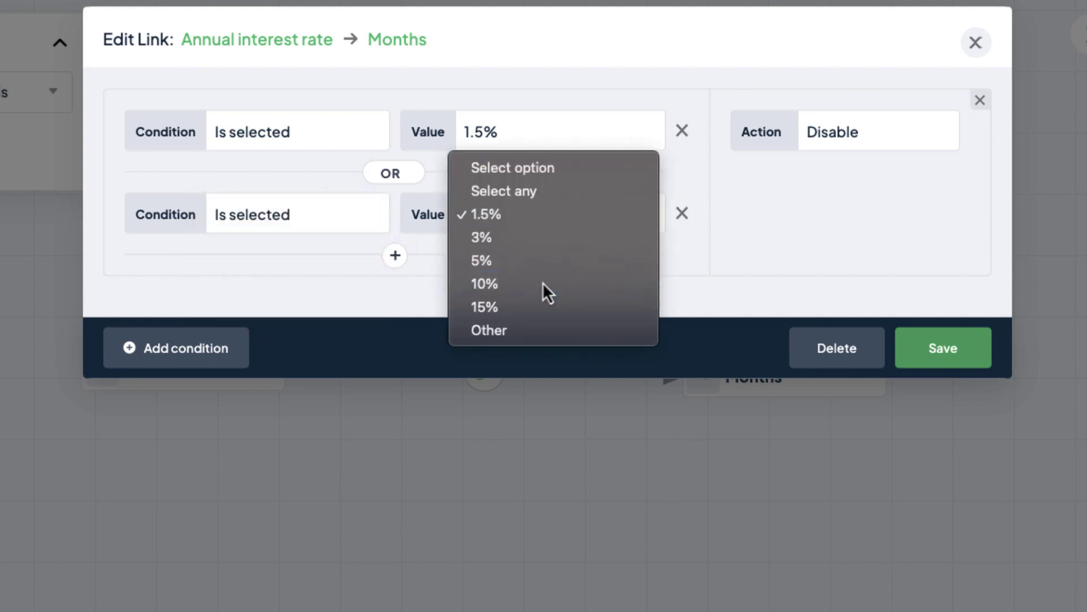
click(542, 282)
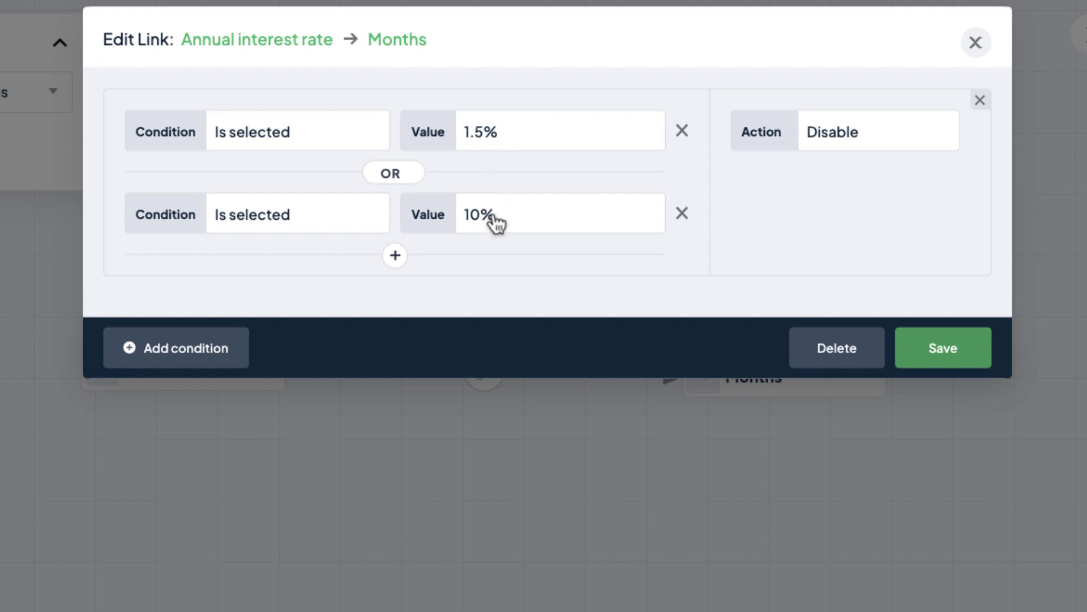
click(396, 258)
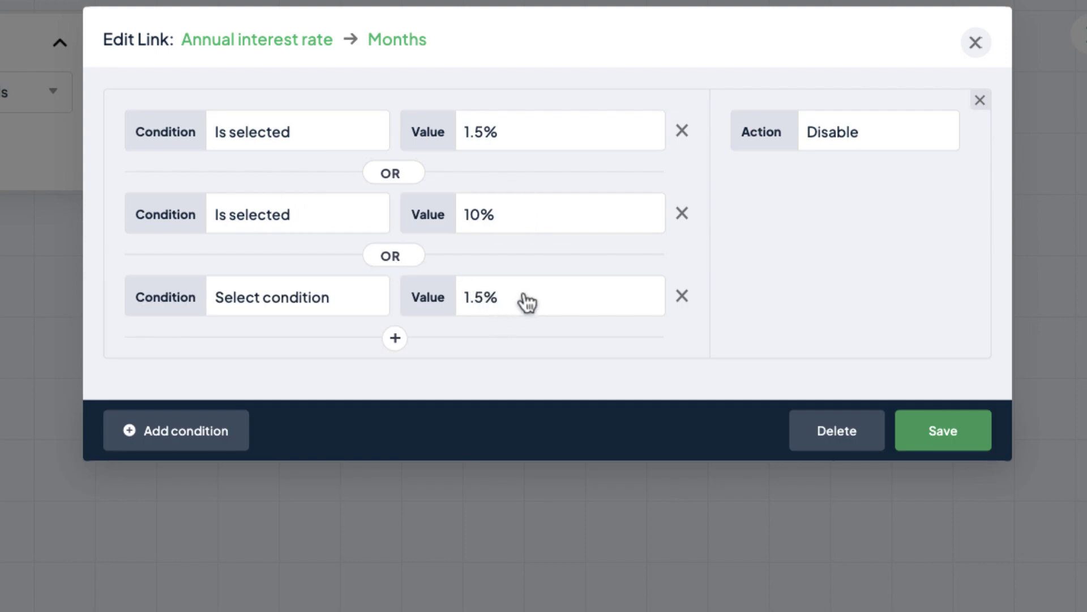
click(683, 297)
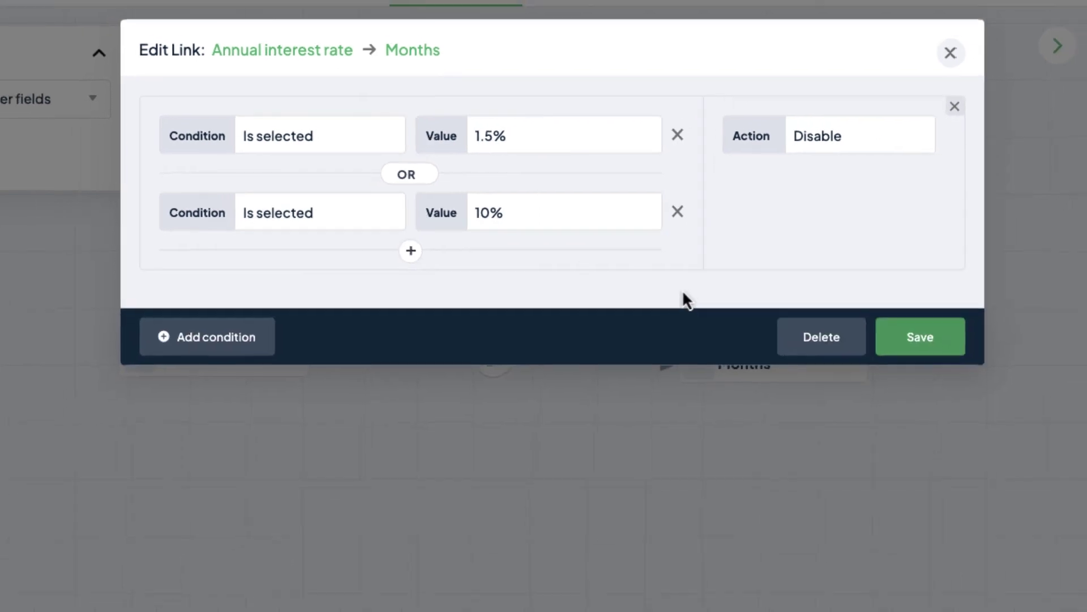
click(820, 290)
Preview the calculator, test the Months slider with Annual interest rates of 1.5%, 3% and 10%, and close the preview
click(912, 44)
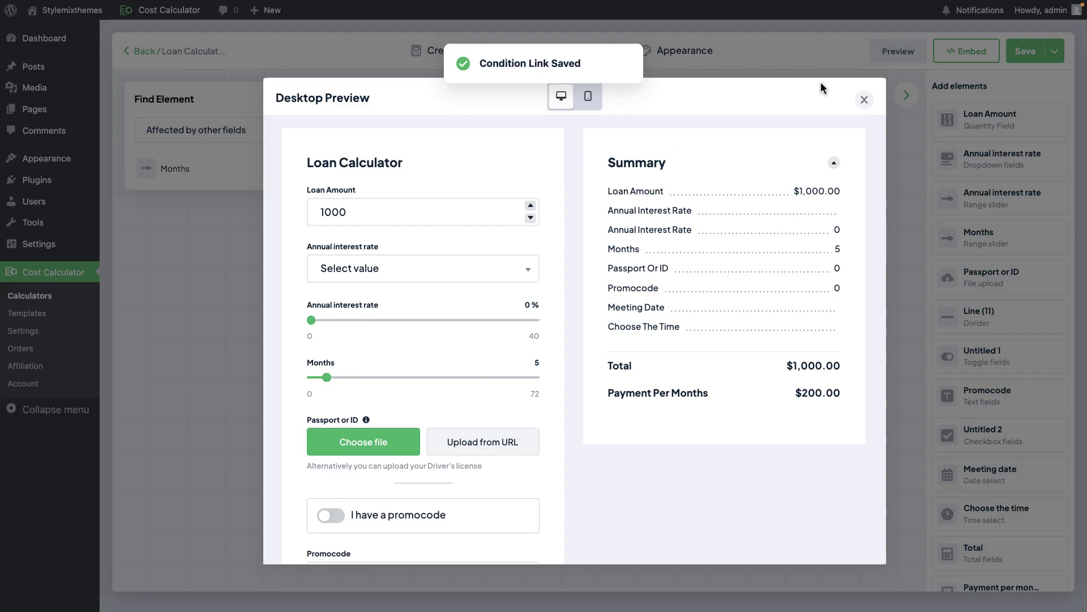
click(459, 273)
click(374, 357)
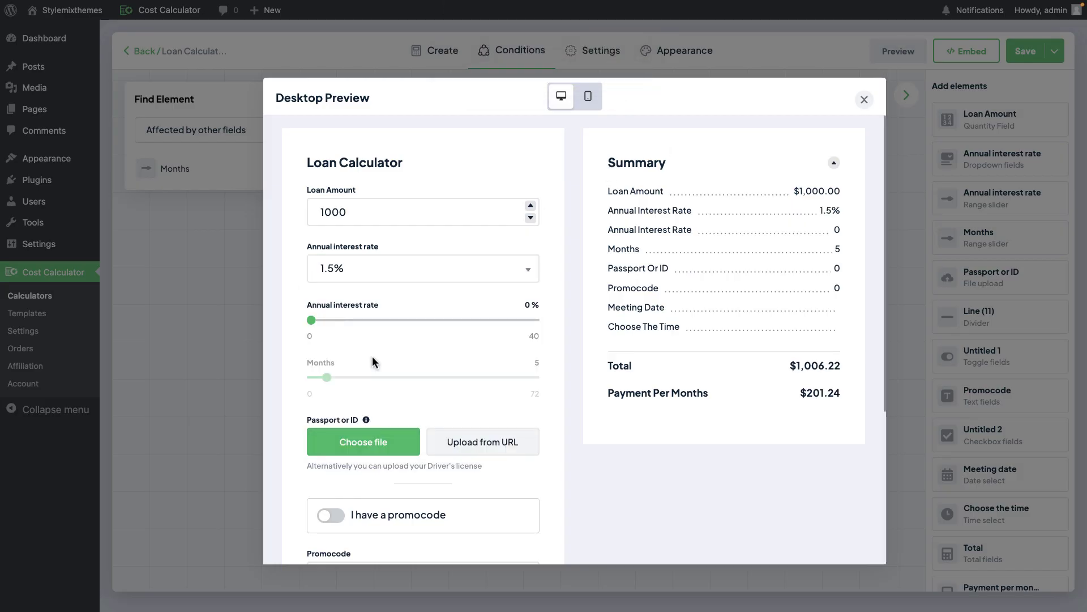
click(381, 269)
click(366, 397)
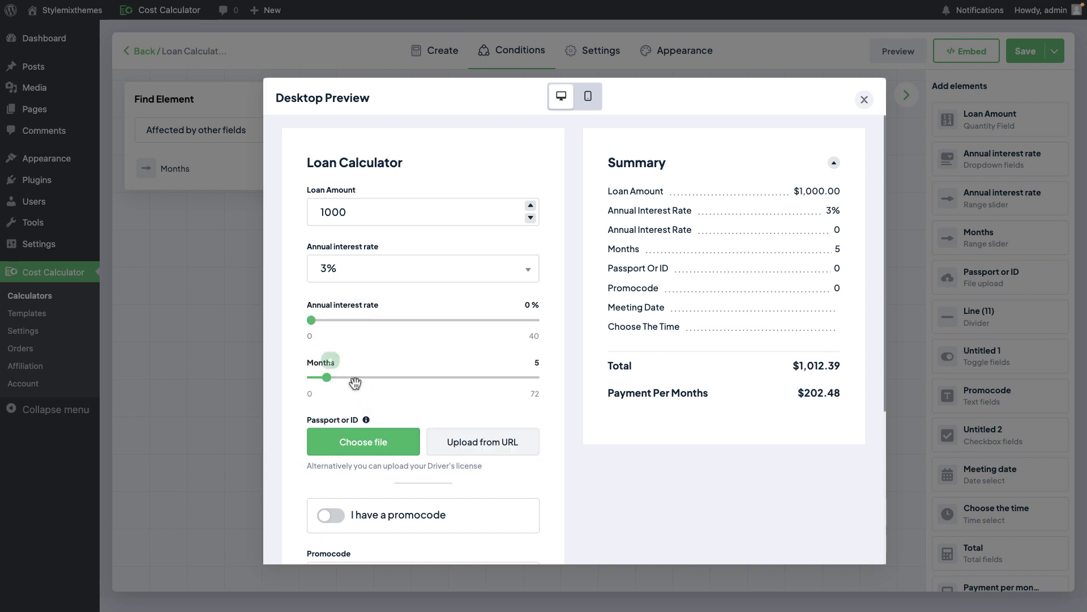
click(392, 277)
scroll(423, 369, down, 2)
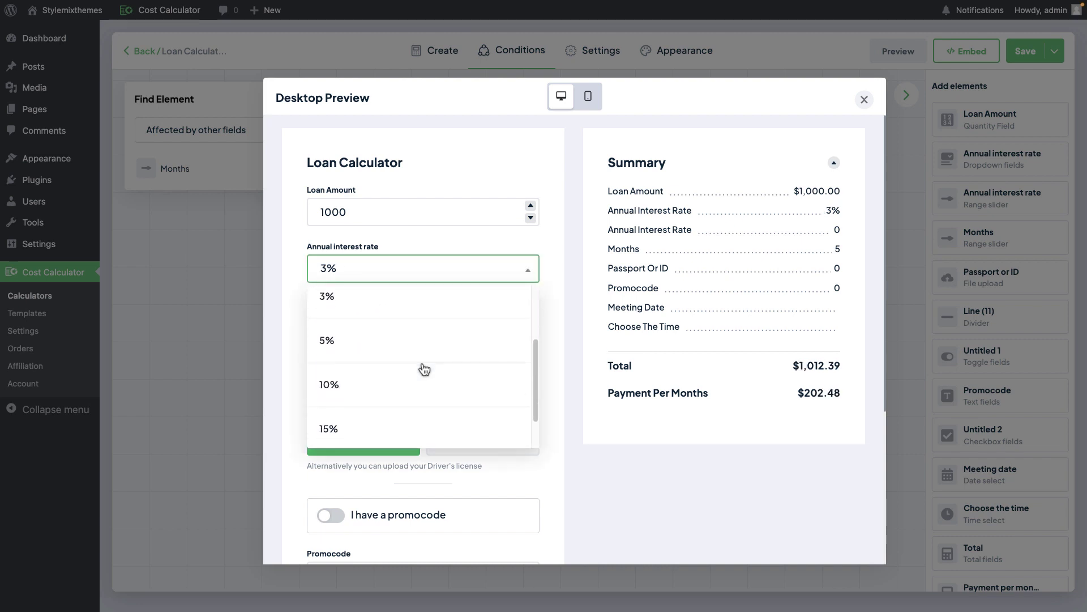
click(416, 385)
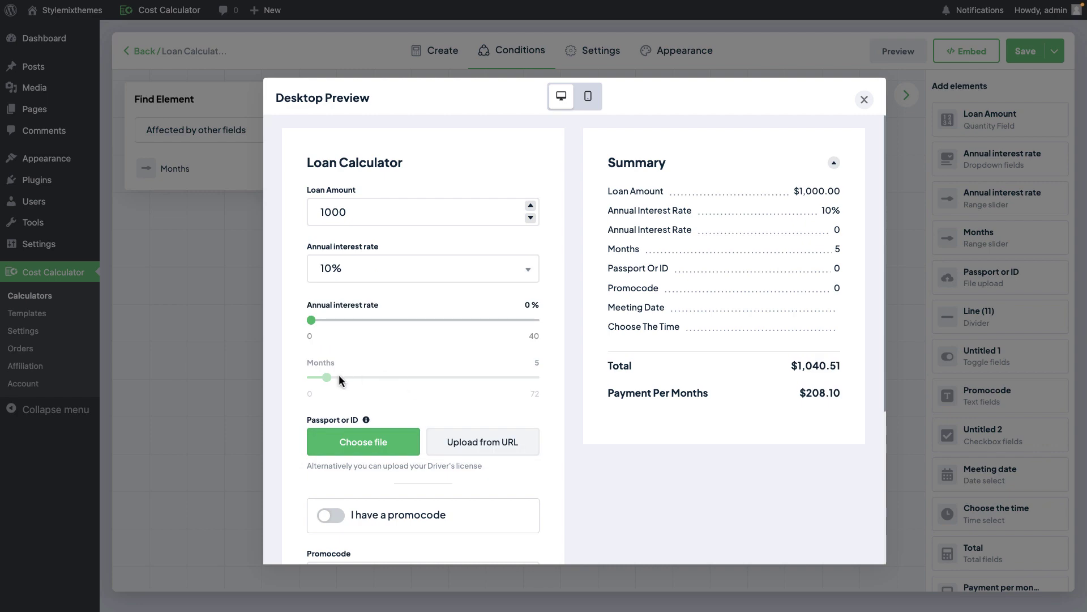
click(864, 100)
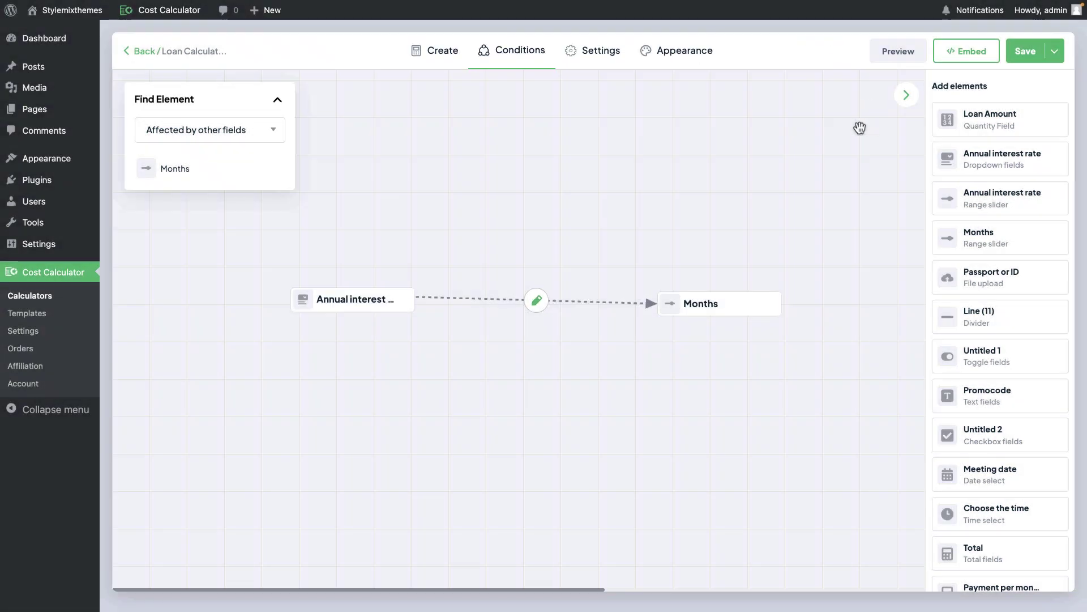
click(536, 303)
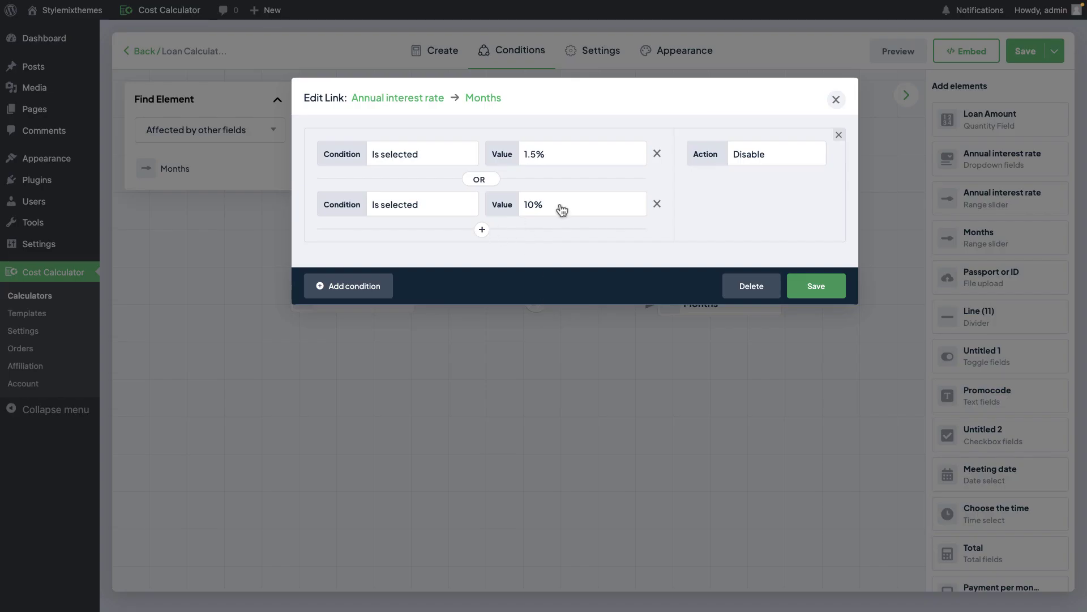
click(658, 204)
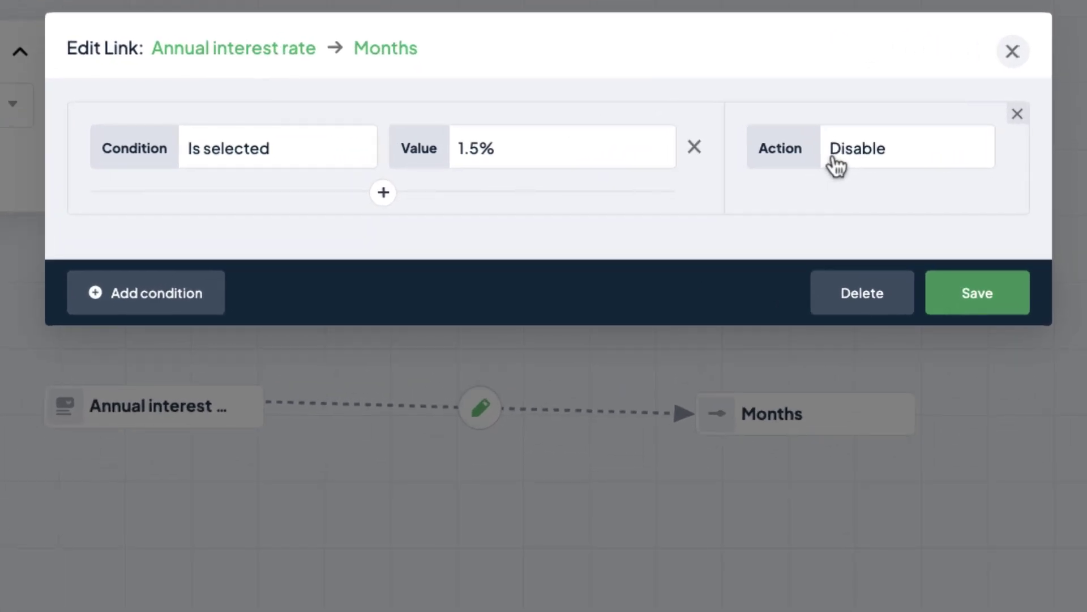
click(835, 165)
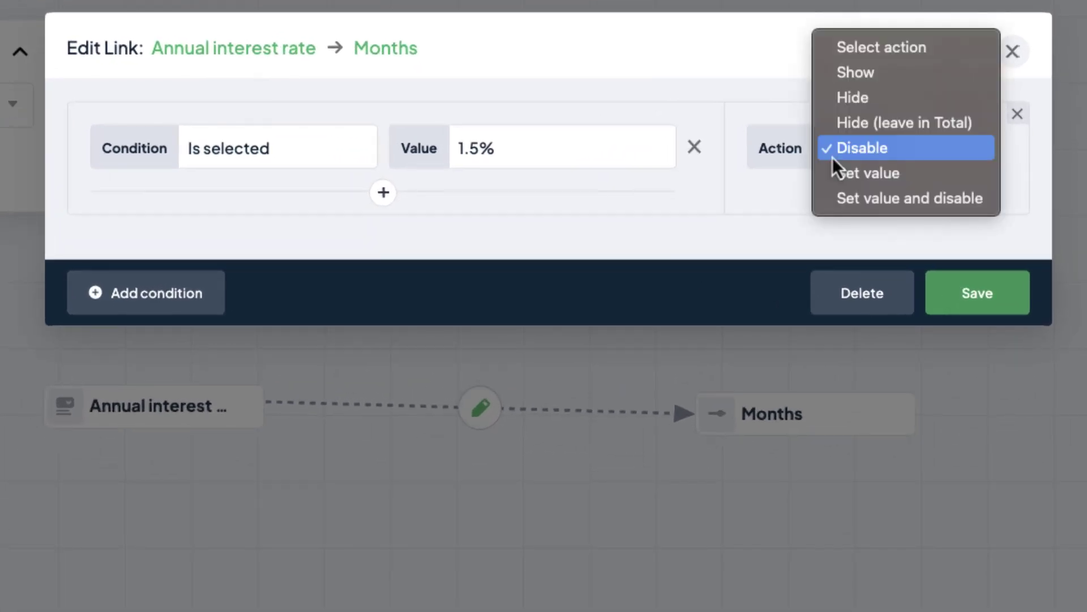
click(919, 82)
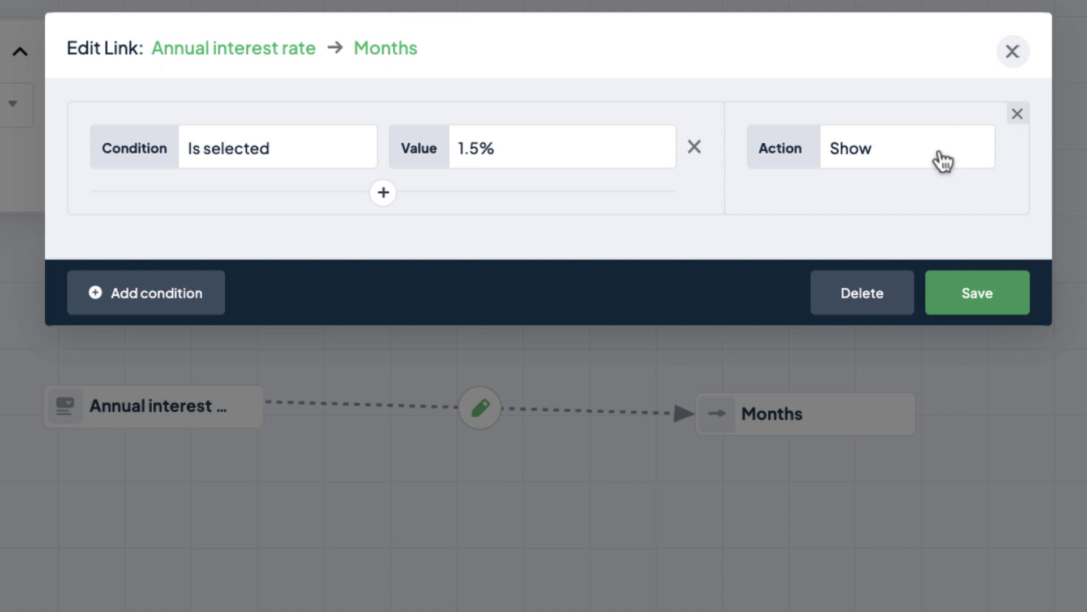
click(1012, 51)
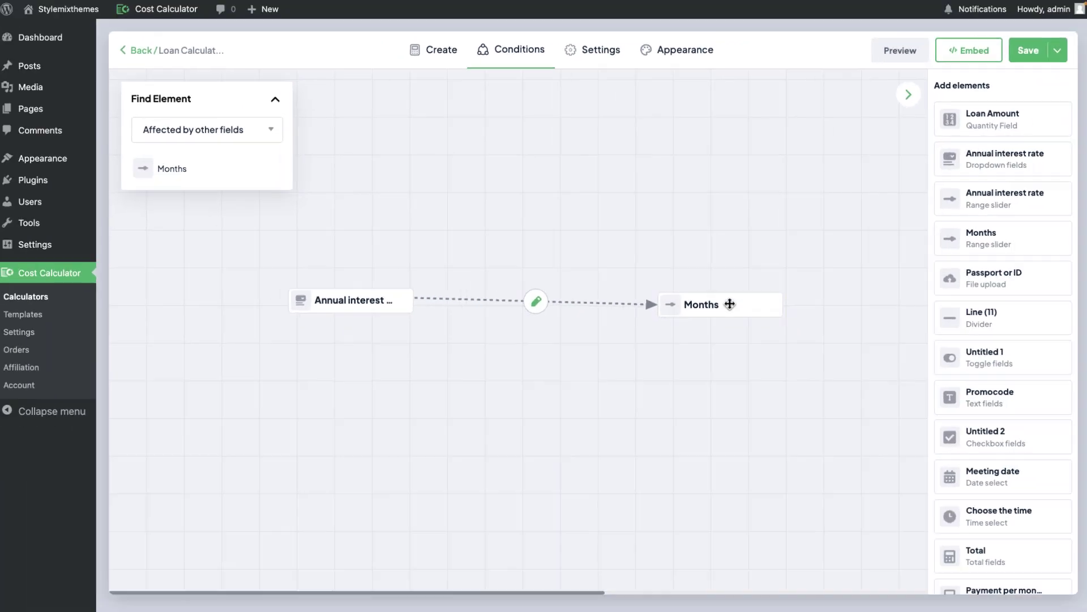
Preview the calculator, test the Months slider with no Annual interest rate selected, and close the preview
click(885, 57)
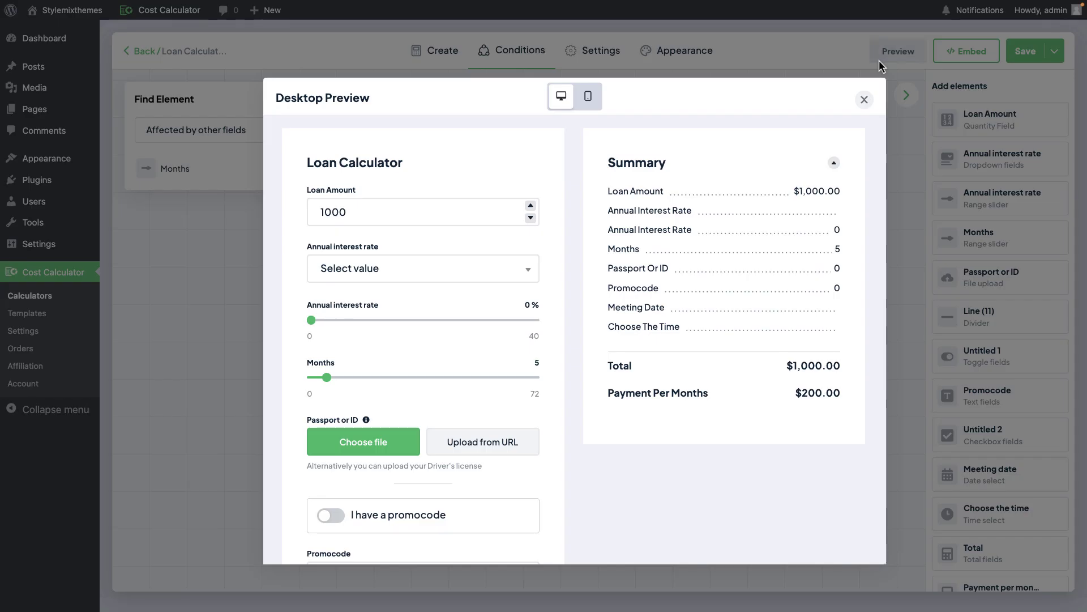
drag(327, 377, 357, 377)
click(864, 99)
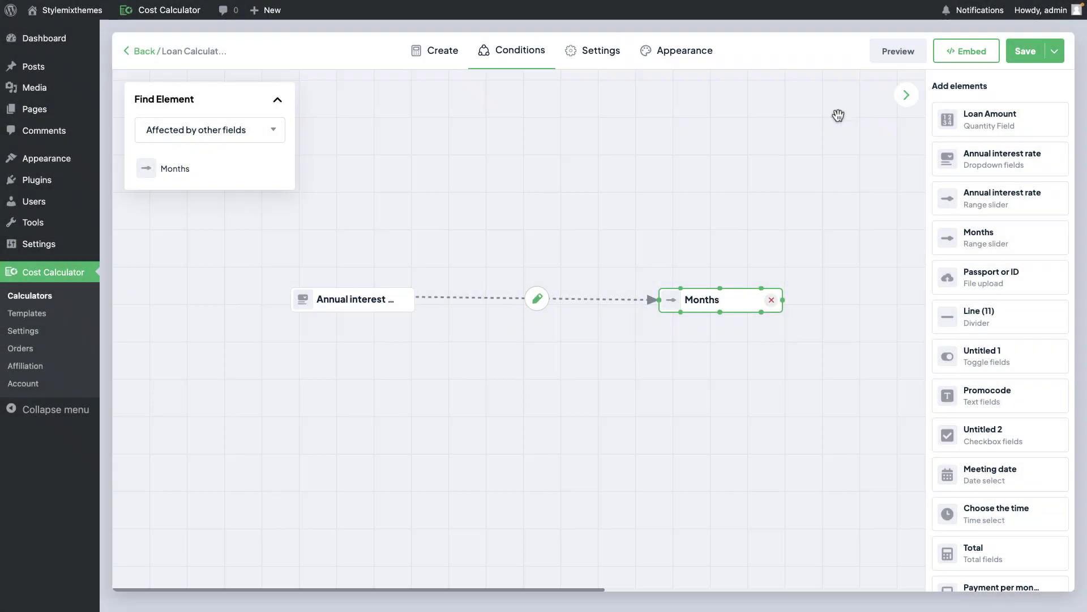
Turn on Hidden by Default for the Months range slider, save the element, and check it in the calculator preview
click(451, 66)
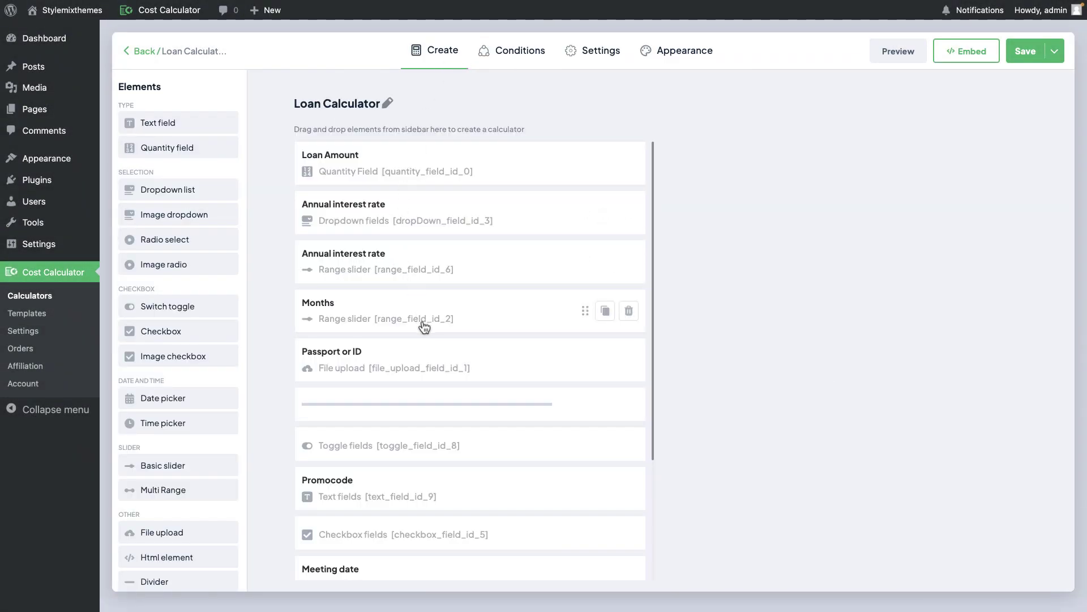
click(451, 318)
click(963, 101)
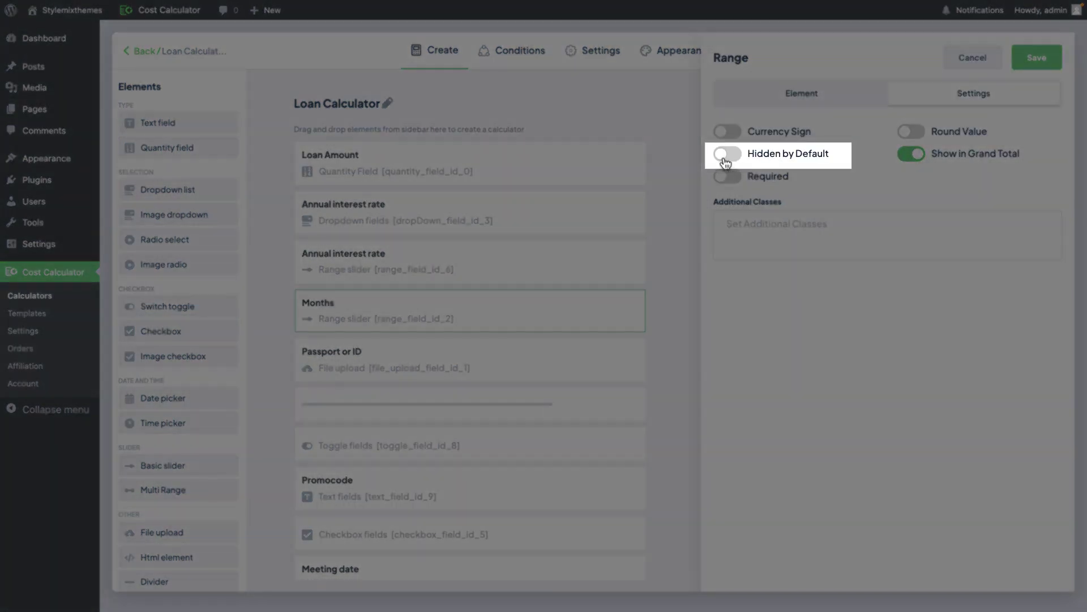
click(727, 154)
click(1037, 58)
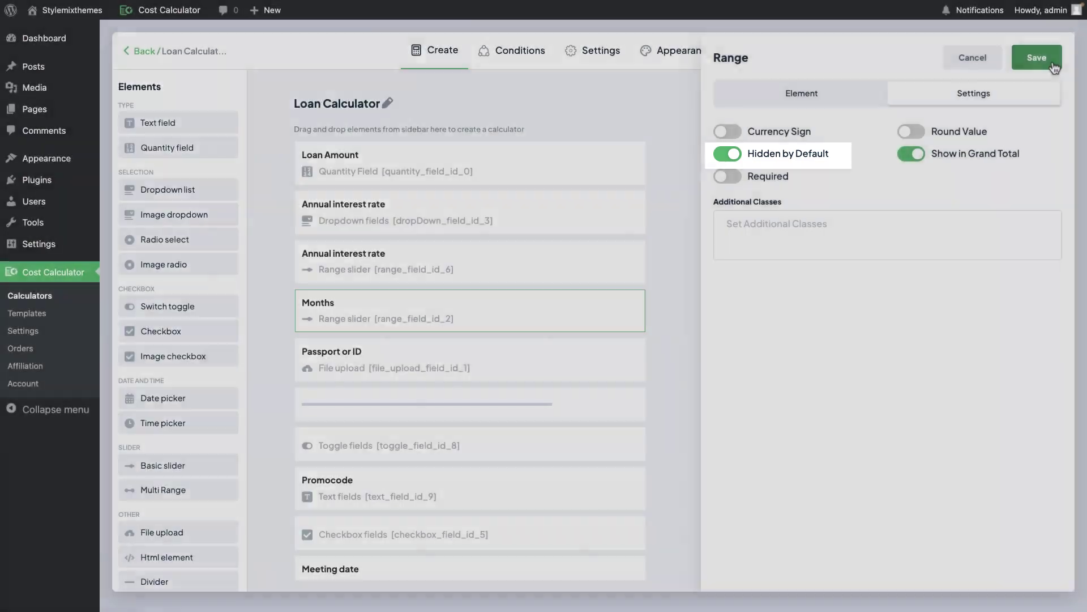
click(891, 57)
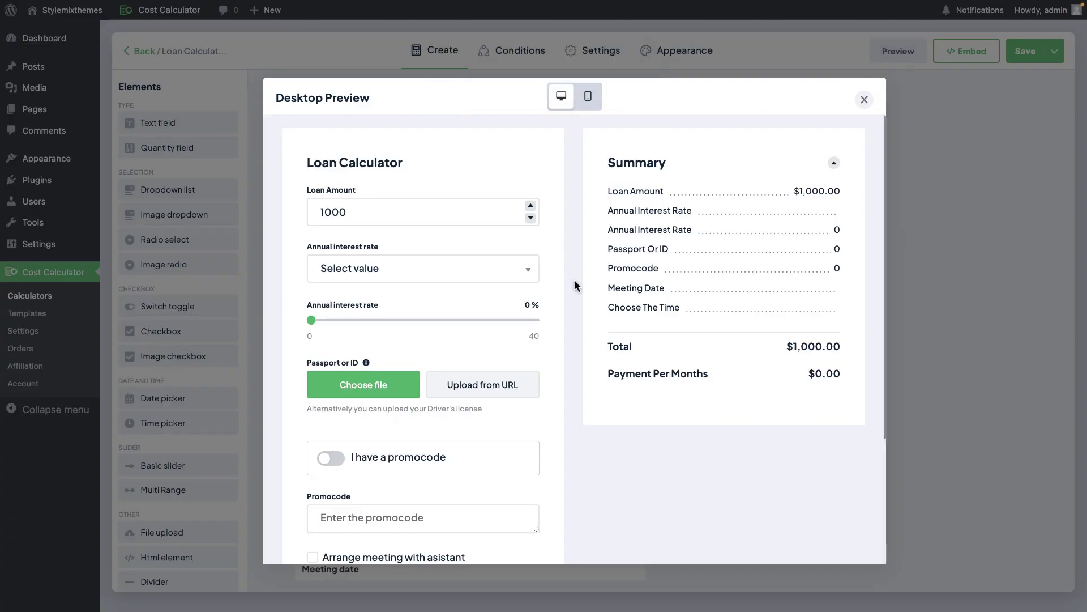
click(865, 100)
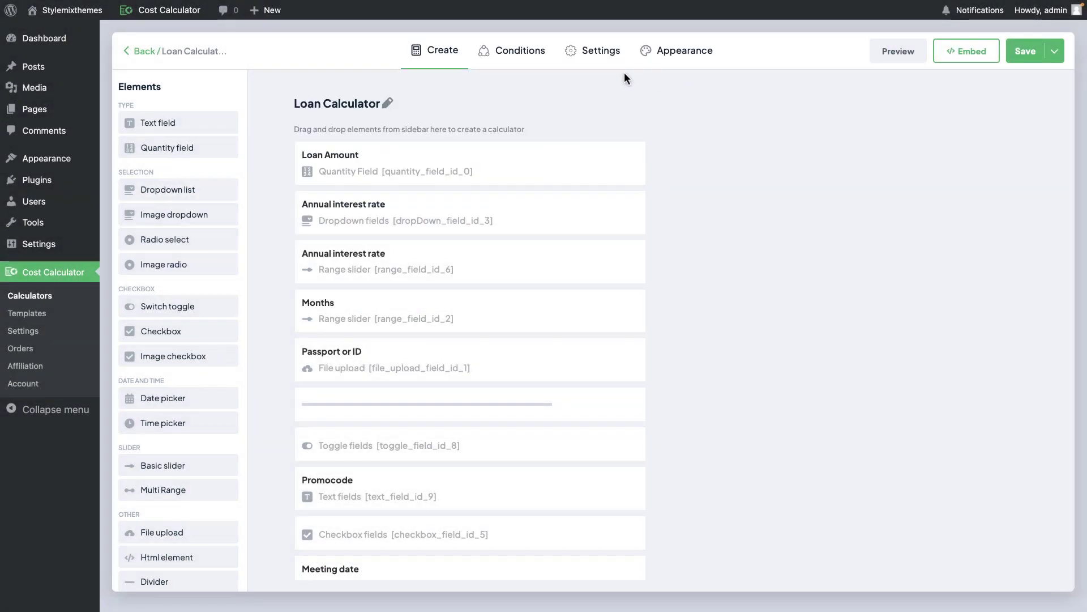
Replace the conditions on the Annual interest rate to Months link with Is selected, value 1.5%, action Show, and save the link
click(515, 55)
click(537, 295)
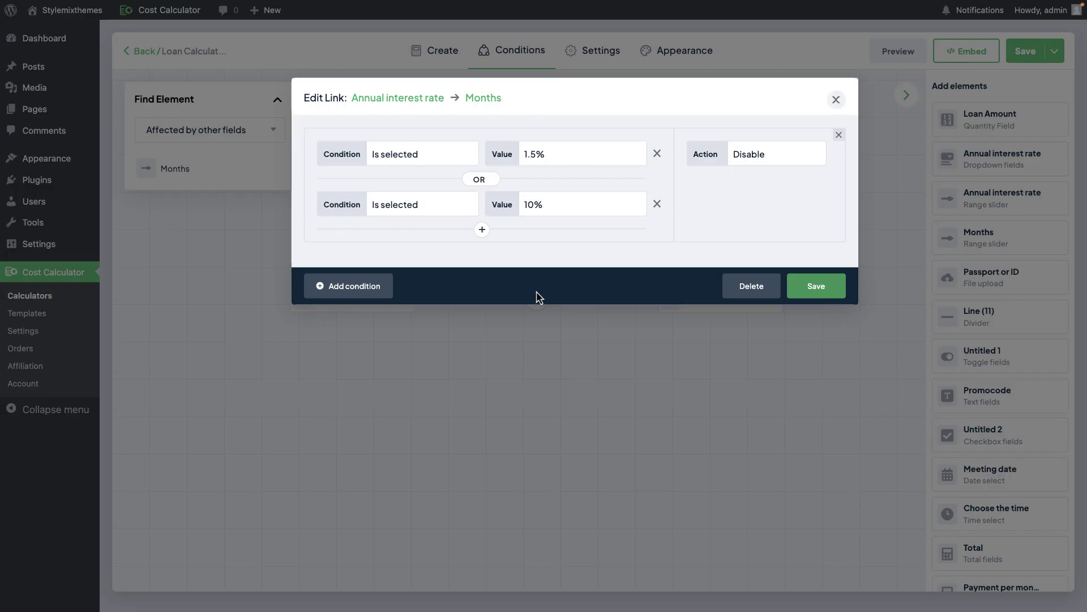
click(839, 135)
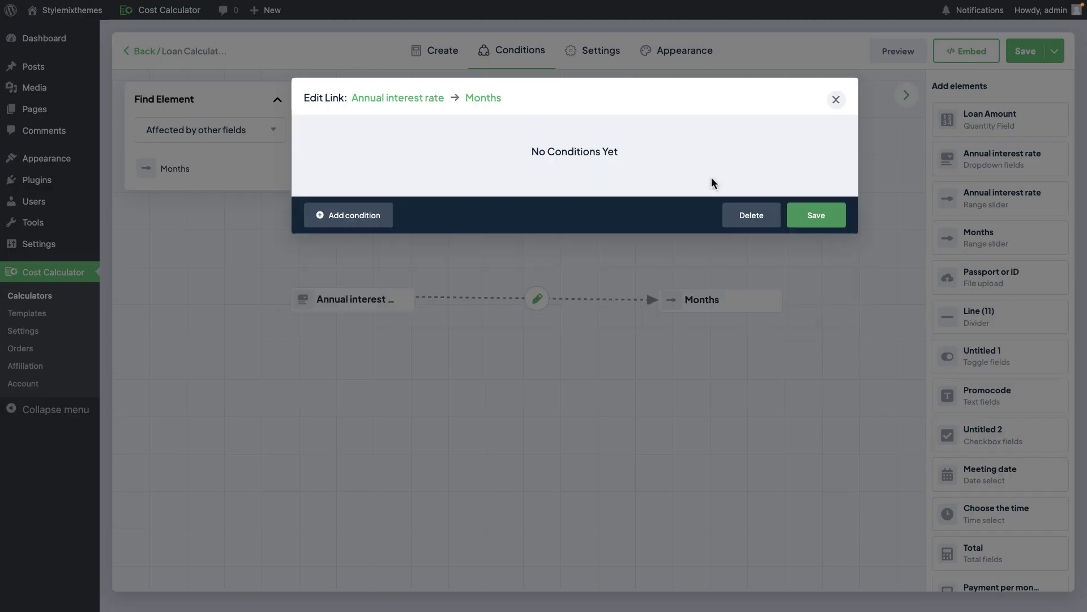
click(346, 221)
click(415, 158)
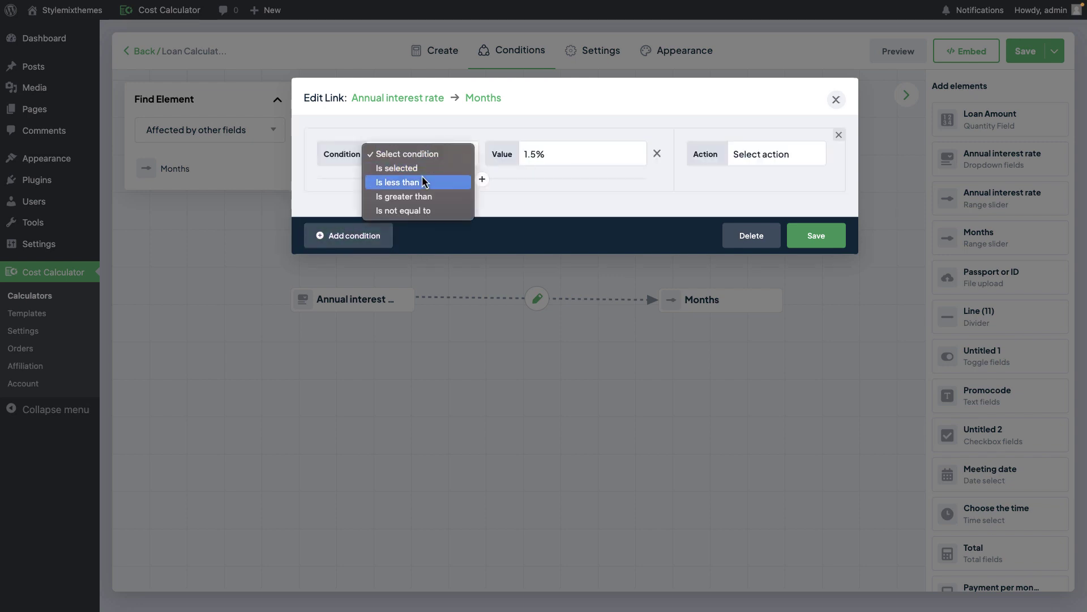
click(397, 169)
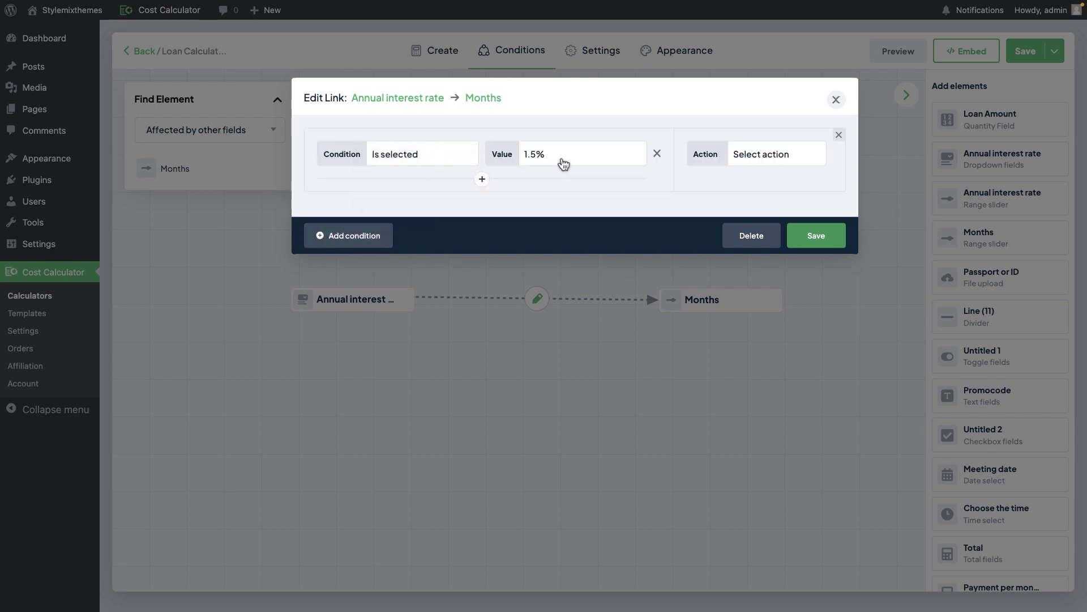
click(763, 158)
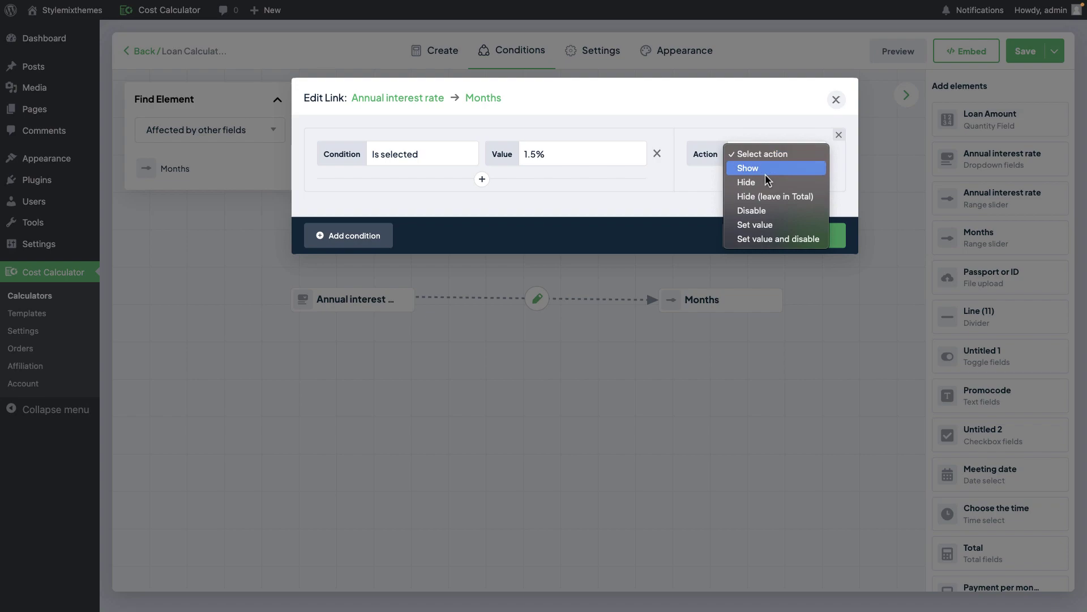
click(766, 175)
click(816, 232)
Preview the calculator, test the Months slider with Annual interest rates of 3% and 1.5%, and close the preview
click(889, 57)
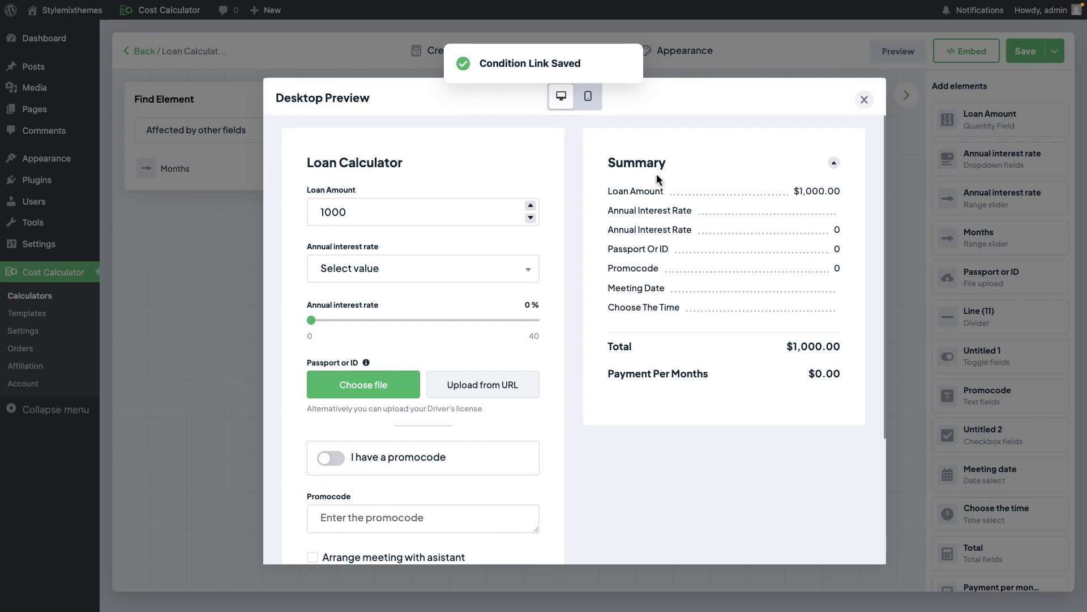
click(397, 267)
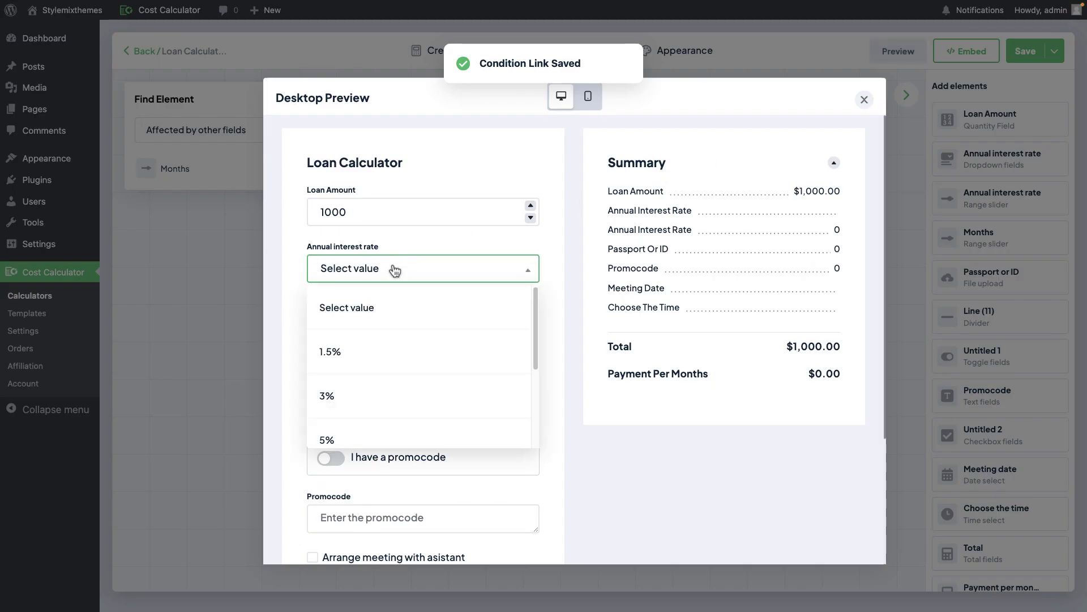
click(399, 383)
click(474, 273)
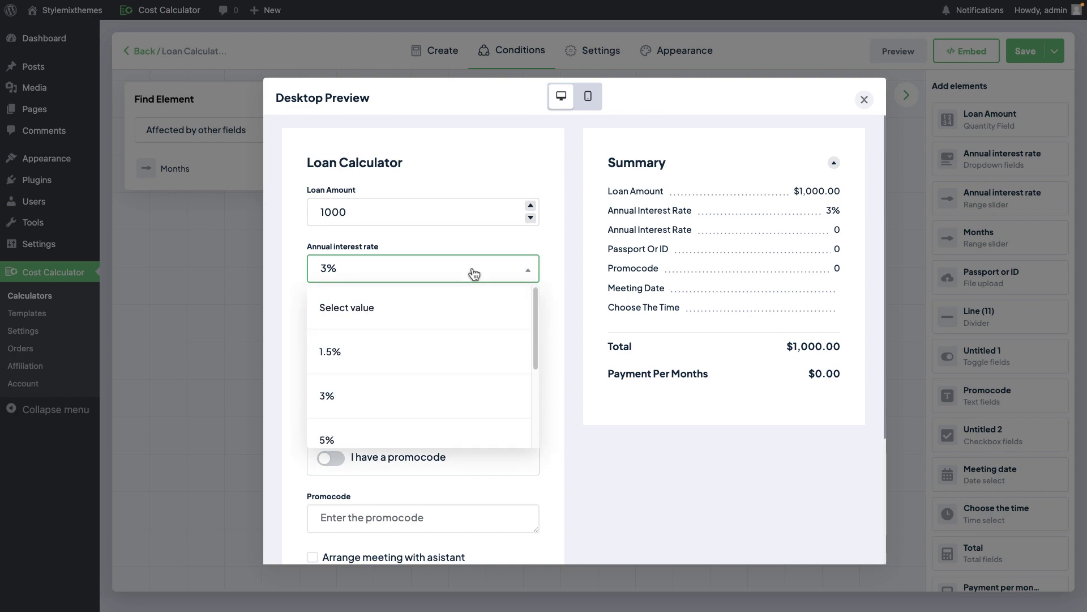
click(390, 361)
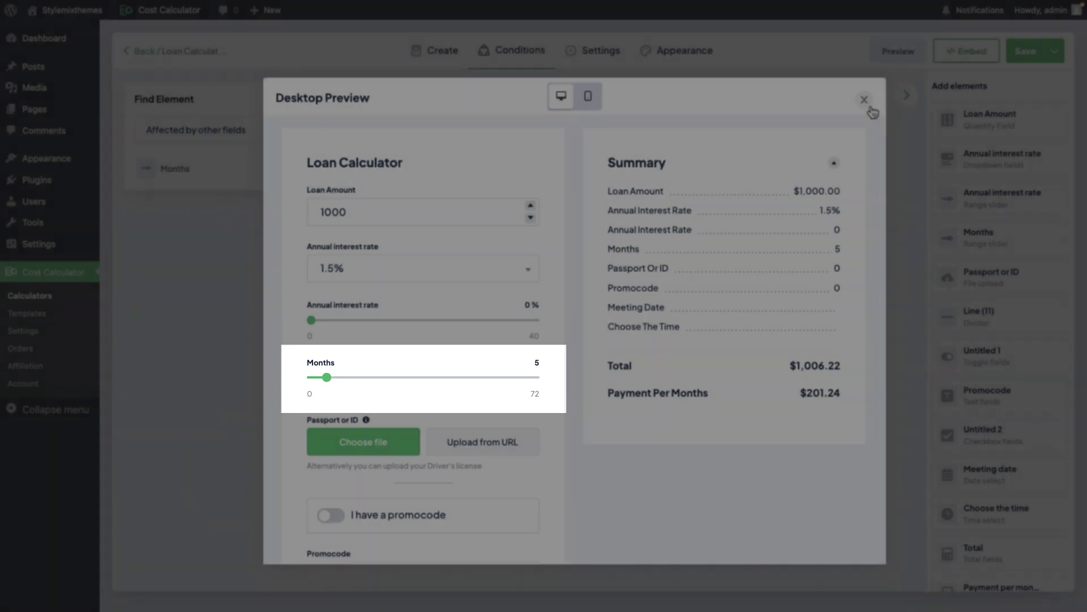
click(864, 100)
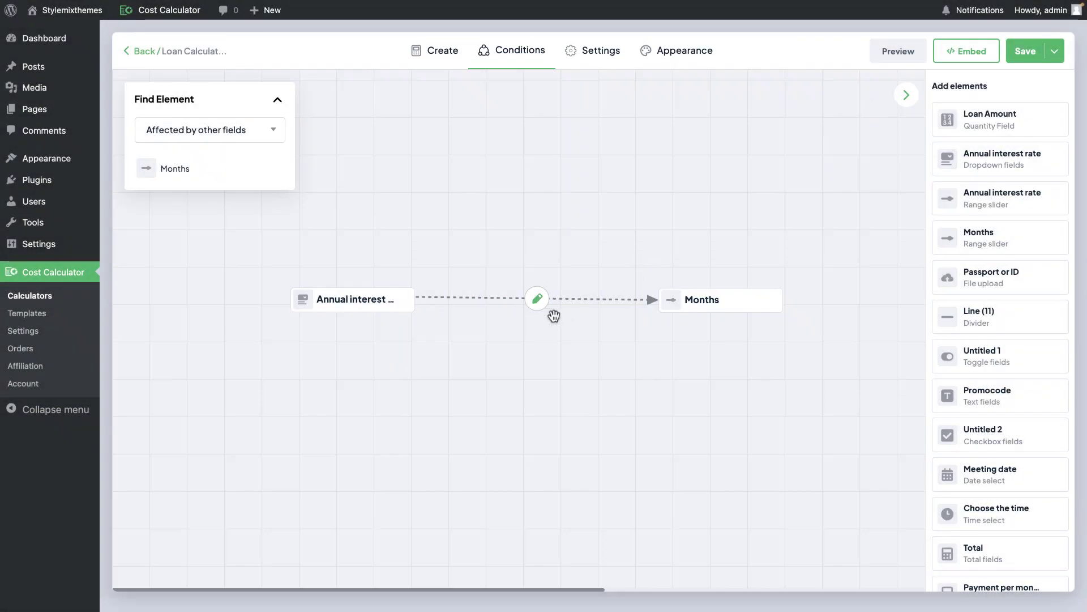
click(538, 300)
click(773, 151)
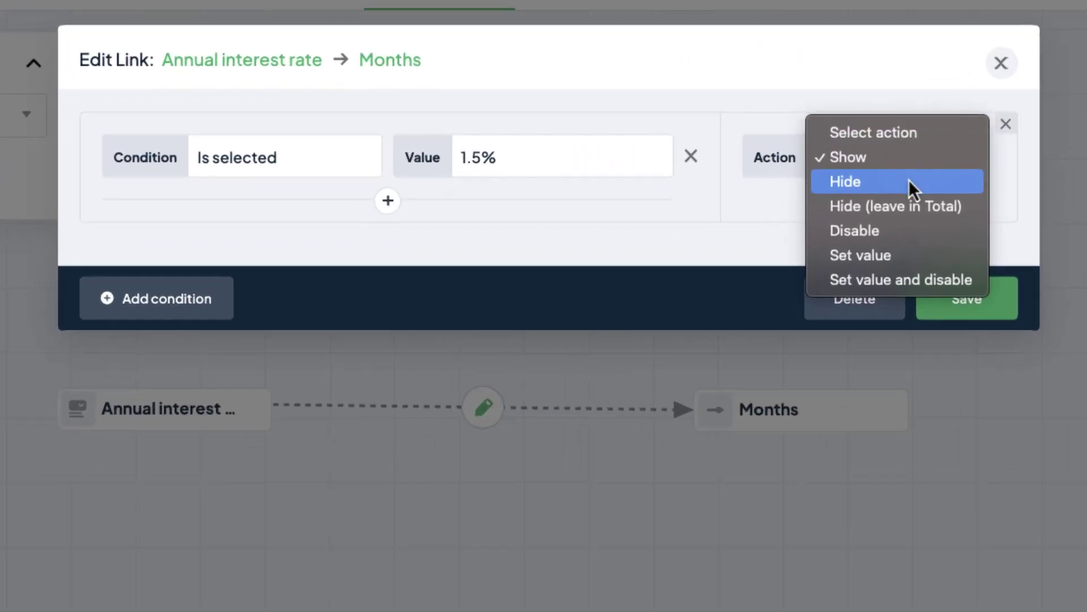
click(910, 181)
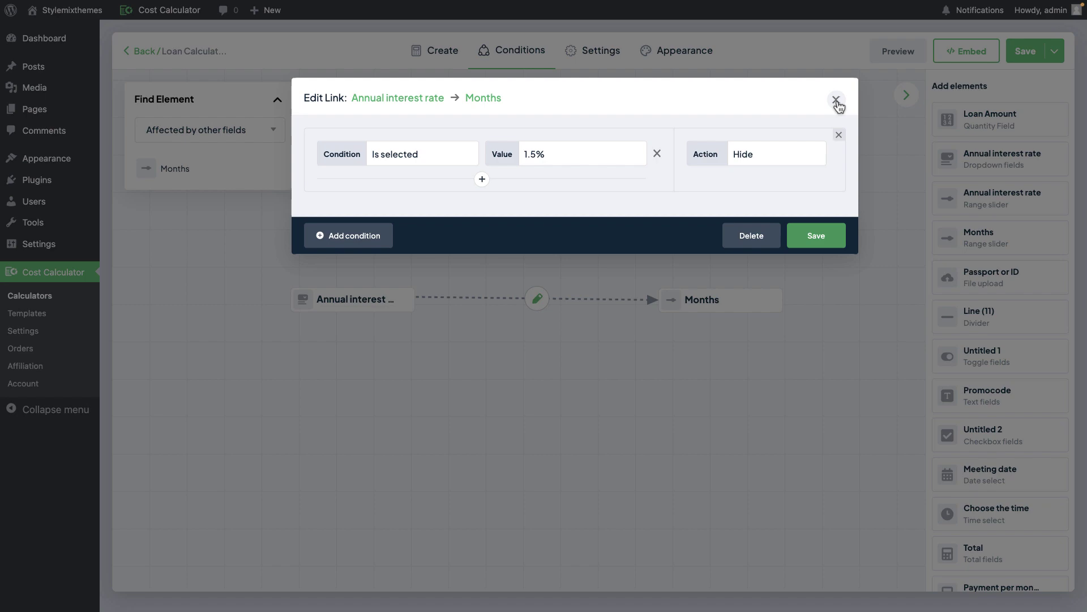
click(1037, 55)
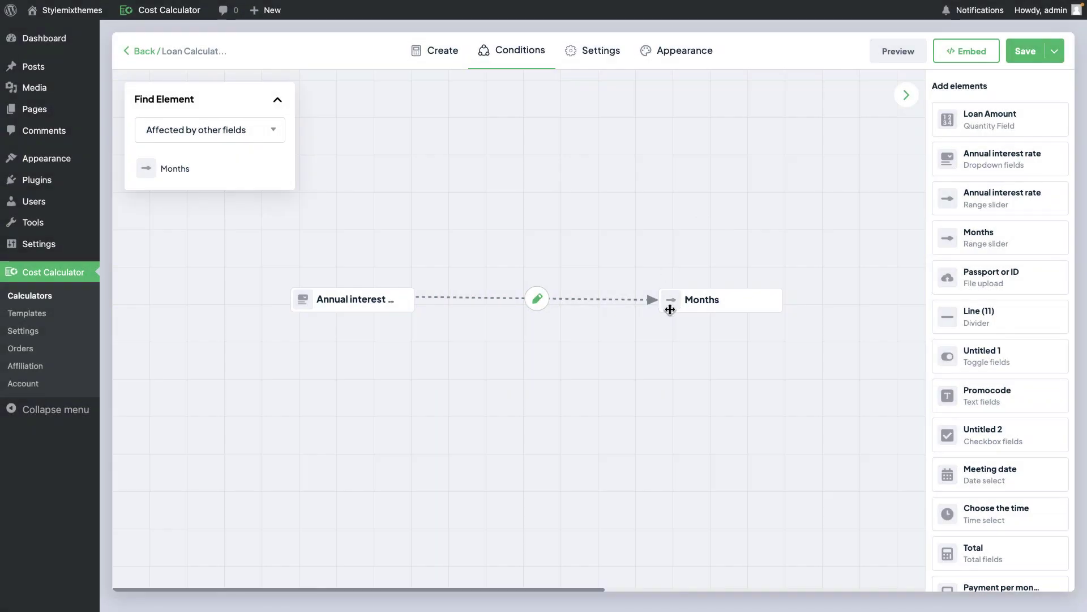
Turn off Hidden by Default for the Months range slider, save the element, and check it in the calculator preview
click(462, 68)
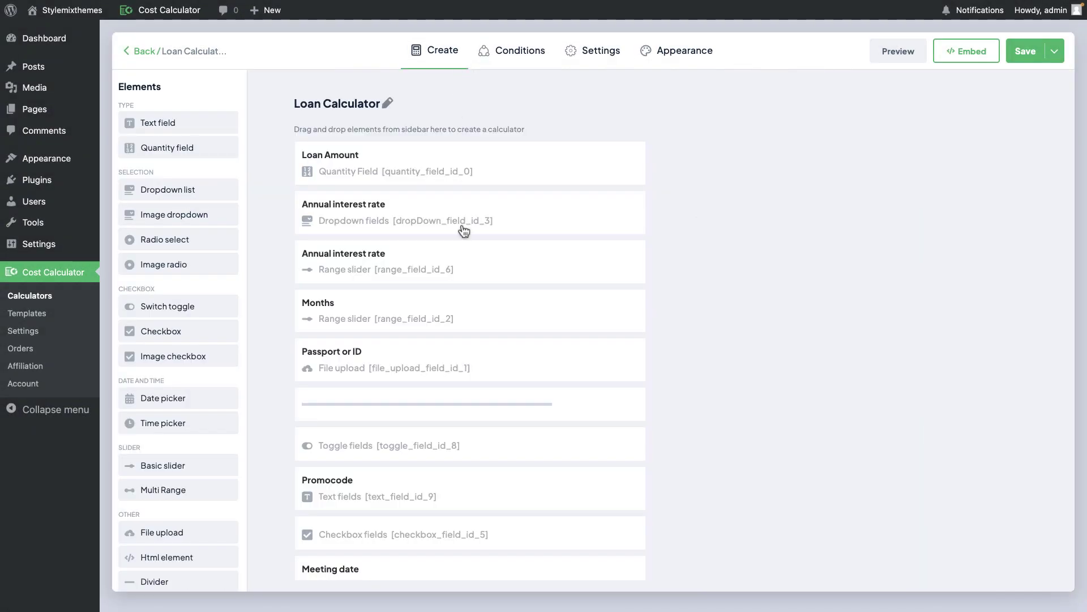
click(434, 326)
click(958, 100)
click(741, 159)
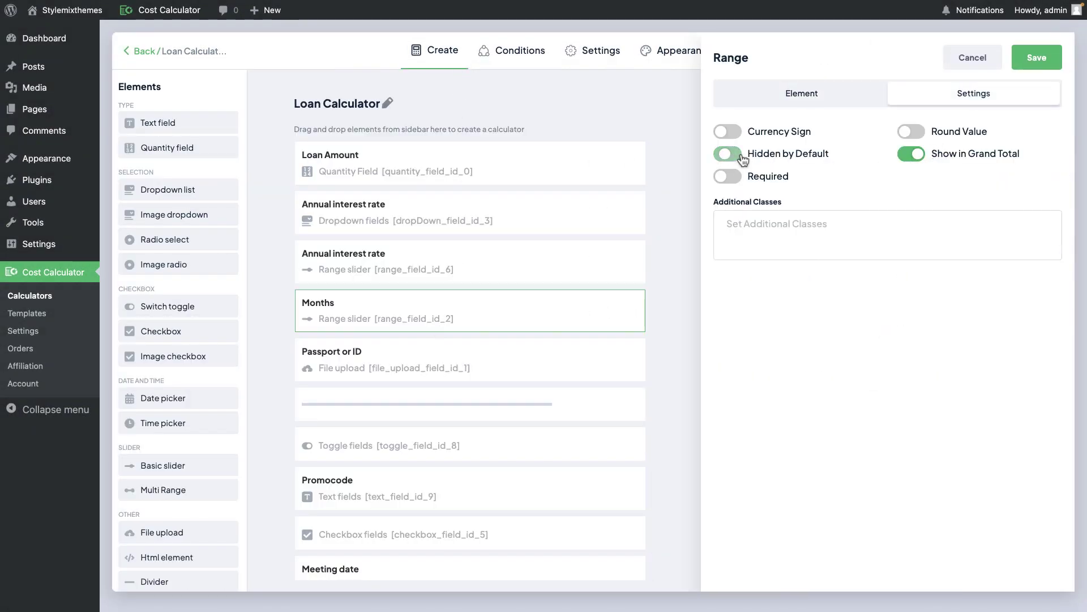
click(1036, 57)
click(520, 50)
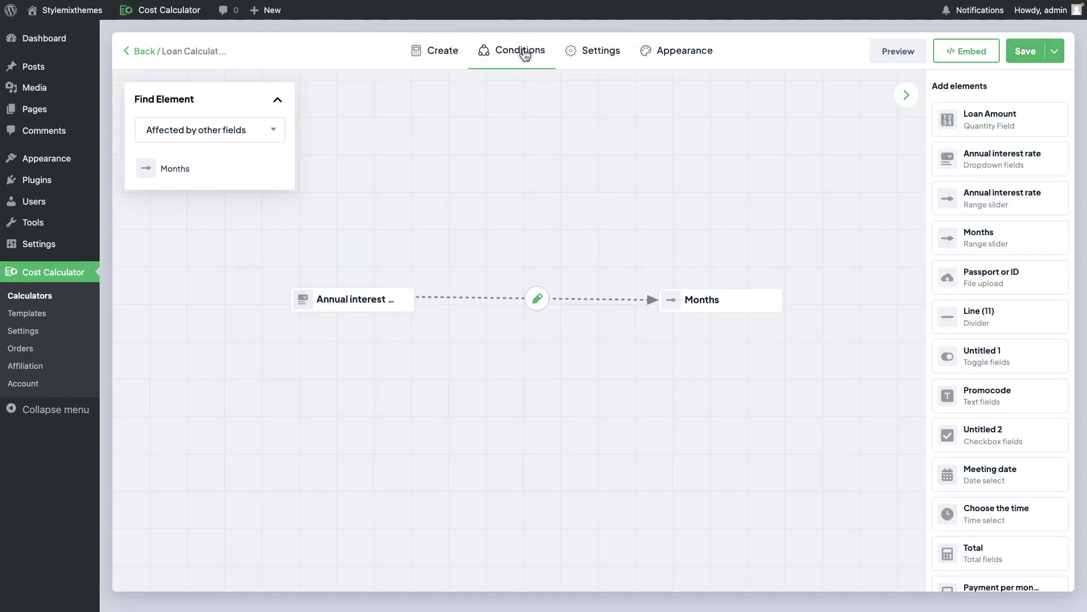
click(900, 54)
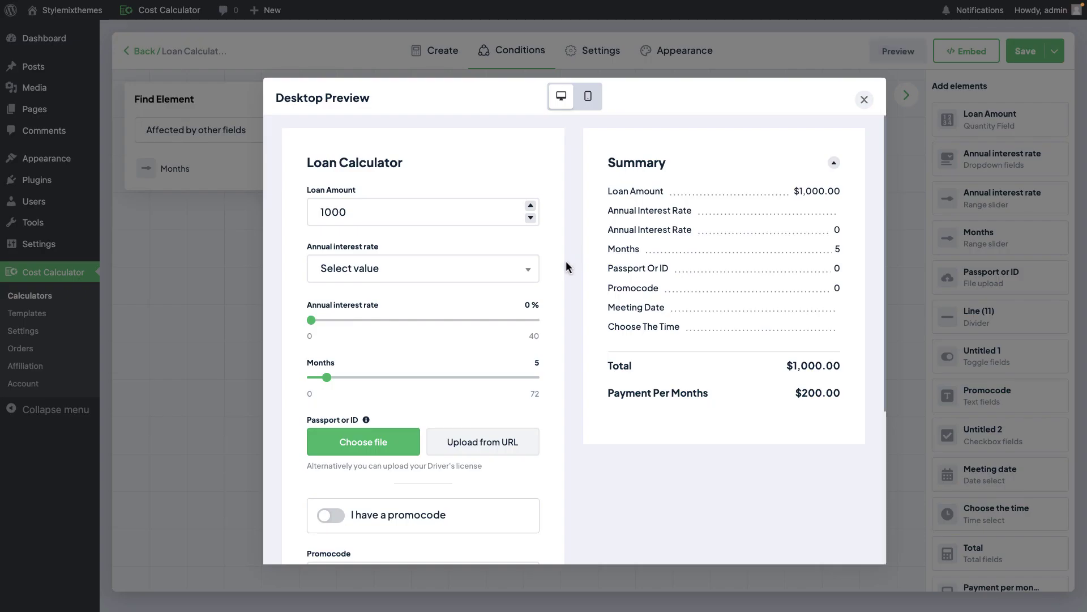
click(864, 100)
Change the action of the Annual interest rate to Months link to Hide and save the link
click(538, 299)
click(754, 161)
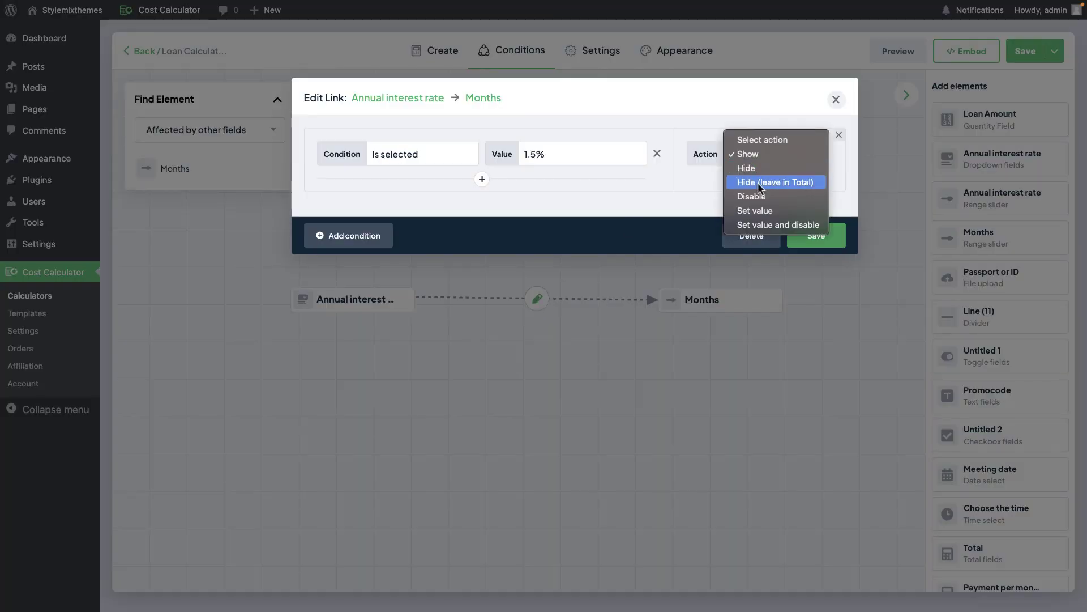
click(766, 169)
click(816, 233)
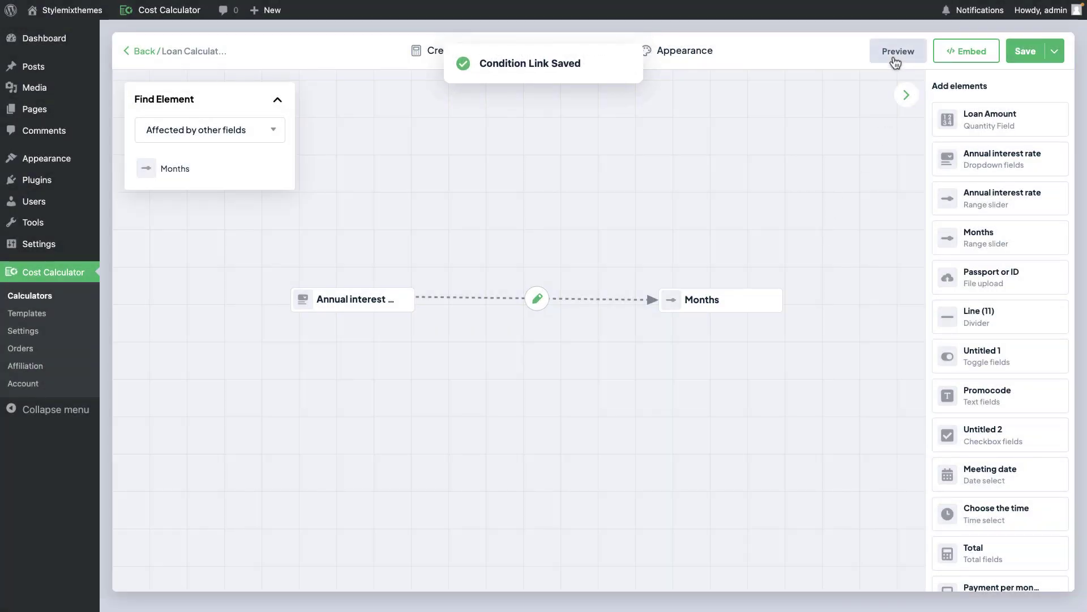
Preview the calculator, test the Hide action with an Annual interest rate of 1.5%, and close the preview
click(897, 55)
click(527, 270)
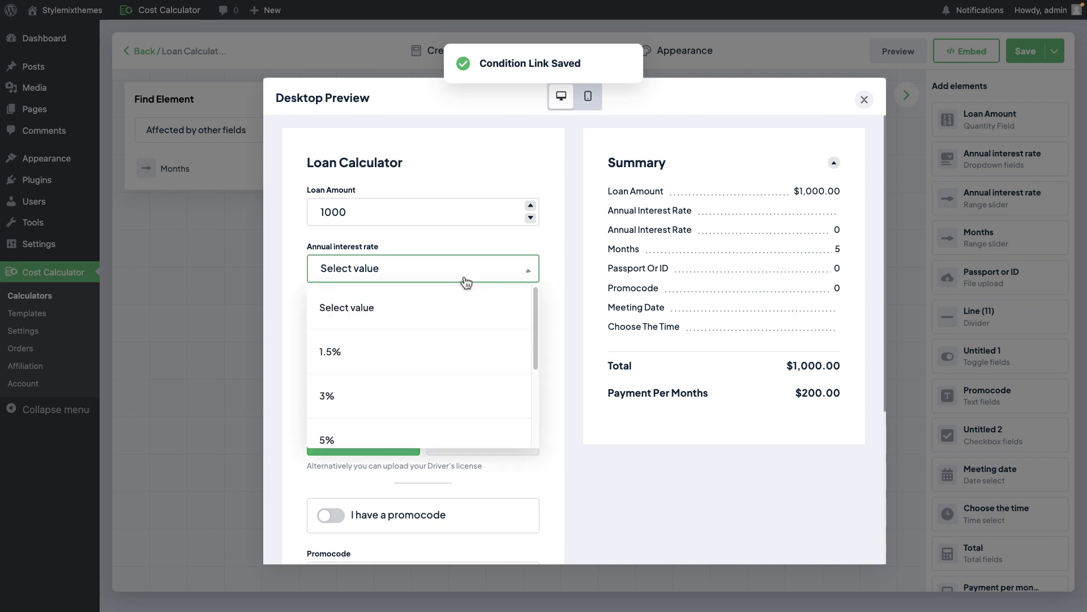
click(363, 361)
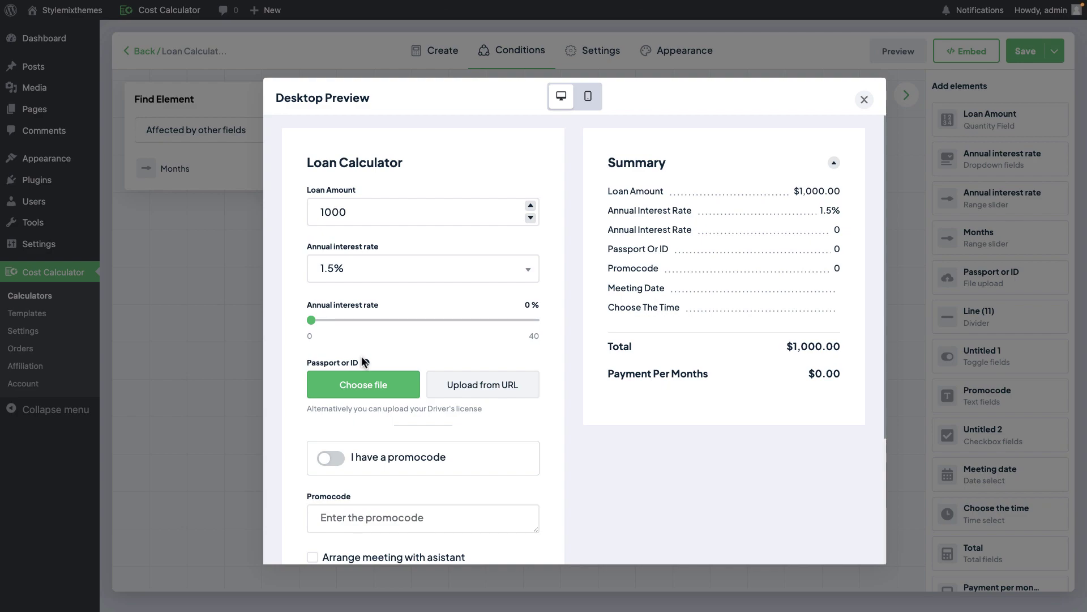
click(864, 100)
Change the action of the Annual interest rate to Months link to Disable and save the link
click(537, 298)
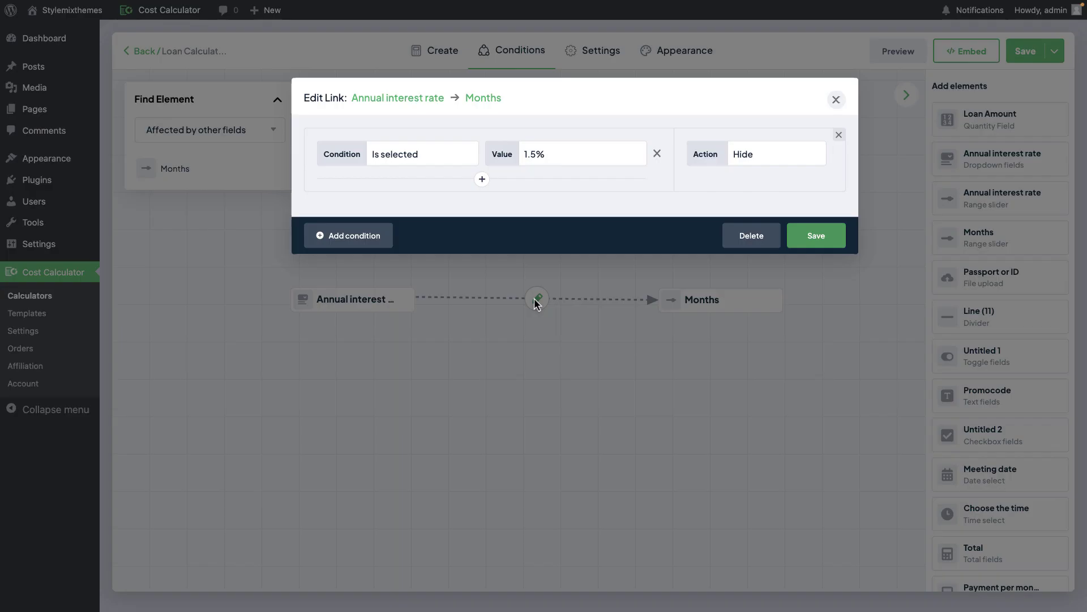
click(770, 156)
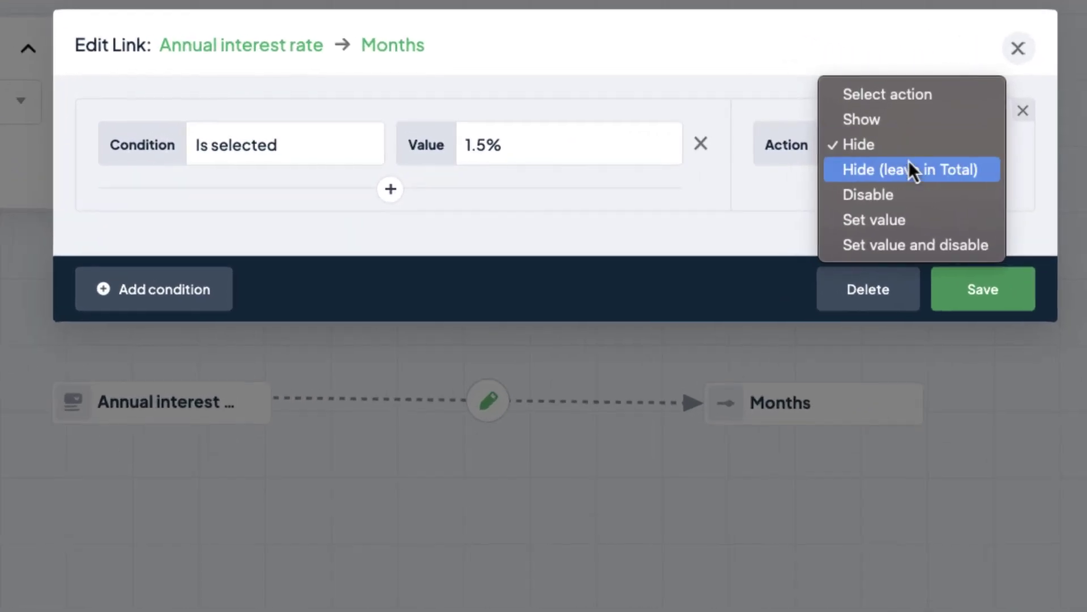
click(964, 193)
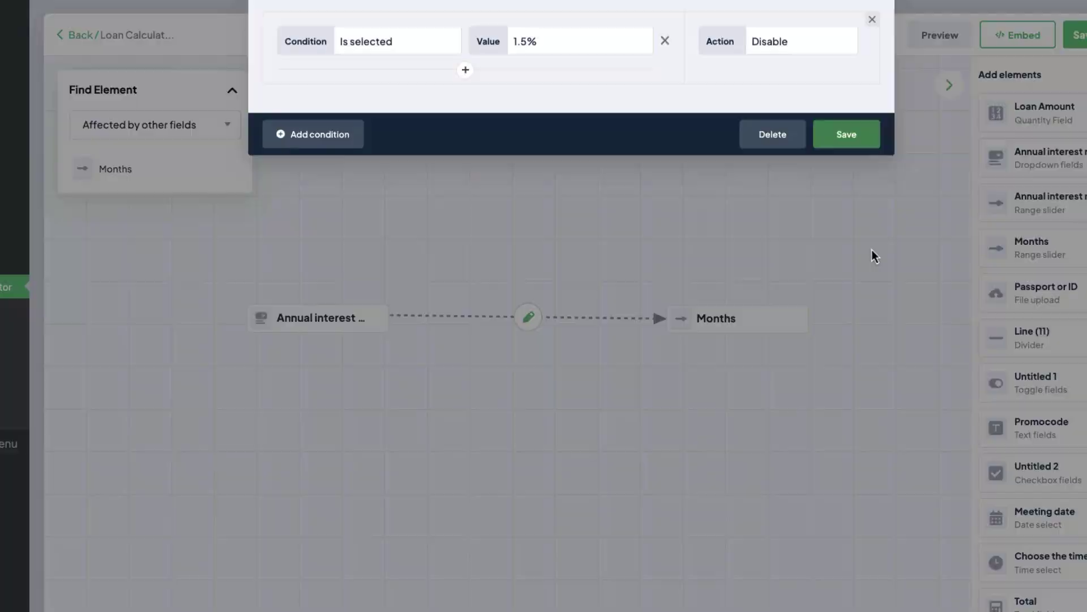
click(984, 290)
Preview the calculator, test the Disable action with an Annual interest rate of 1.5%, and close the preview
click(898, 50)
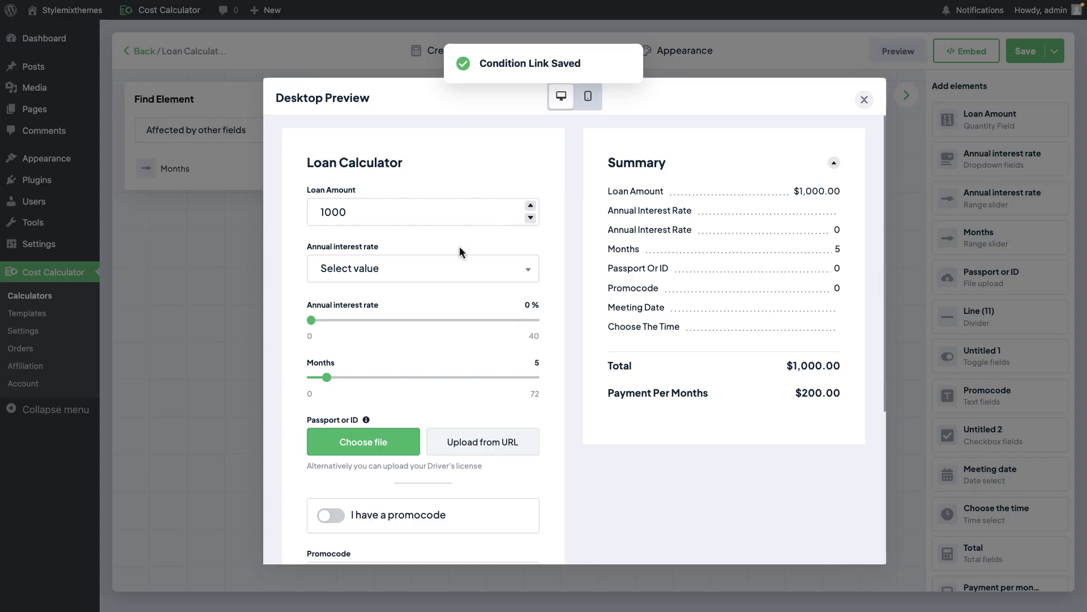
click(426, 269)
click(394, 359)
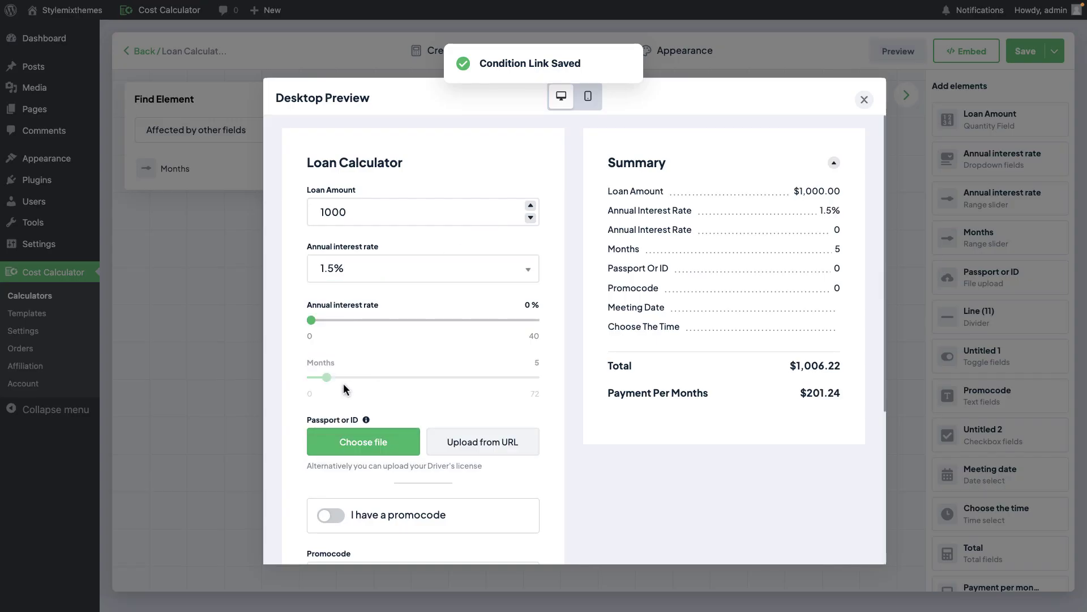
click(865, 99)
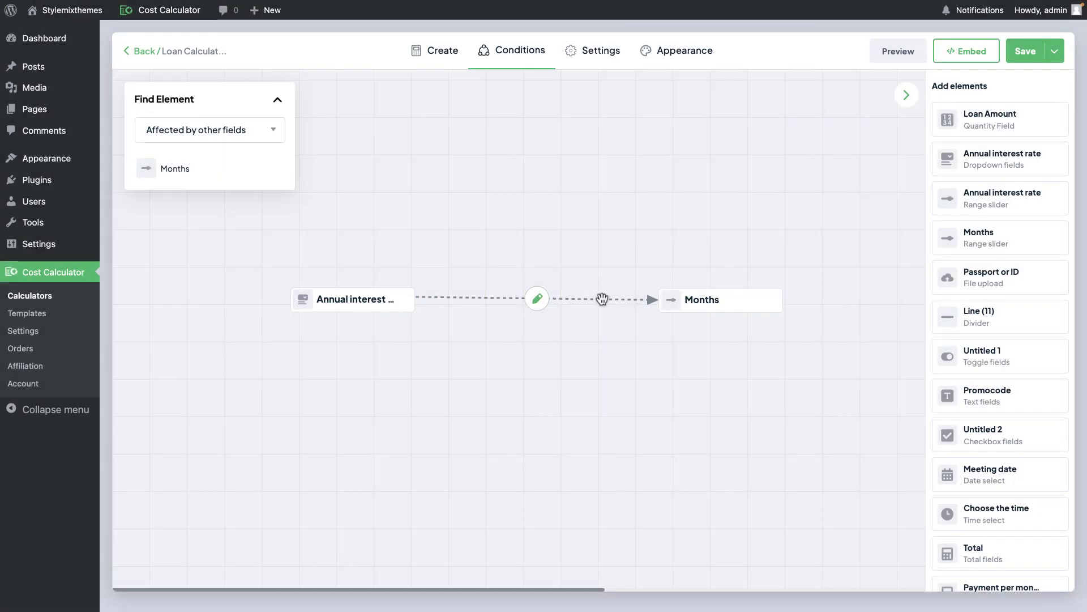
Change the action of the Annual interest rate to Months link to Set value with value 10 and save the link
click(537, 298)
click(769, 166)
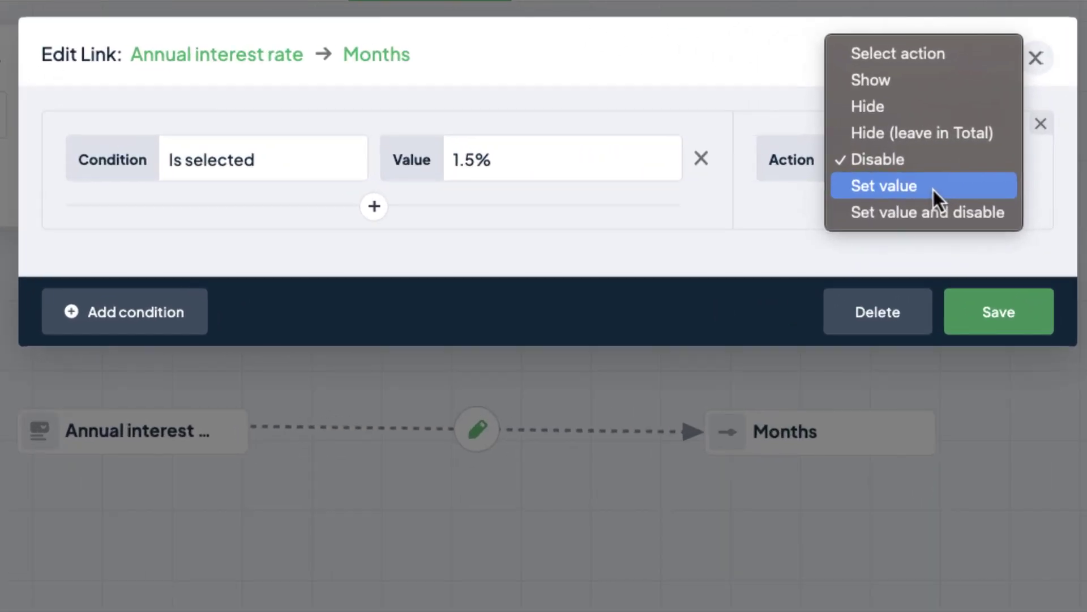
click(933, 189)
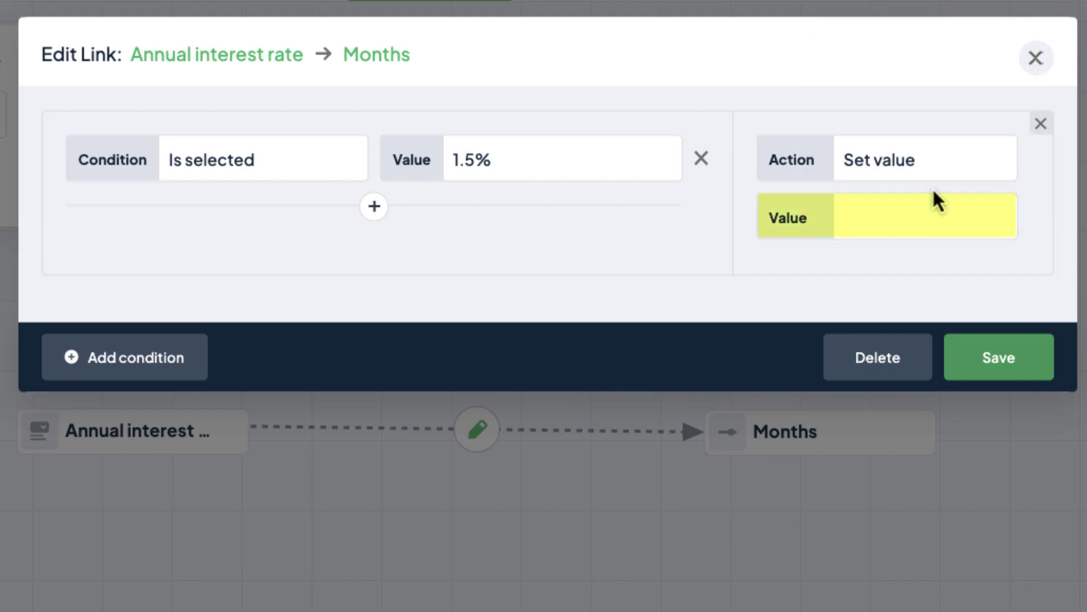
click(932, 204)
text(10)
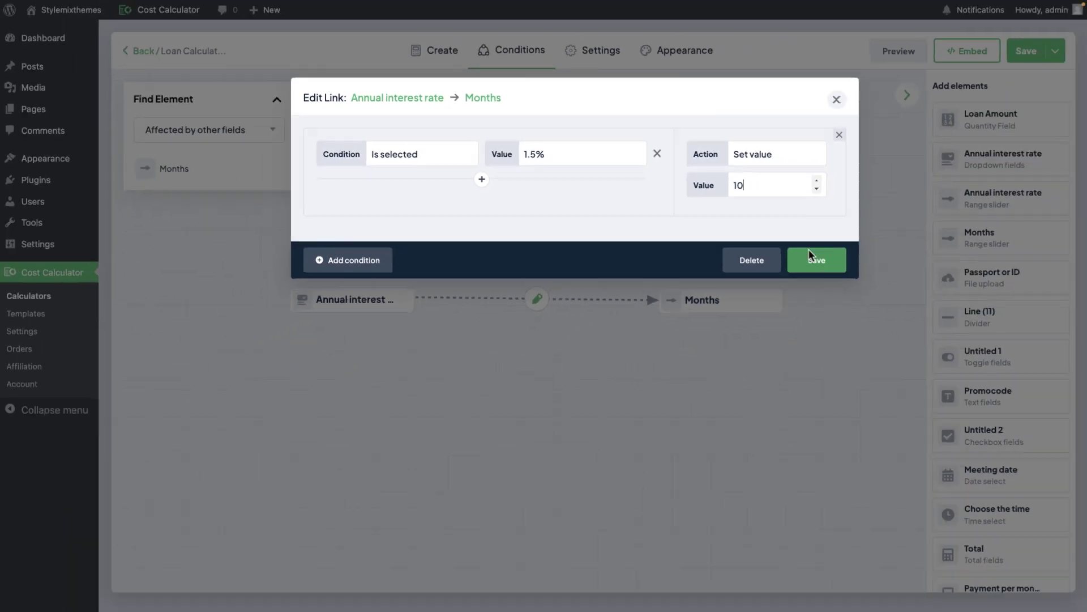
click(999, 357)
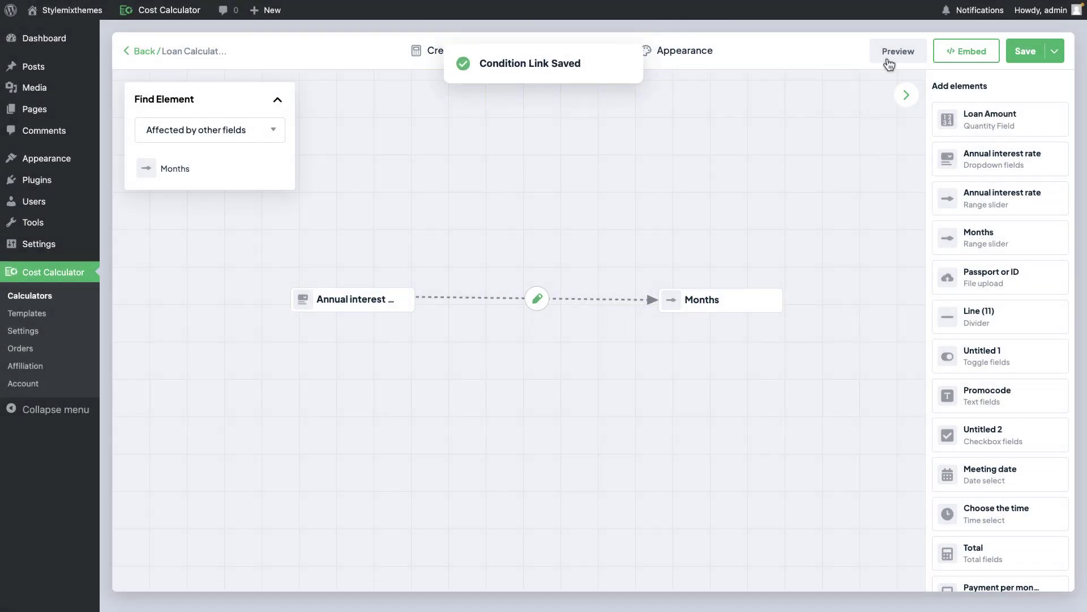
Preview the calculator, test the Set value action with an Annual interest rate of 1.5%, and close the preview
click(889, 64)
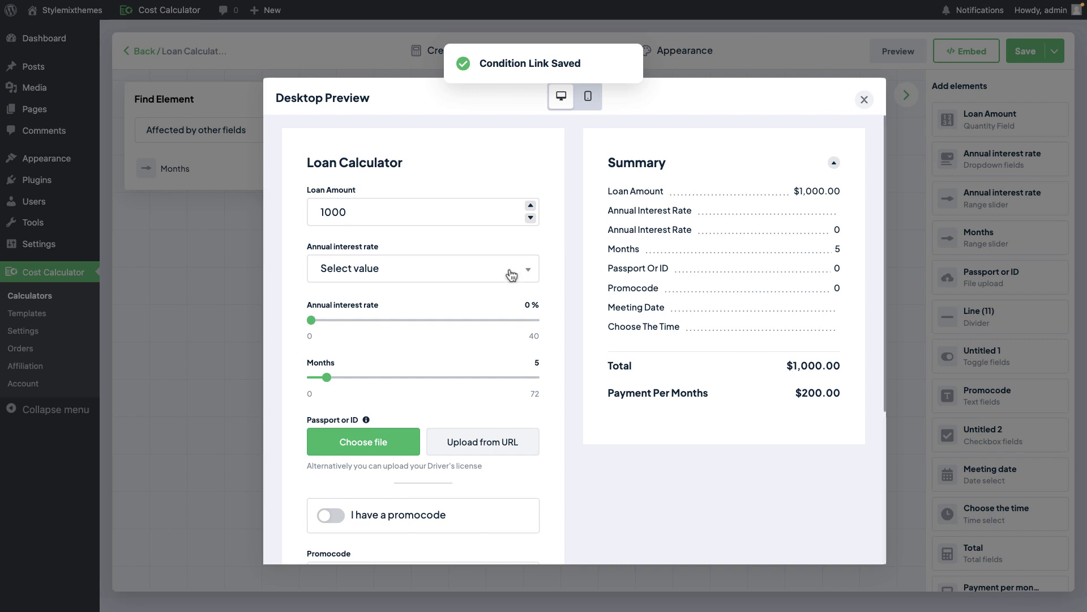
click(511, 274)
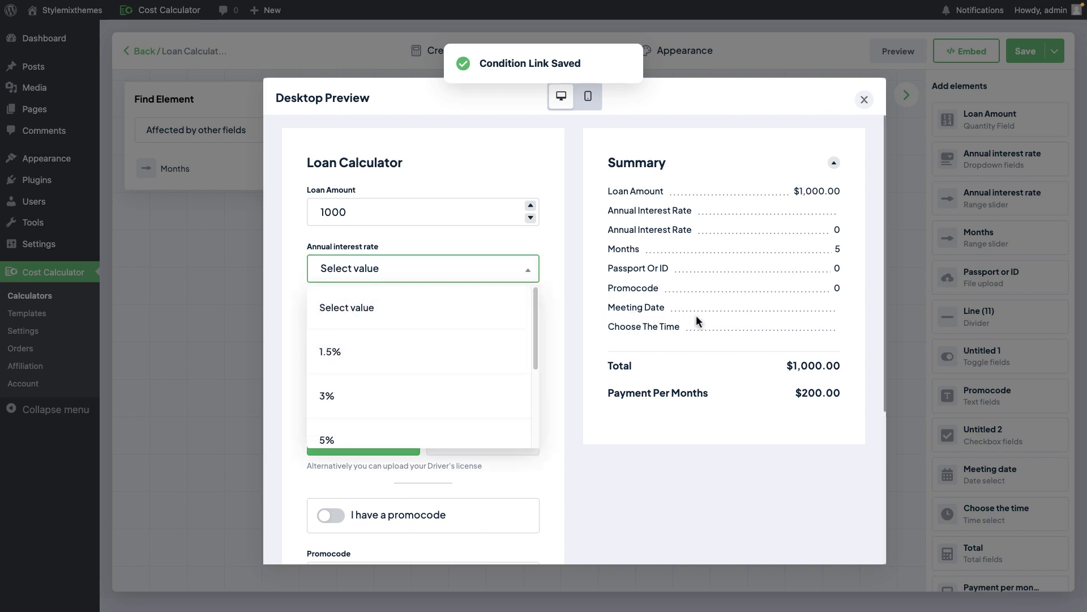
click(396, 348)
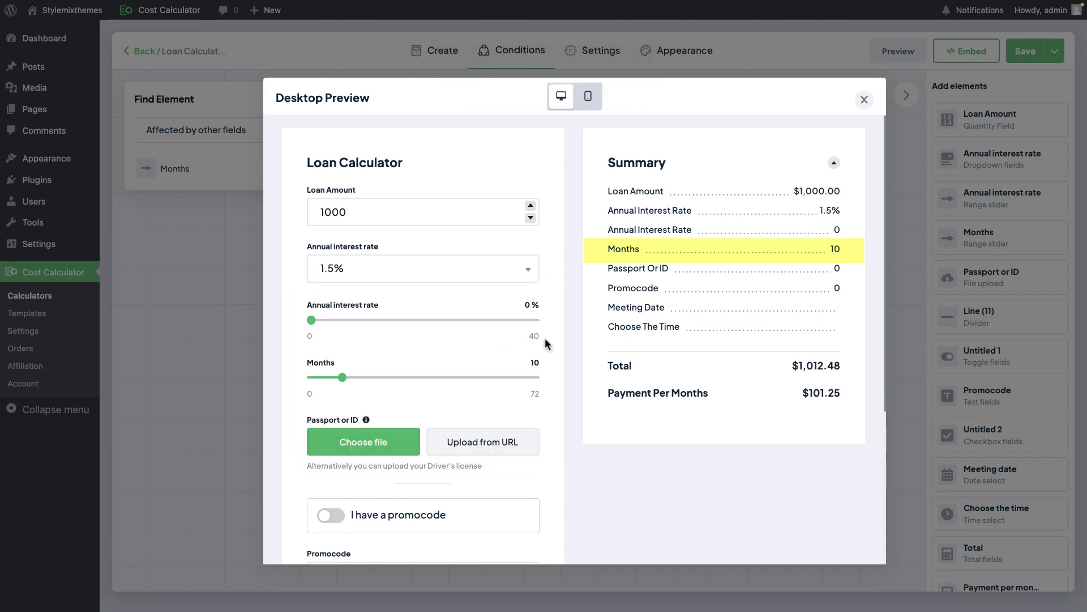
click(864, 100)
Change the action of the Annual interest rate to Months link to Set value and disable, value 10, and save the link
click(537, 298)
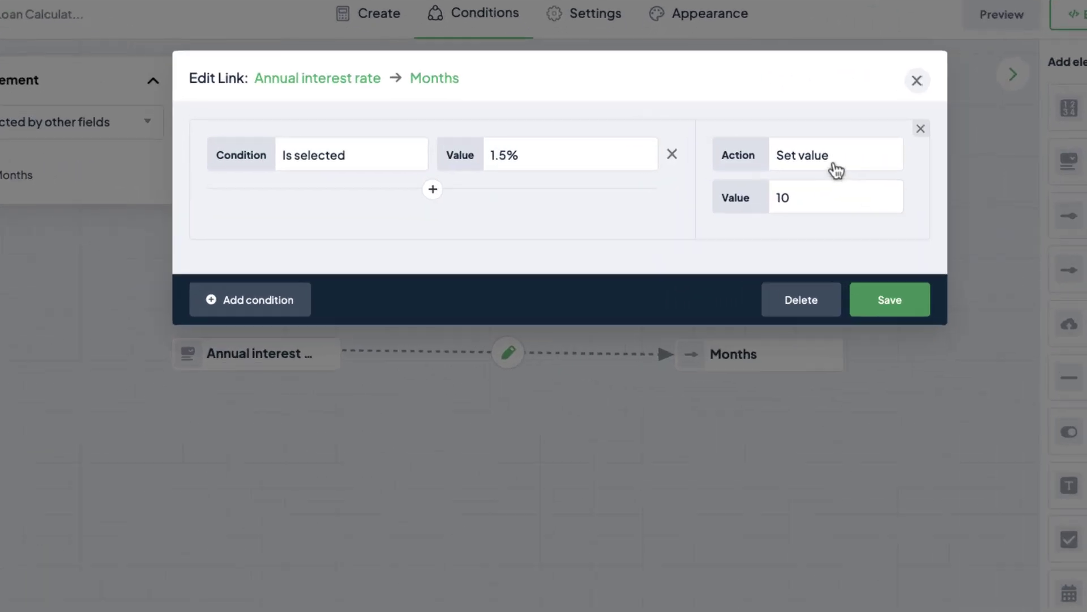
click(781, 156)
click(927, 187)
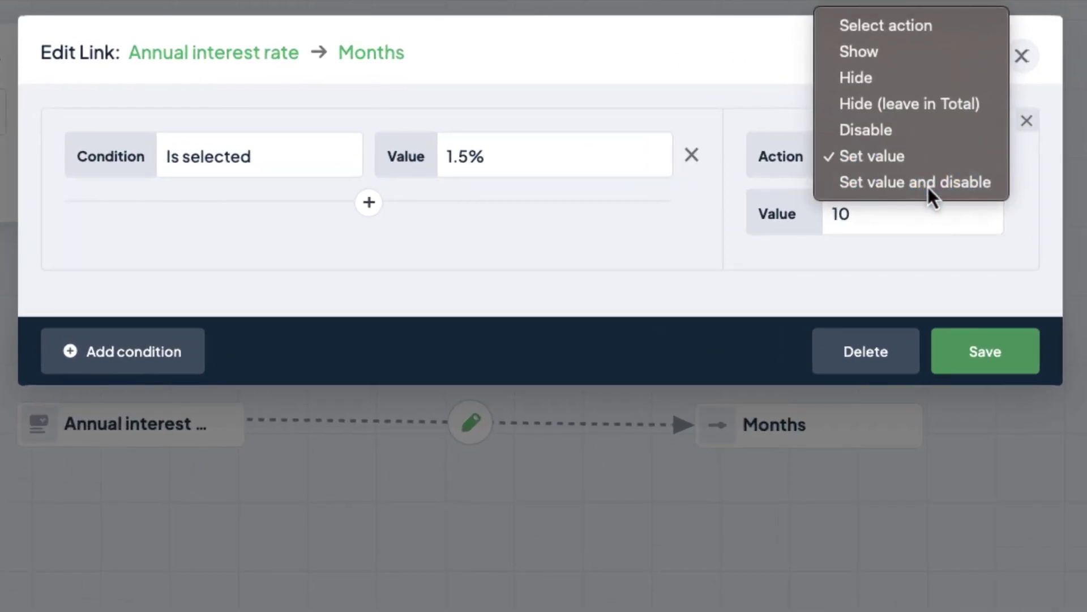
click(945, 232)
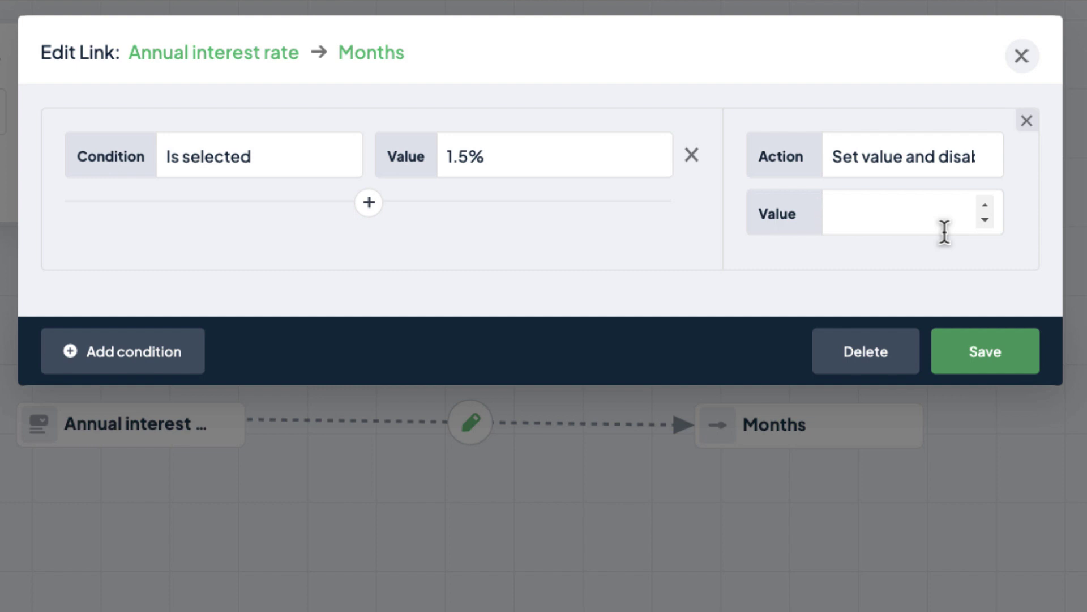
text(10)
click(959, 279)
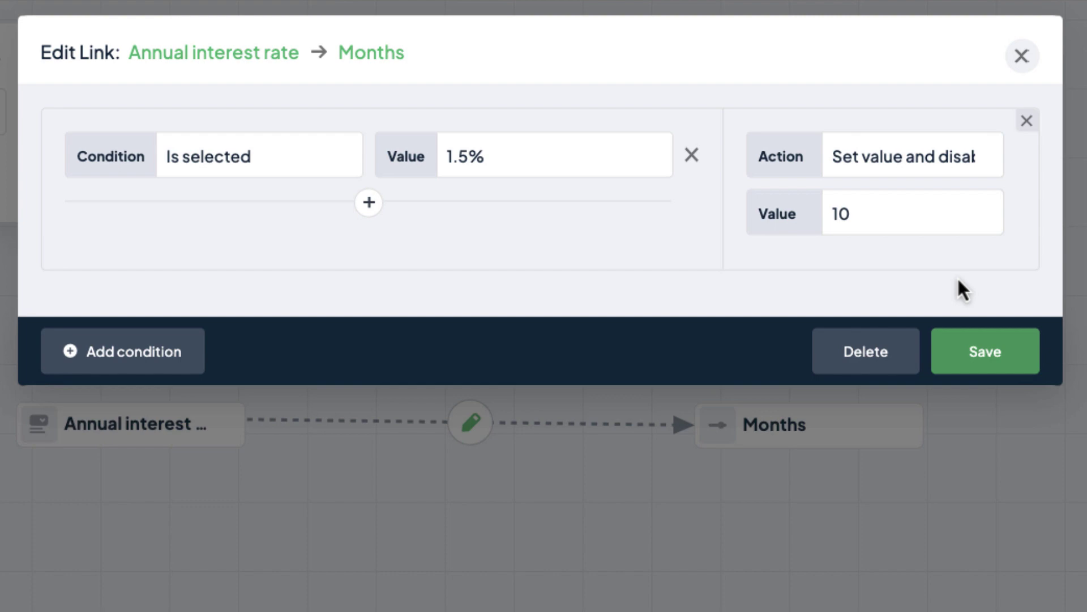
click(986, 351)
Preview the calculator and test the Set value and disable action with an Annual interest rate of 1.5%
click(897, 57)
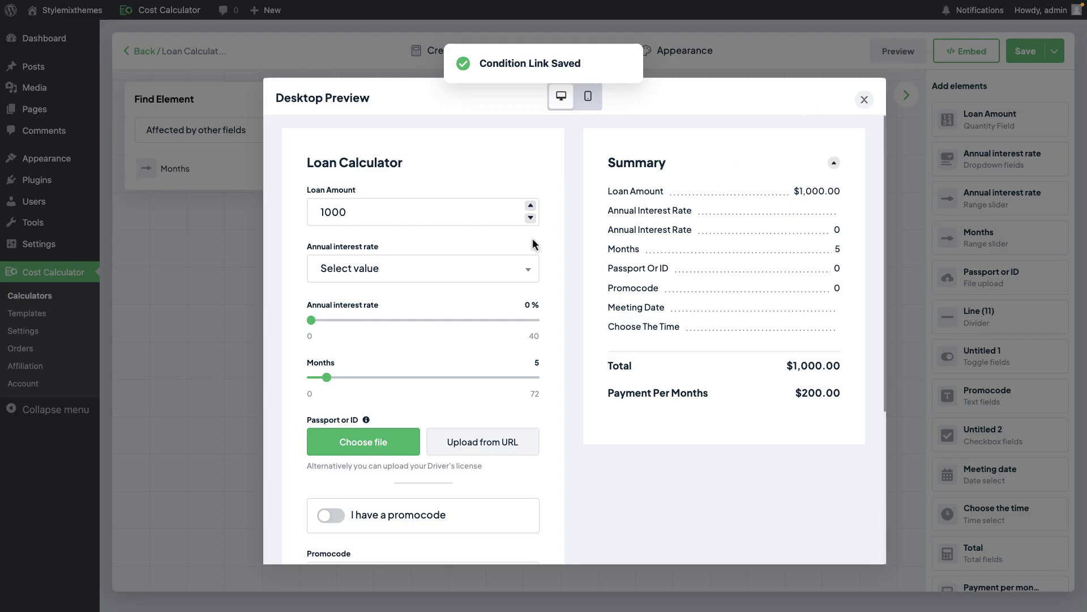
click(478, 267)
click(407, 344)
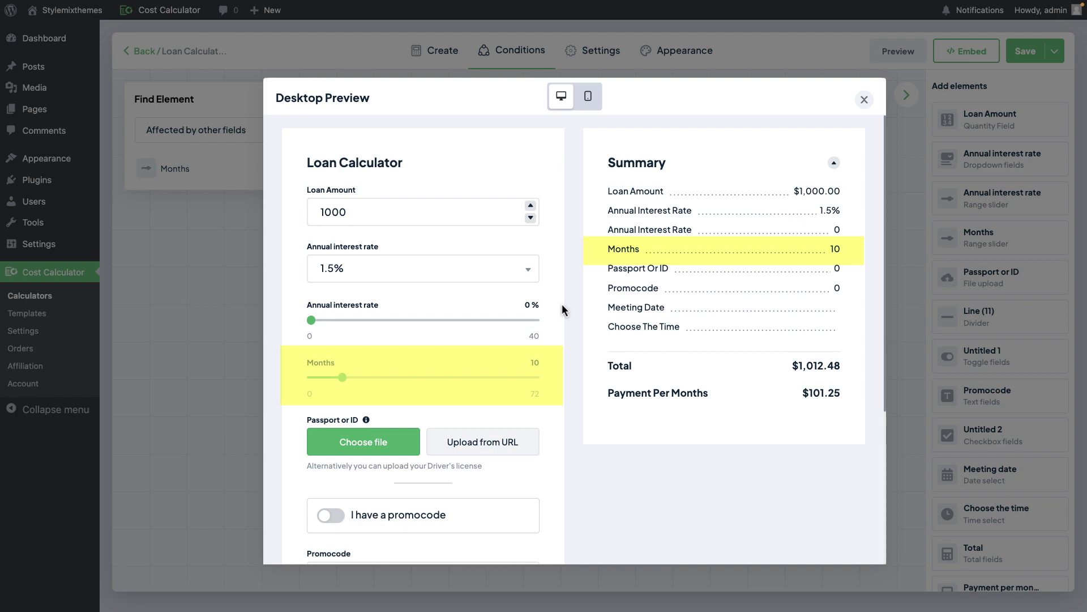
Close the preview, move the Months element higher on the canvas, and check the available actions of its Annual interest rate link
click(865, 100)
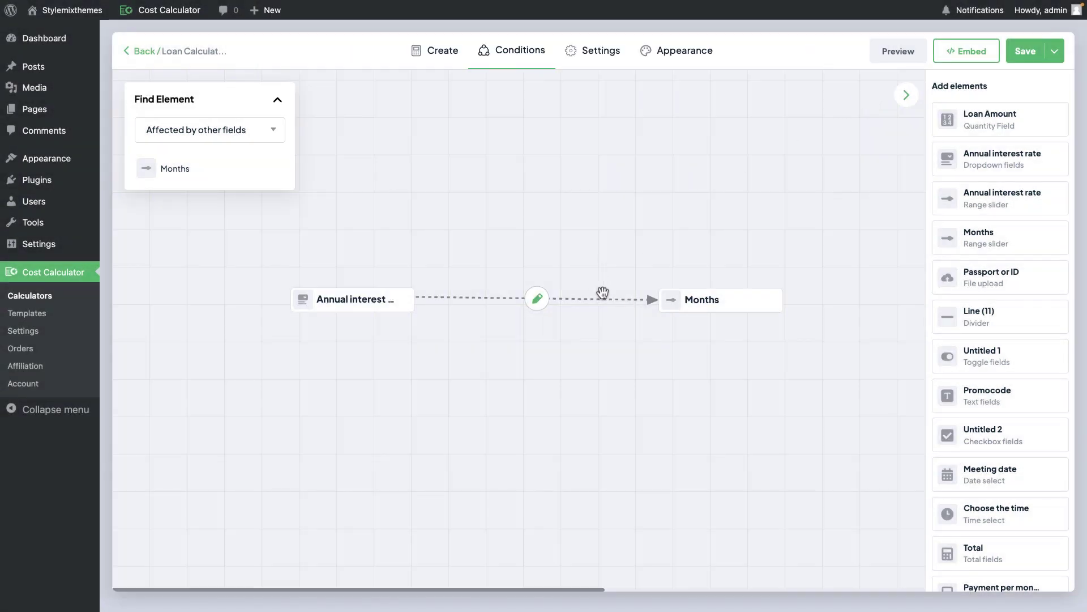
drag(719, 306, 712, 201)
click(538, 248)
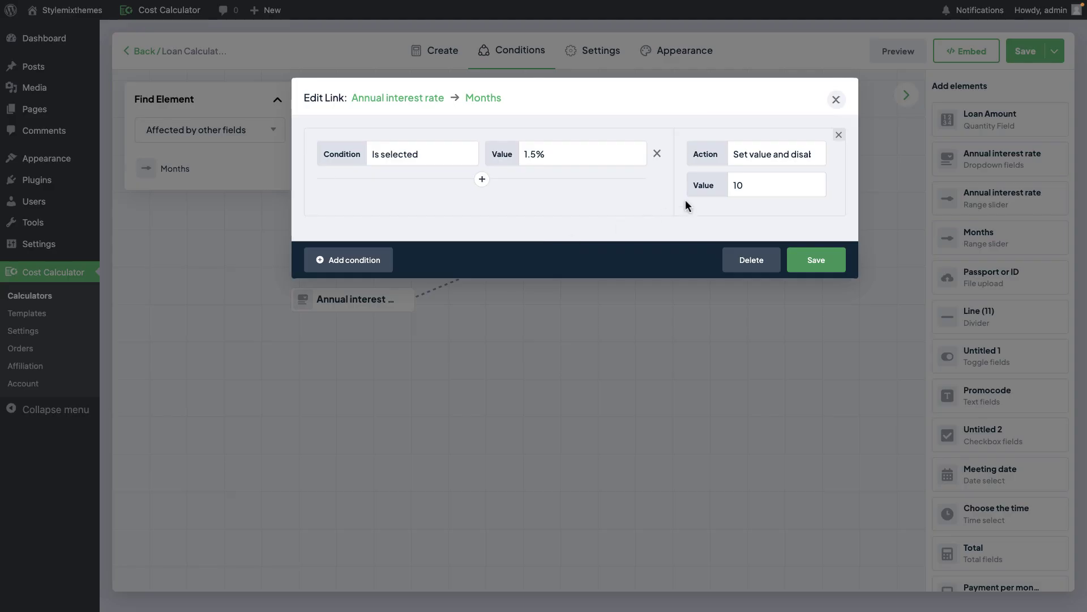
click(771, 159)
click(754, 154)
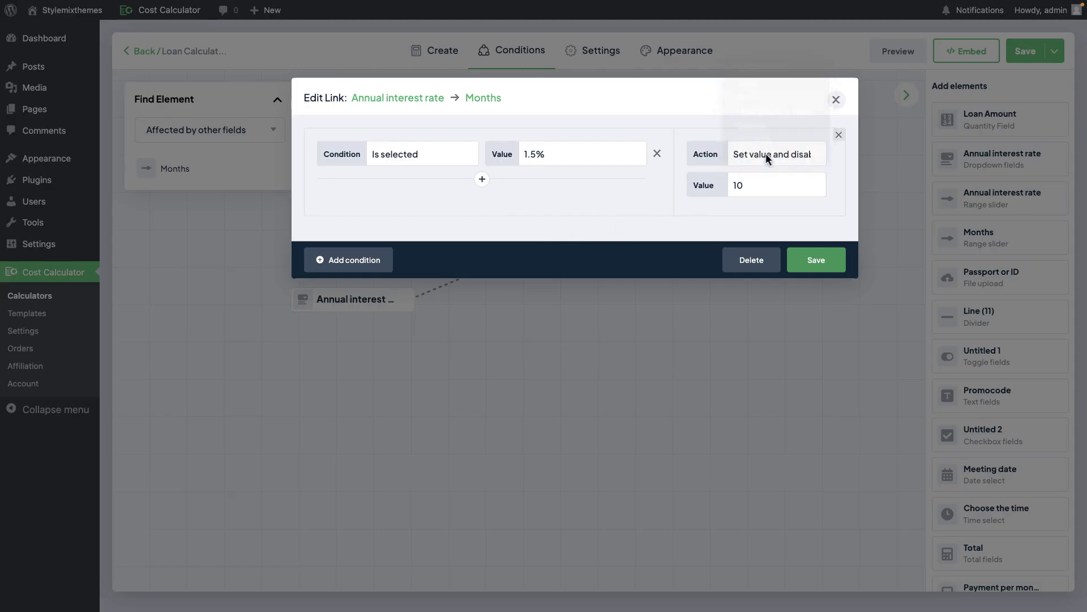
click(836, 100)
Add the Loan Amount element to the conditions canvas and place it directly below Months
click(975, 135)
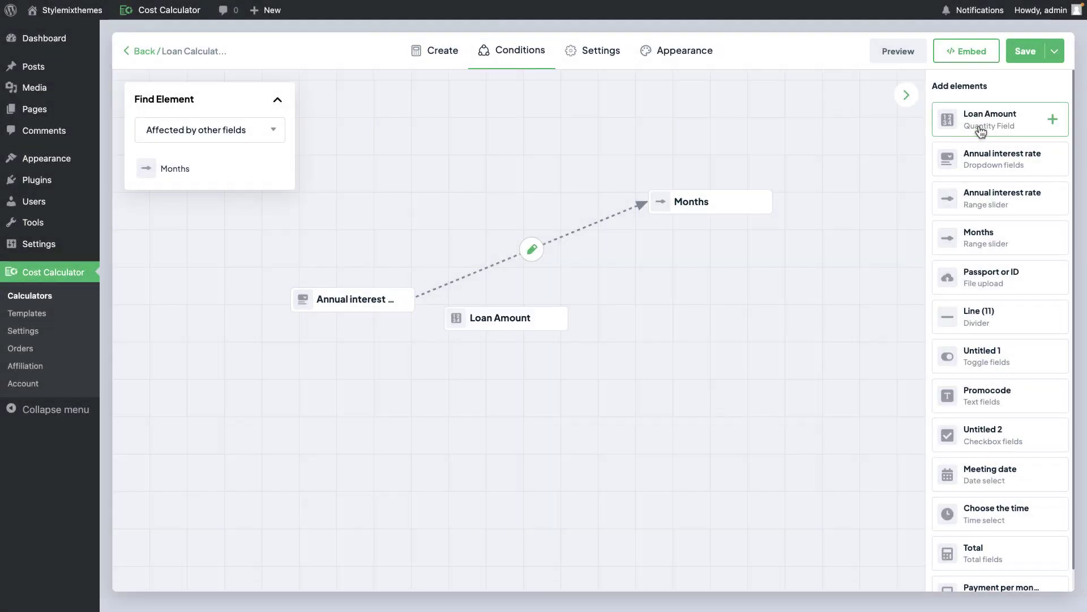
drag(531, 307, 733, 256)
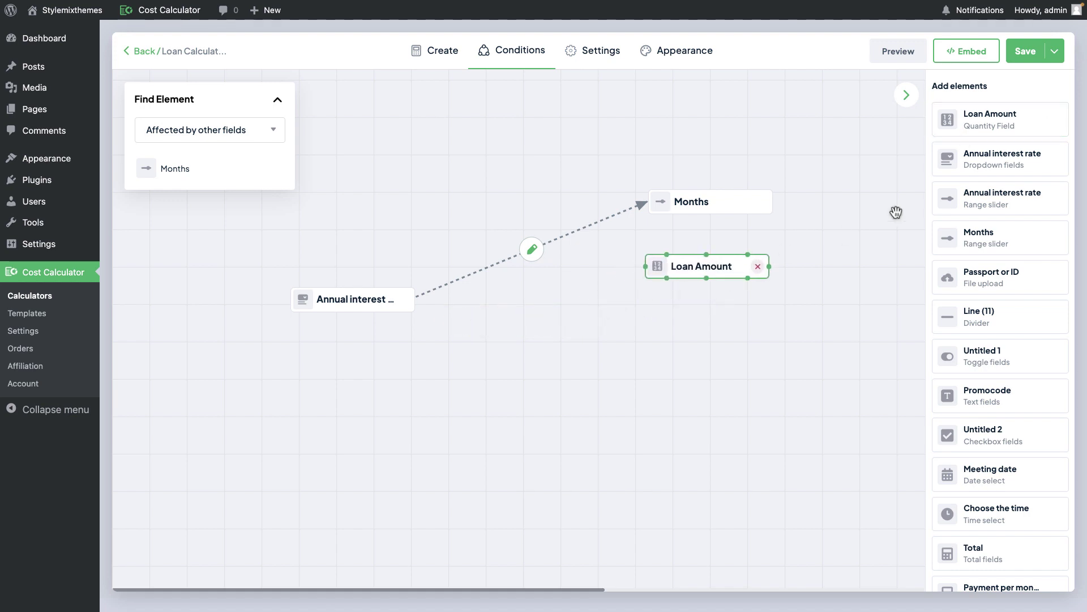
click(983, 195)
click(509, 320)
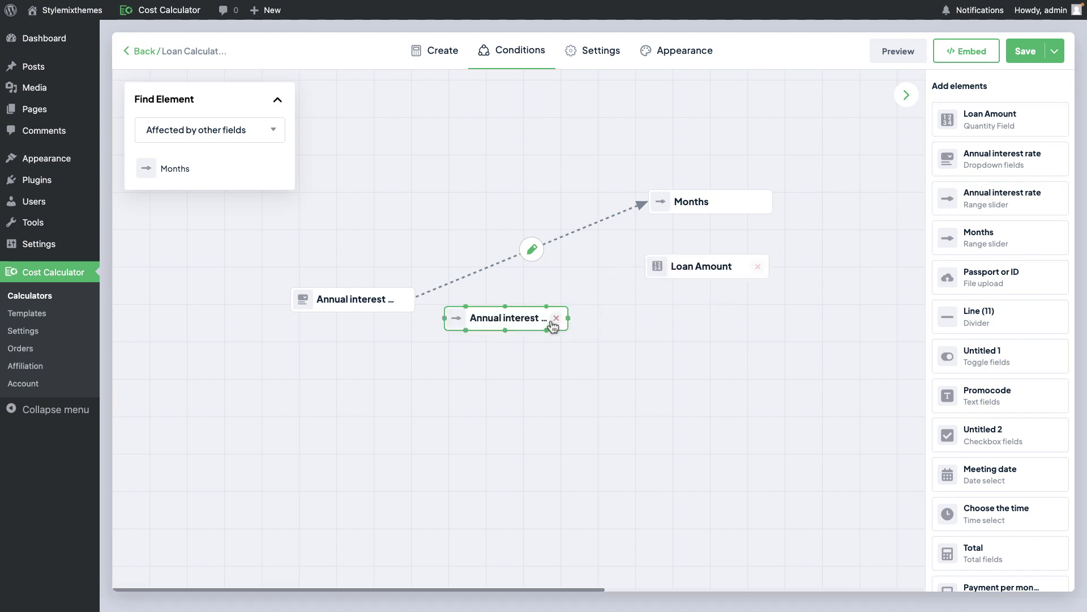
click(558, 320)
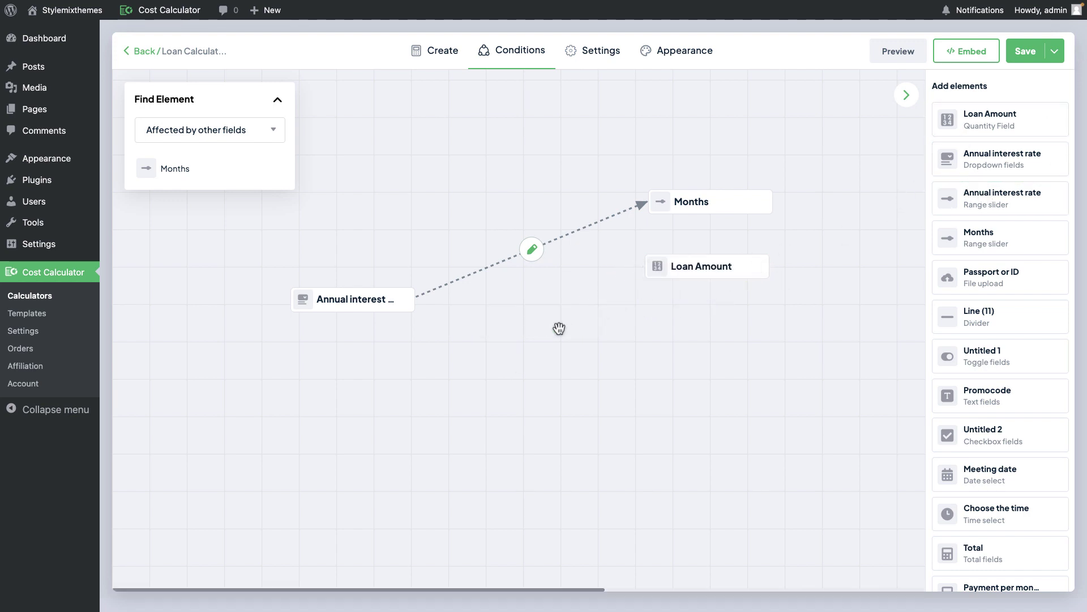
Add the Passport or ID, Line (11) and Untitled 1 elements, stacking them in a column below Loan Amount
click(1004, 289)
drag(507, 327, 693, 327)
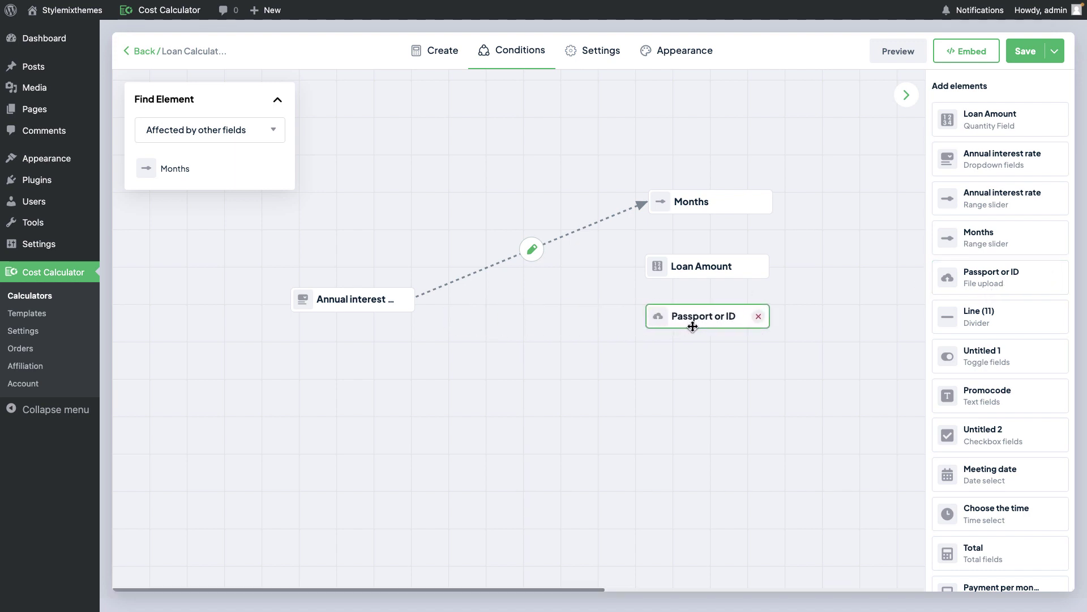
click(987, 331)
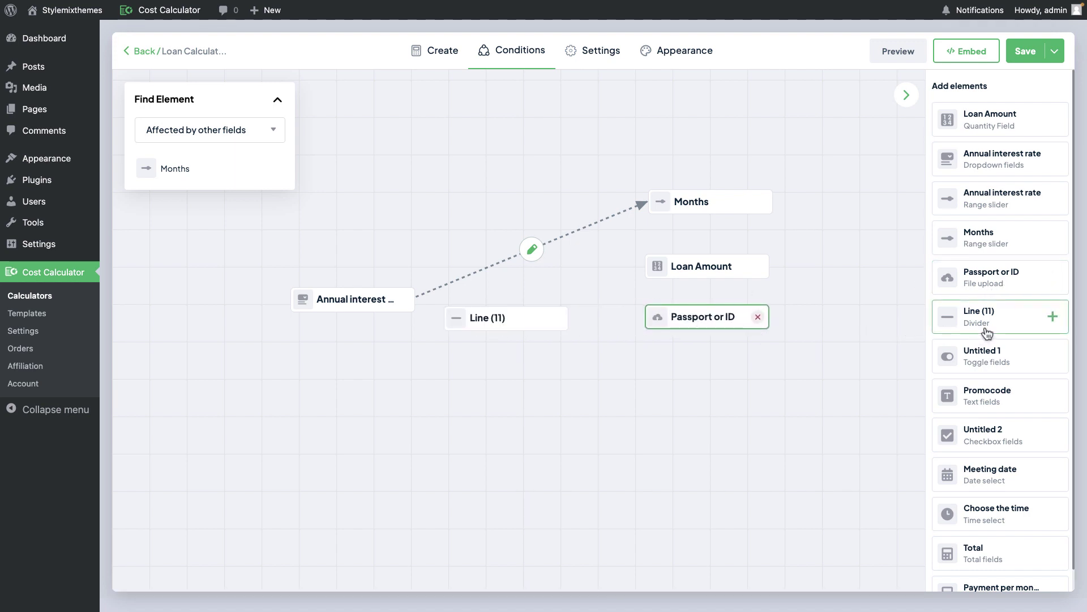
drag(522, 322, 726, 376)
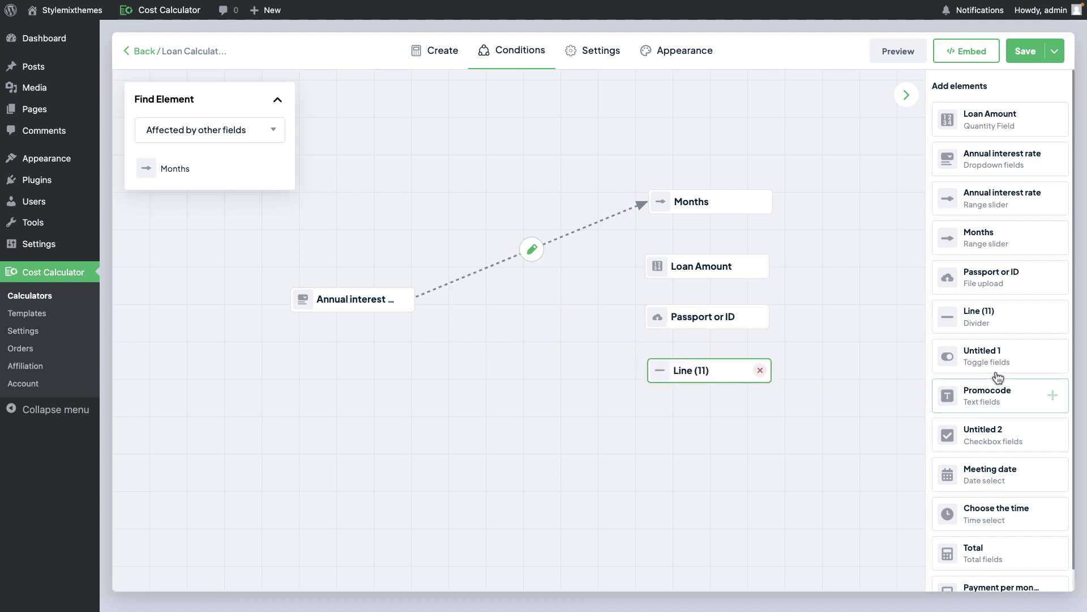
click(996, 366)
drag(508, 323, 711, 432)
Add the Promocode, Choose the time and Meeting date elements to the column below Untitled 1, in that order
scroll(972, 450, down, 1)
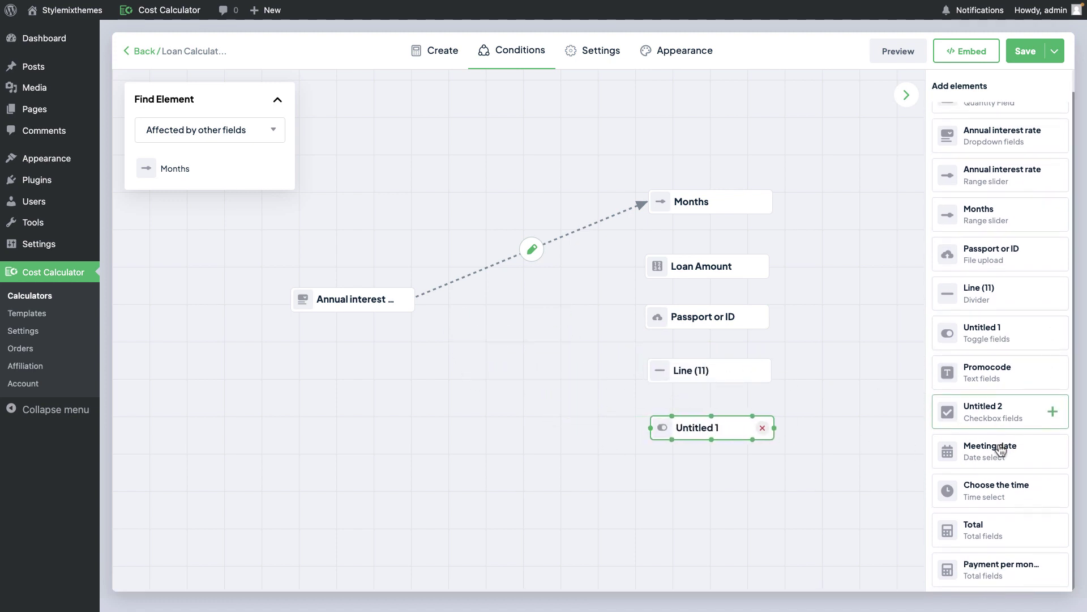
click(997, 371)
drag(544, 325, 749, 477)
click(997, 451)
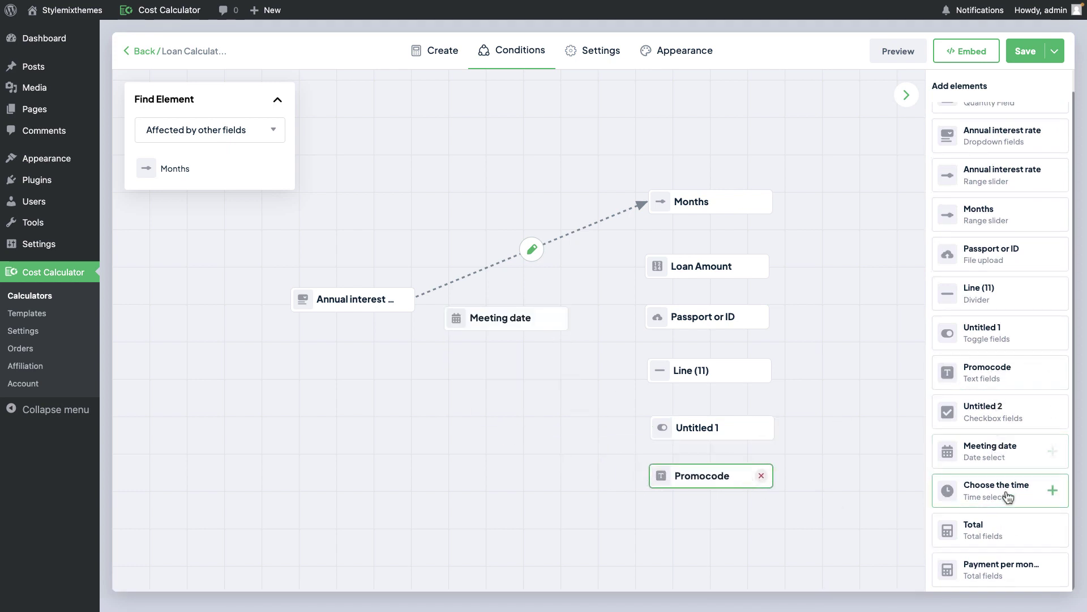
click(1008, 497)
drag(532, 316, 712, 556)
drag(719, 516, 714, 514)
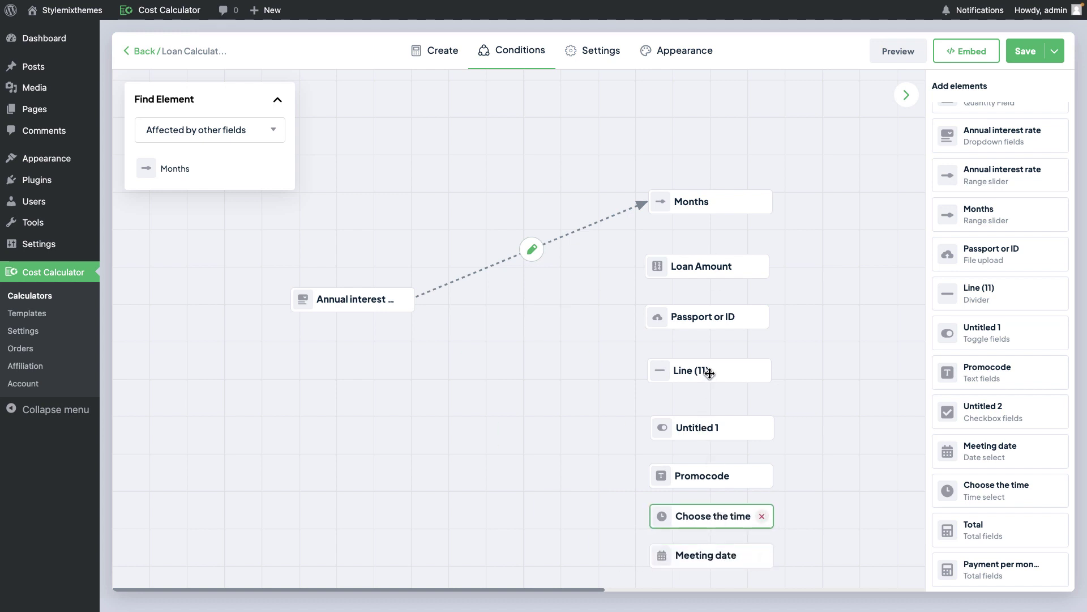
Align Line (11), Passport or ID and Loan Amount with the column, and move Annual interest rate lower on the canvas
drag(710, 373, 713, 372)
drag(697, 321, 701, 321)
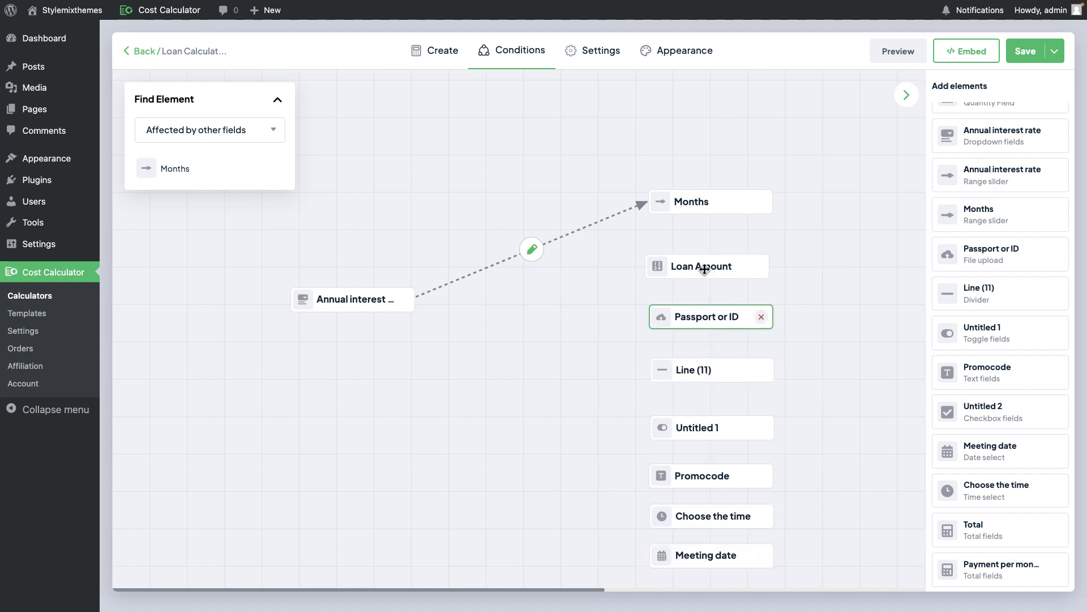
drag(705, 269, 709, 274)
drag(331, 307, 319, 387)
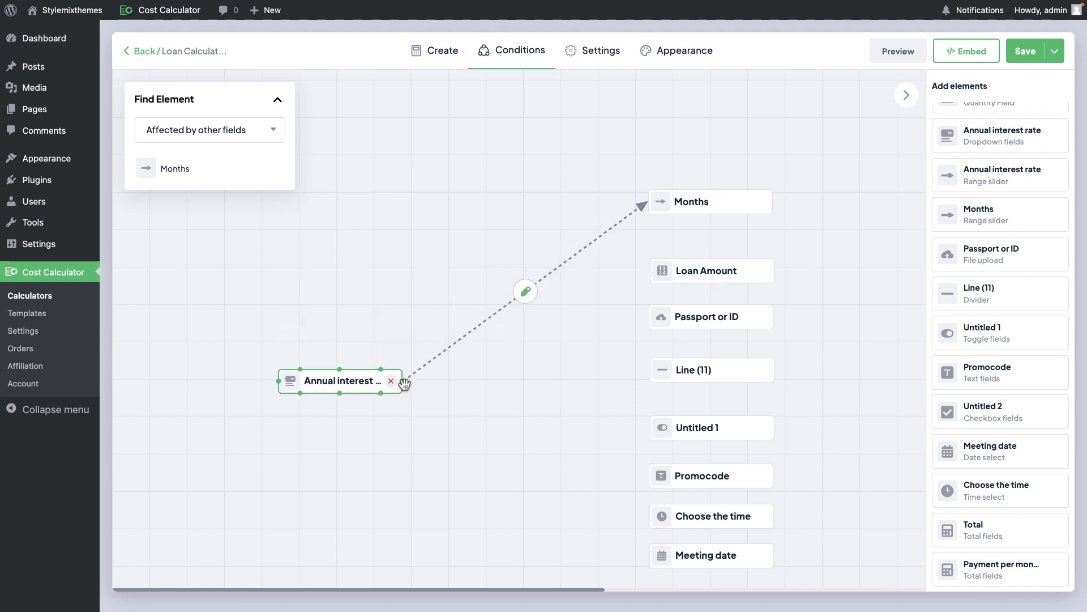
Link Annual interest rate to Loan Amount, Passport or ID, Line (11), Untitled 1, Promocode, Choose the time and Meeting date
mouse_move(403, 381)
mouse_down()
mouse_move(649, 274)
mouse_move(657, 435)
mouse_up()
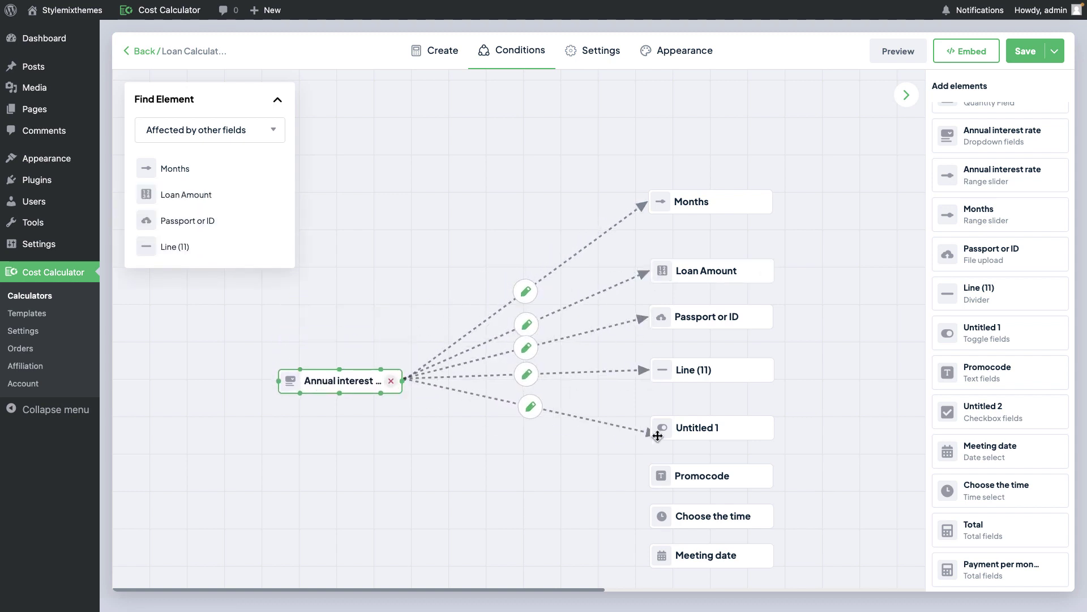
mouse_move(405, 378)
mouse_down()
mouse_move(629, 460)
mouse_move(654, 481)
mouse_move(636, 508)
mouse_move(651, 514)
mouse_move(653, 558)
mouse_up()
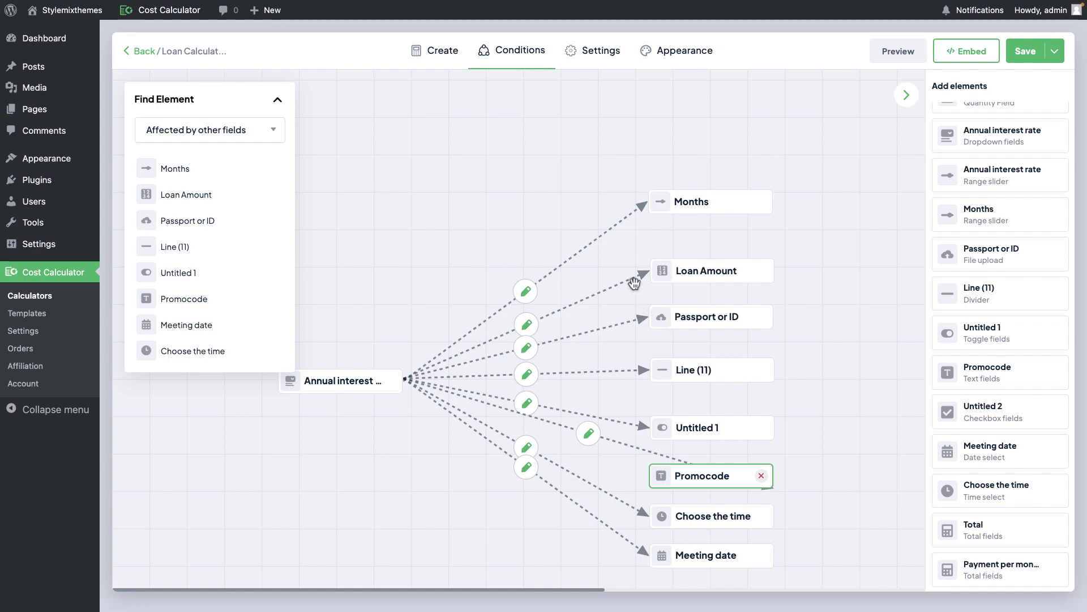
Delete the Months element with its associated data from the canvas and collapse the Find Element box
click(712, 208)
click(761, 201)
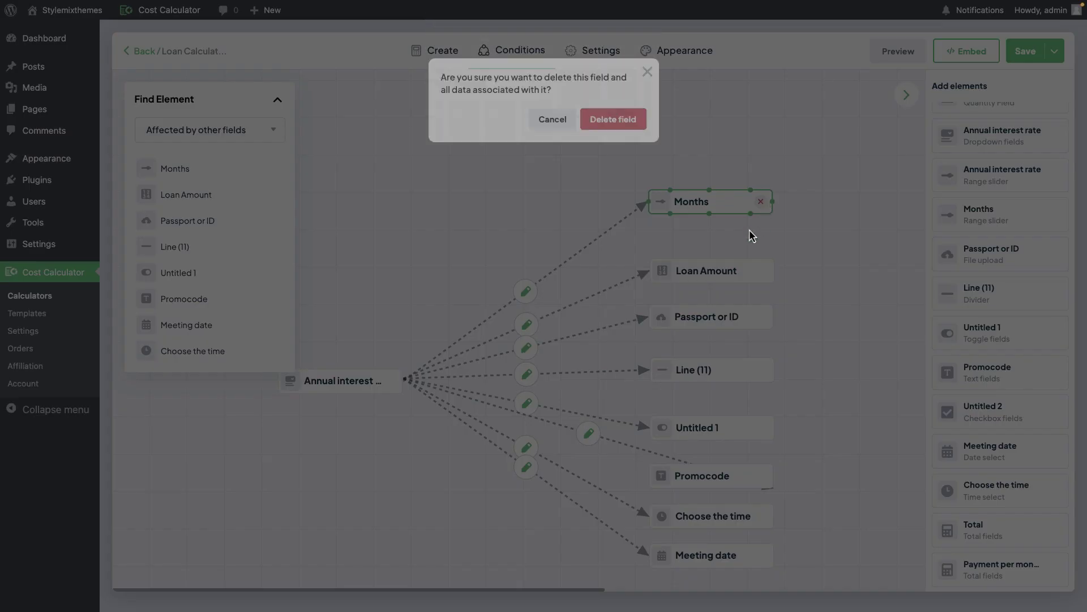
click(643, 194)
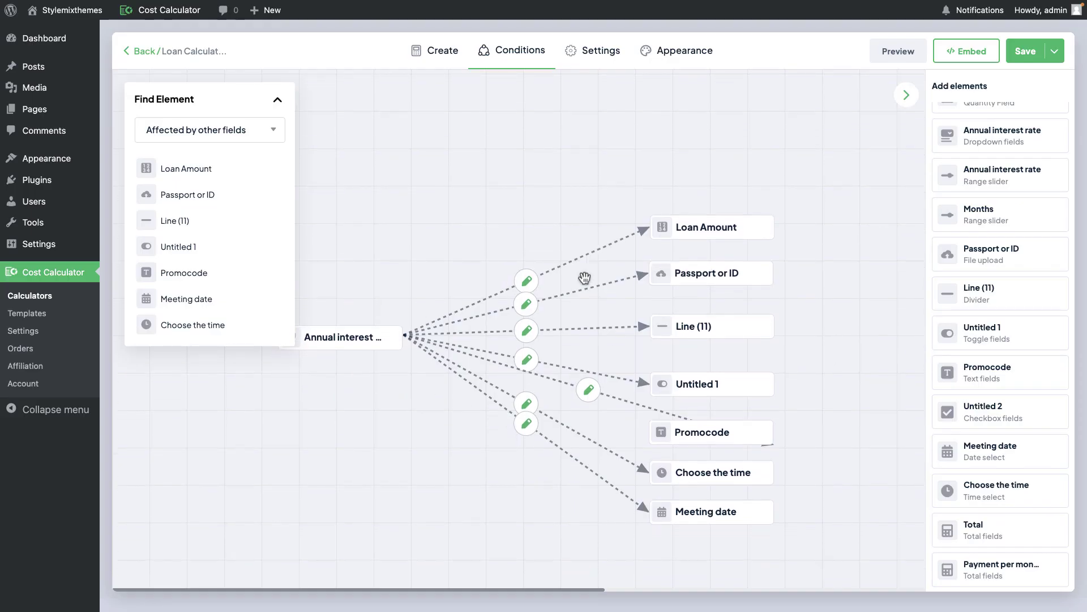
click(282, 108)
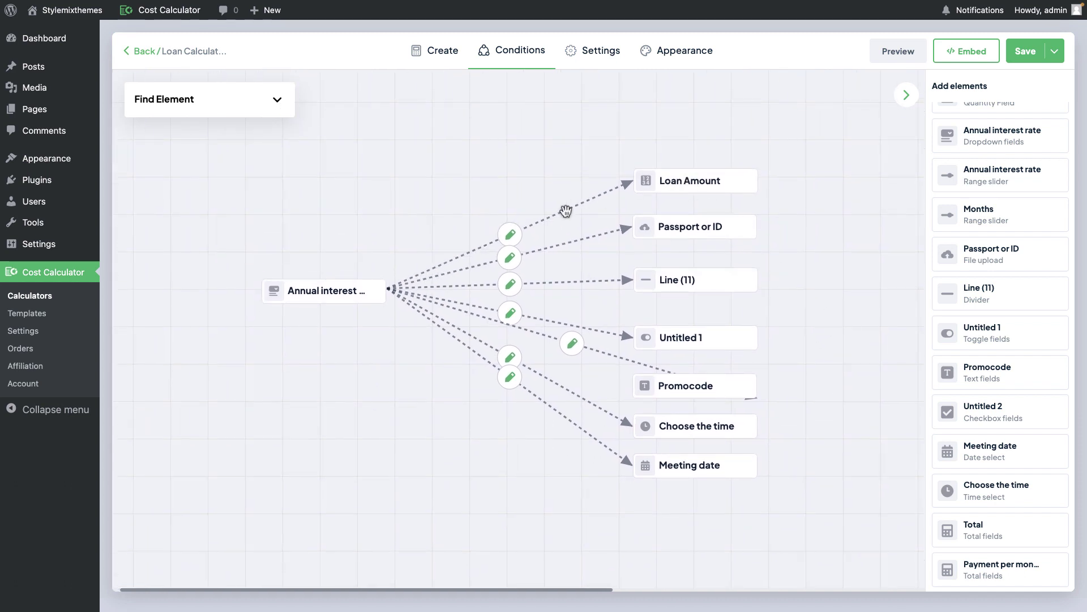
Add a condition to the Annual interest rate to Loan Amount link: Is selected, value 1.5%, action Unset, and save it
drag(708, 180, 711, 155)
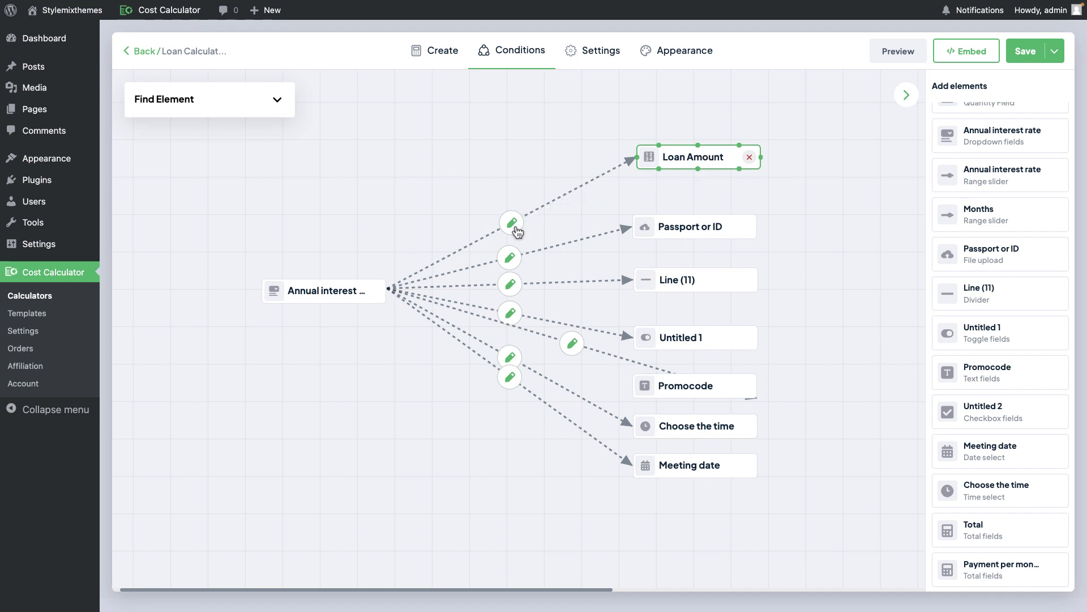
scroll(1022, 266, up, 1)
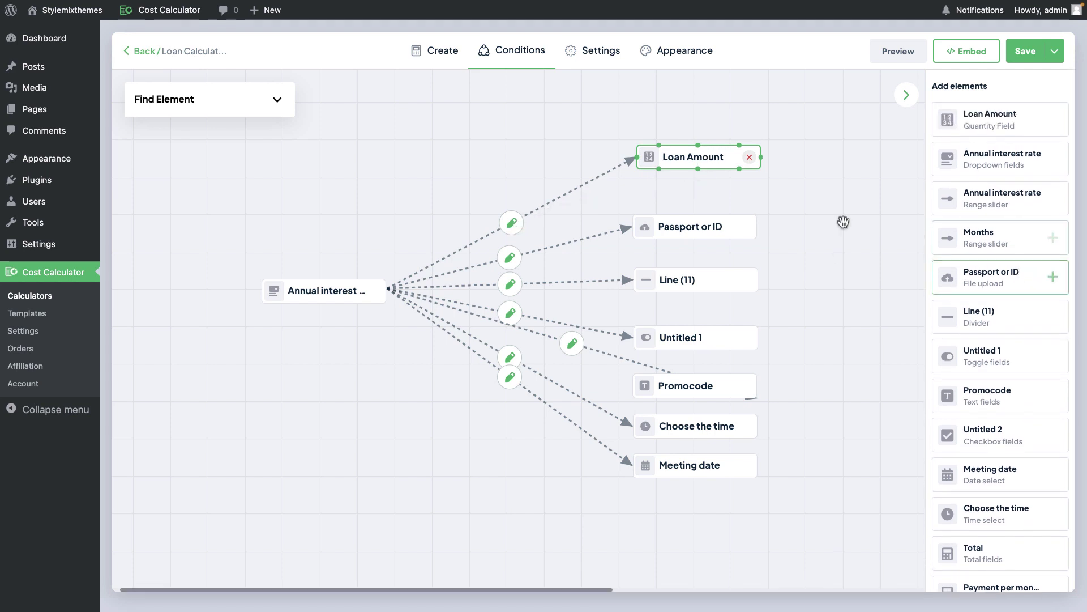
click(512, 224)
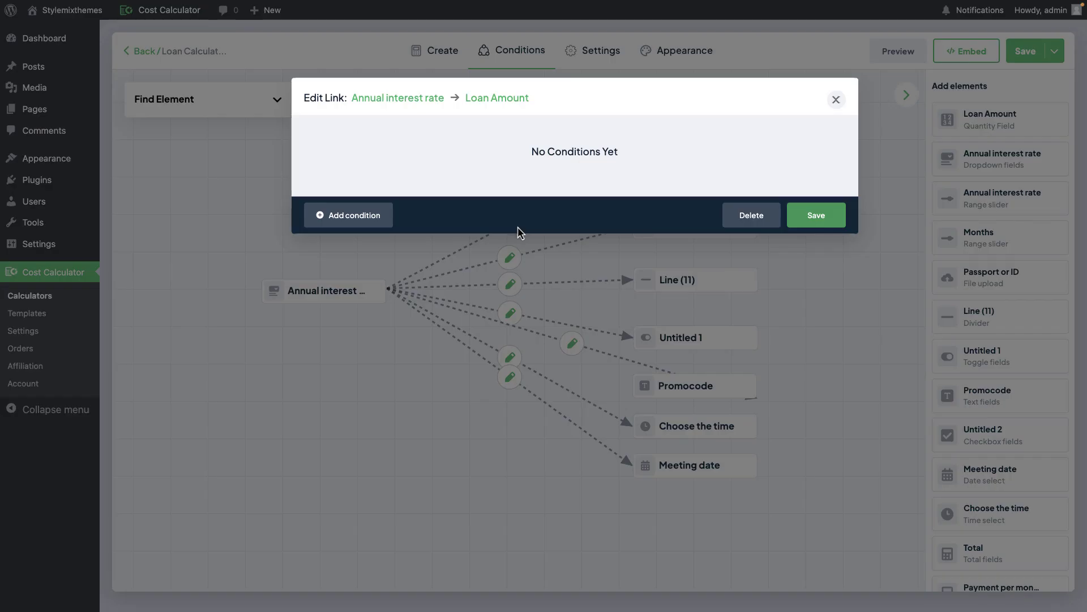
click(349, 215)
click(771, 155)
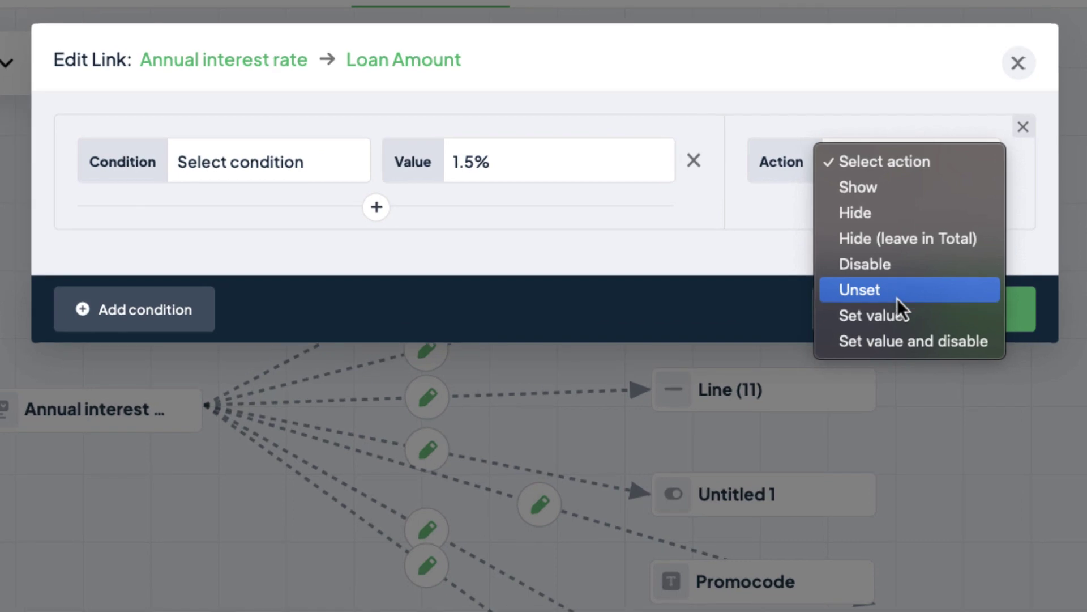
click(887, 298)
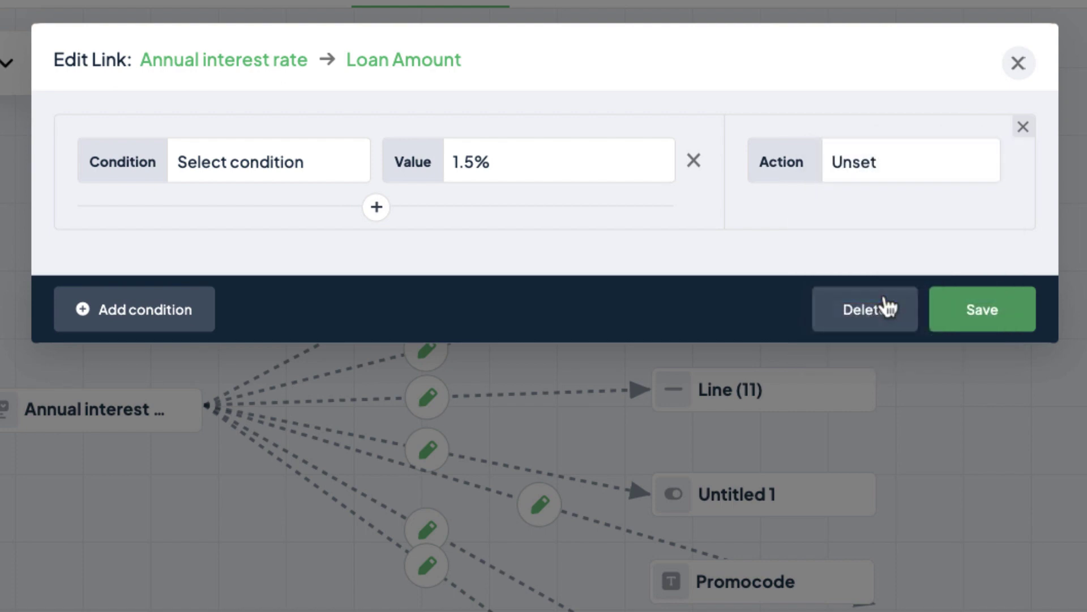
click(283, 175)
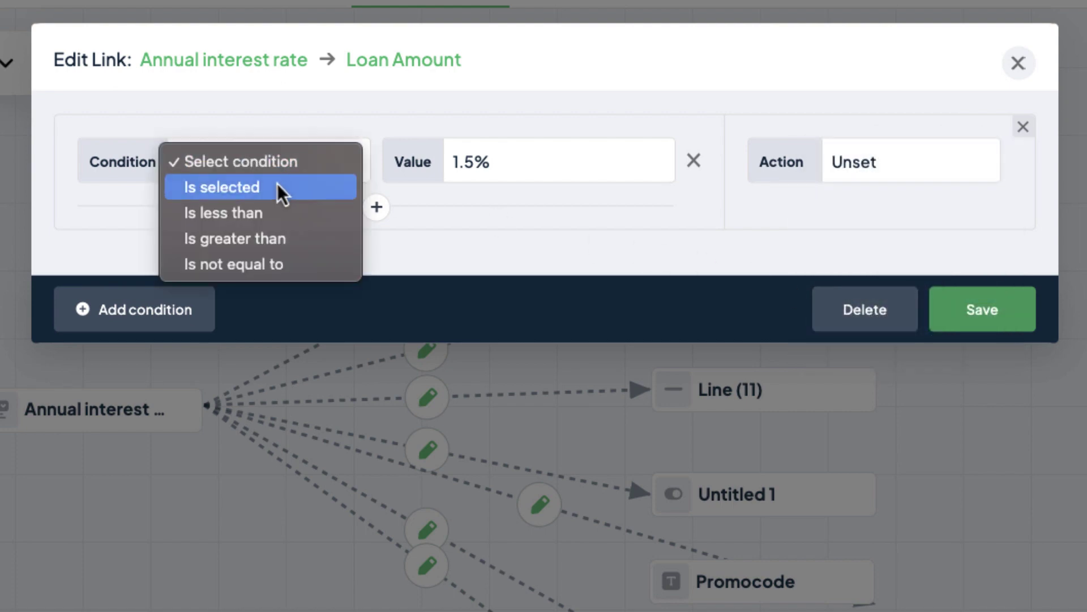
click(279, 187)
click(973, 300)
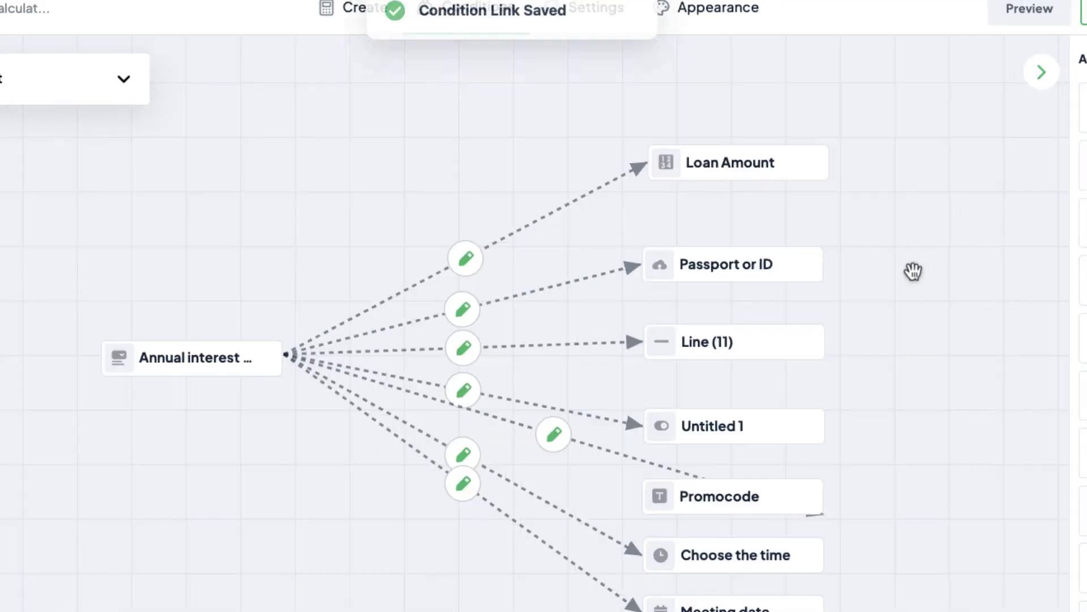
Preview the calculator, test the Unset action on Loan Amount with an Annual interest rate of 1.5%, and close the preview
click(892, 53)
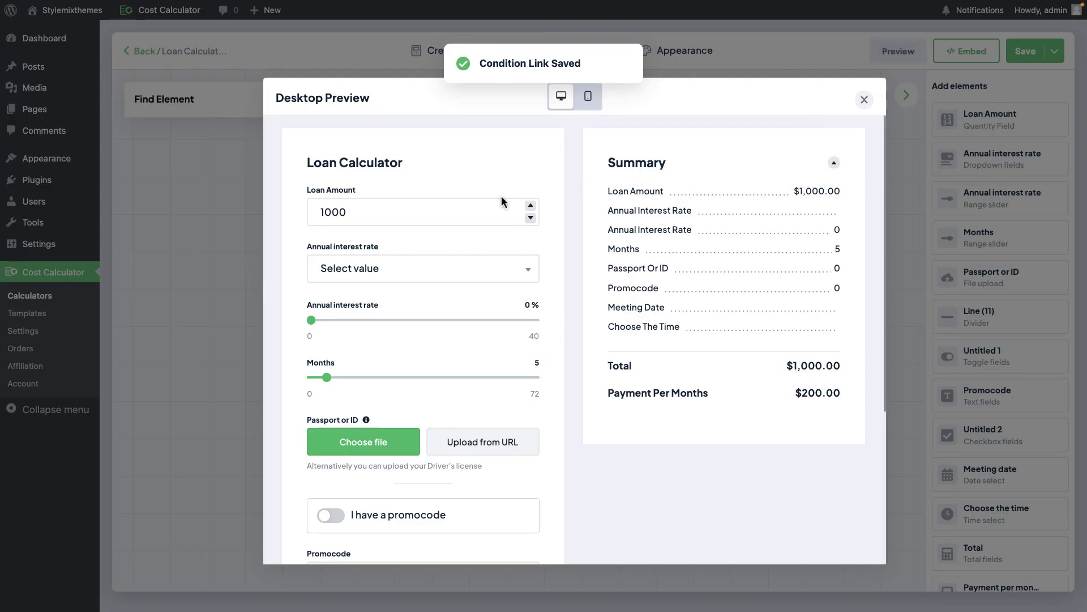
click(355, 212)
double_click(355, 212)
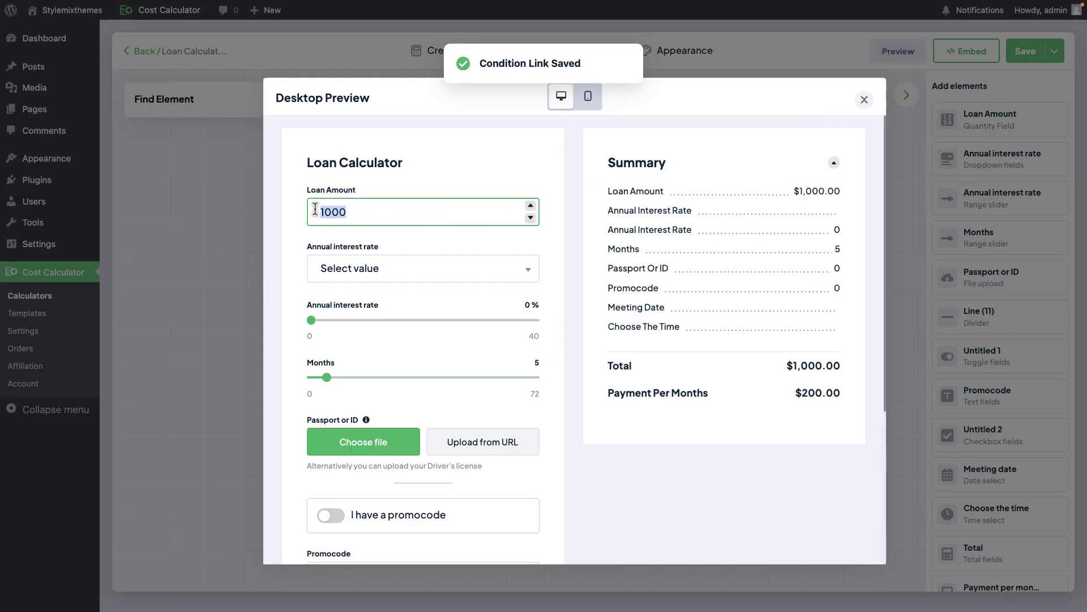
click(346, 274)
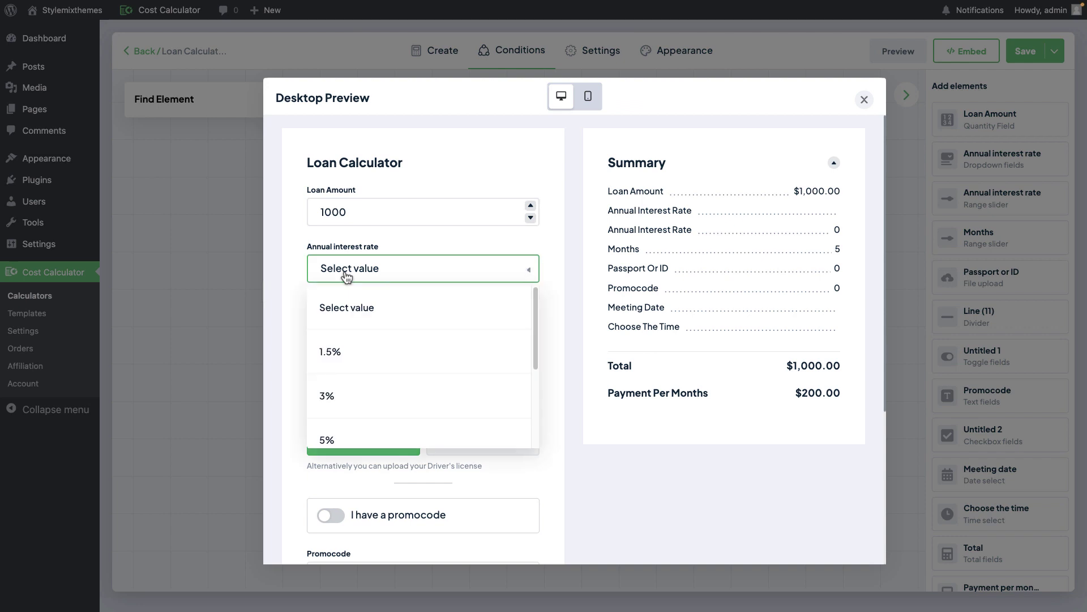
click(344, 349)
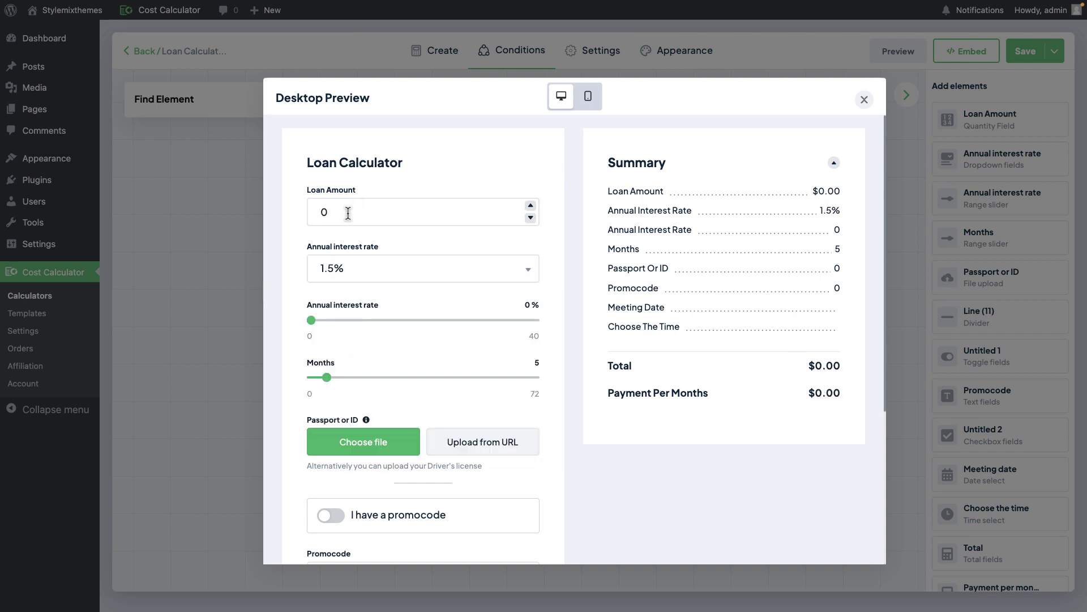
click(863, 99)
Delete the Loan Amount element from the canvas and move Passport or ID up into its place
click(749, 157)
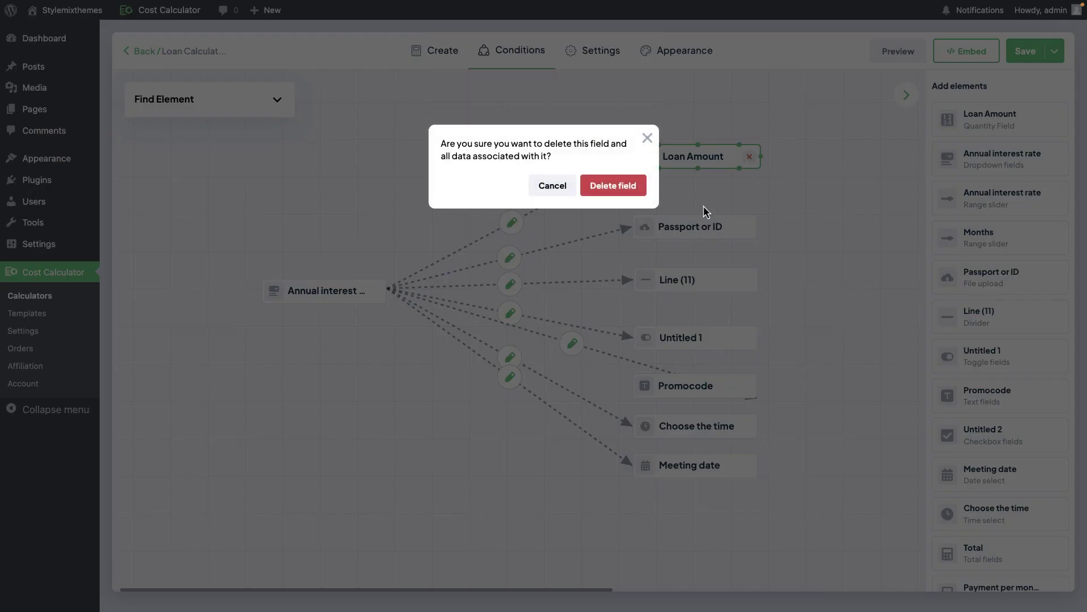
click(641, 190)
drag(688, 226, 692, 171)
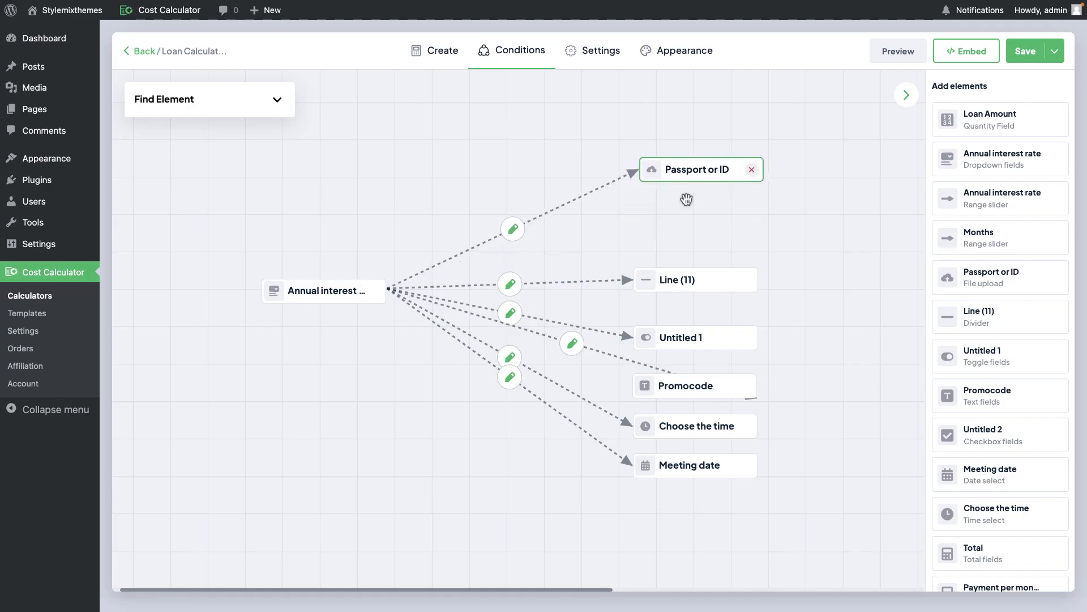
Add a blank condition to the Annual interest rate to Passport or ID link, review its available actions, and close without saving
click(513, 229)
click(350, 214)
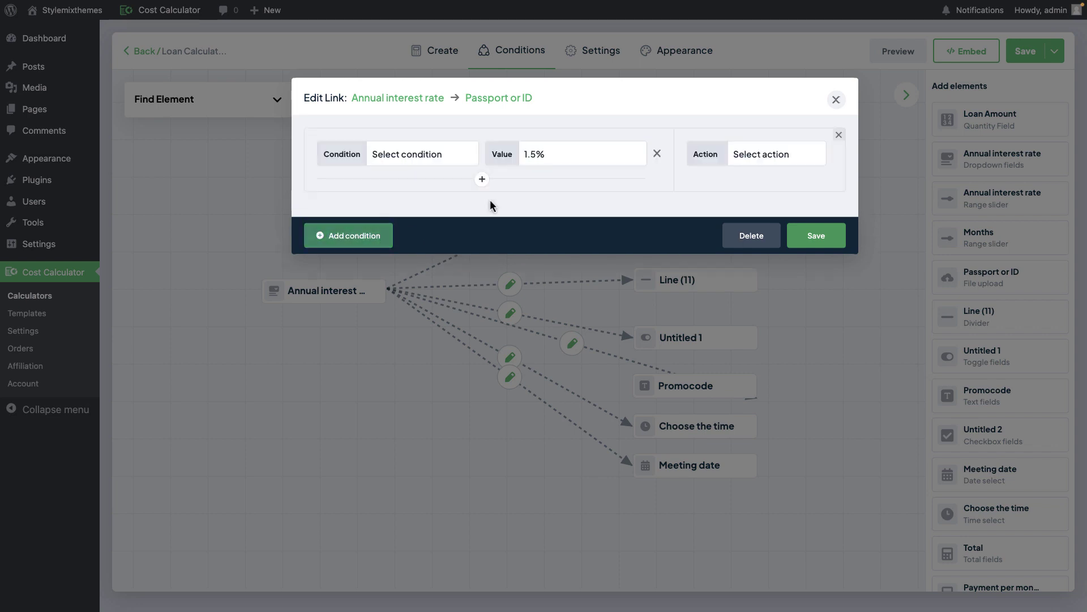
click(788, 154)
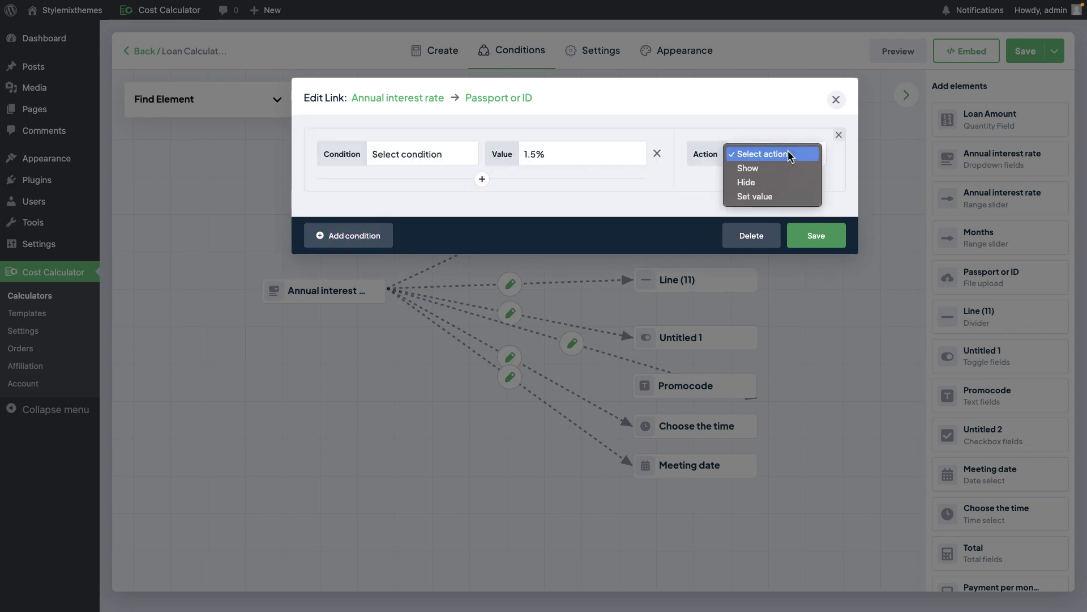
click(634, 206)
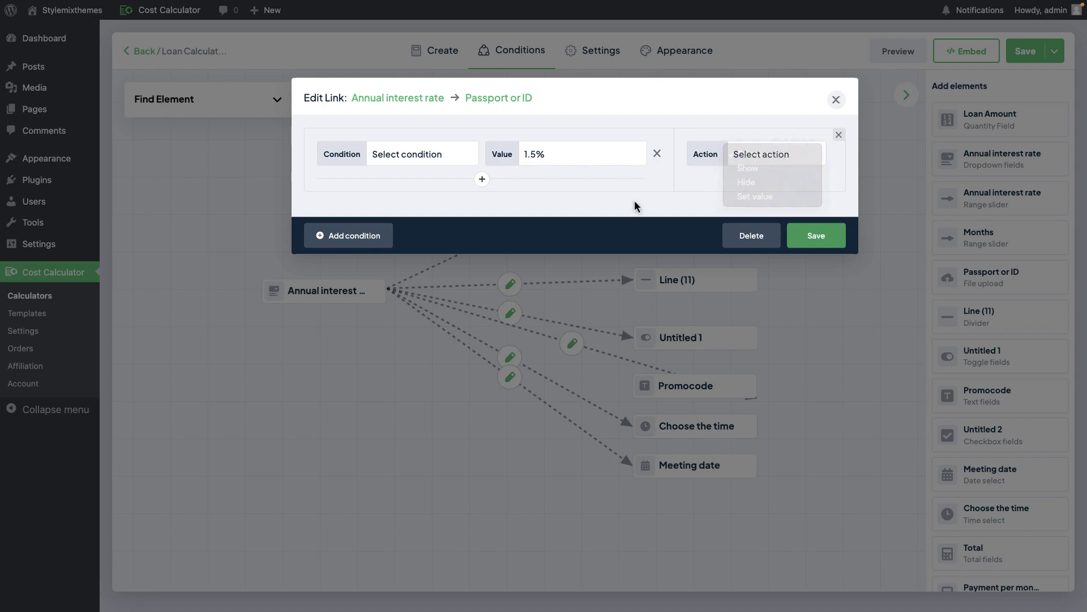
click(836, 99)
Delete the Passport or ID element with its associated data and move Line (11) up into its place
click(752, 169)
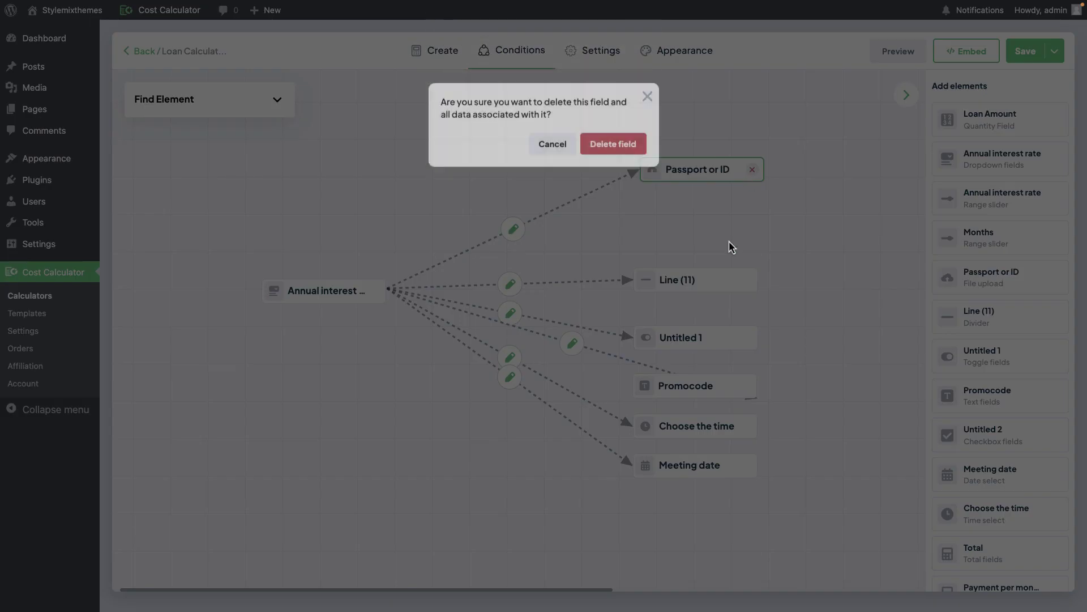
click(627, 192)
drag(691, 274, 696, 184)
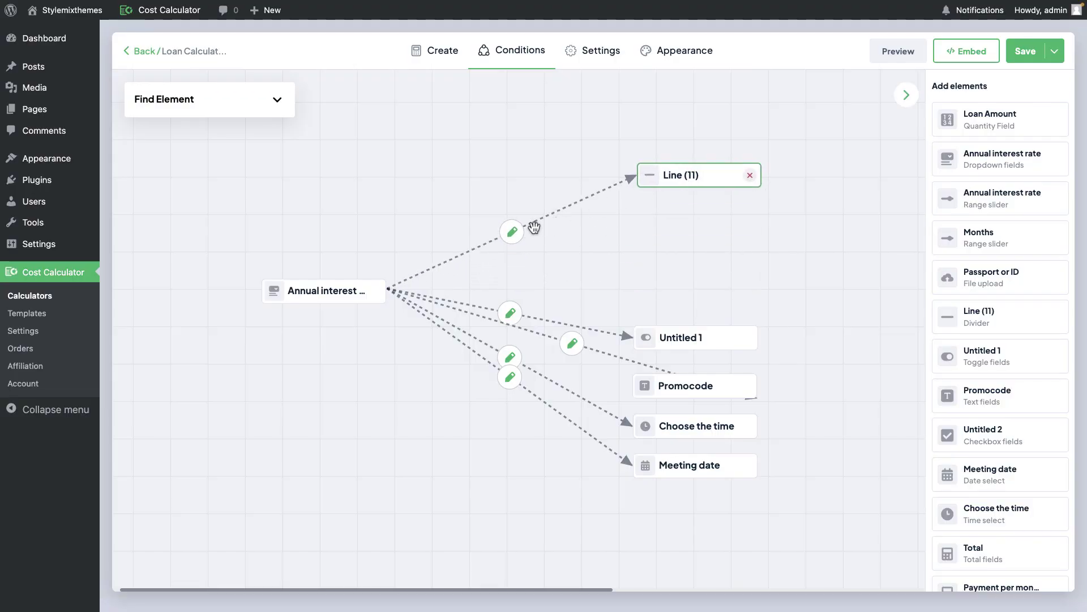
Add a blank condition to the Annual interest rate to Line (11) link, review its available actions, and close without saving
click(520, 233)
click(379, 216)
click(769, 158)
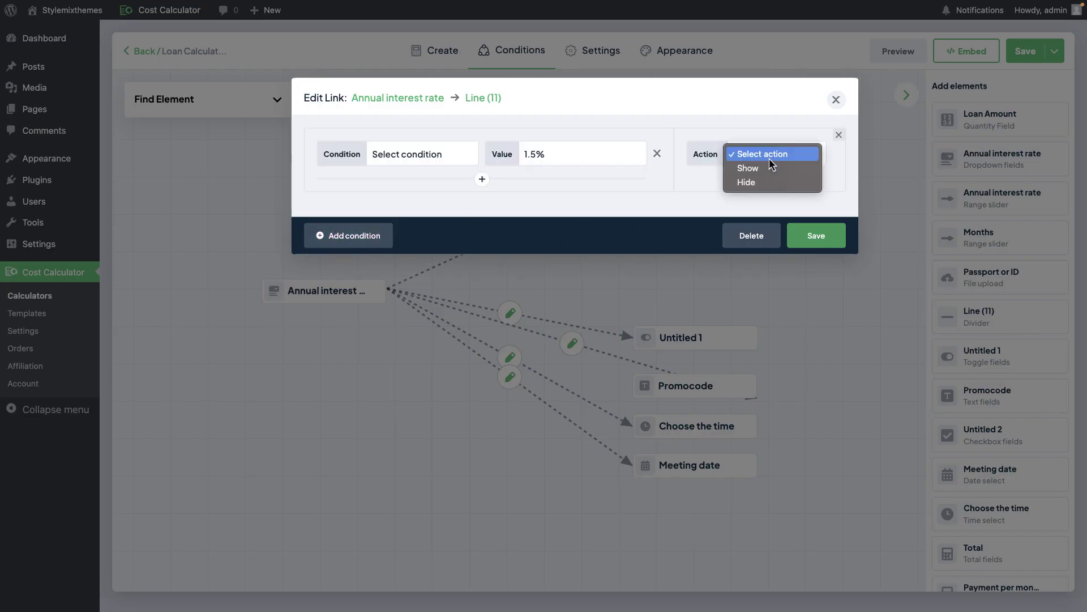
click(850, 119)
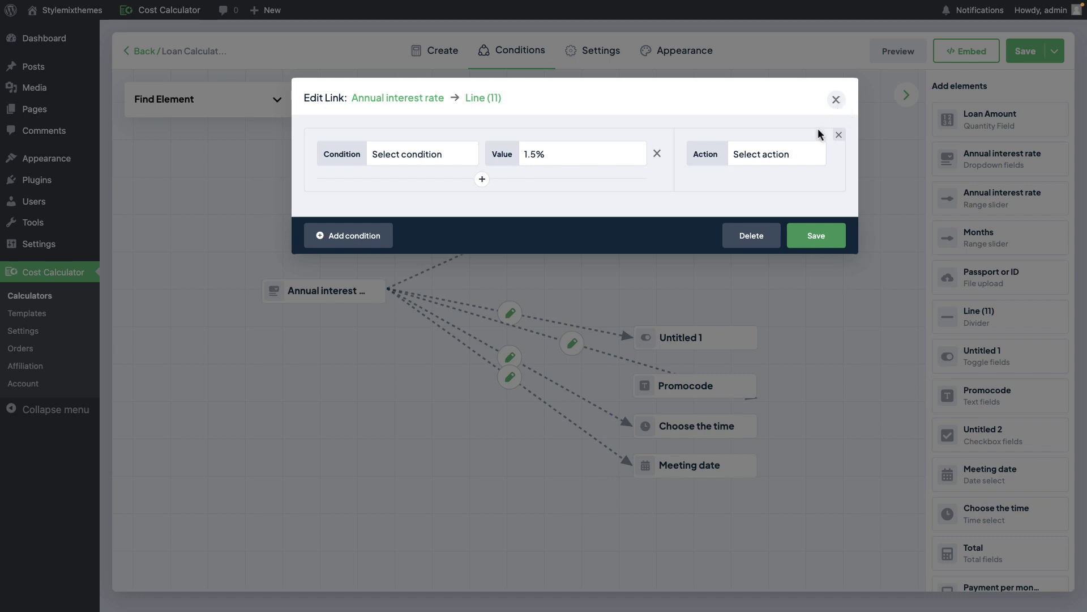
click(799, 160)
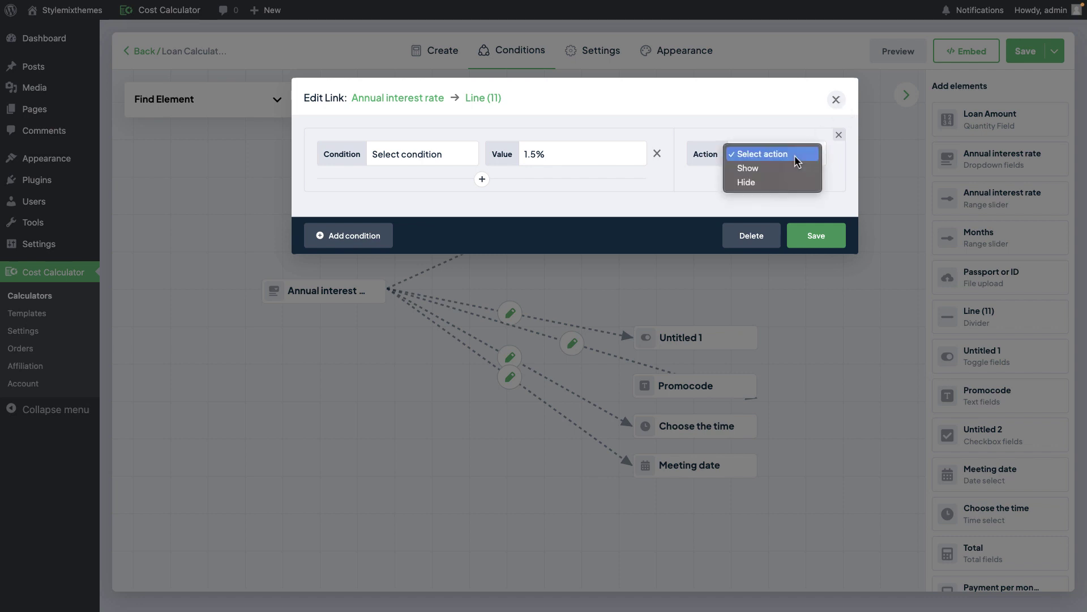
click(843, 100)
click(843, 100)
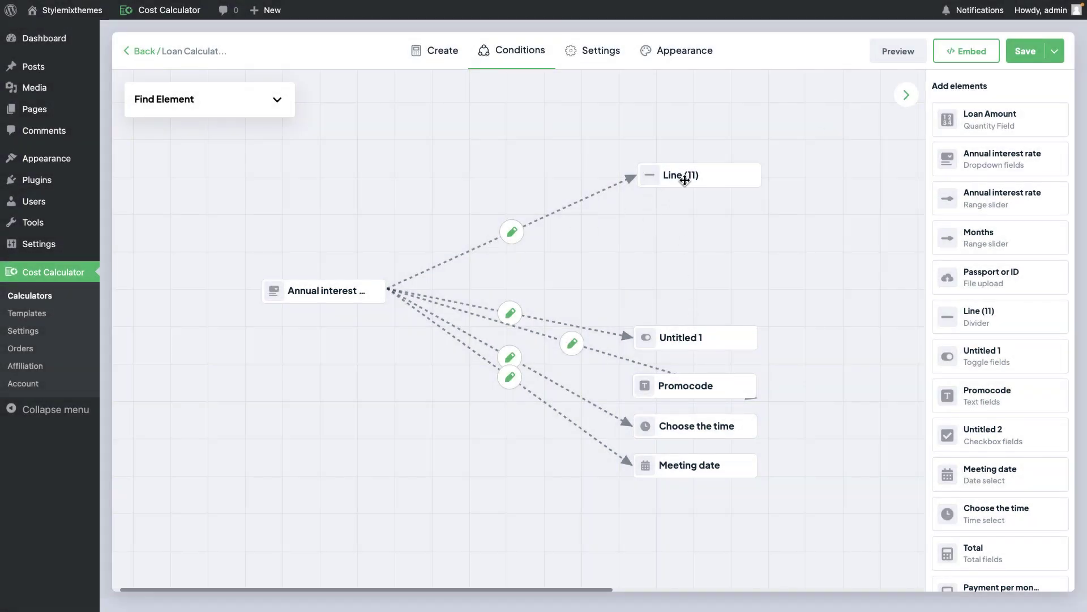
Delete the Line (11) element from the canvas and move Untitled 1 up into its place
click(753, 177)
click(613, 189)
drag(675, 331, 696, 195)
Add a condition to the Annual interest rate to Untitled 1 link with action Select option and the promocode option ticked
click(519, 244)
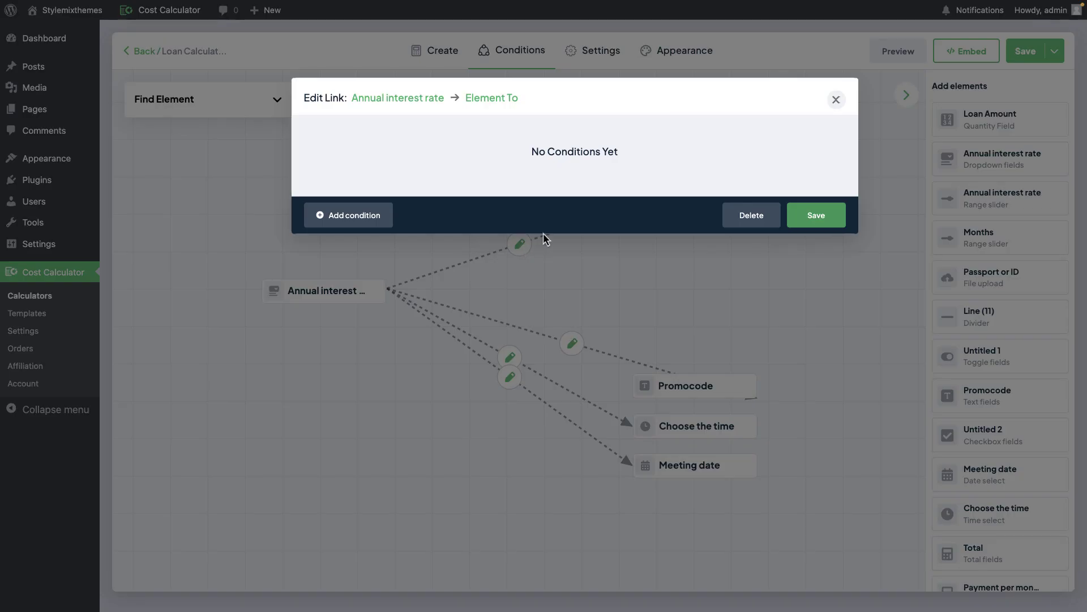
click(352, 218)
click(763, 157)
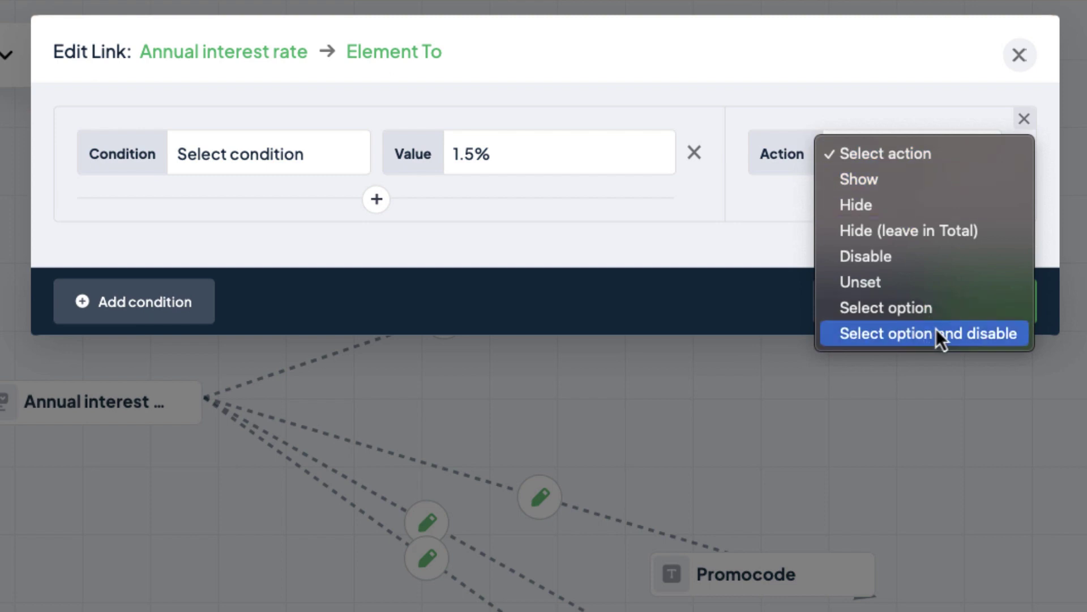
click(952, 309)
click(933, 159)
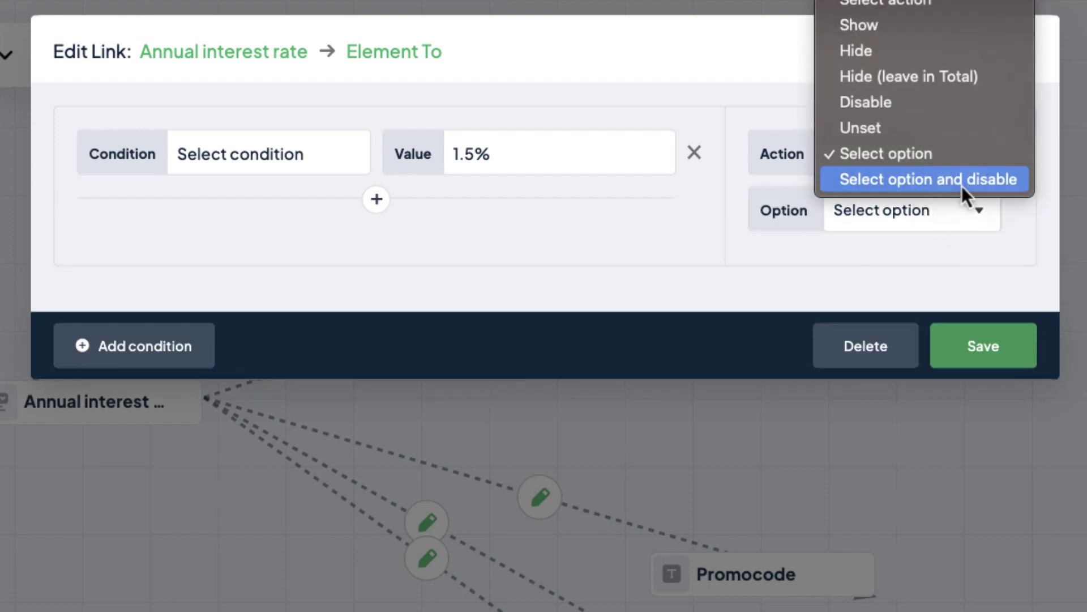
click(647, 261)
click(894, 218)
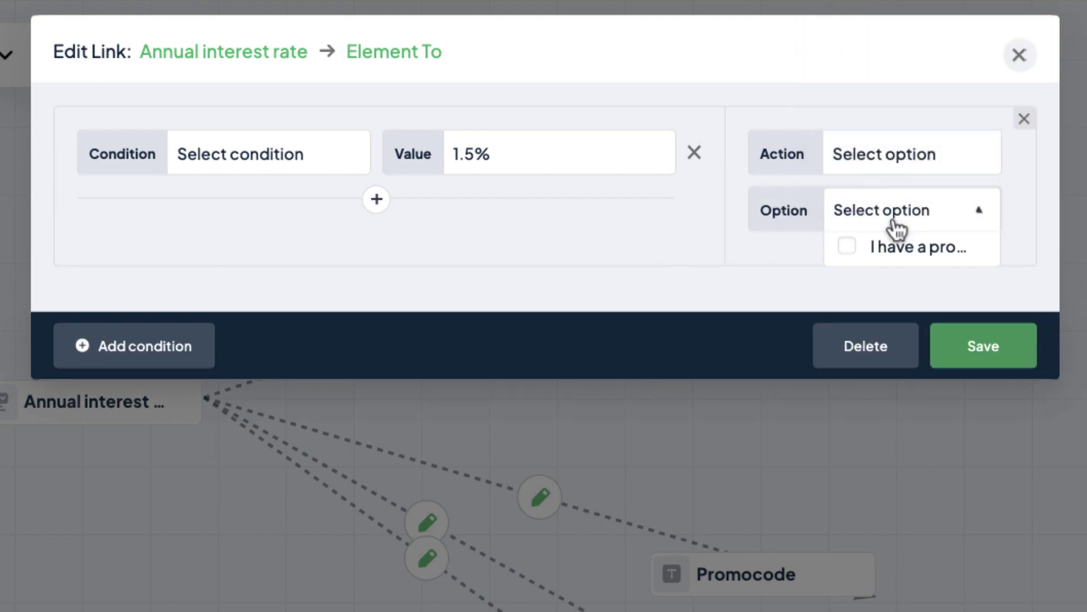
click(873, 252)
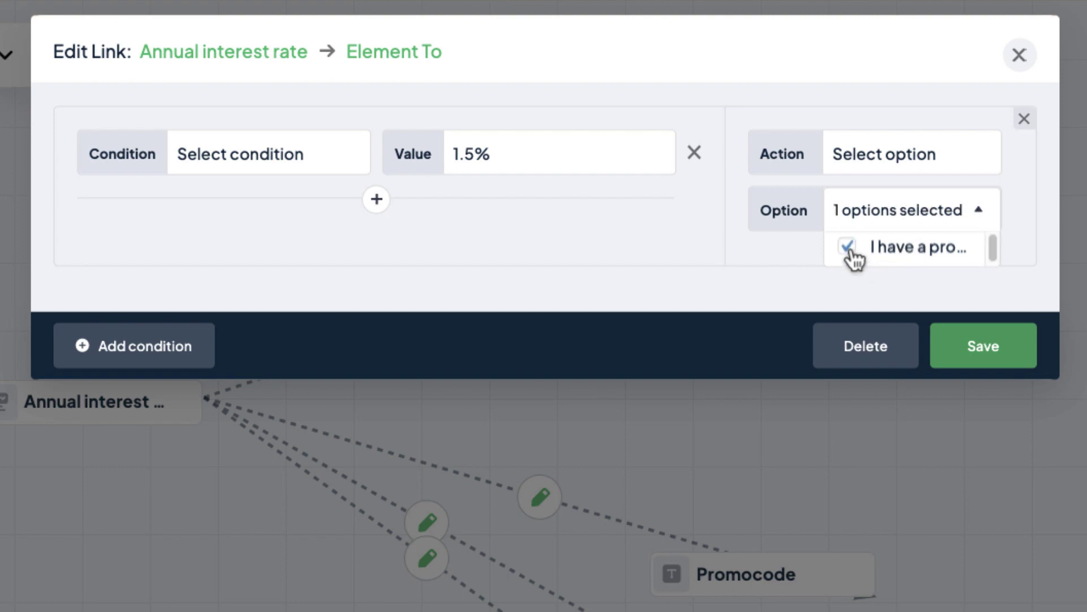
click(376, 199)
click(200, 162)
click(541, 348)
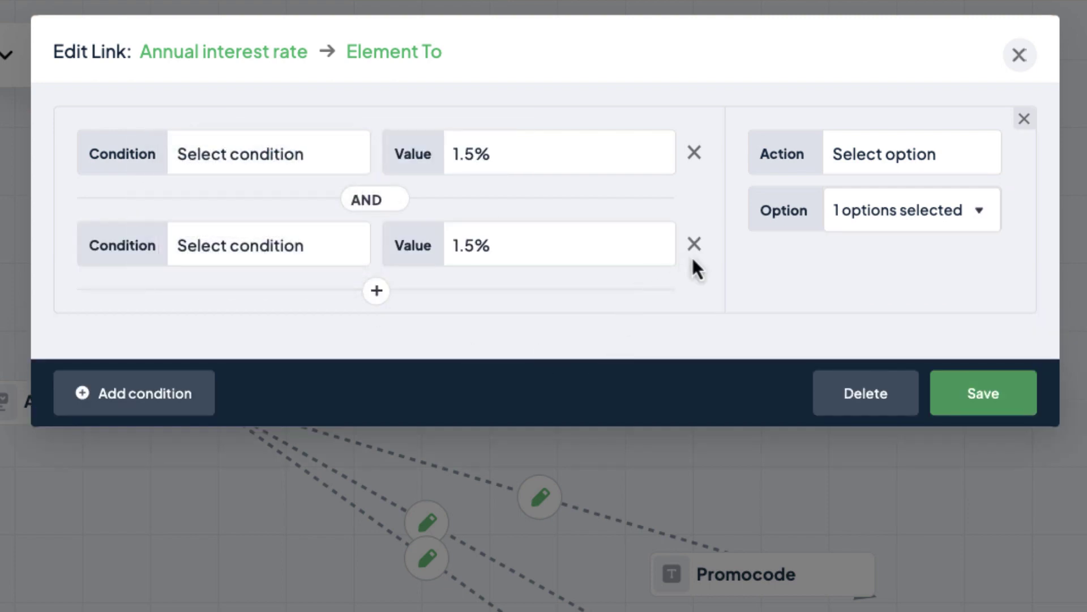
click(694, 245)
Set the Untitled 1 link's condition to Is selected for value 1.5% and save the link
click(232, 161)
click(294, 178)
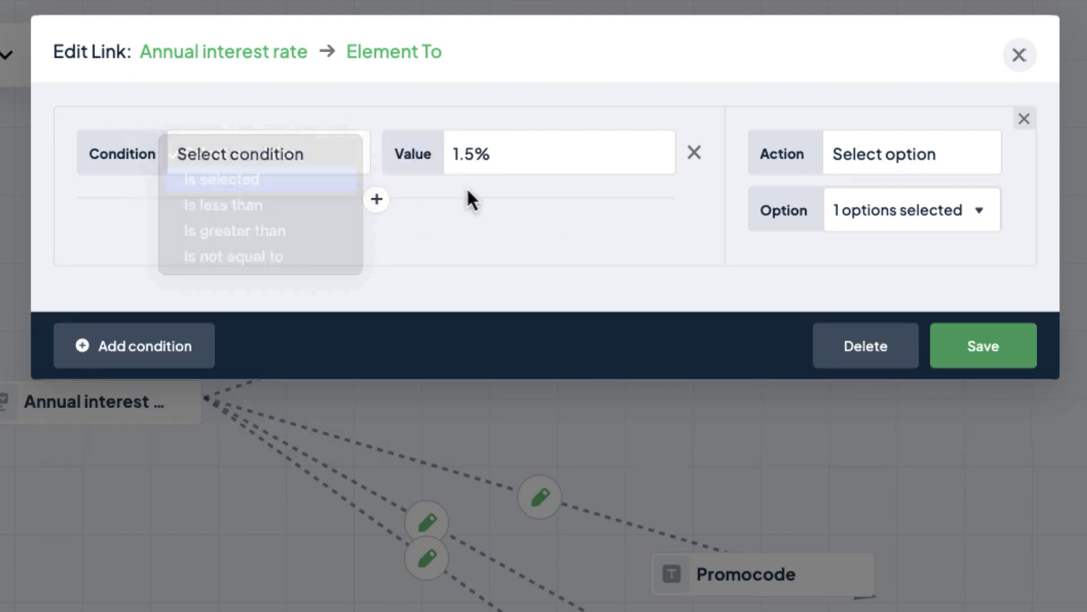
click(984, 347)
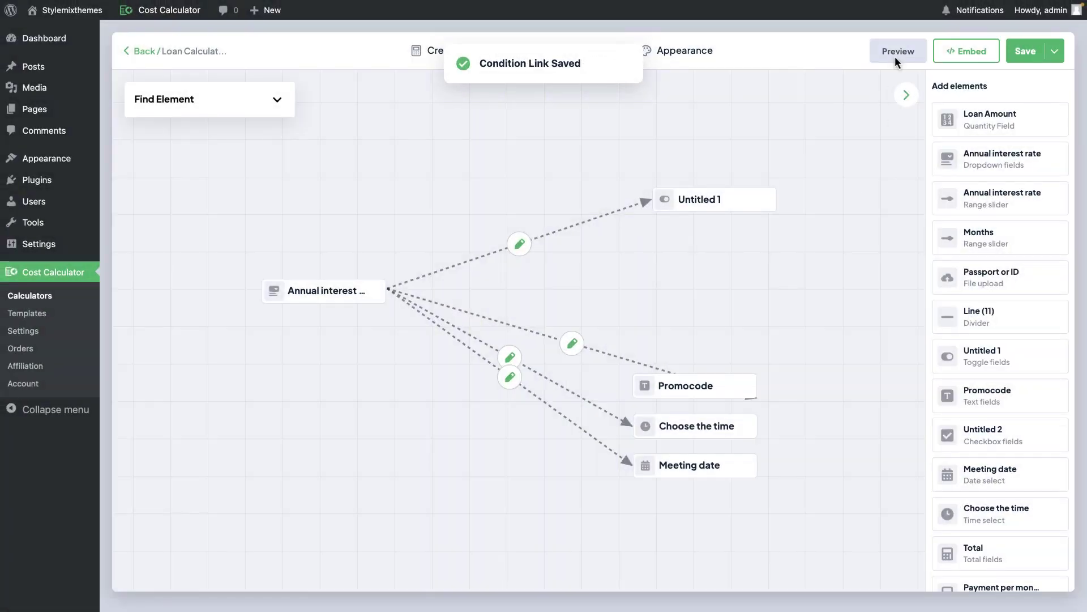
Preview the calculator, test the Select option action with an Annual interest rate of 1.5%, and close the preview
click(896, 52)
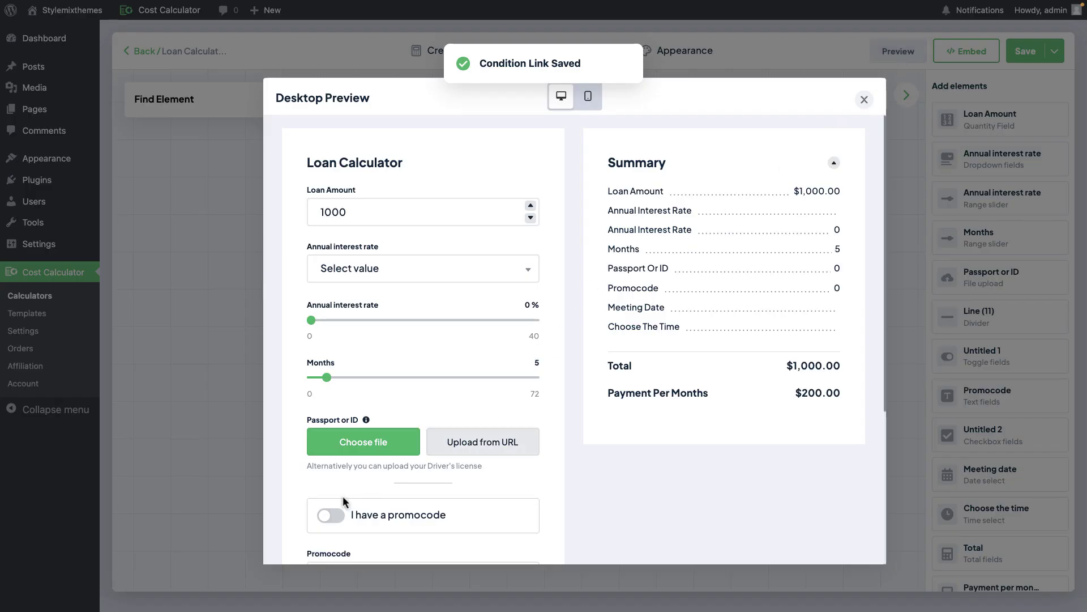
click(372, 270)
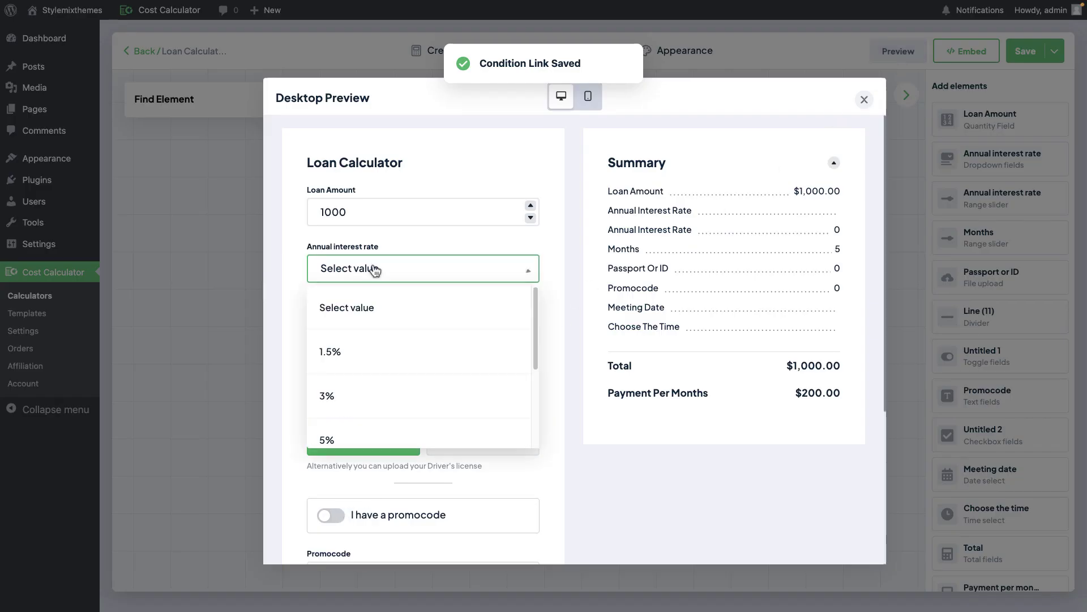
click(371, 356)
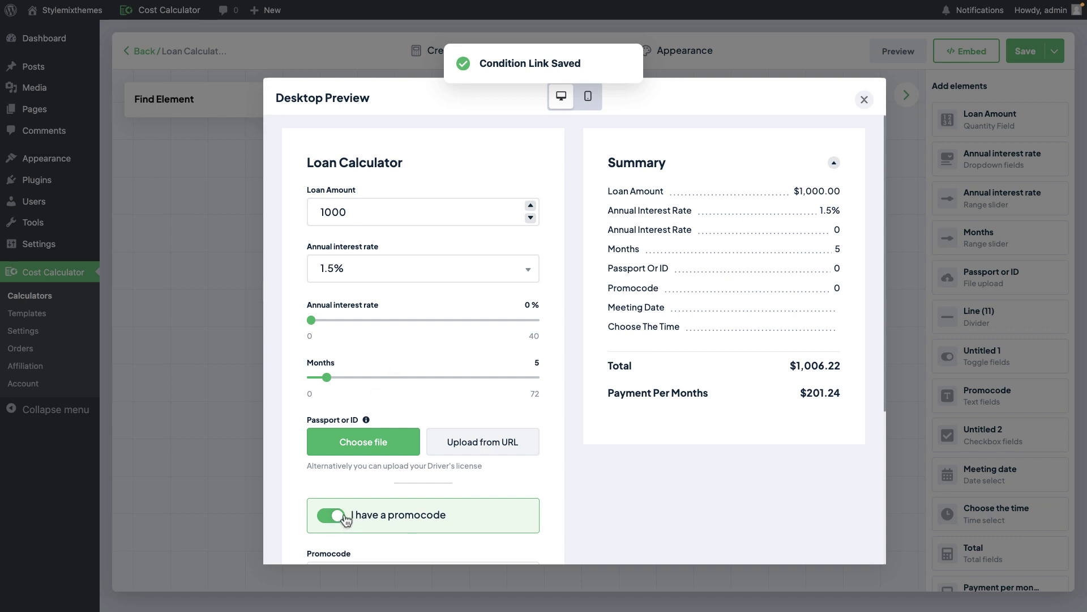
click(865, 100)
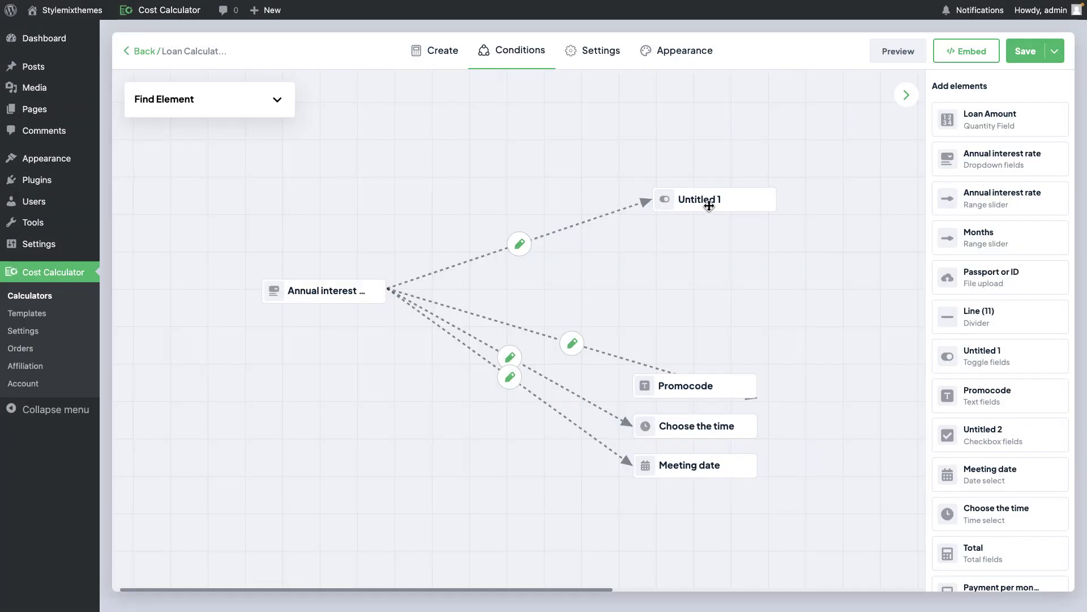
Delete the Untitled 1 element from the canvas and move Promocode up into its place
click(765, 202)
click(614, 180)
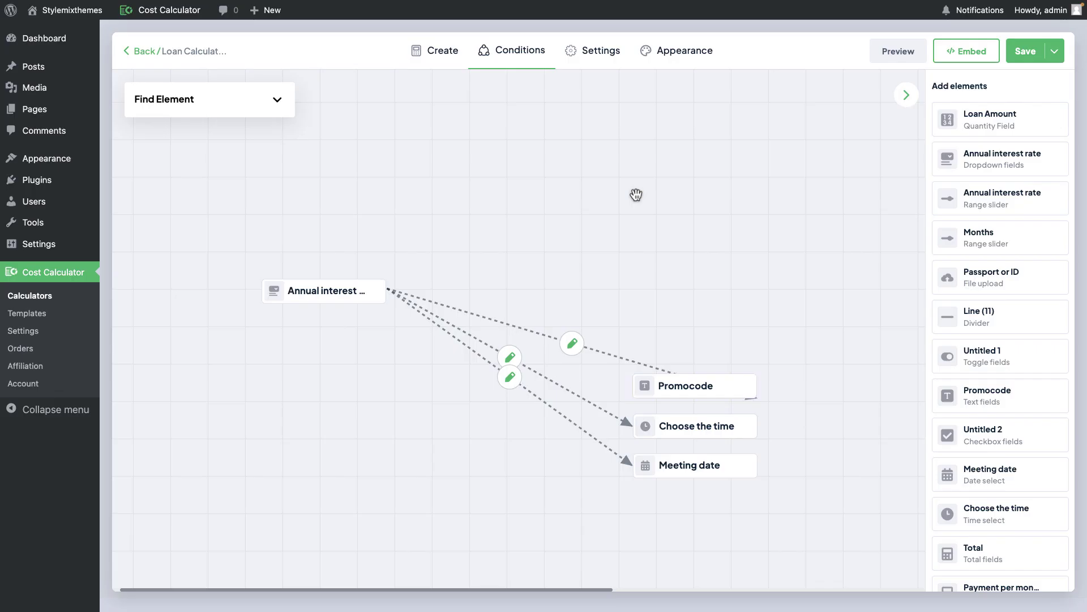
drag(679, 377, 688, 204)
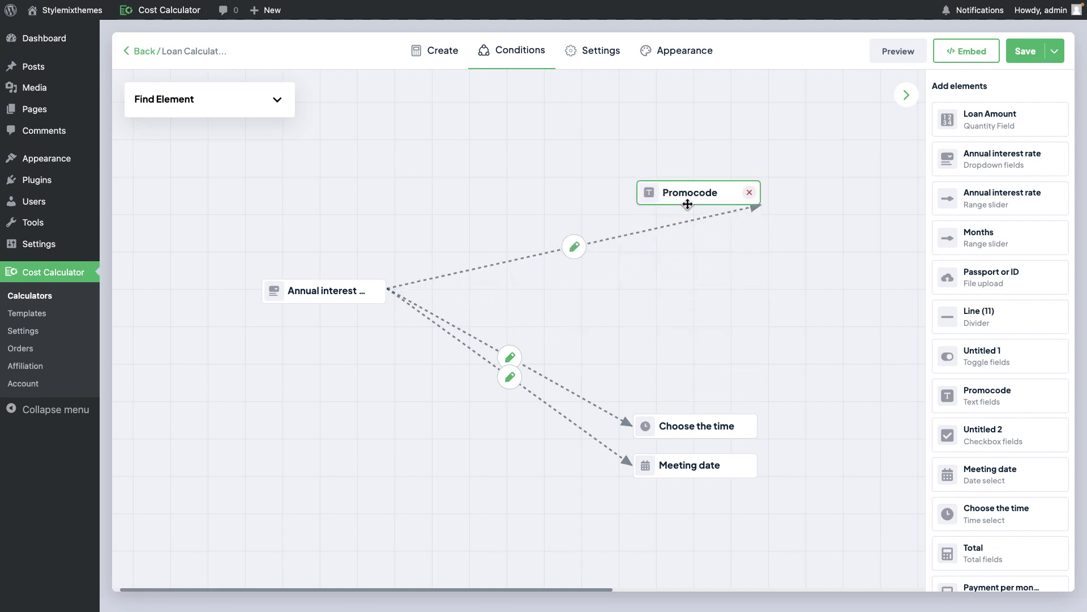
Add a blank condition to the Annual interest rate to Promocode link and review its available actions
click(581, 241)
click(349, 216)
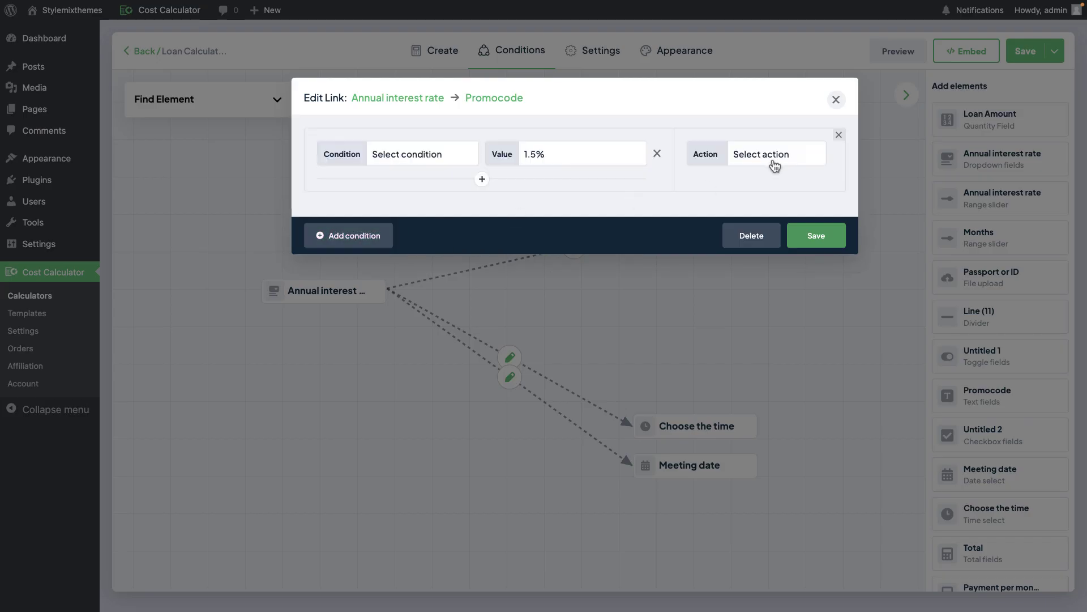
click(777, 159)
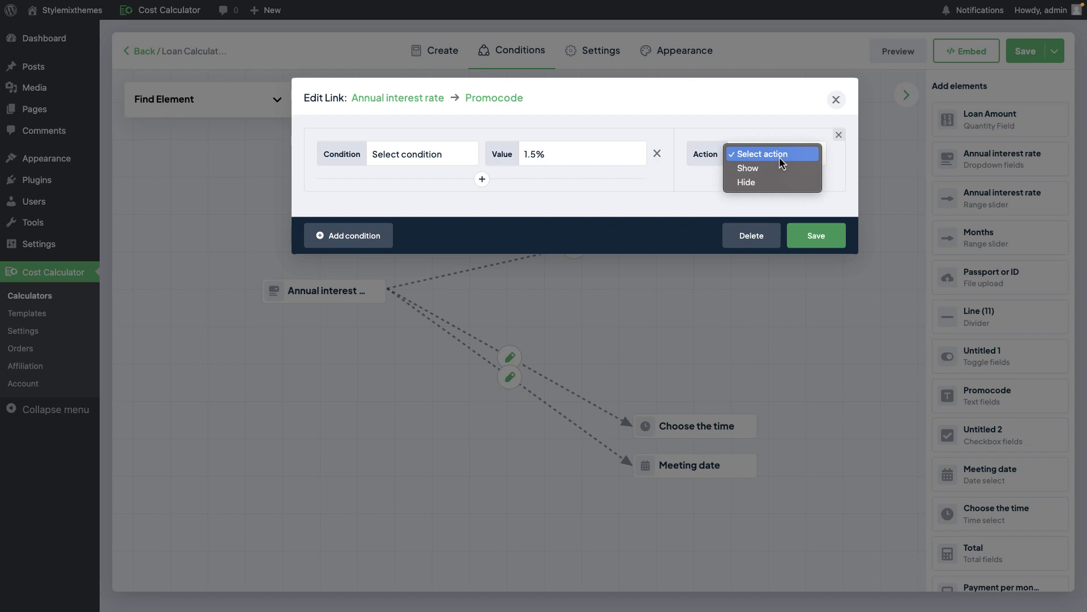
click(828, 202)
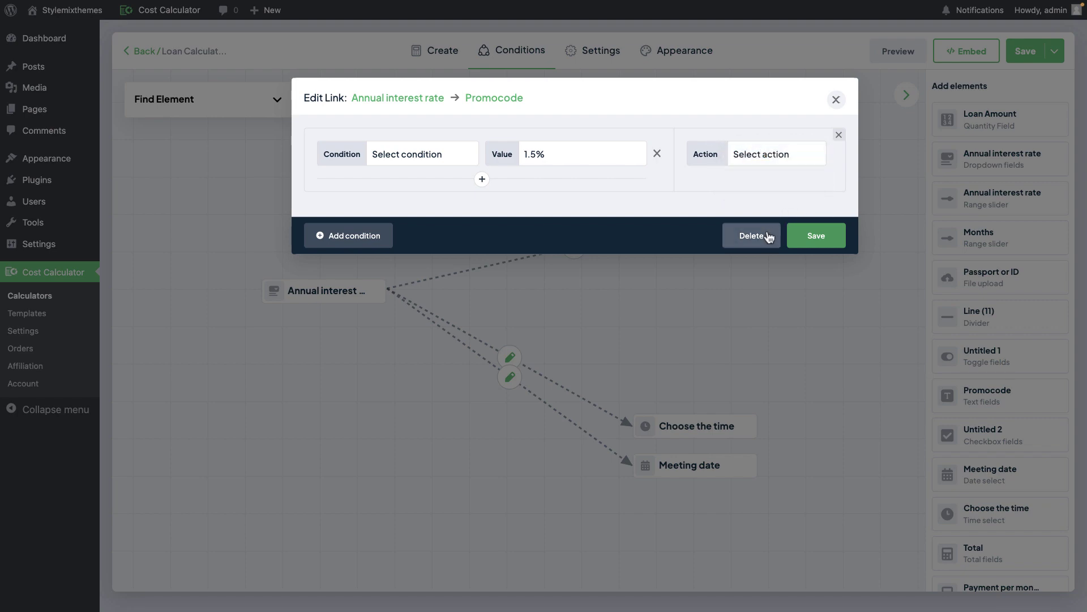
Delete the Promocode link and element from the canvas and move Choose the time up into their place
click(770, 237)
click(749, 195)
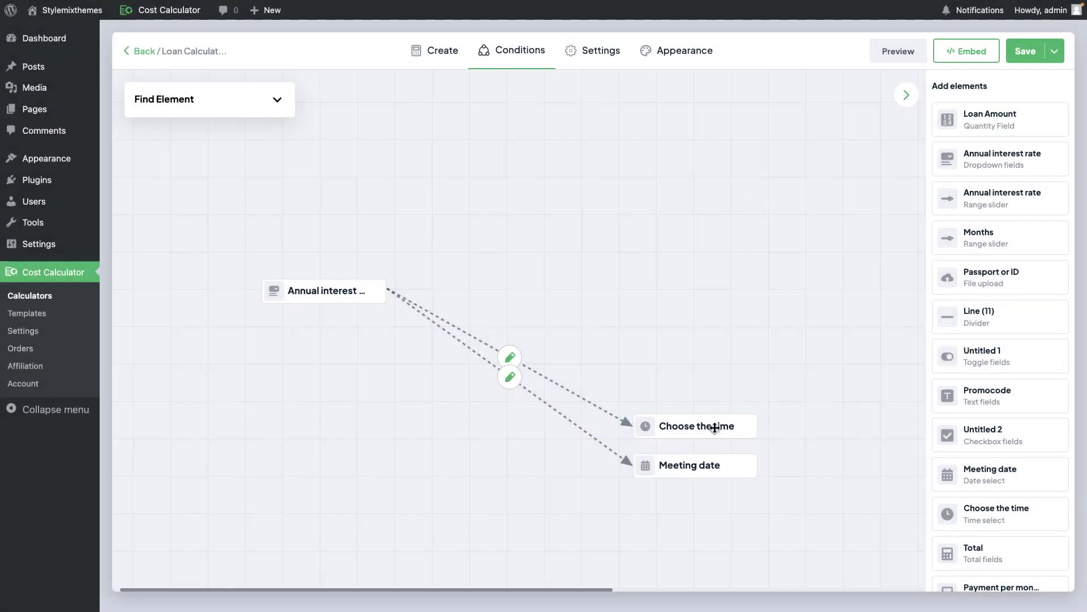
drag(715, 428, 730, 209)
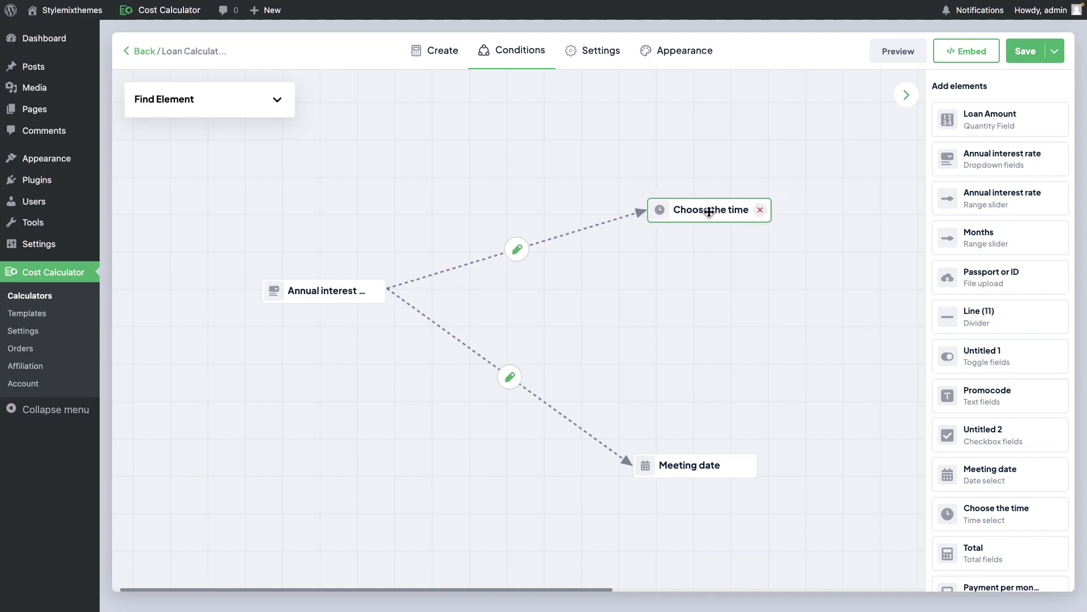
Add a condition to the Annual interest rate to Choose the time link with action Set time at 12:10 pm
click(520, 253)
click(373, 218)
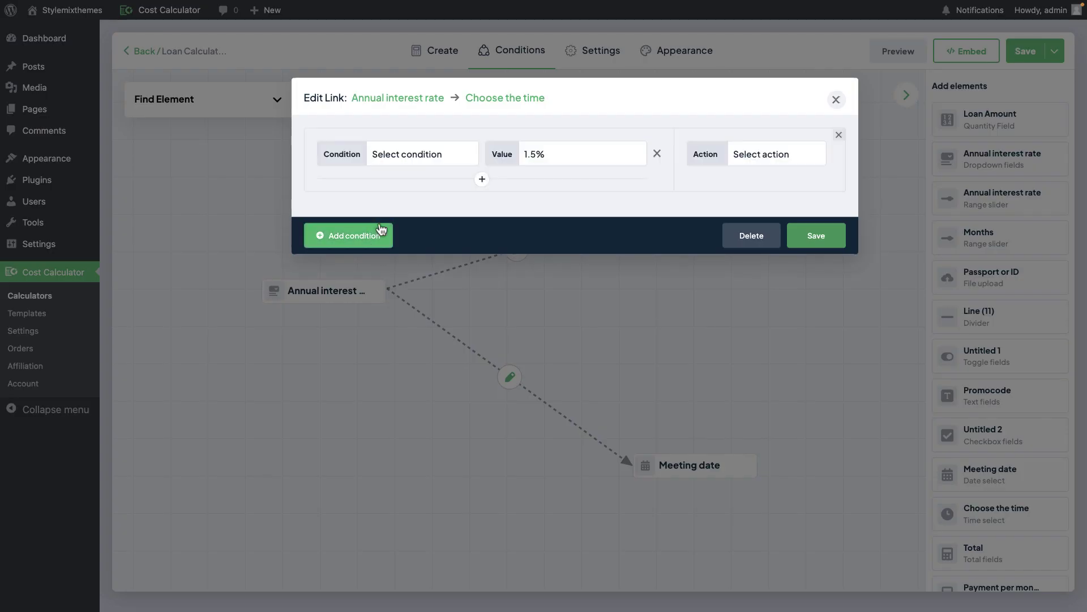
click(736, 158)
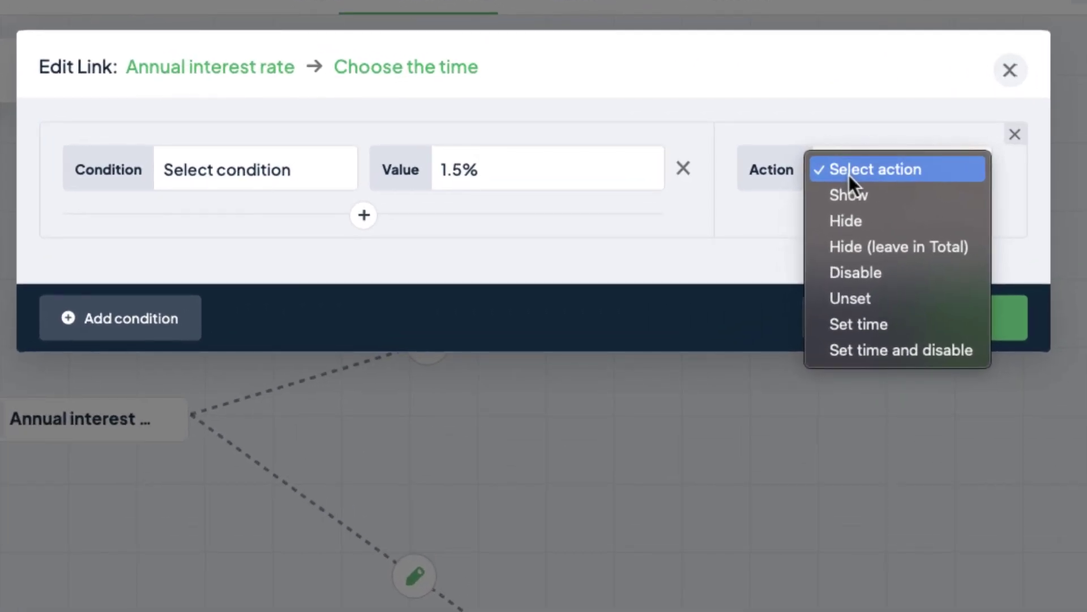
click(897, 323)
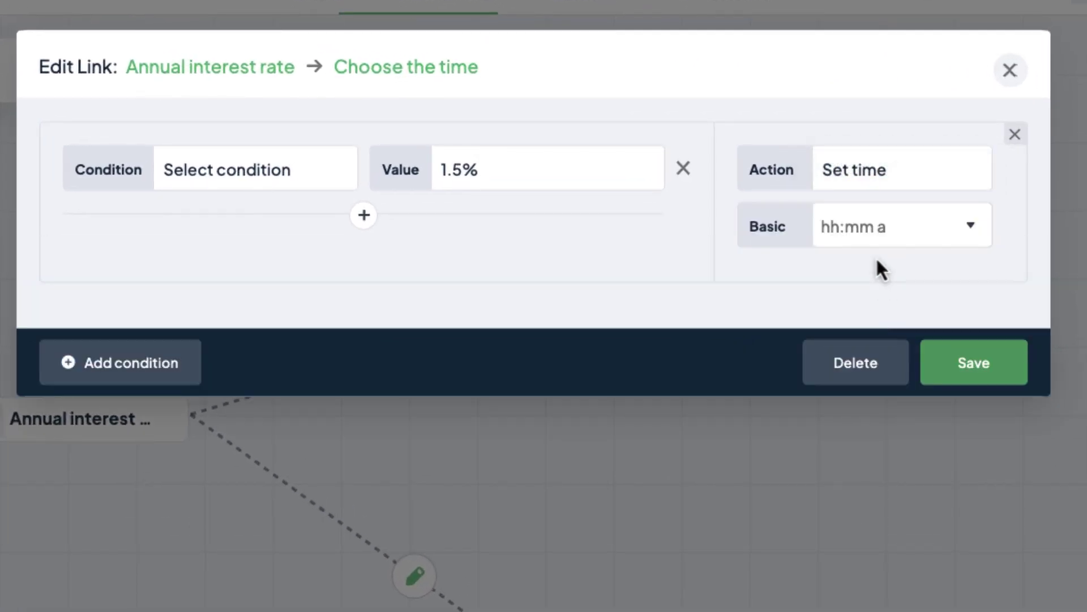
click(867, 230)
scroll(1016, 232, down, 1)
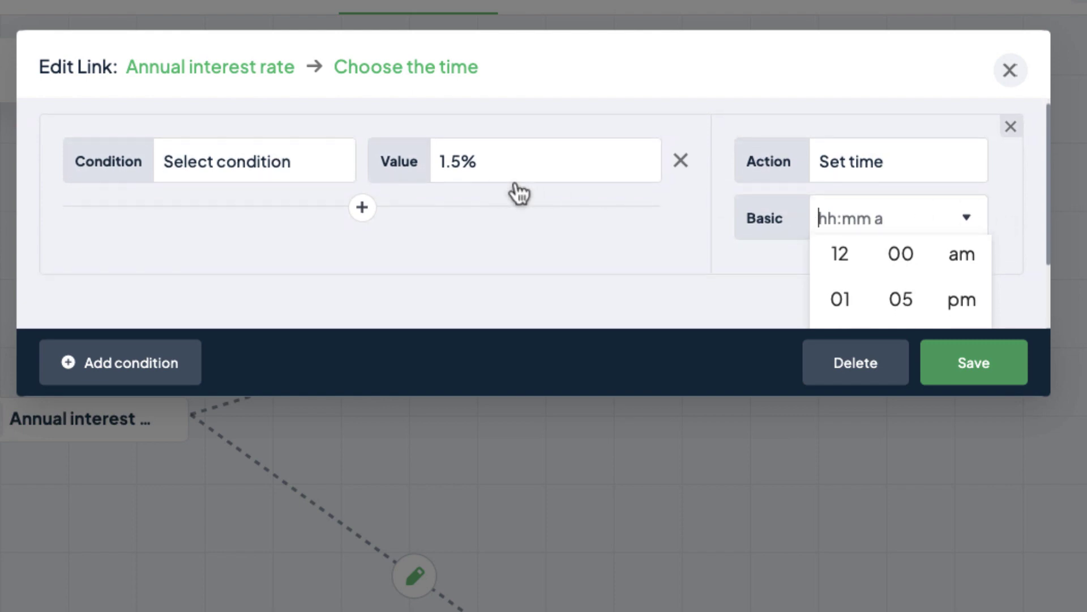
click(840, 258)
scroll(1009, 286, down, 1)
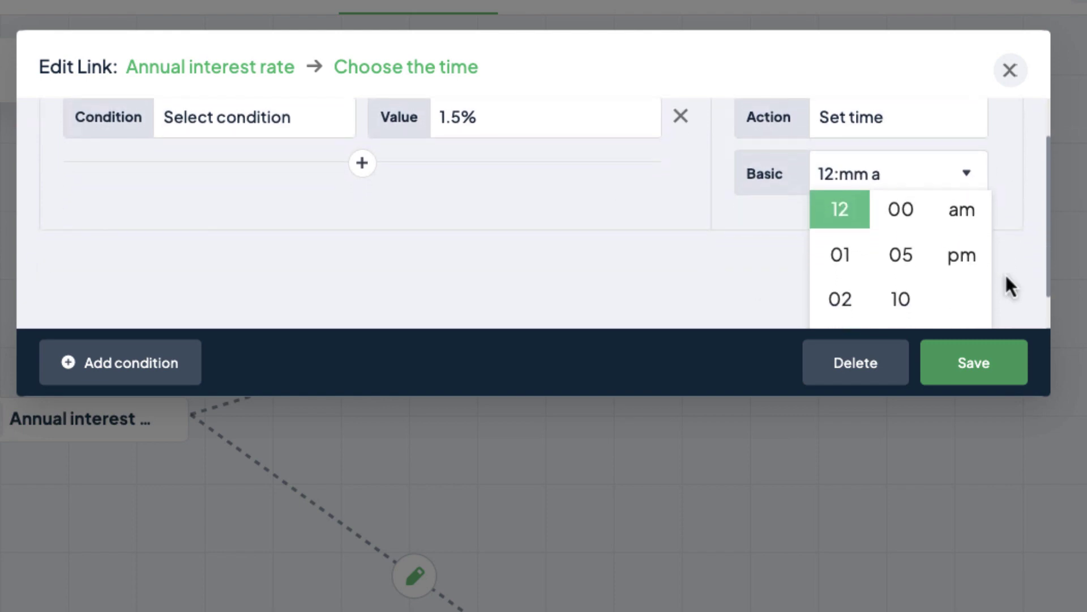
click(906, 296)
click(962, 251)
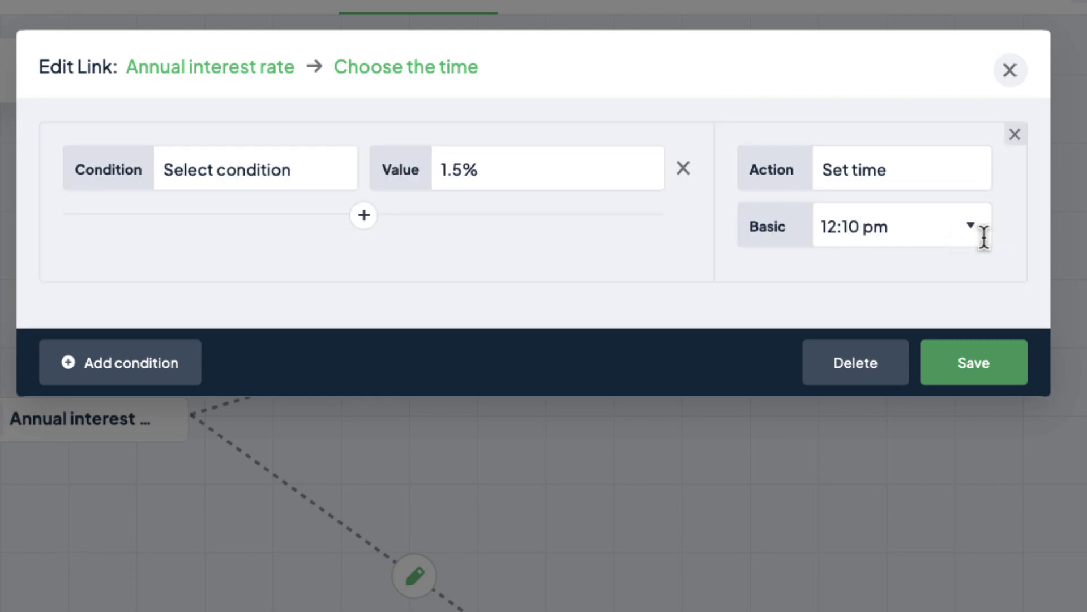
Set the Choose the time link's condition to Is selected with value 3% and save the link
click(343, 170)
click(280, 198)
click(498, 170)
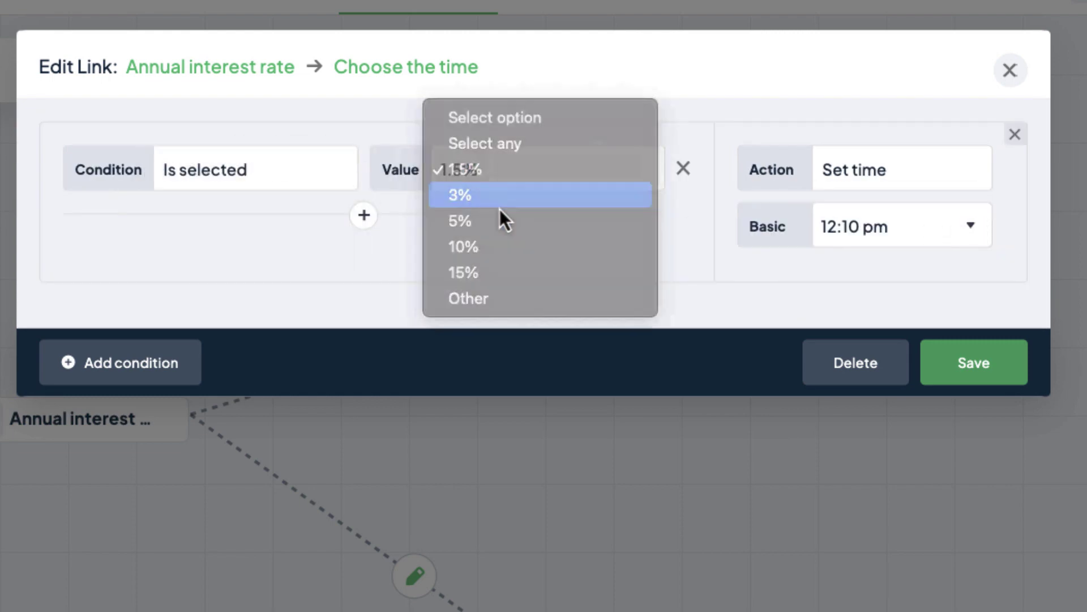
click(500, 206)
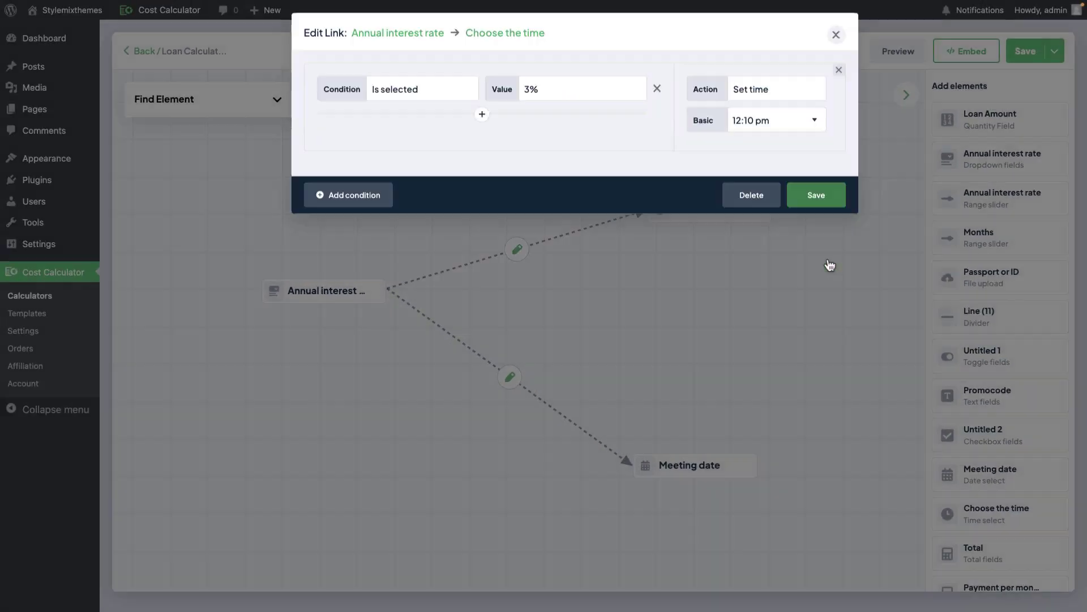
click(816, 195)
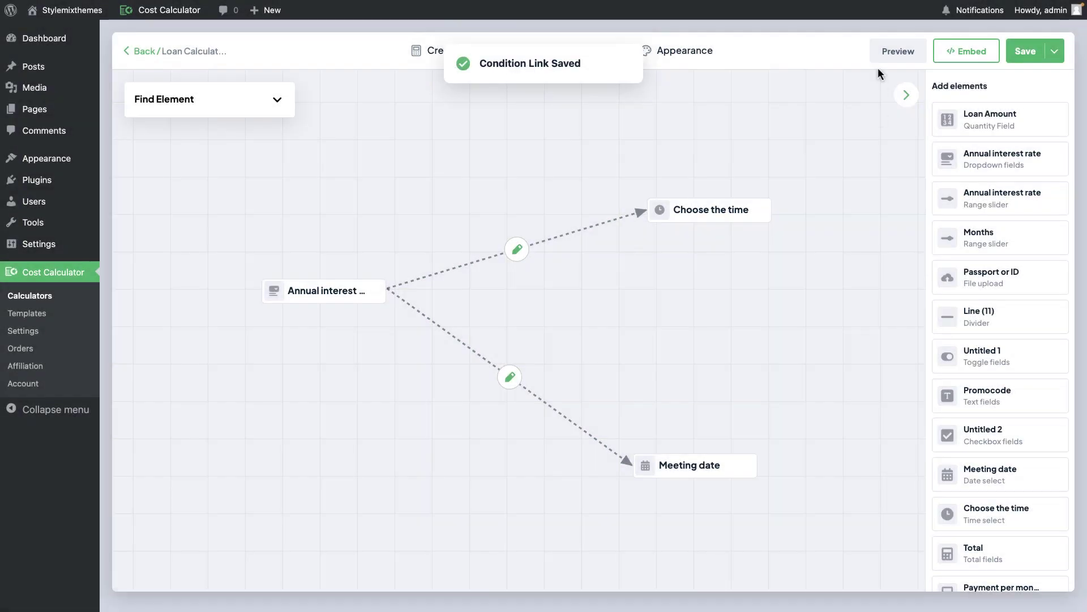
Preview the calculator with the Annual interest rate dropdown set to 3% and check the Choose the time field
click(887, 57)
scroll(695, 323, down, 4)
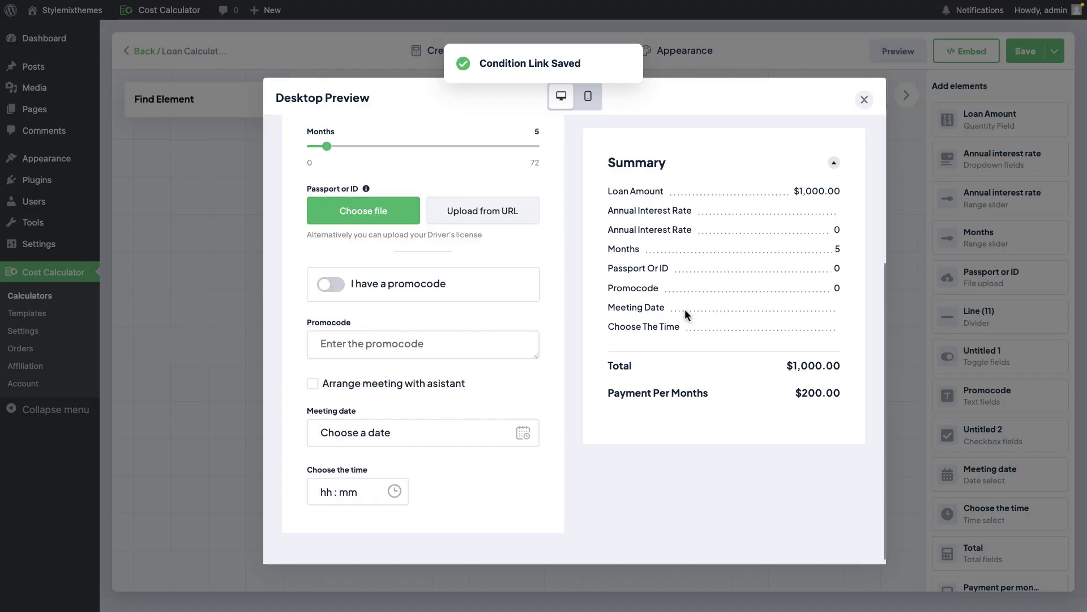
scroll(620, 407, up, 4)
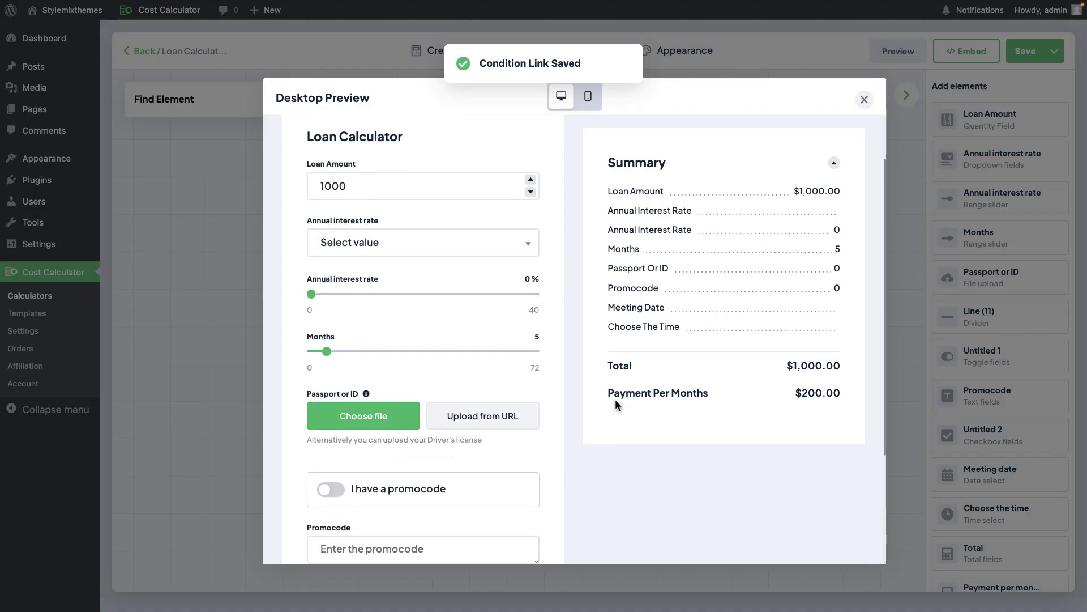
click(431, 247)
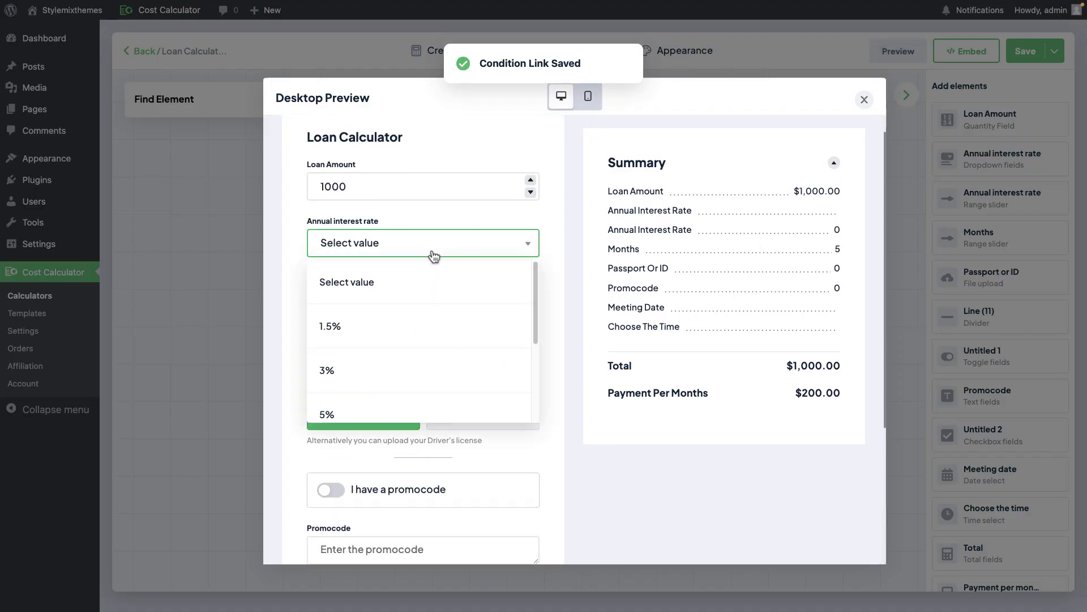
click(356, 368)
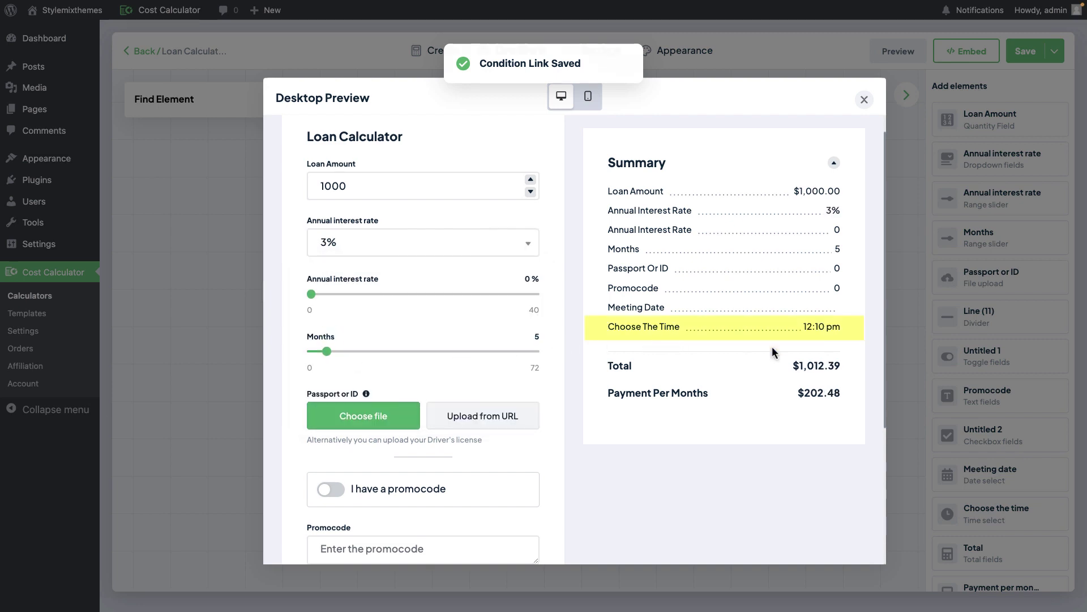
scroll(772, 346, down, 4)
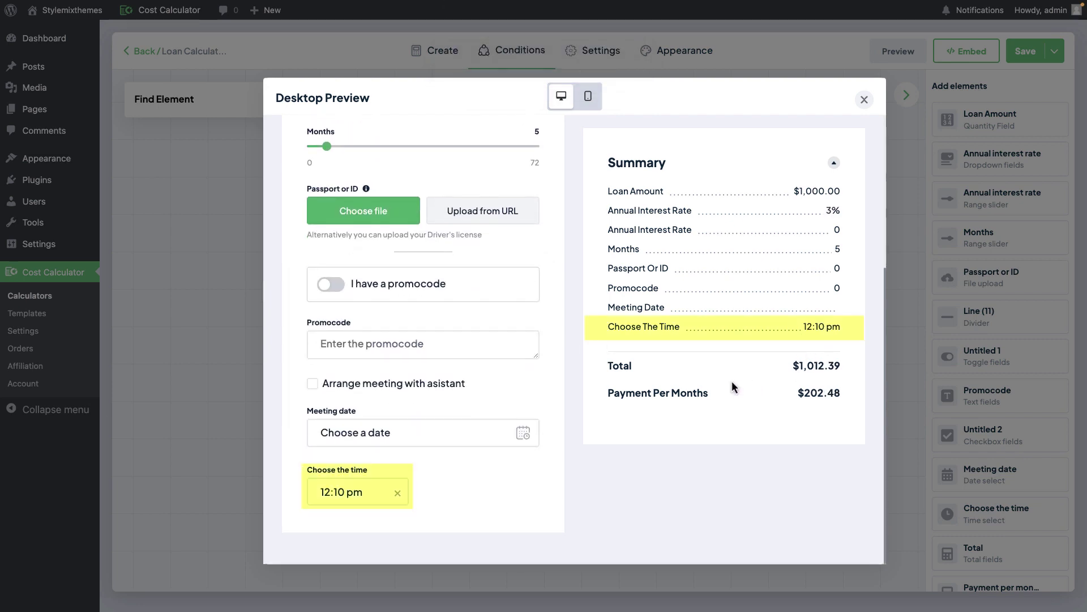
click(864, 100)
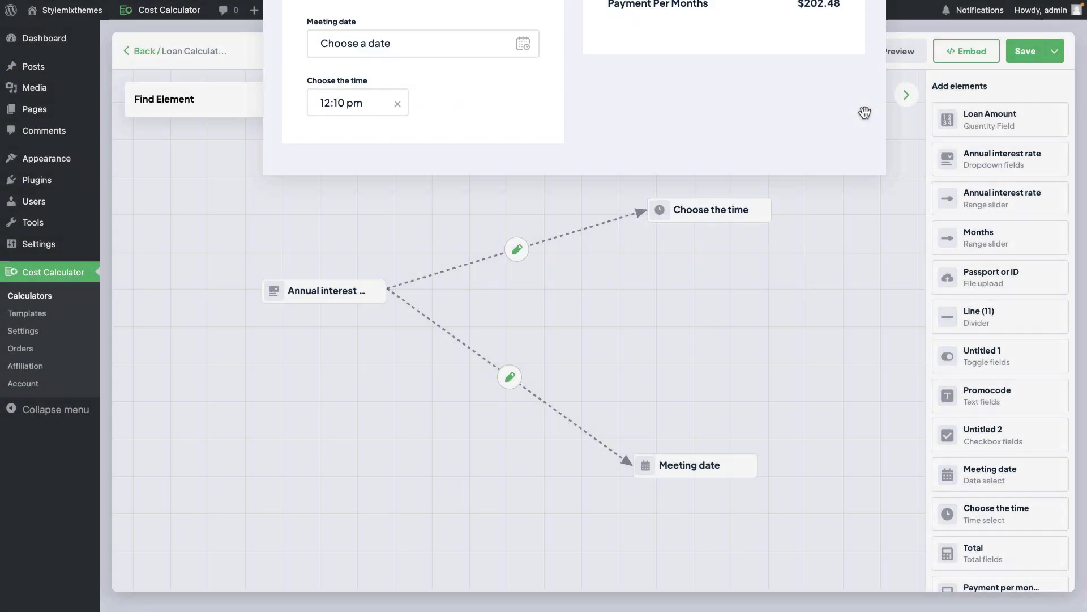
Change the Annual interest rate to Choose the time link's action to Set time and disable, and save the link
click(517, 249)
click(773, 163)
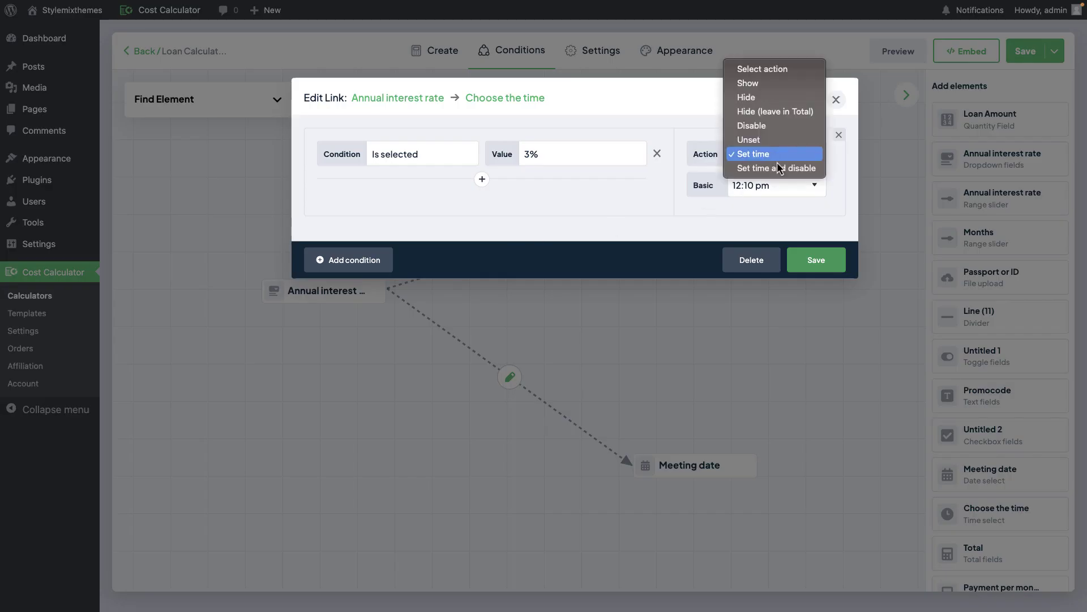
click(778, 168)
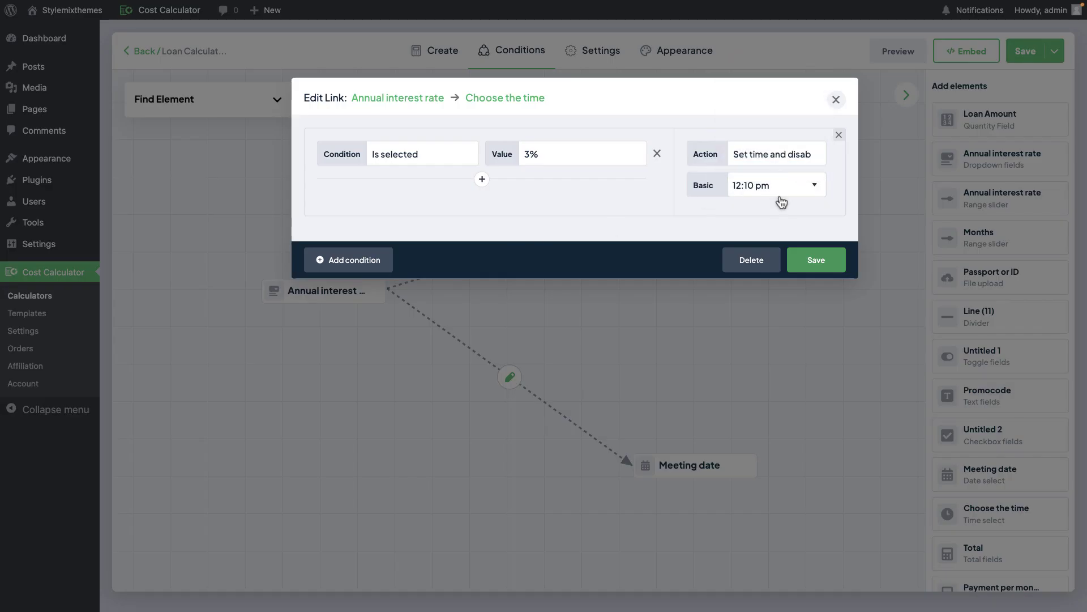
click(815, 266)
Test the Set time and disable action in the preview by choosing 3% as the Annual interest rate
click(895, 56)
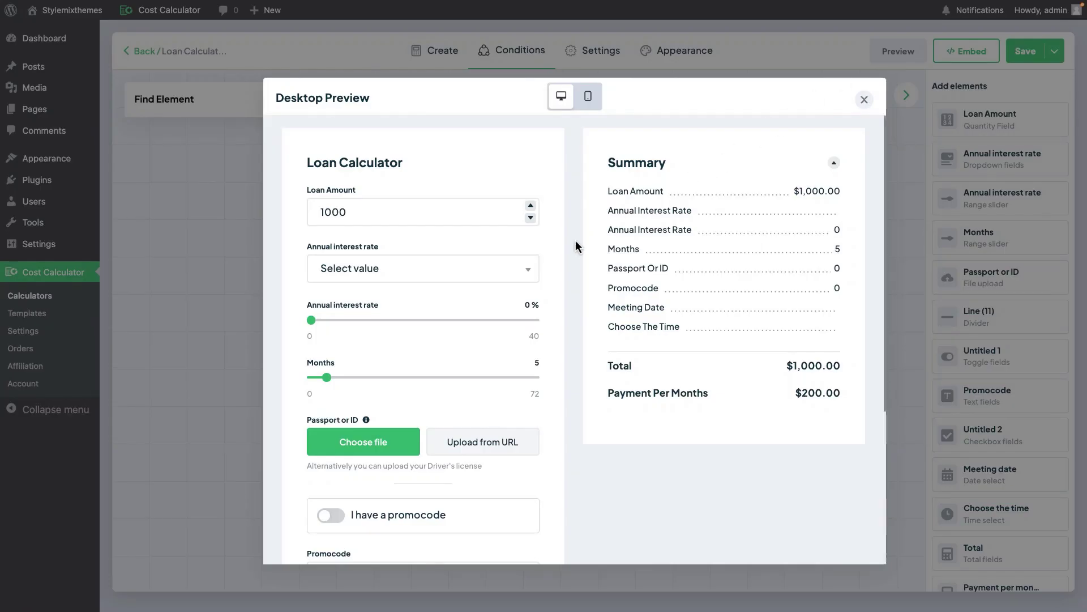
click(433, 276)
click(430, 396)
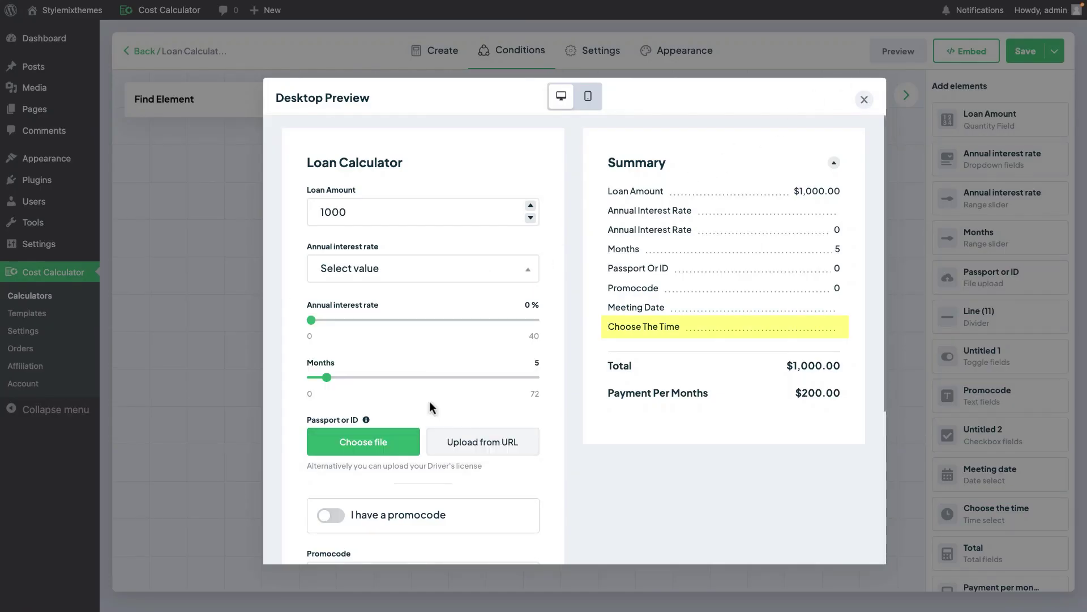
scroll(375, 497, down, 4)
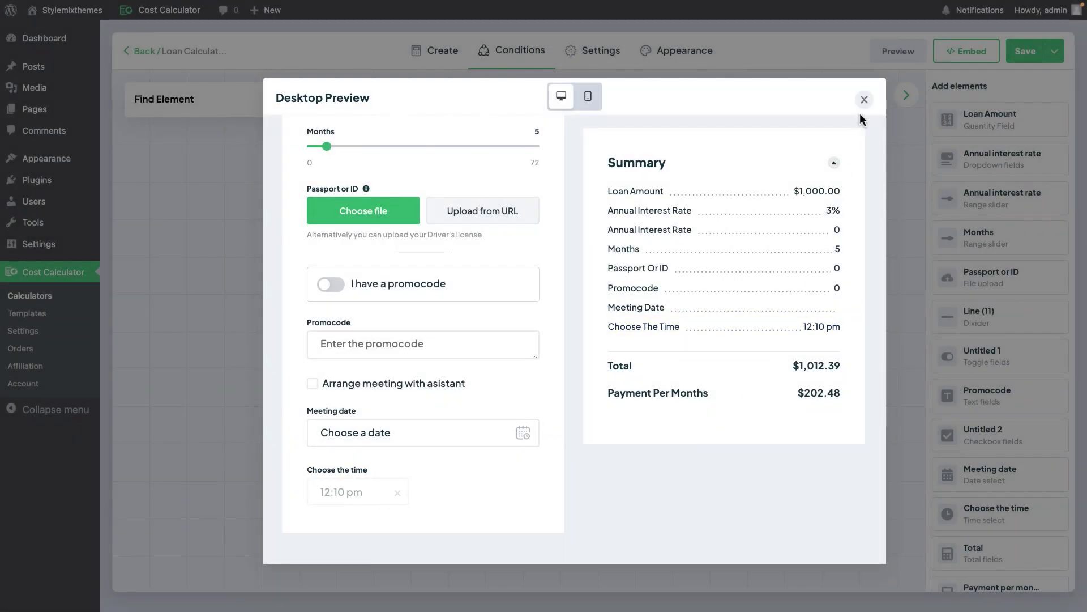
click(864, 100)
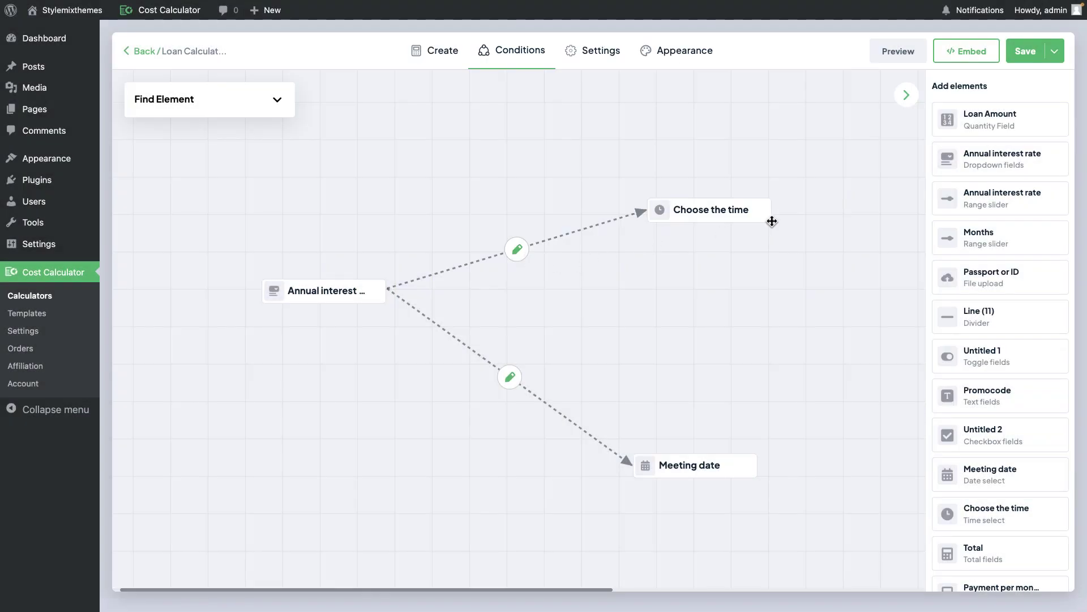
Move Meeting date up below Choose the time and add a Set date condition to its link from Annual interest rate
mouse_move(745, 211)
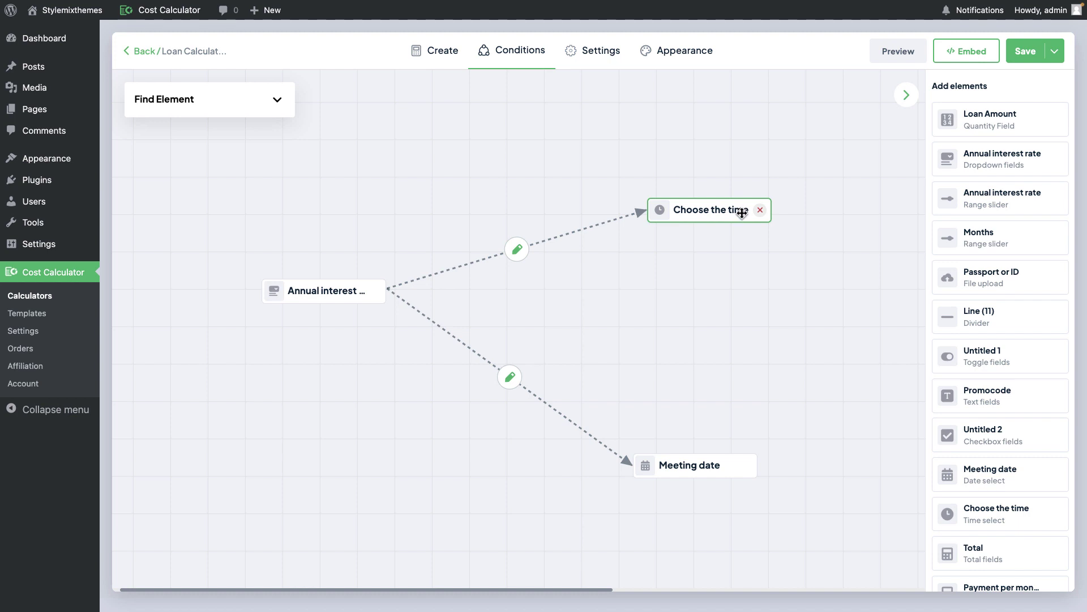
drag(687, 464, 700, 376)
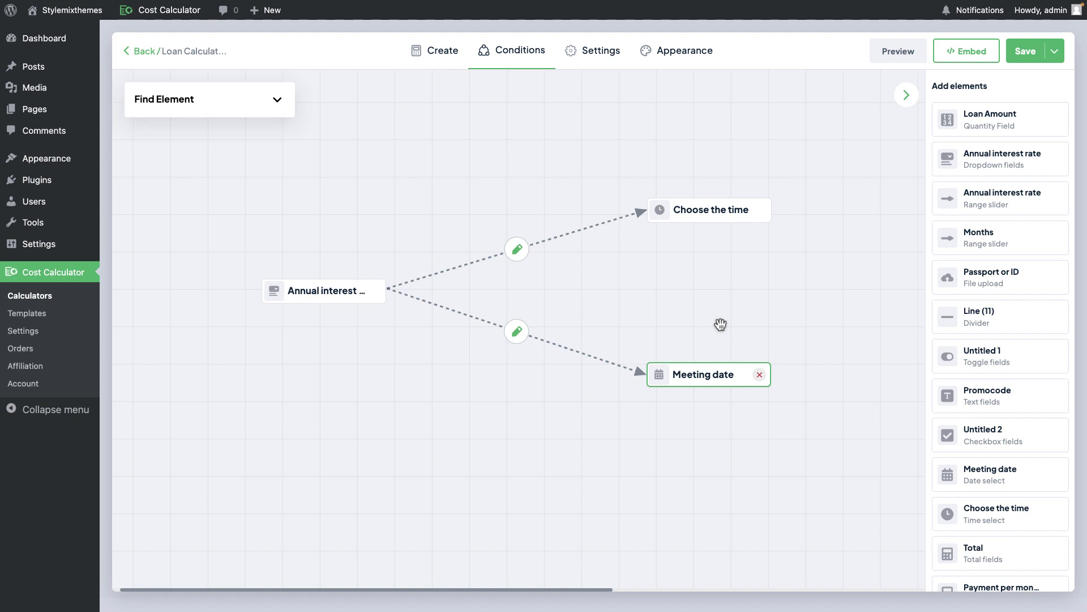
click(518, 333)
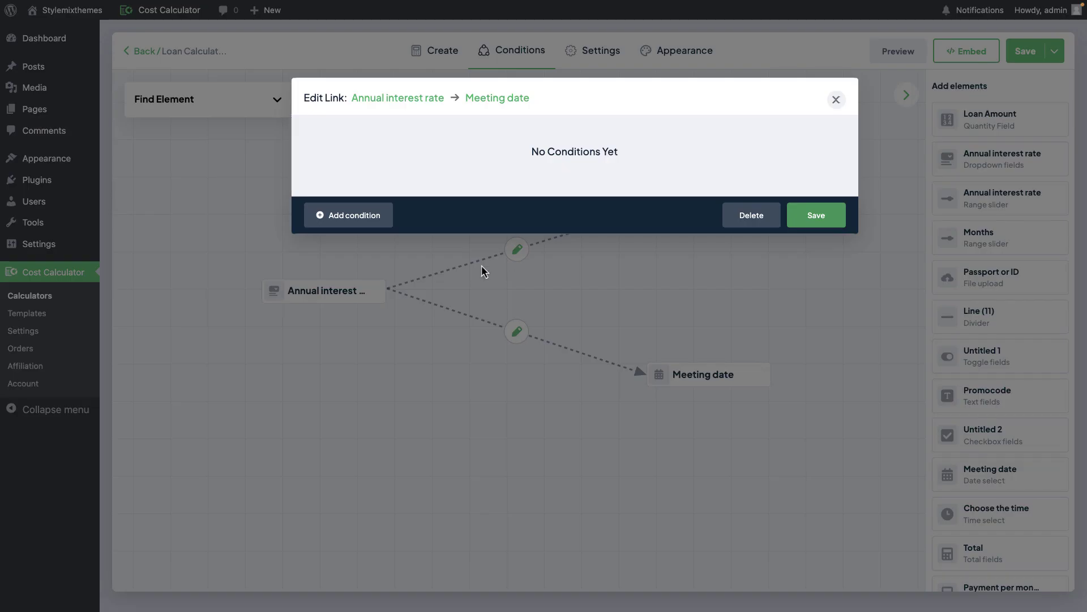
click(378, 215)
click(783, 164)
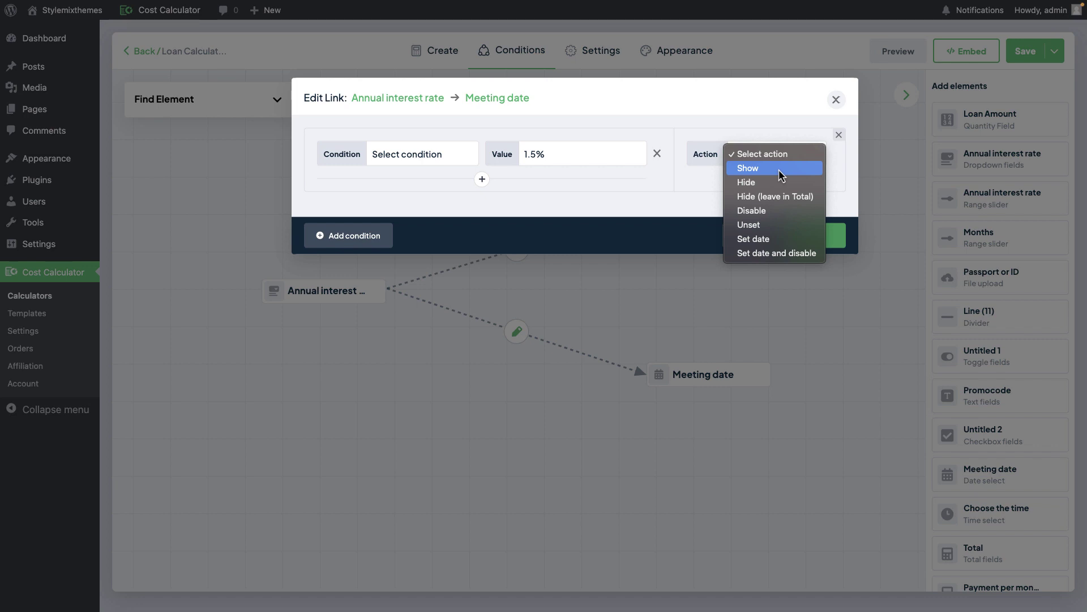
click(787, 240)
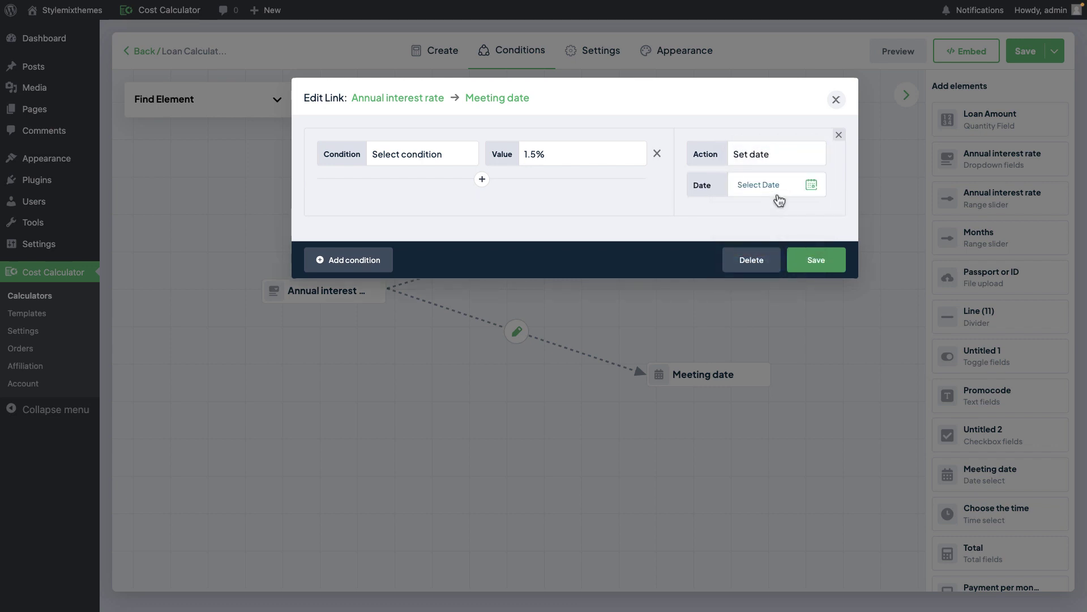
Switch the Meeting date condition's action to Set date and disable, delete that condition and save the link
click(748, 154)
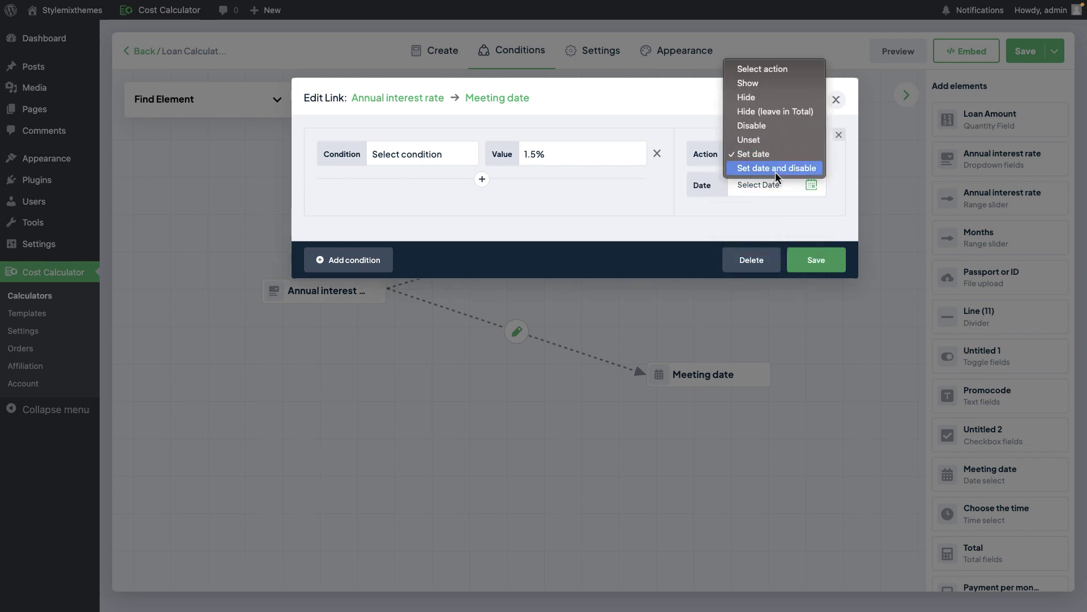
click(783, 215)
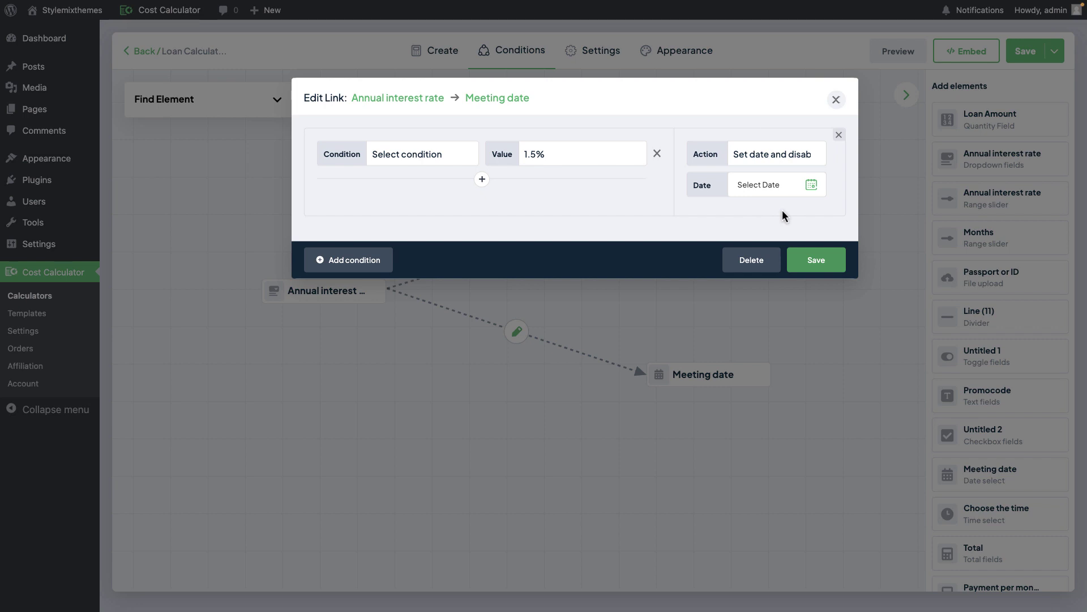
click(839, 135)
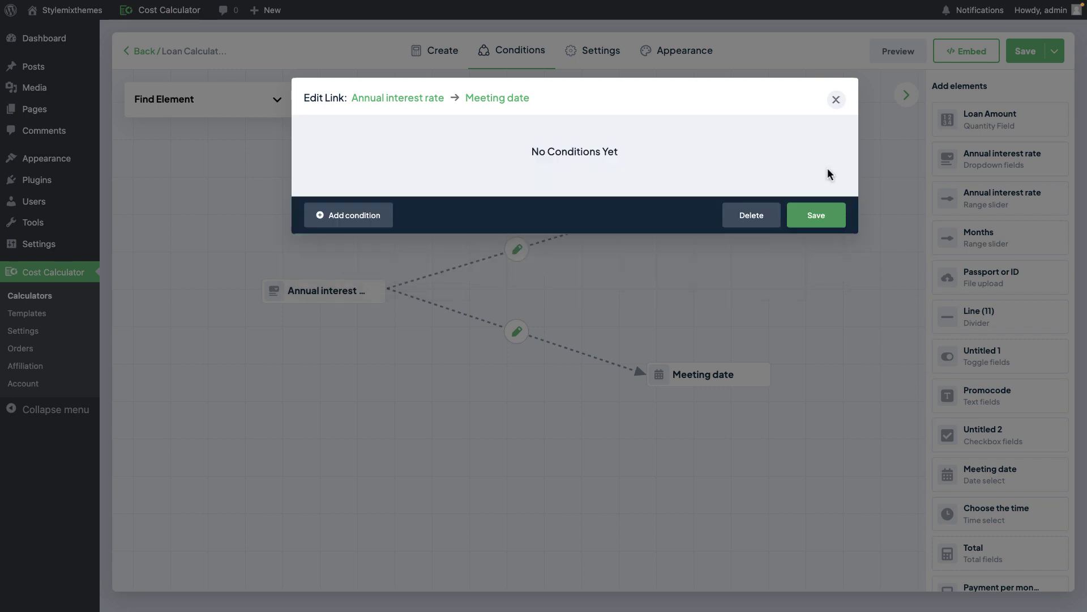
click(816, 215)
Set the Meeting date date picker to With range in the calculator's elements and save the element
click(435, 51)
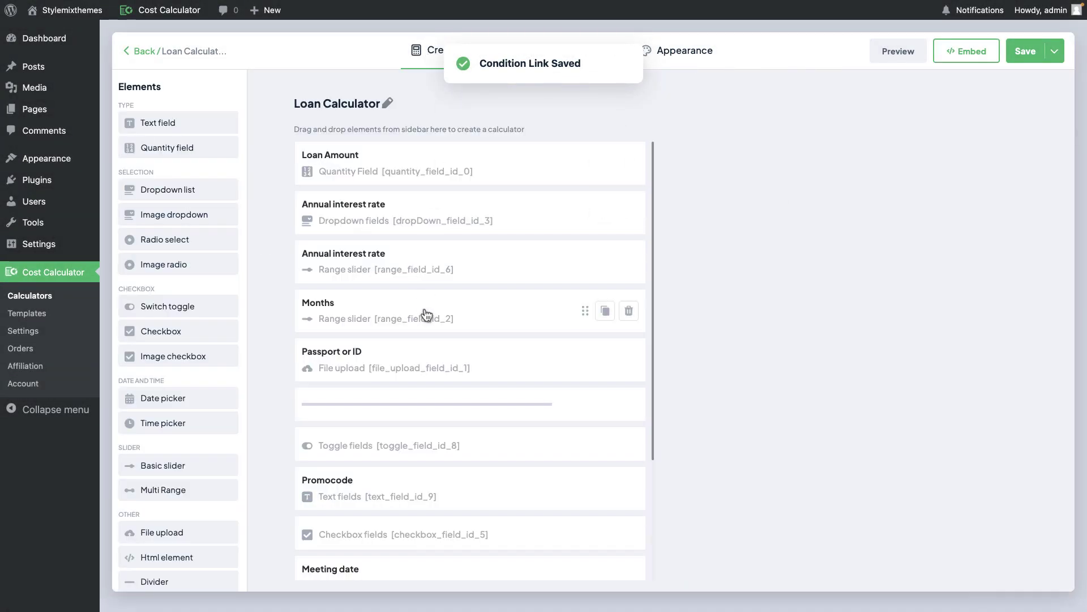
scroll(426, 314, down, 3)
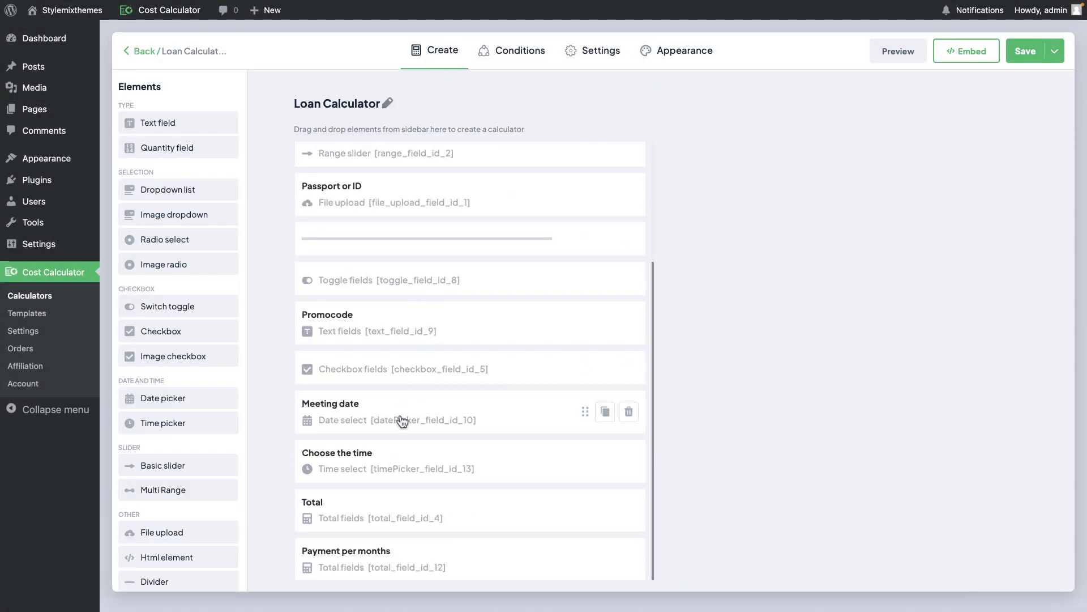
click(402, 420)
click(918, 249)
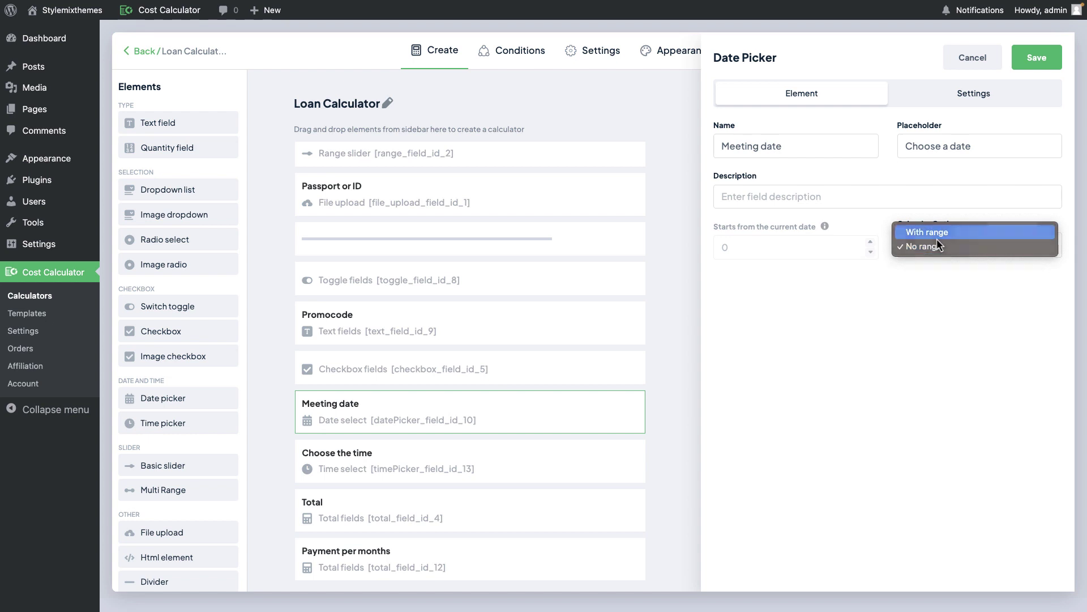
click(937, 236)
click(1034, 58)
Delete the Annual interest rate to Meeting date link and the Meeting date element from the conditions canvas
click(499, 51)
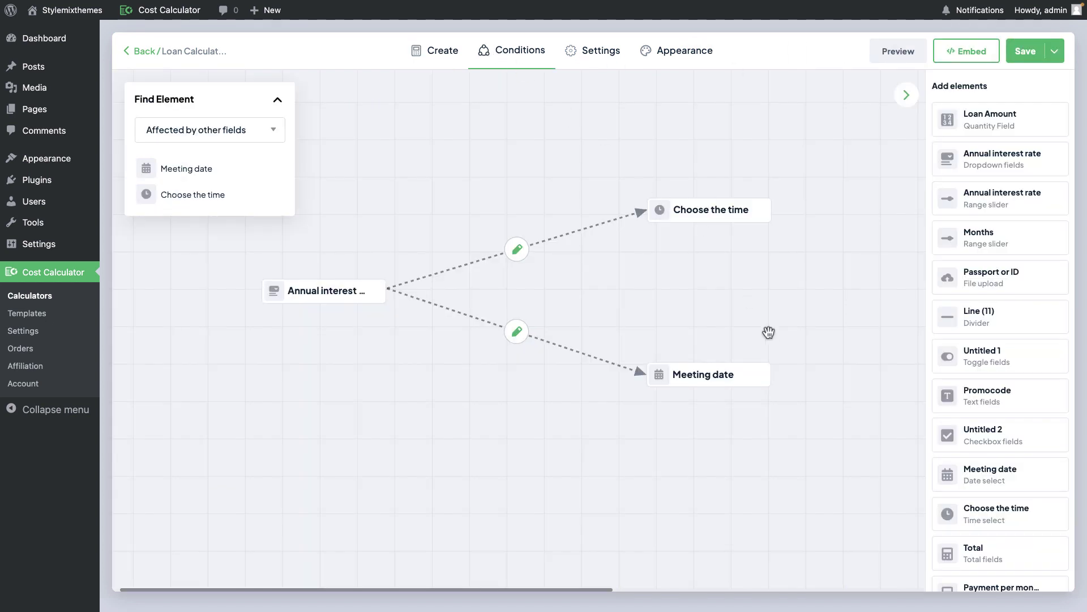
click(518, 332)
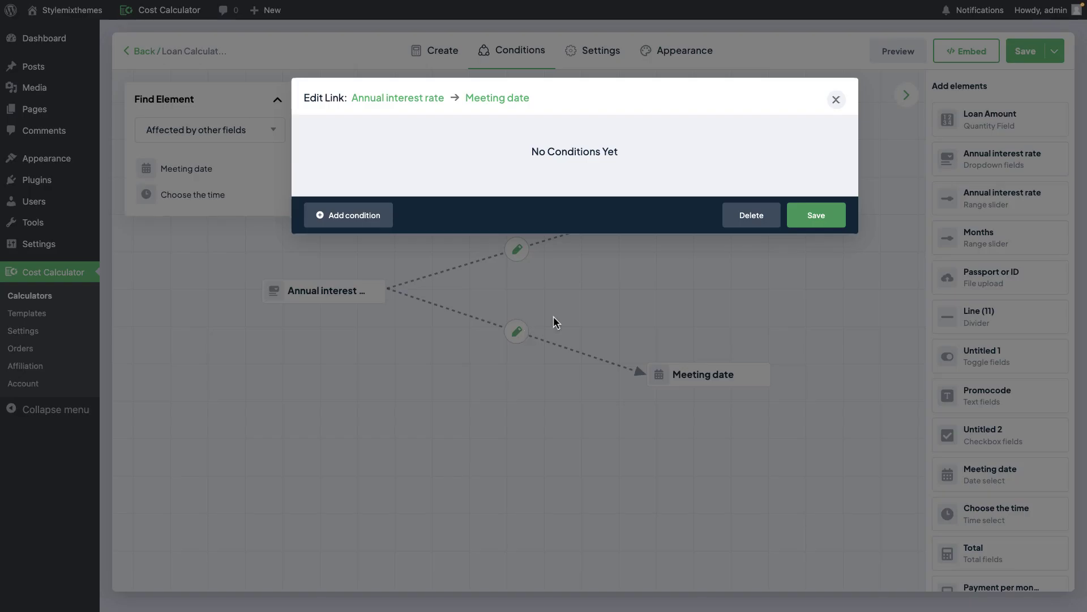
click(741, 217)
click(761, 374)
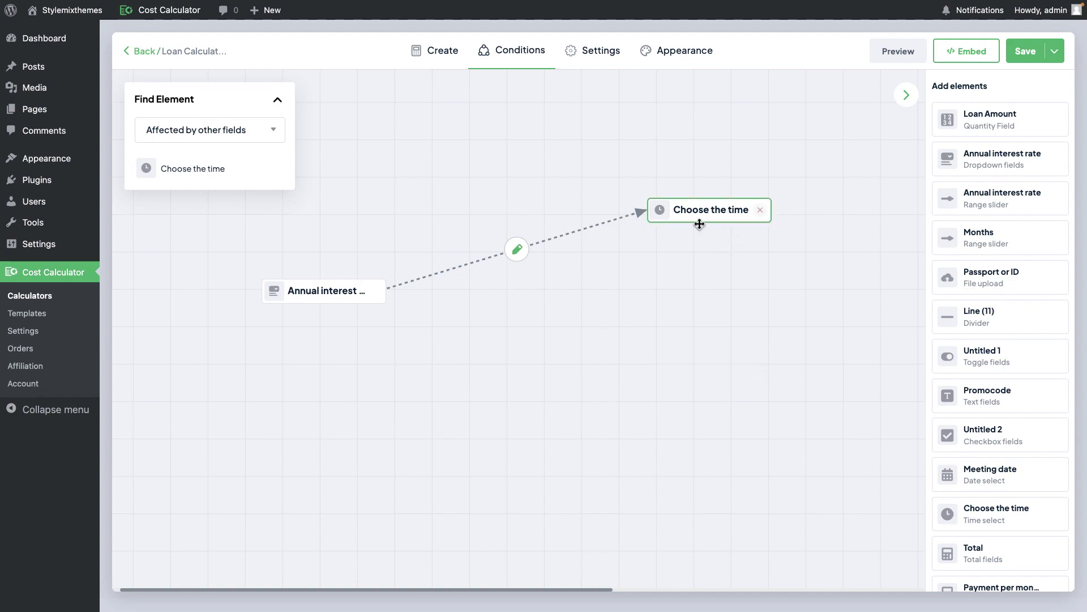
Delete the Annual interest rate to Choose the time link and the Choose the time element from the canvas
click(516, 249)
click(753, 265)
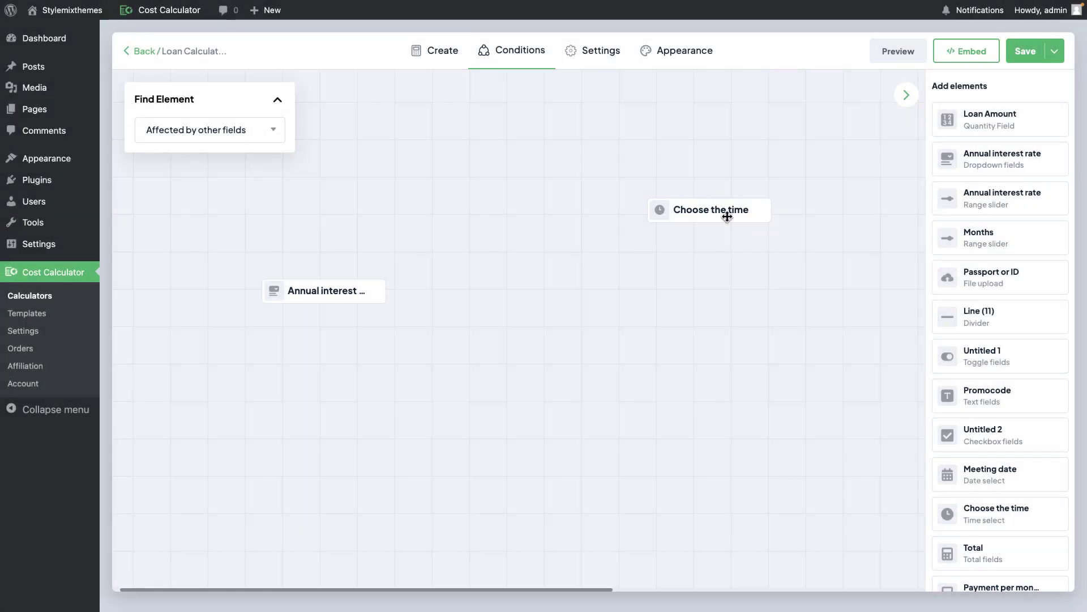
drag(727, 216, 715, 234)
click(729, 231)
Place Meeting date beside Annual interest rate on the conditions canvas and delete both elements
click(995, 475)
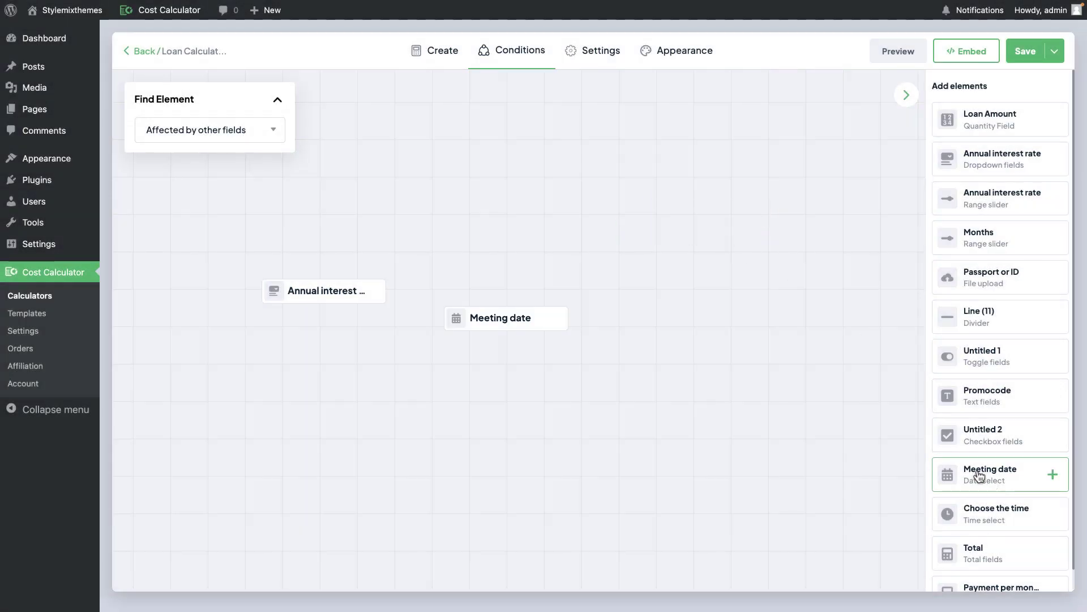
drag(544, 343, 521, 323)
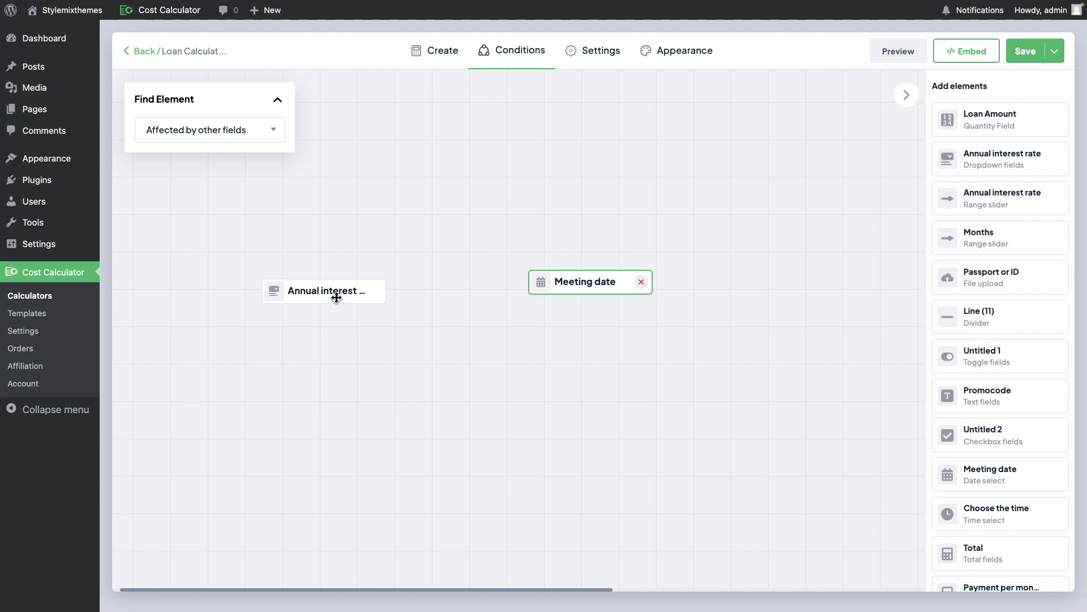
click(337, 297)
click(375, 294)
click(573, 284)
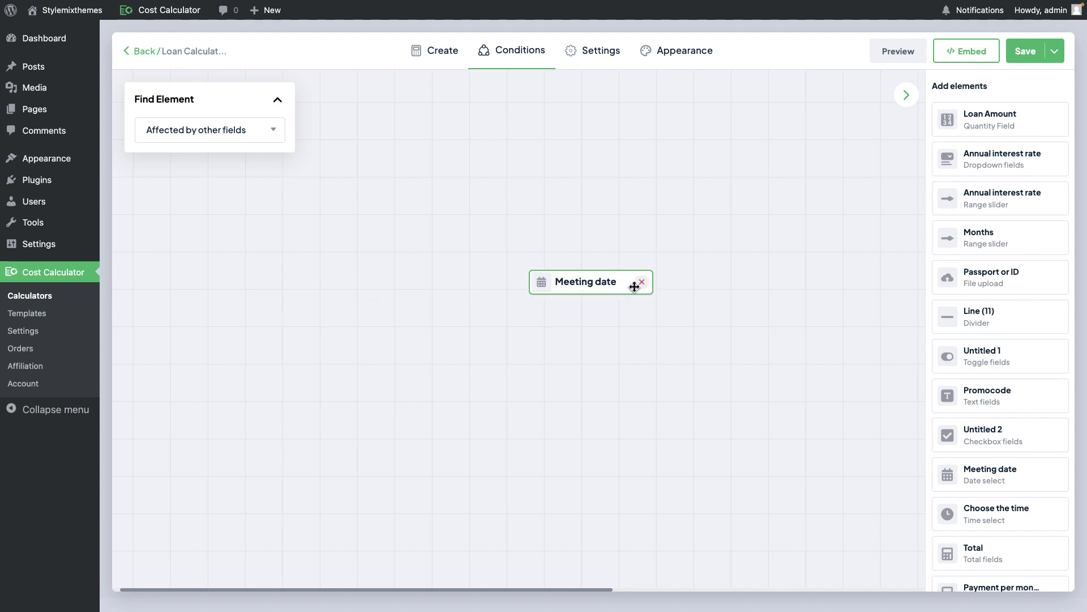
click(642, 282)
Review the Months range slider's element settings, including the unit symbol position options, in the calculator's elements
click(439, 52)
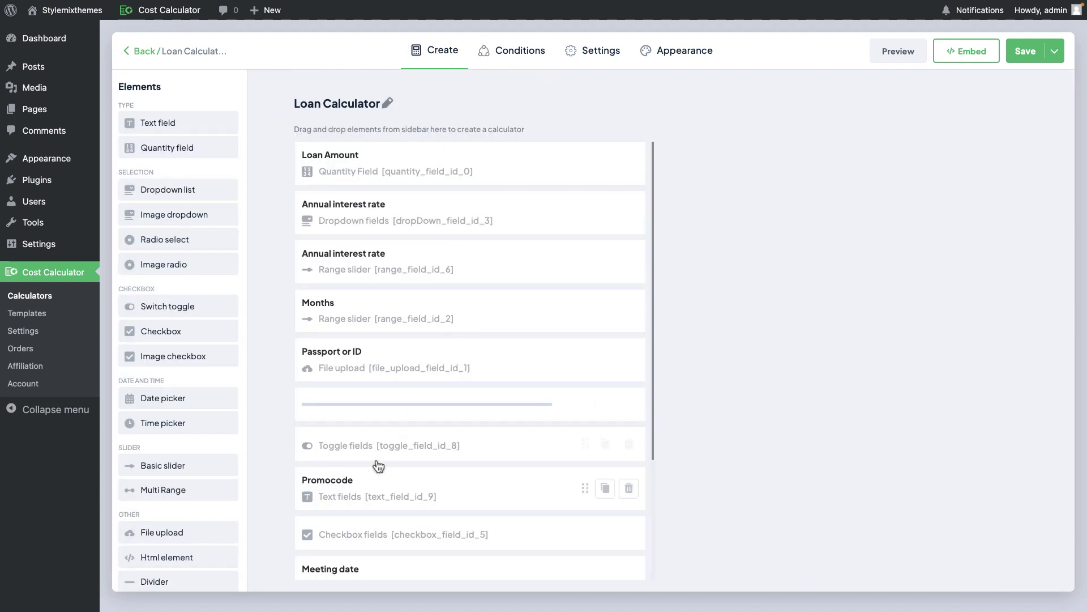
click(391, 321)
click(963, 350)
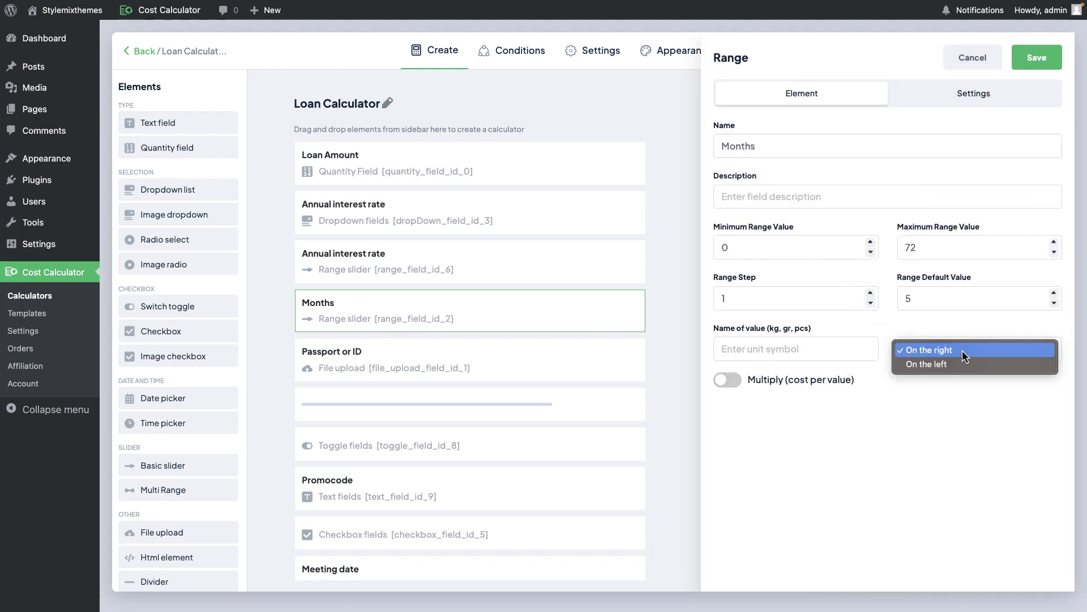
click(963, 350)
scroll(456, 439, down, 3)
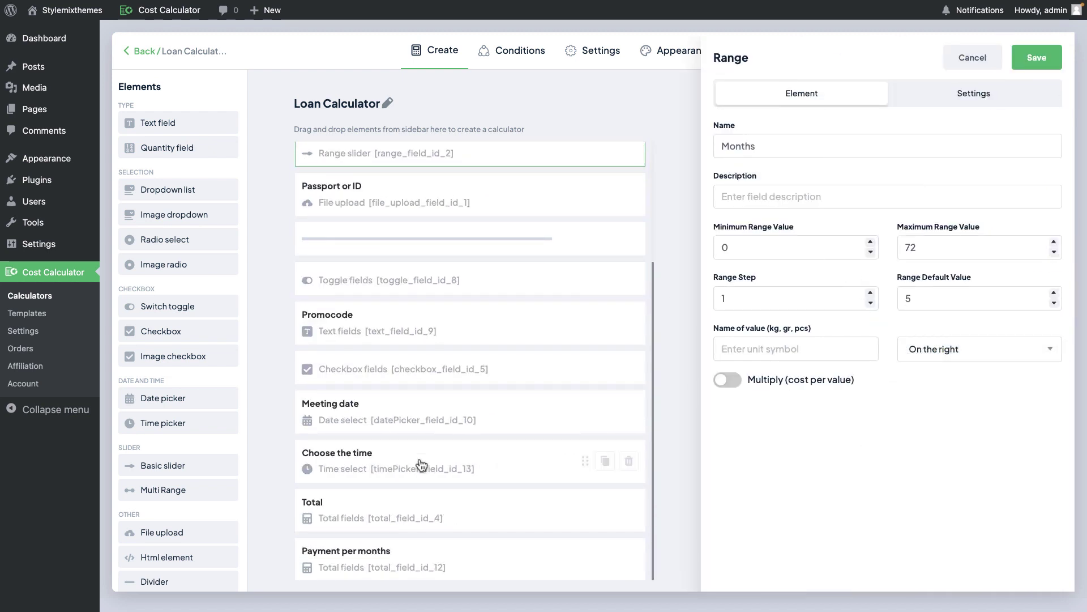
Change the Meeting date element's calendar option from No range to With range and save its settings
click(410, 416)
click(946, 249)
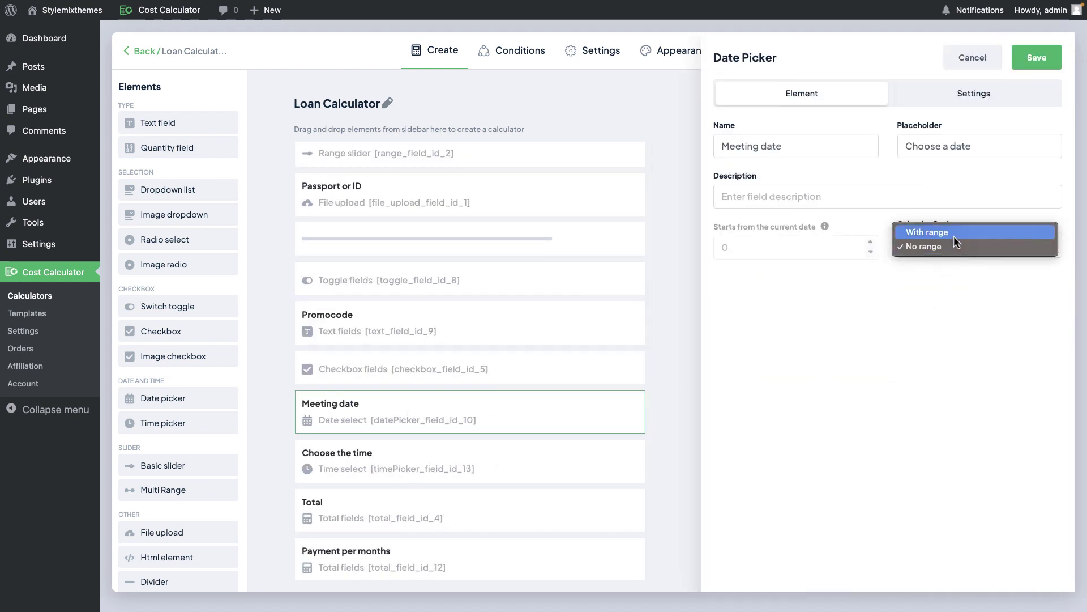
click(954, 232)
click(1037, 57)
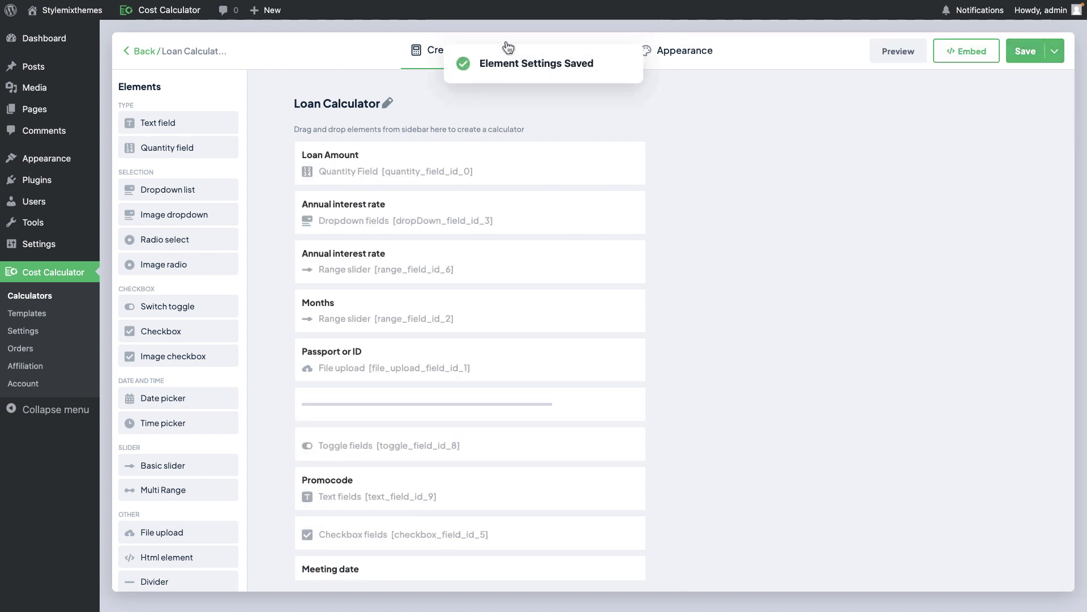
Place Meeting date and Months on the conditions canvas, with Months above Meeting date
click(512, 38)
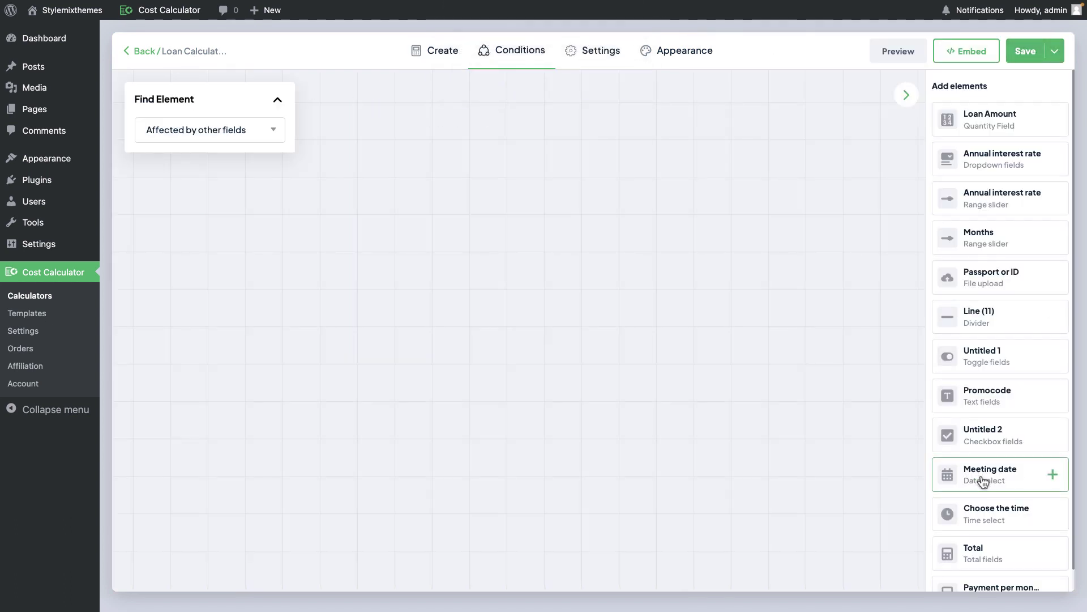
click(1051, 473)
drag(506, 321, 533, 315)
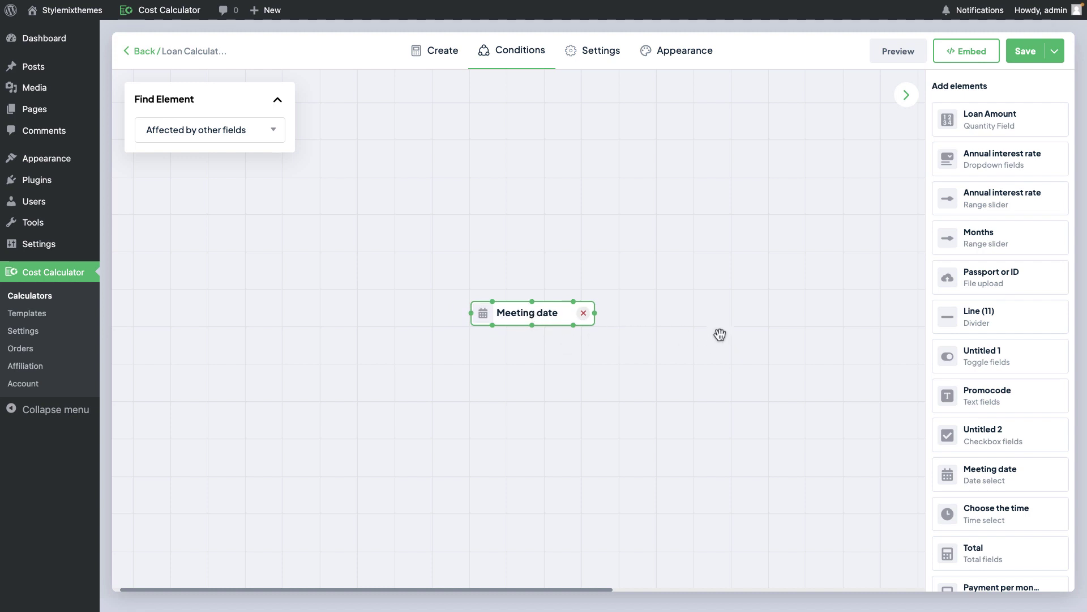
click(1049, 239)
drag(449, 324, 578, 247)
Link Meeting date to Months, add a condition to the link, and review the available condition options
drag(498, 313, 631, 266)
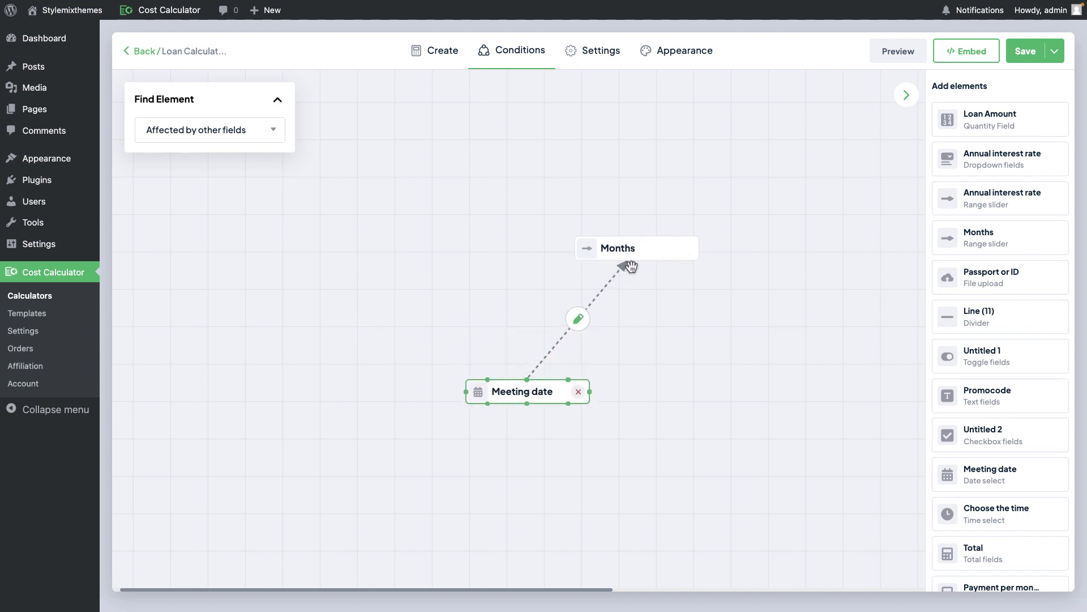
mouse_move(527, 380)
mouse_down()
mouse_move(626, 274)
mouse_move(609, 250)
mouse_move(639, 266)
mouse_up()
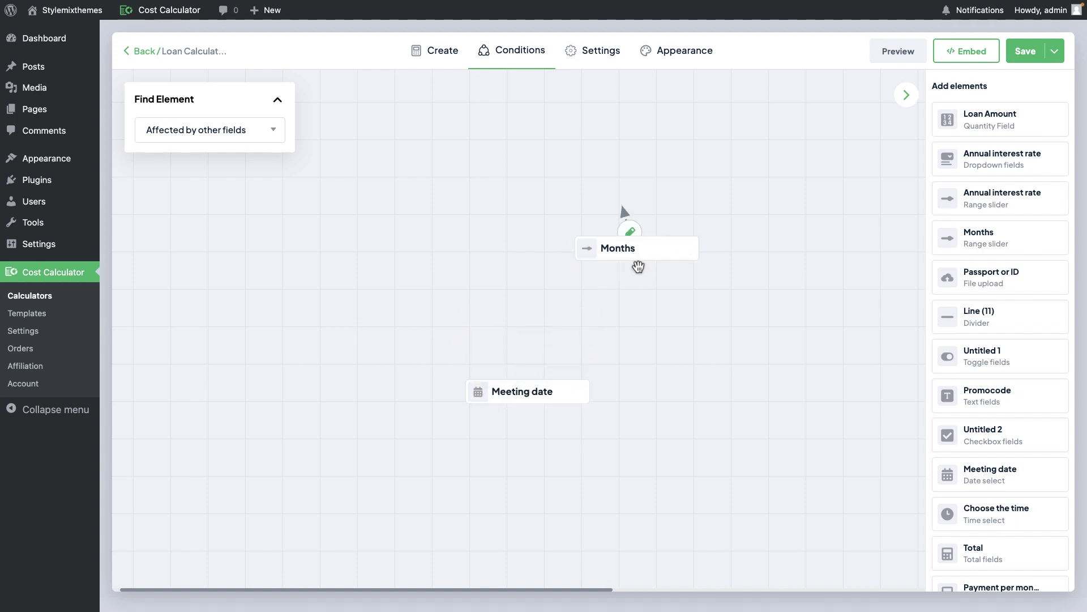
drag(527, 385, 637, 260)
click(638, 330)
click(317, 234)
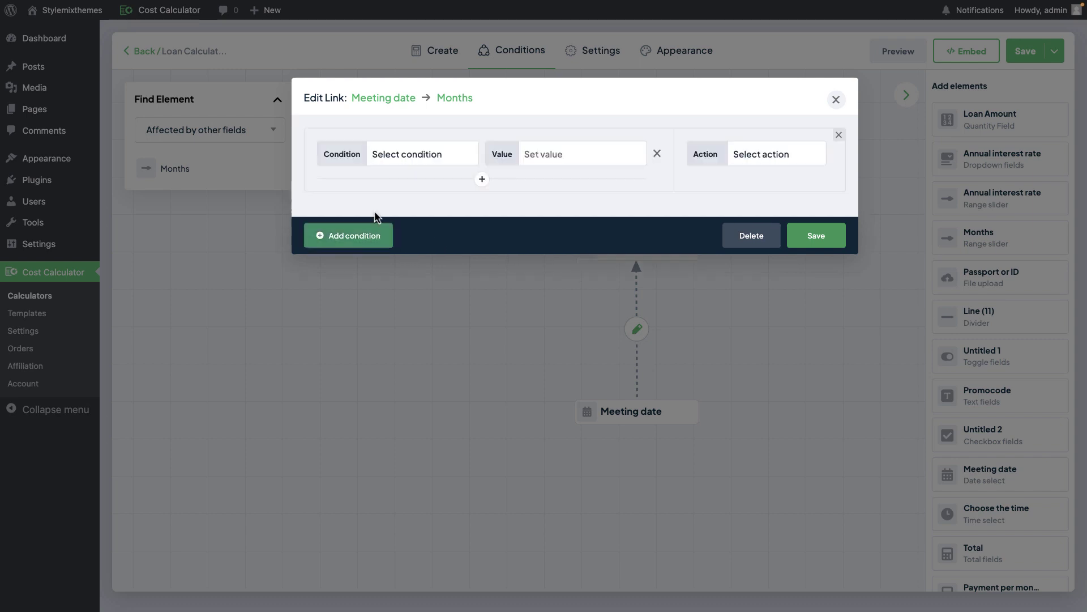
click(425, 154)
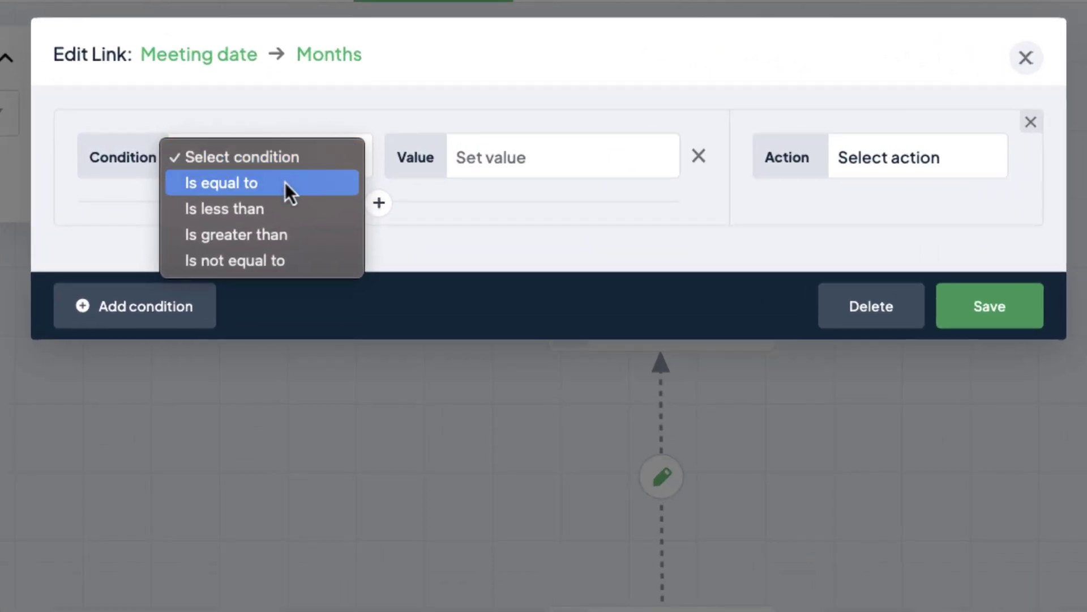
click(630, 232)
click(1026, 58)
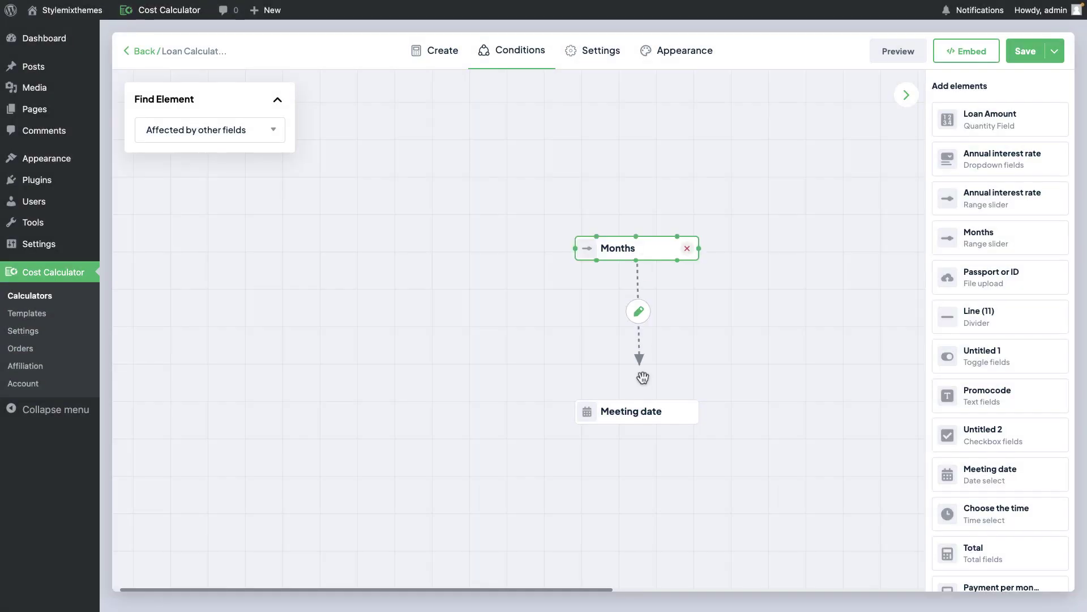
Add a condition to the Months to Meeting date link with the action Set period from 21/09/2023 to 29/09/2023
click(637, 329)
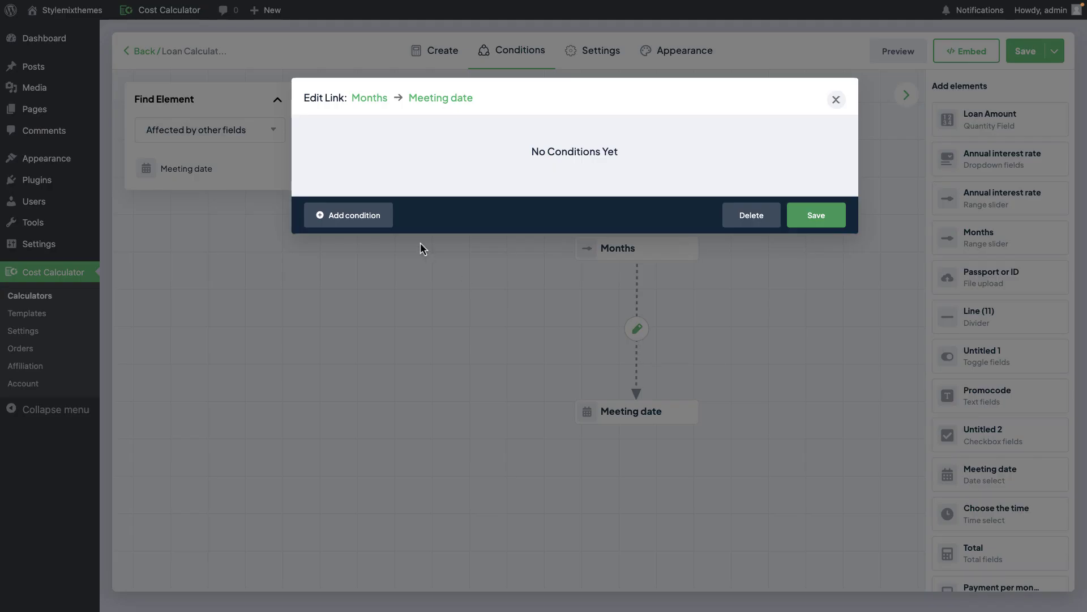
click(348, 214)
click(802, 152)
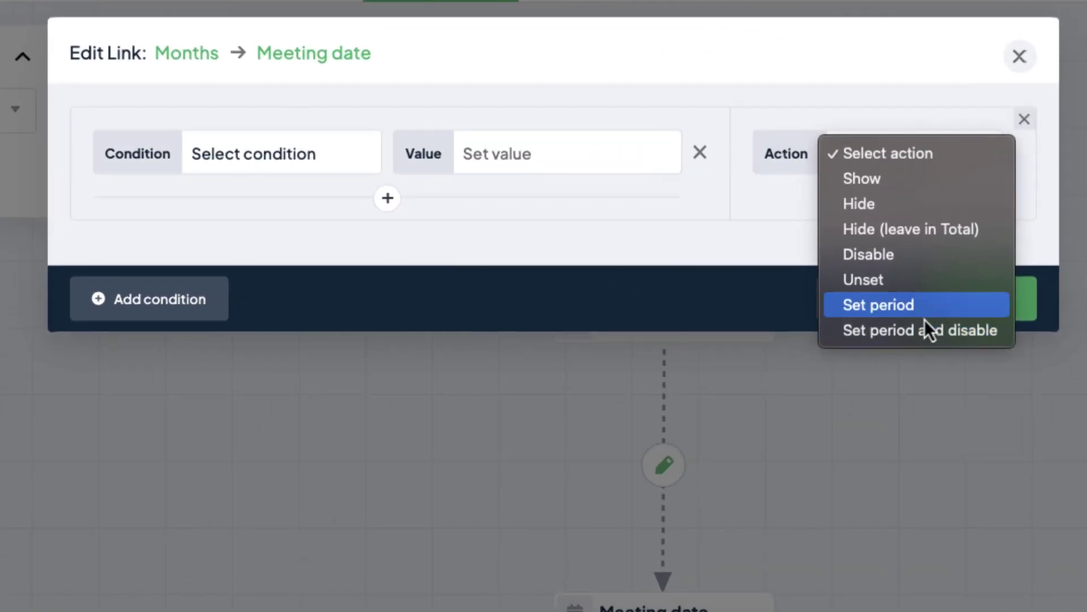
click(970, 311)
click(872, 214)
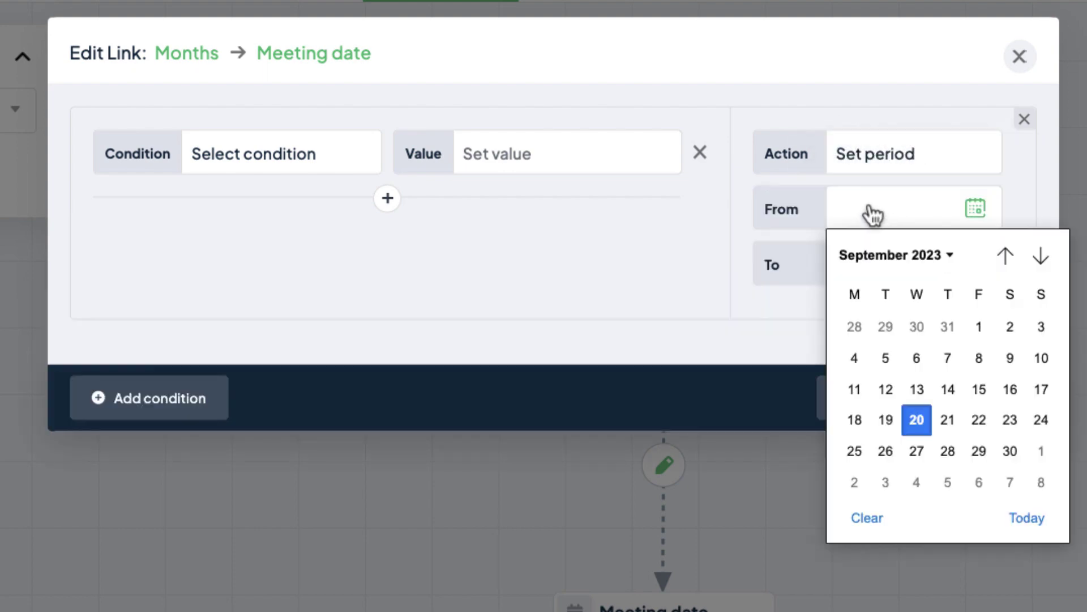
click(947, 422)
click(908, 278)
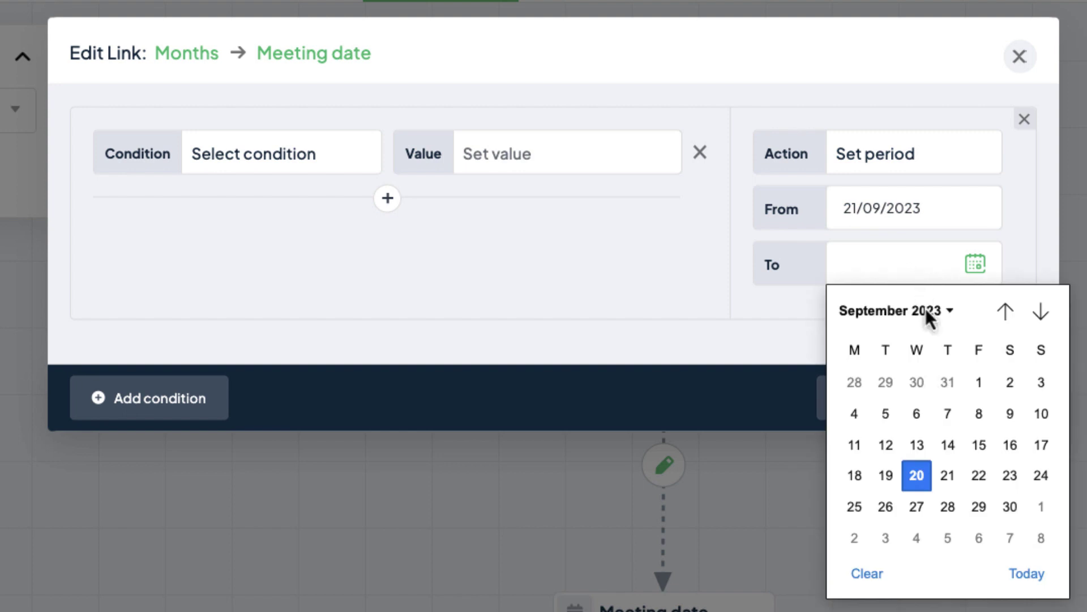
click(973, 512)
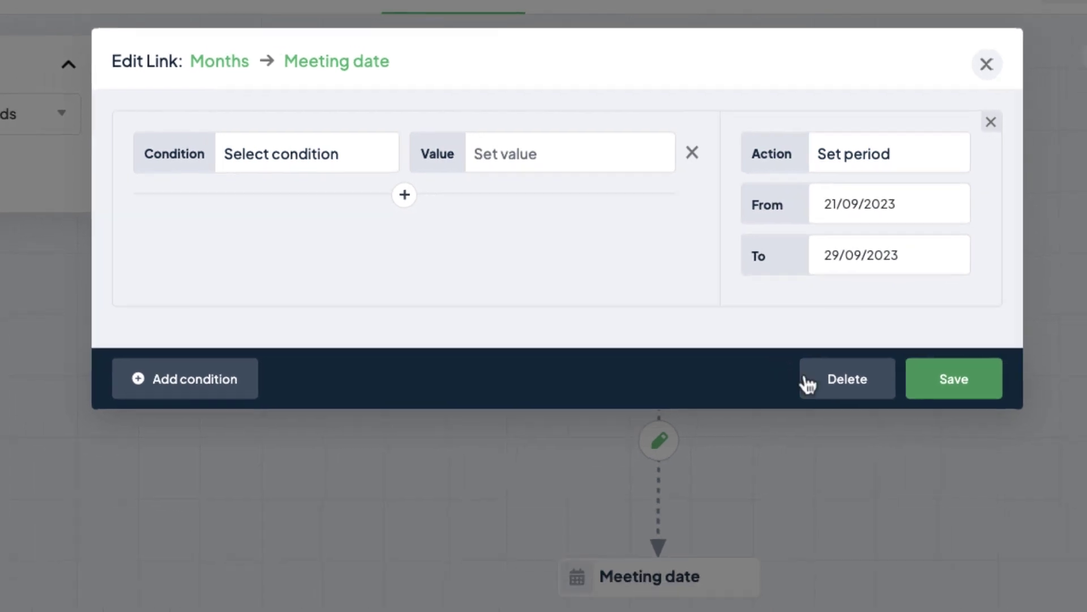
Delete the Months to Meeting date link and clear both elements from the conditions canvas
click(825, 400)
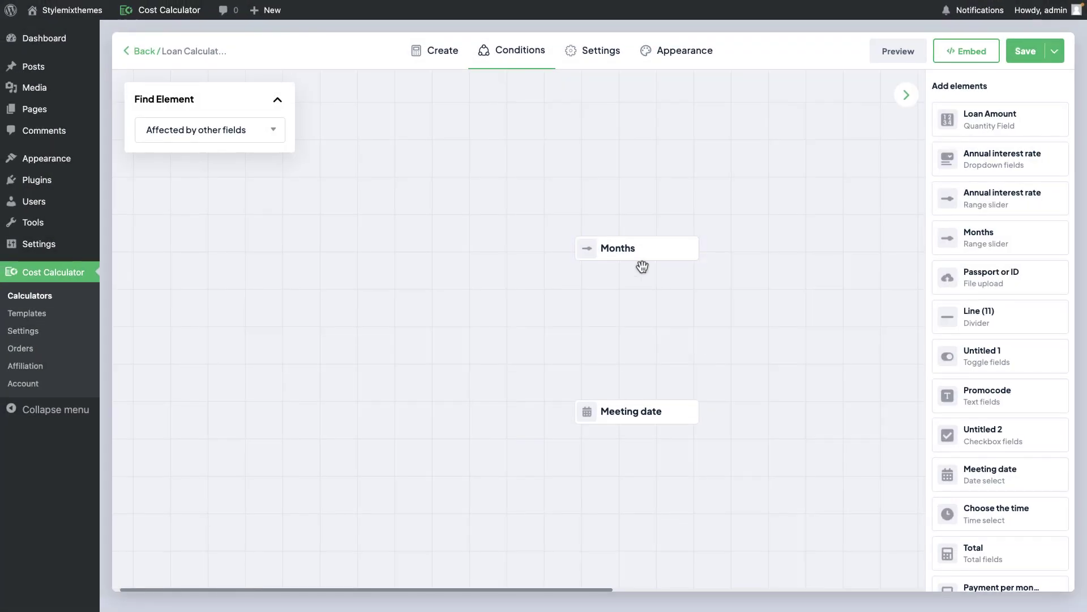
click(684, 248)
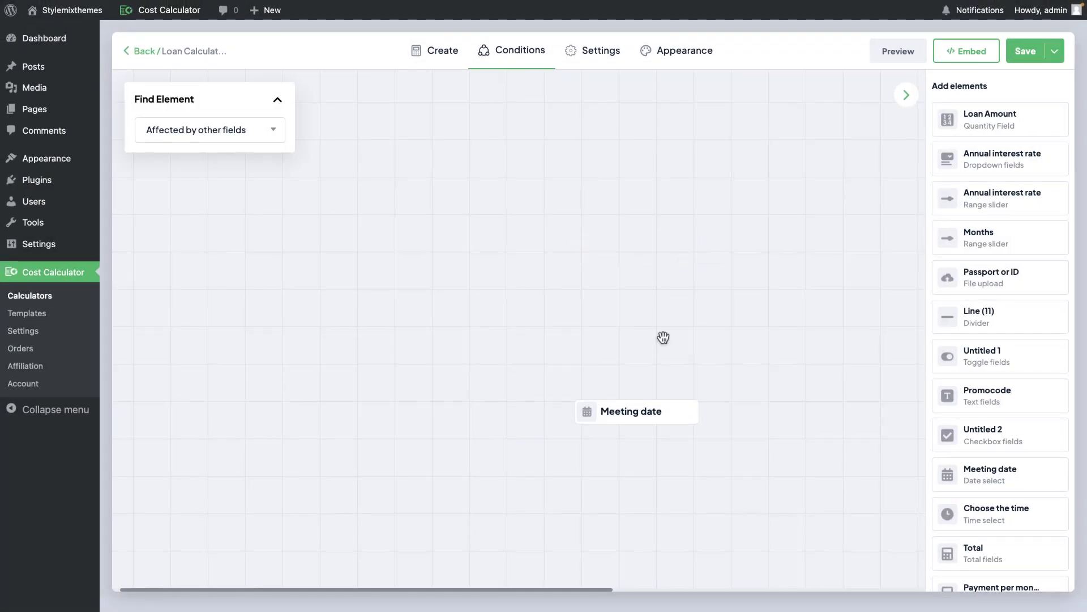
click(685, 413)
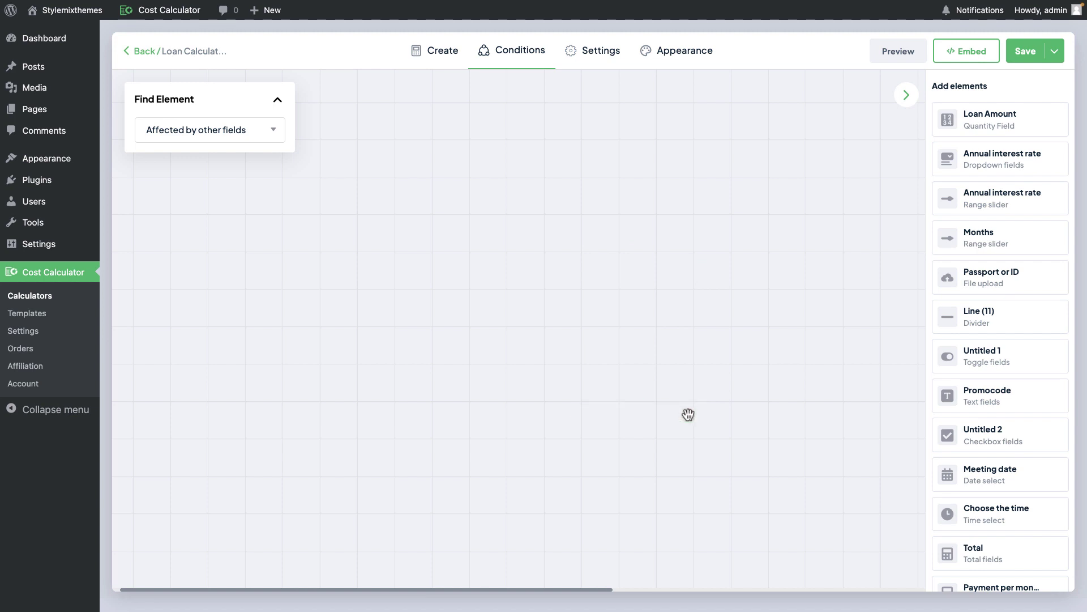
Preview the calculator and choose Other in the Annual interest rate dropdown
click(879, 66)
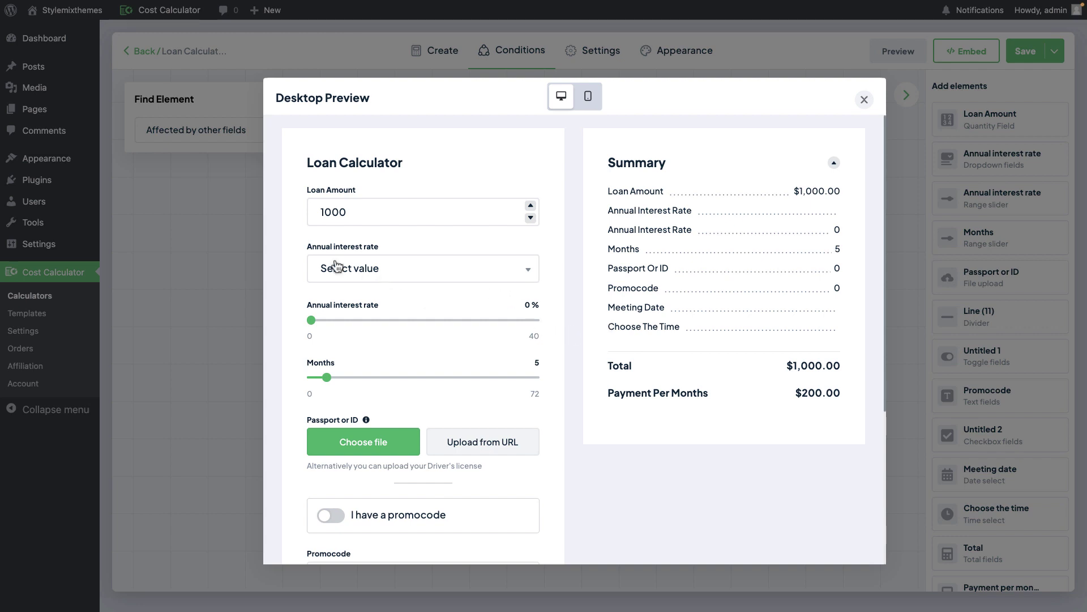
click(419, 279)
scroll(408, 393, down, 3)
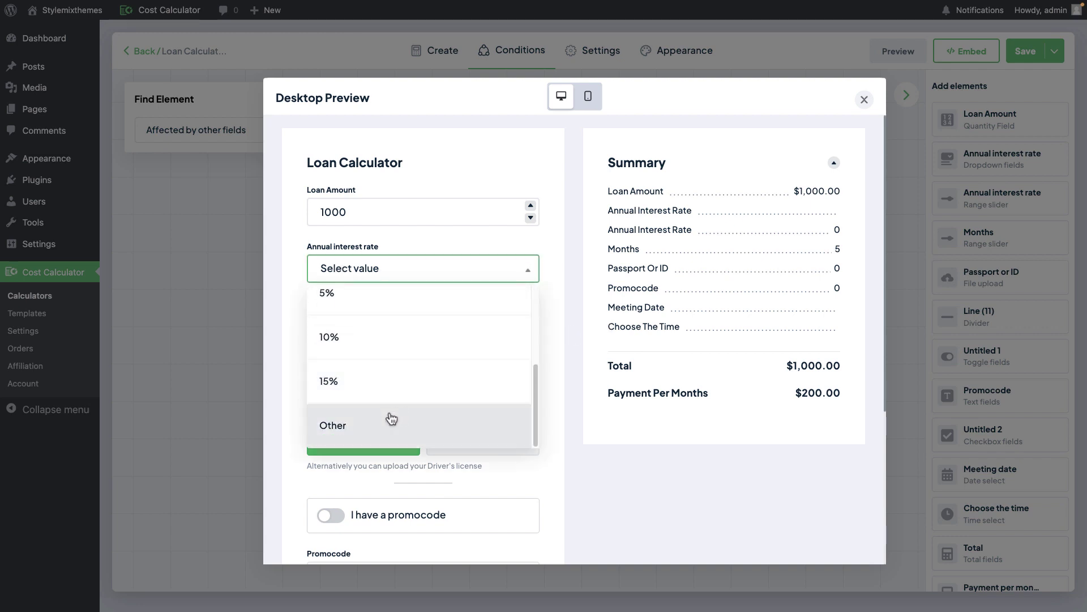
click(389, 417)
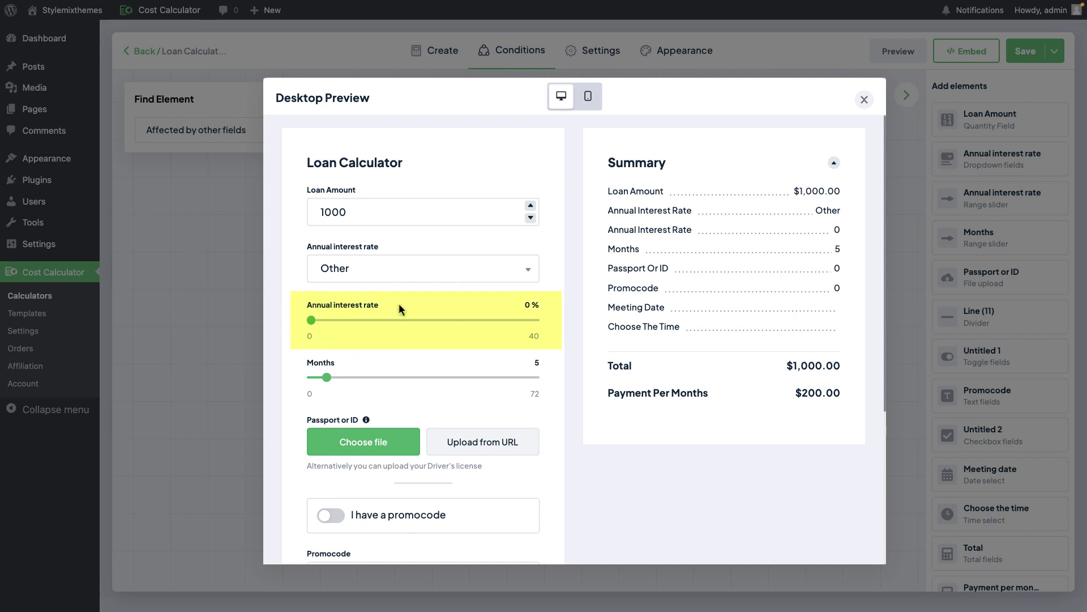
Test the I have a promocode toggle and the Arrange meeting with asistant checkbox in the preview, and close it
scroll(406, 323, down, 4)
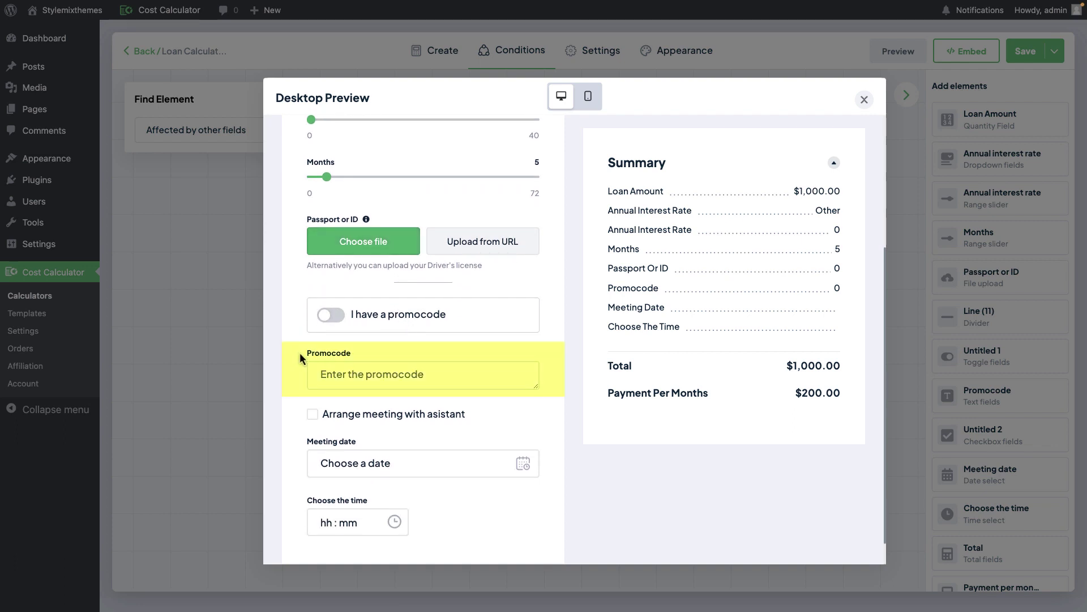
click(345, 323)
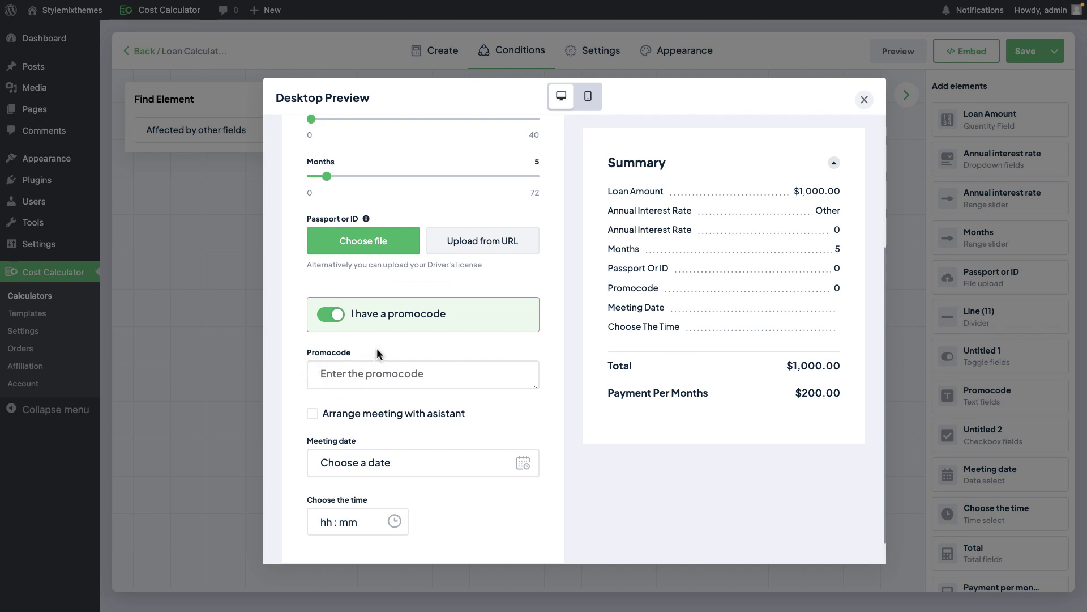
click(375, 323)
scroll(432, 397, down, 1)
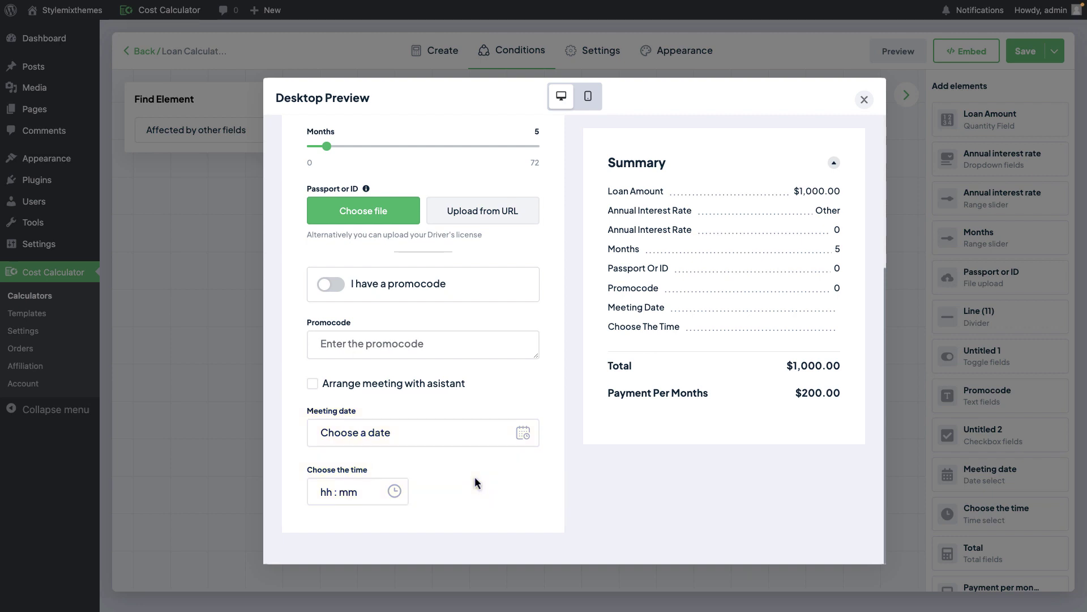
click(374, 385)
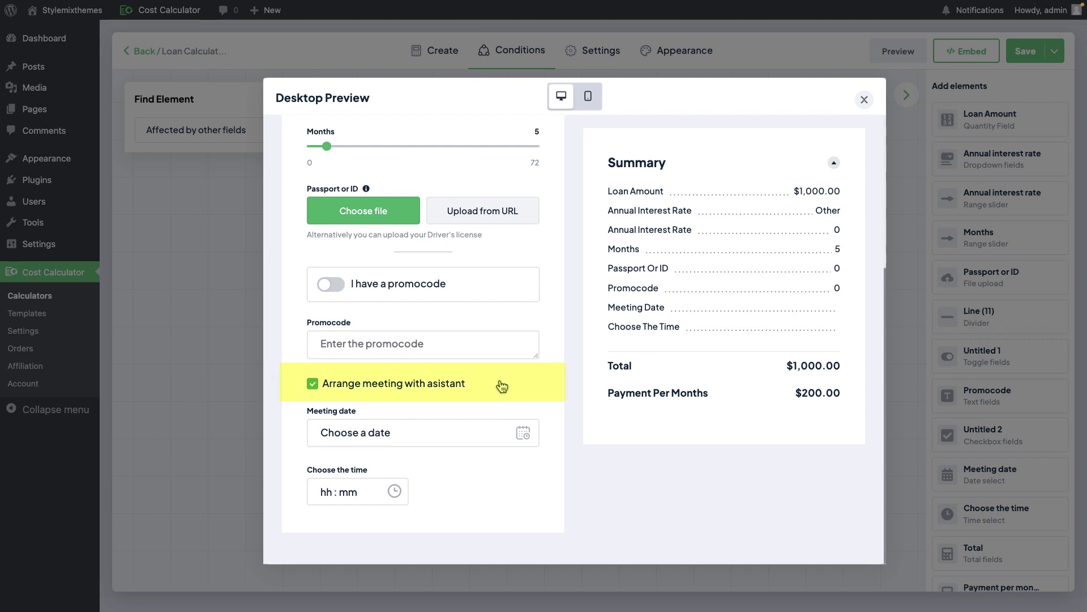
scroll(632, 313, up, 4)
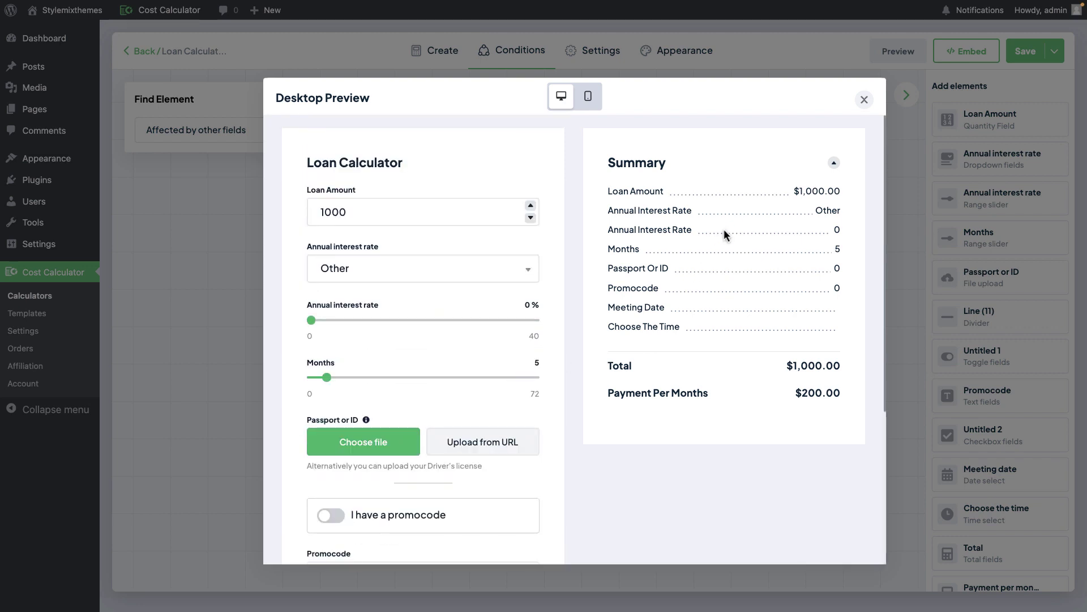
click(864, 100)
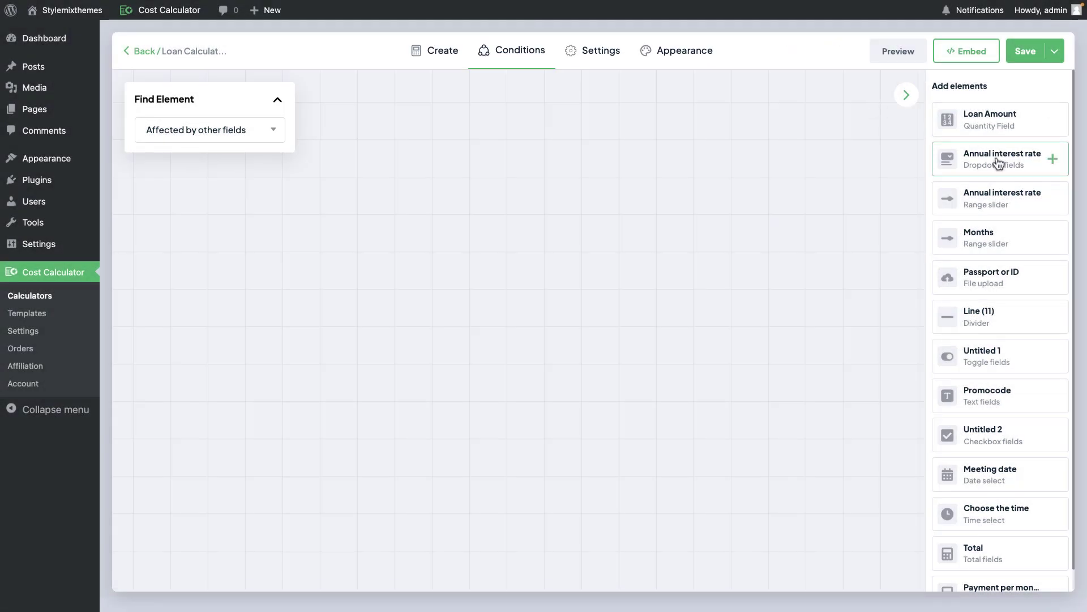
Place the Annual interest rate dropdown and the Annual interest rate range slider side by side on the conditions canvas
click(997, 161)
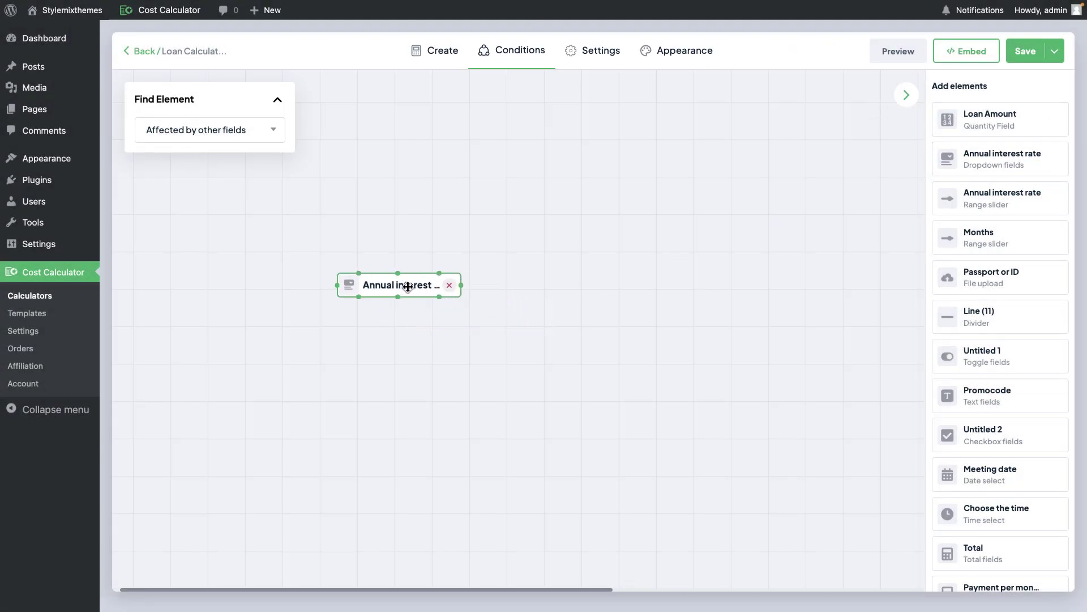
click(970, 201)
drag(528, 322, 692, 282)
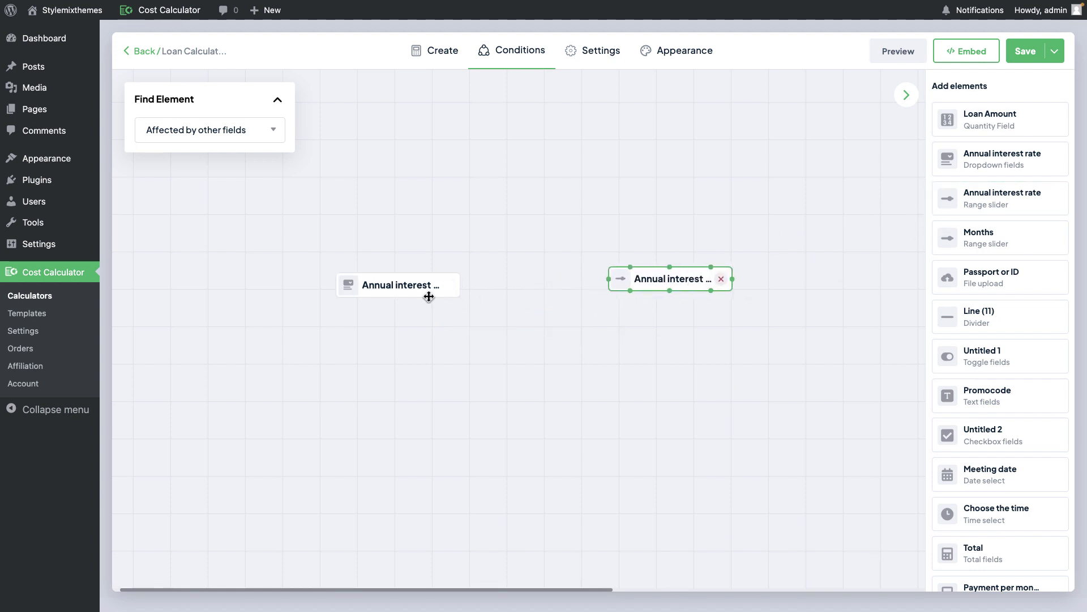
drag(405, 290, 386, 287)
Set the Annual interest rate range slider to Hidden by Default and save the element's settings
click(441, 54)
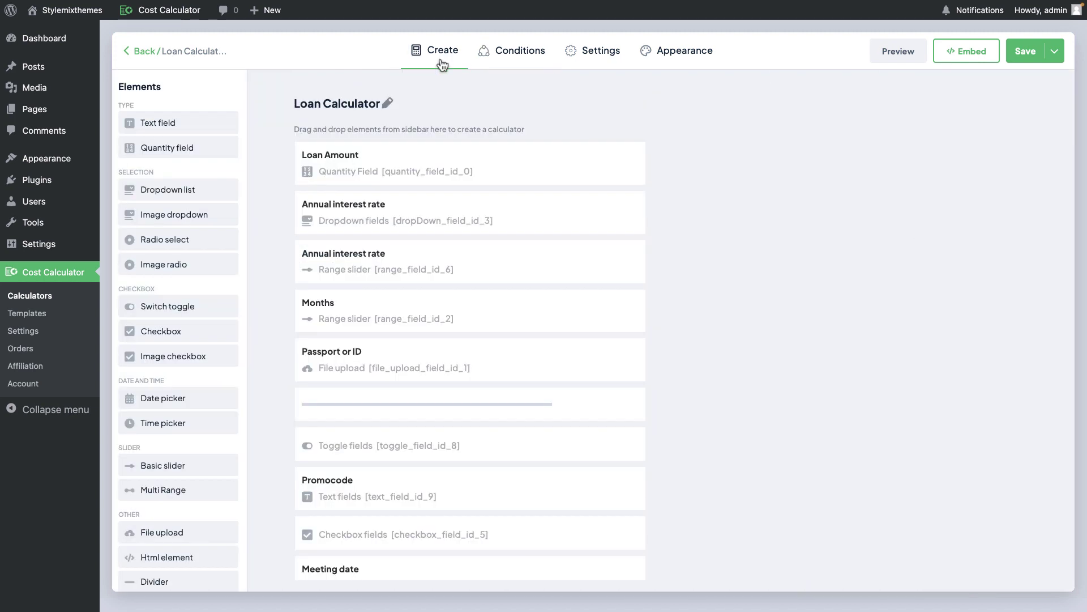
click(393, 265)
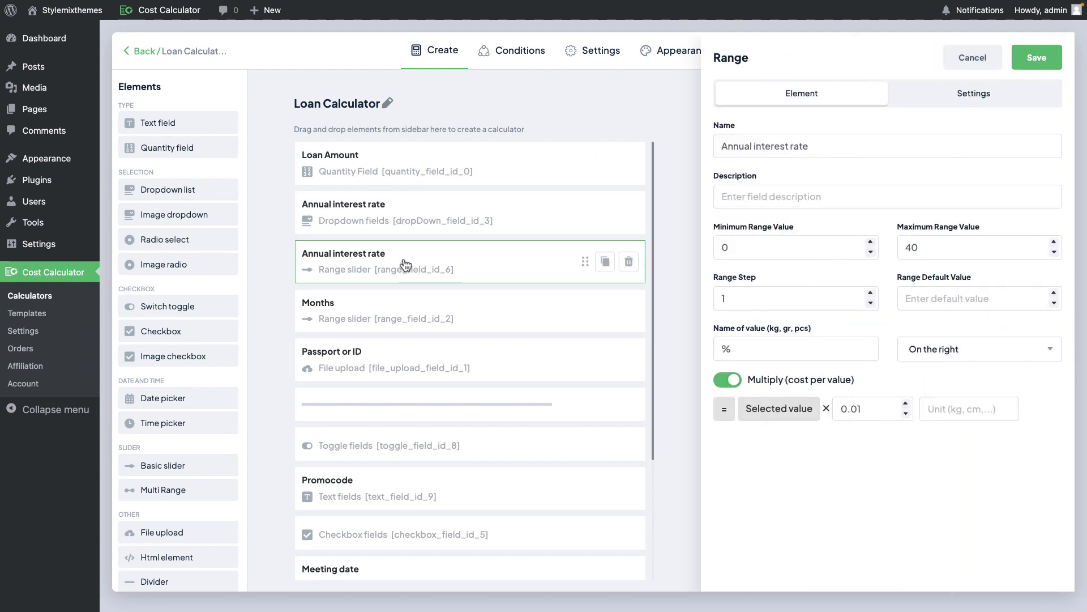
click(968, 102)
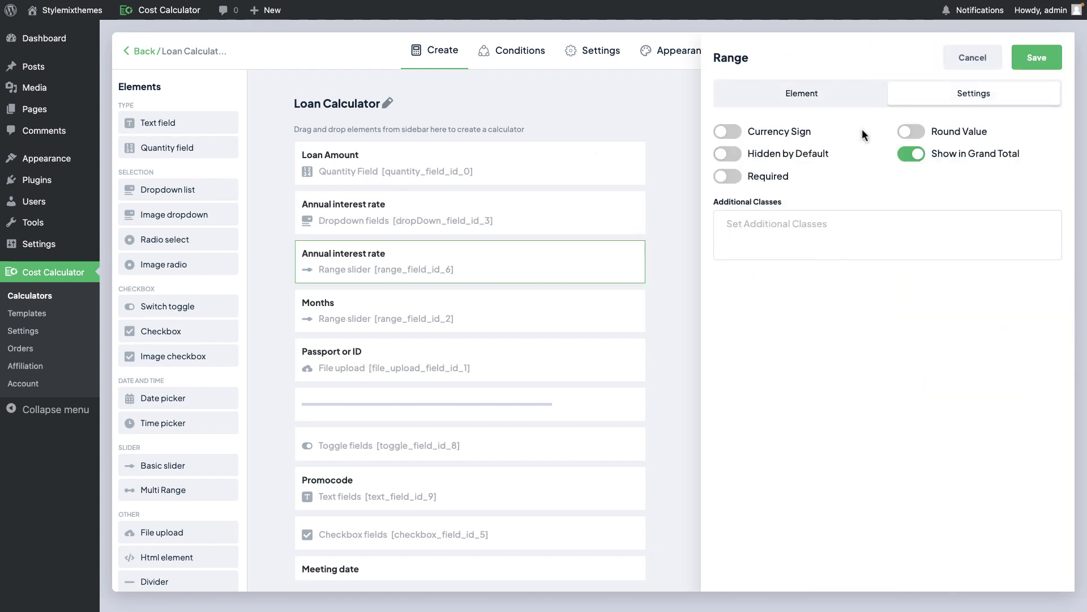
click(727, 154)
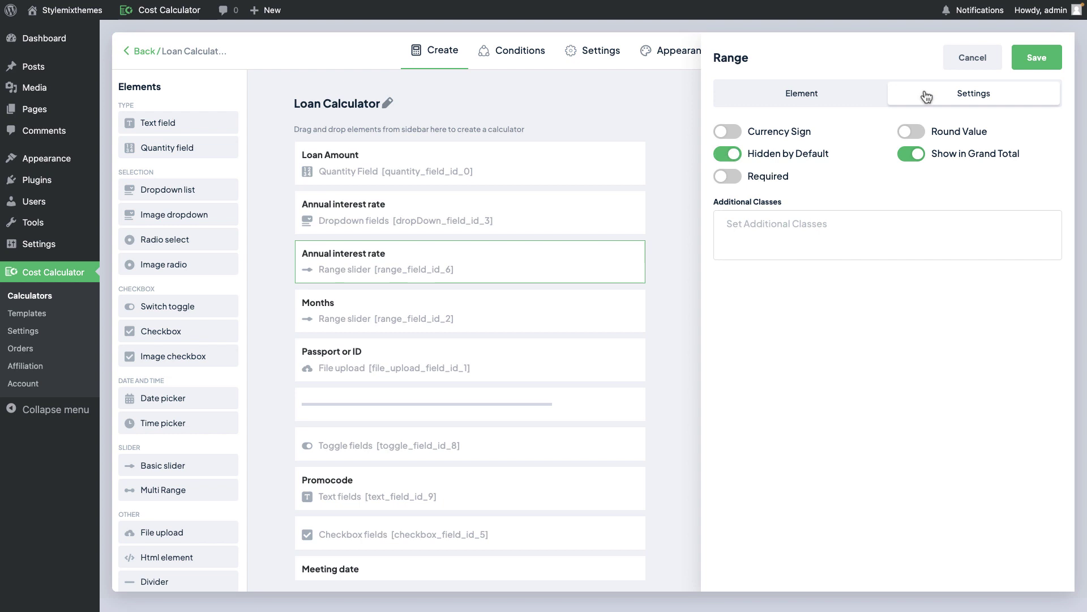
click(1036, 57)
Set the Promocode text field to Hidden by Default and save its settings
scroll(455, 330, down, 2)
click(400, 334)
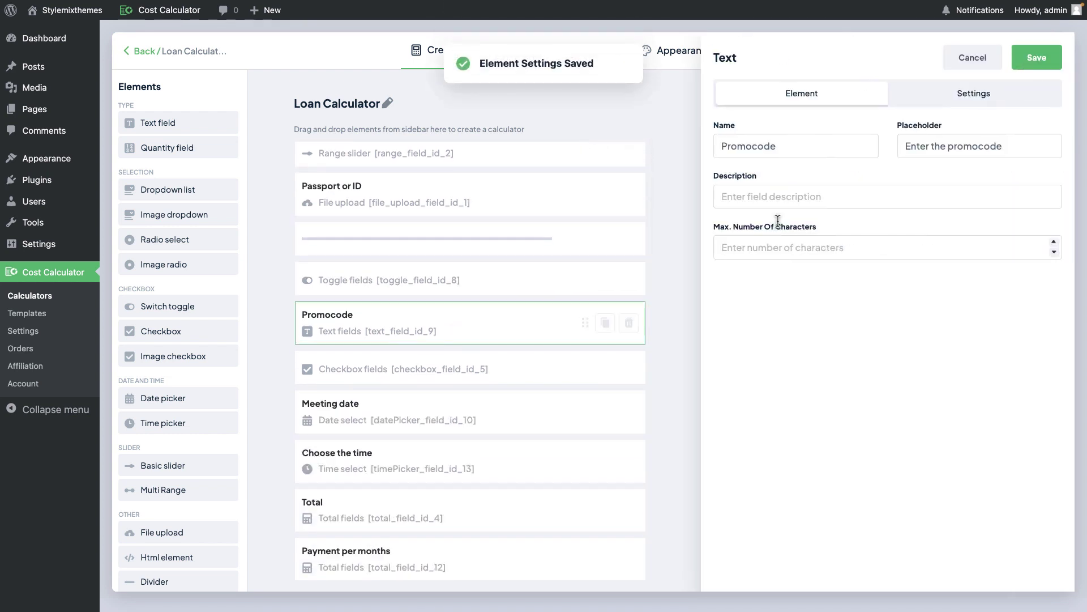
click(966, 103)
click(727, 128)
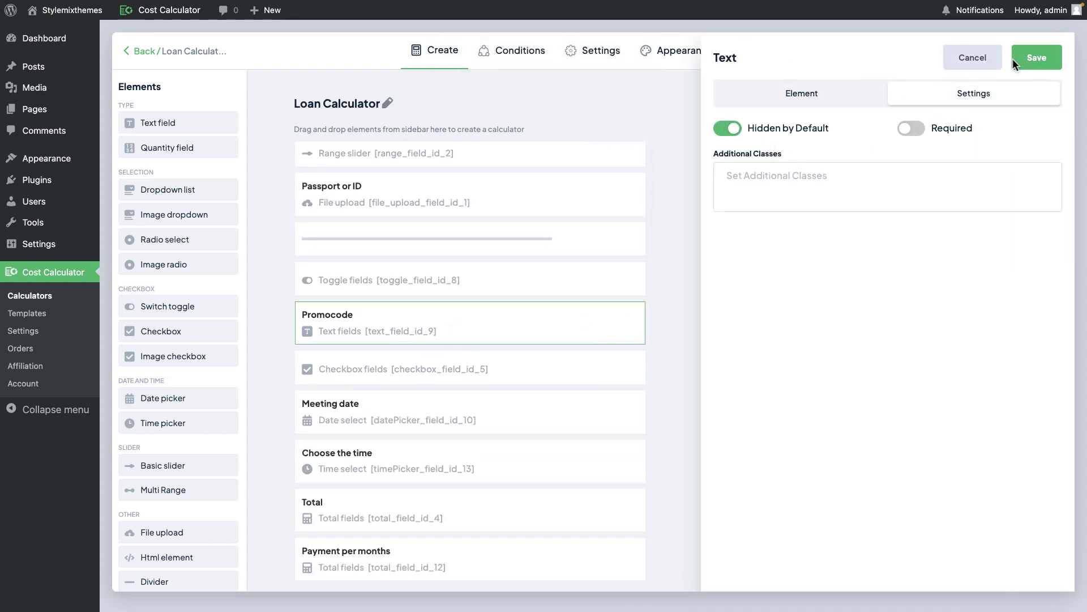
click(1028, 57)
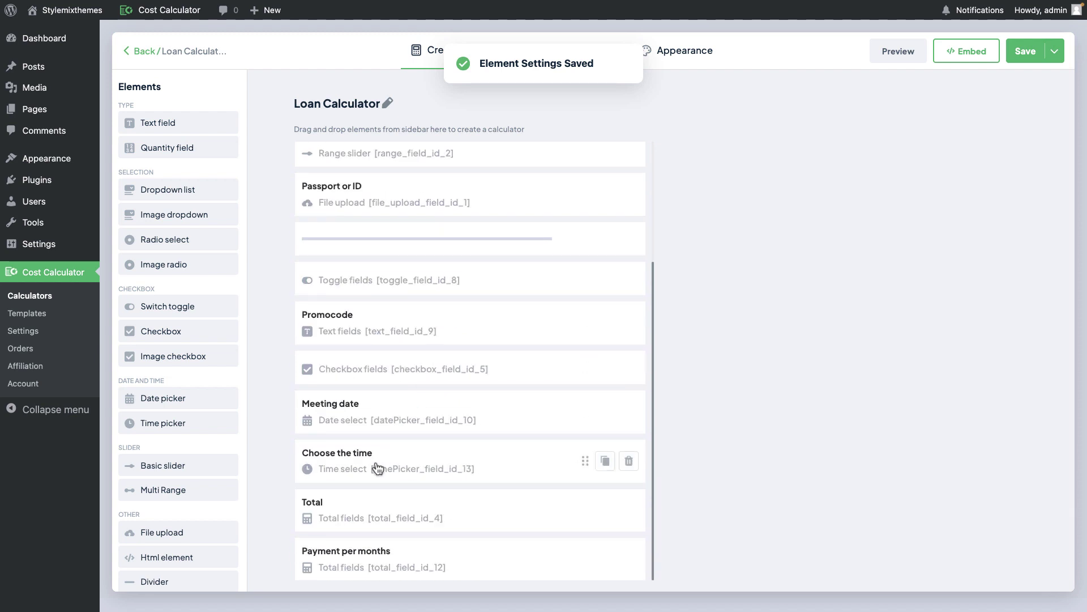
Set the Meeting date picker's calendar option to No range, make it Hidden by Default, and save it
click(412, 411)
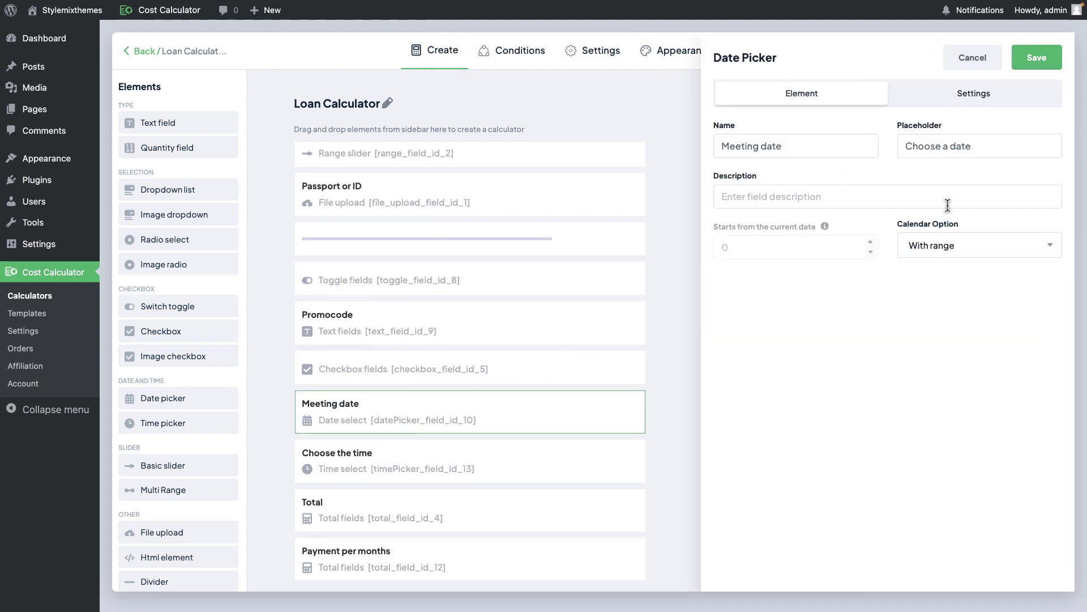
click(942, 252)
click(947, 262)
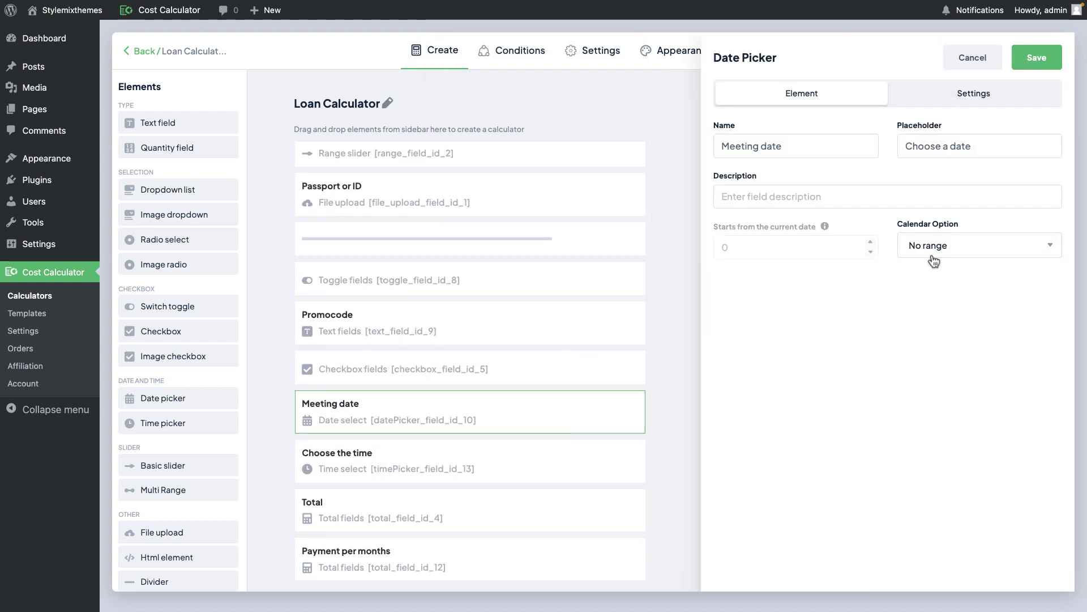
click(959, 105)
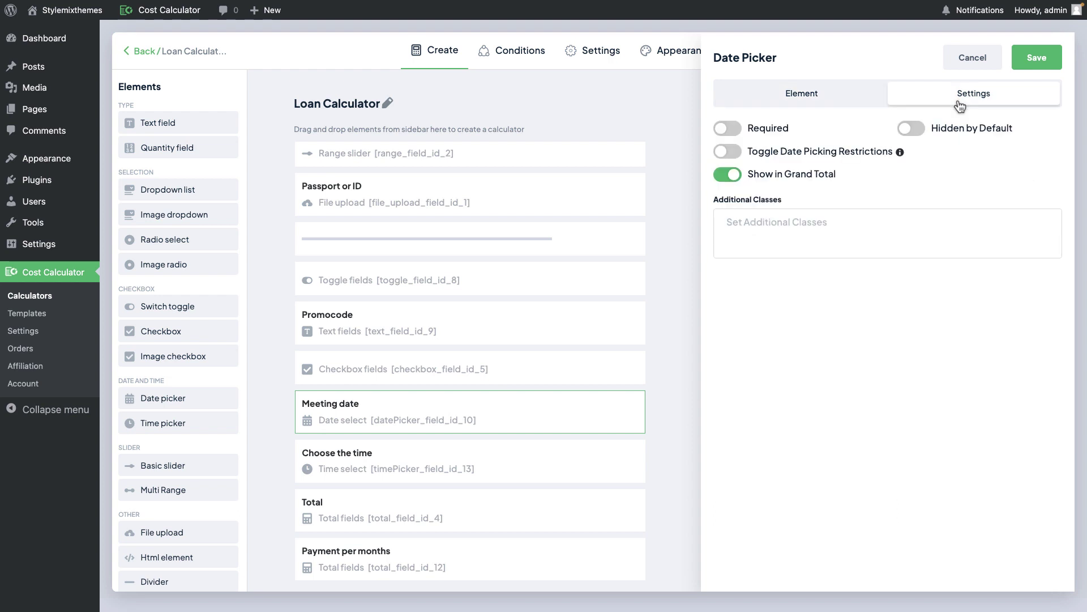
click(912, 129)
click(1037, 57)
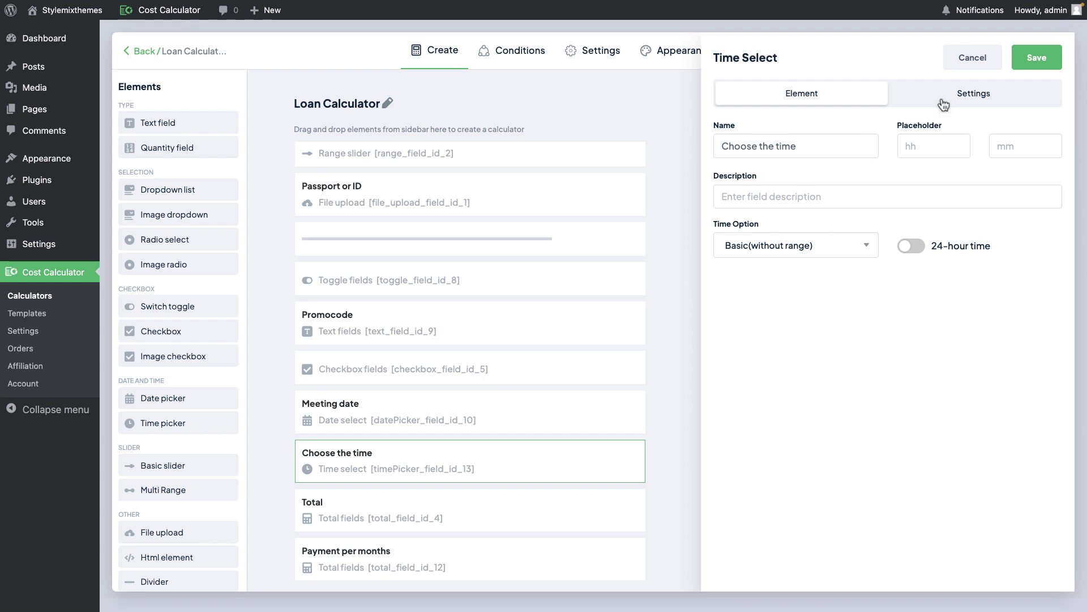
Set the Choose the time element to Hidden by Default and save its settings
click(957, 89)
click(730, 148)
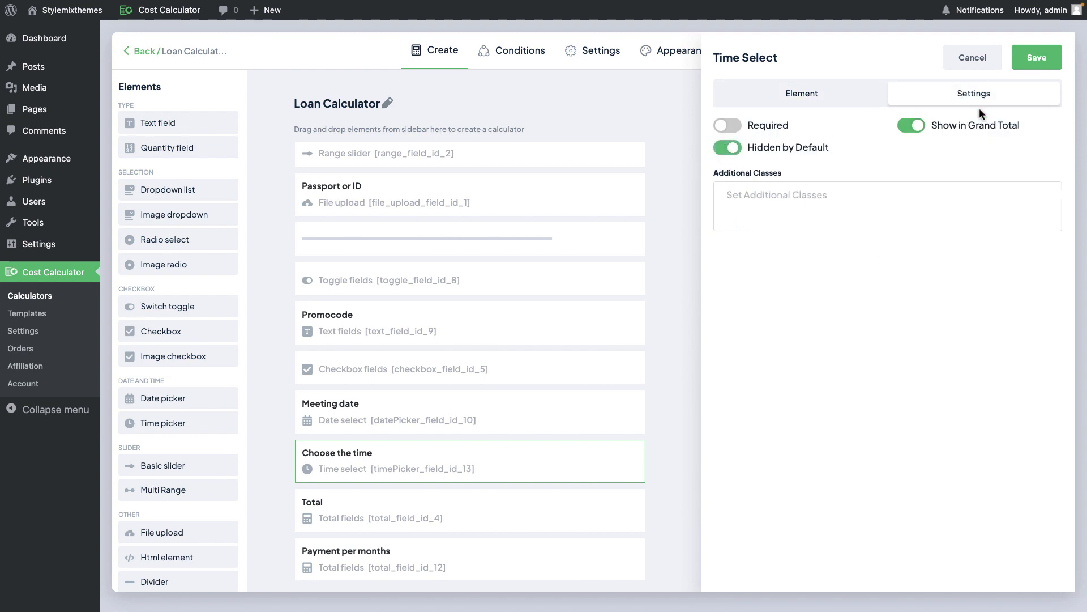
click(1041, 66)
Return to the conditions canvas and link the Annual interest rate dropdown to the Annual interest rate range slider
click(516, 45)
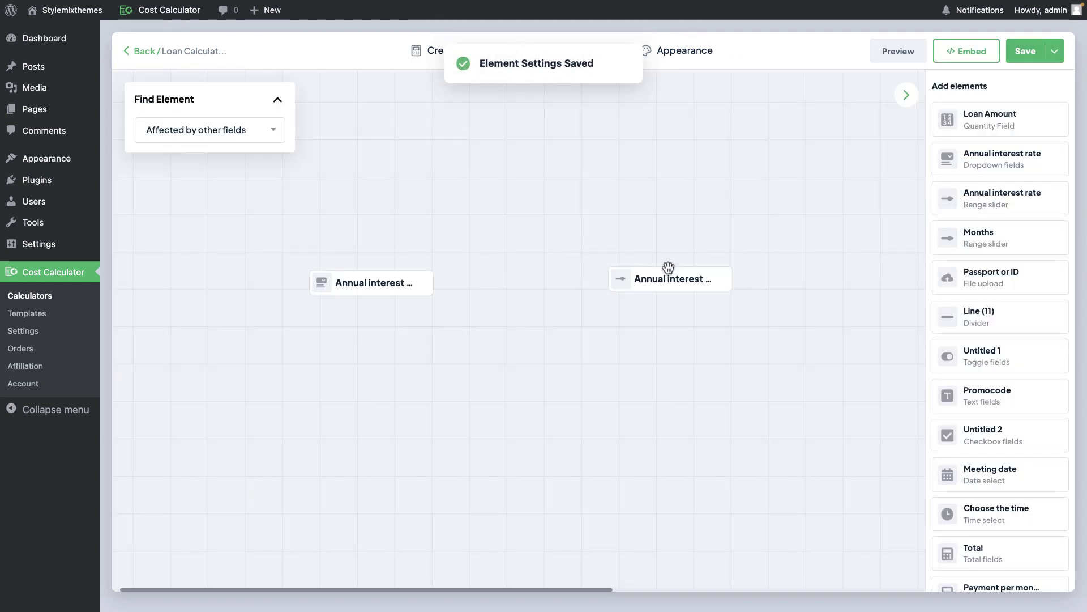
click(368, 283)
drag(434, 283, 623, 279)
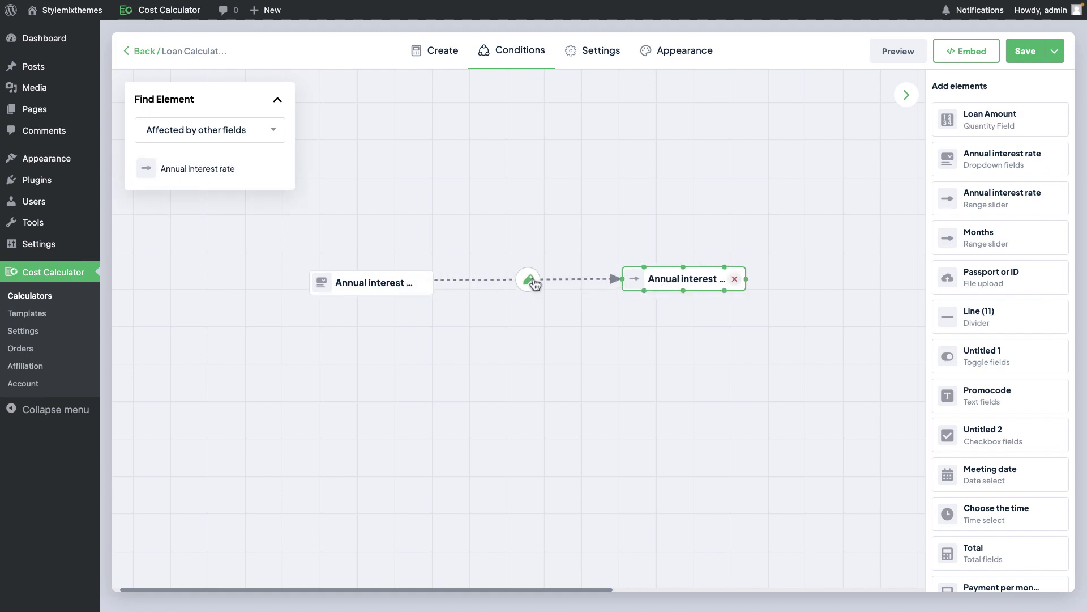
Add a condition to the Annual interest rate link that shows the slider when Other is selected, and save it
click(529, 280)
click(355, 232)
click(396, 155)
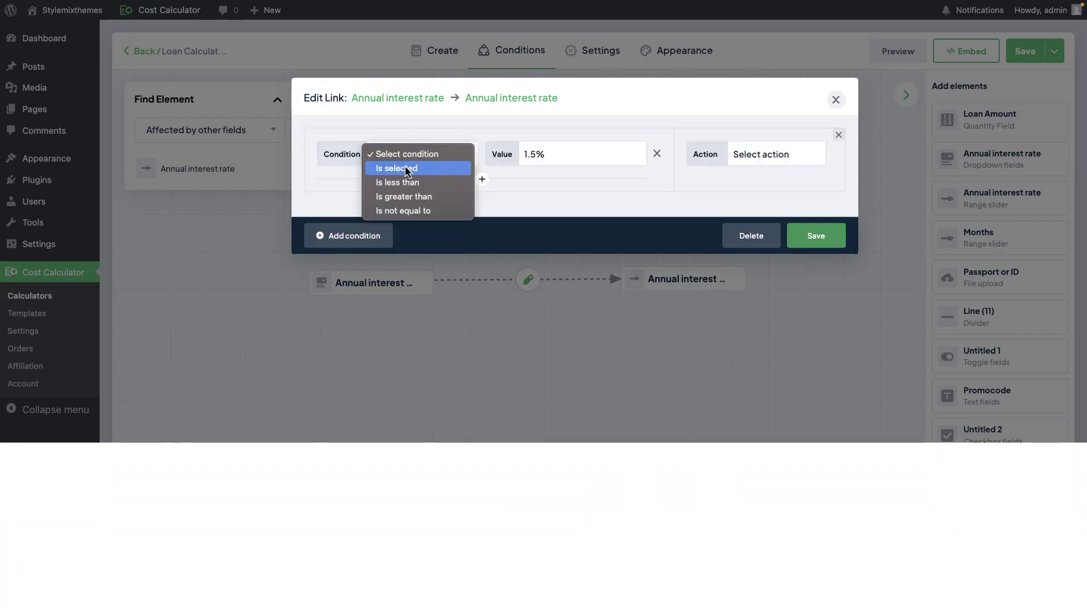
click(407, 168)
click(569, 152)
click(561, 224)
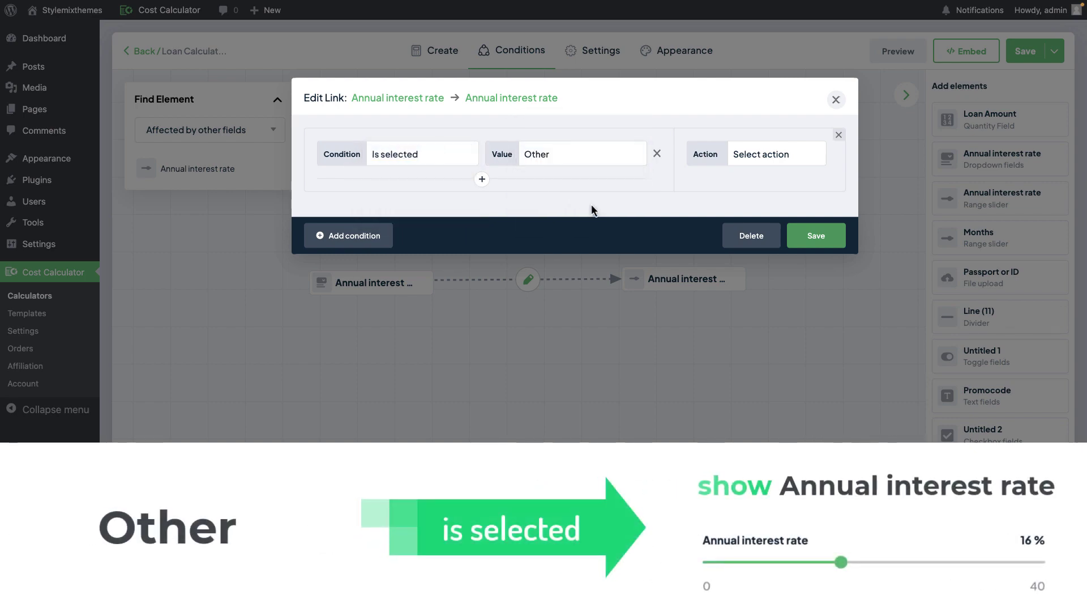
click(748, 158)
click(781, 173)
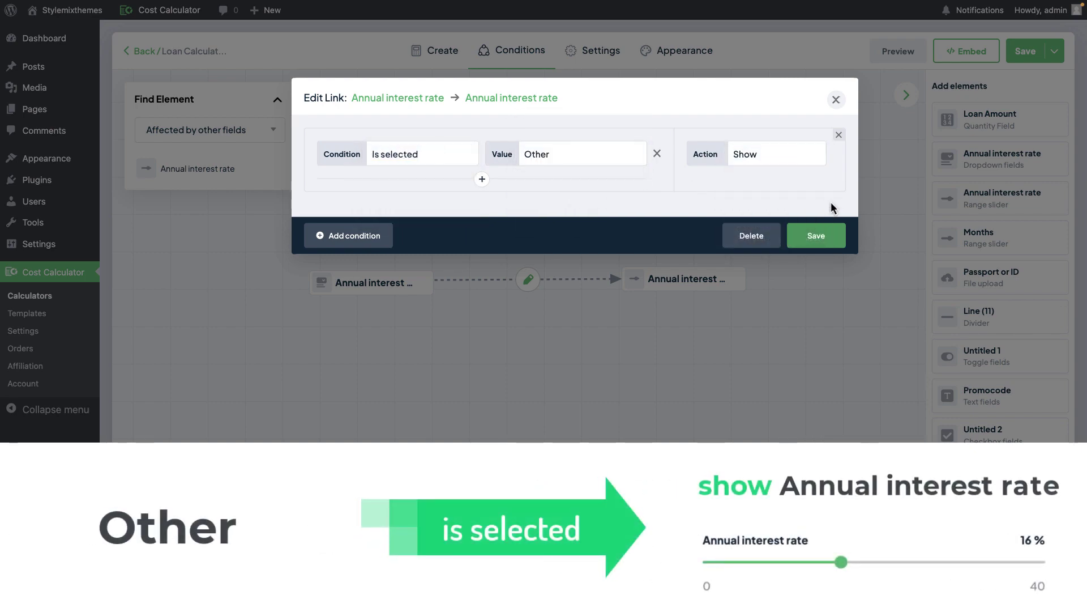
click(816, 236)
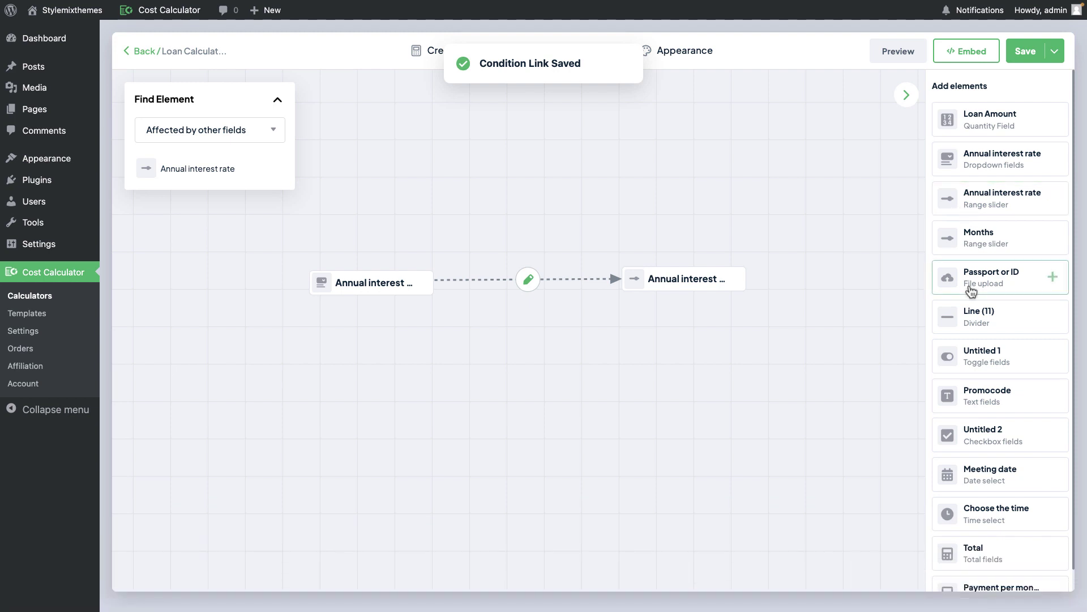
Place the Untitled 1 toggle below the Annual interest rate dropdown and the Untitled 2 checkbox beneath it on the canvas
drag(978, 355, 368, 392)
scroll(974, 410, down, 1)
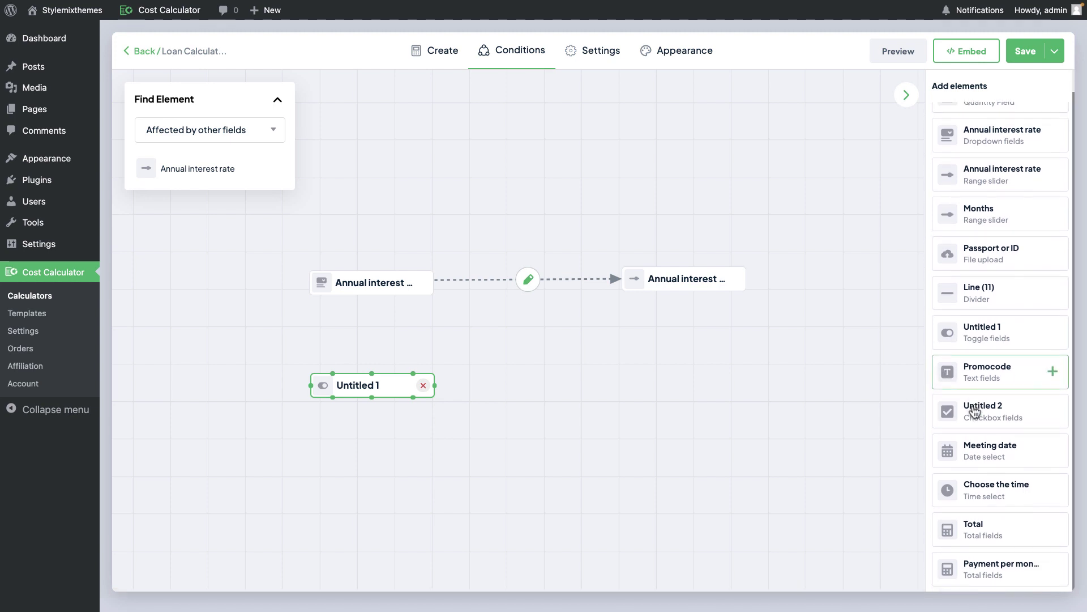
click(996, 422)
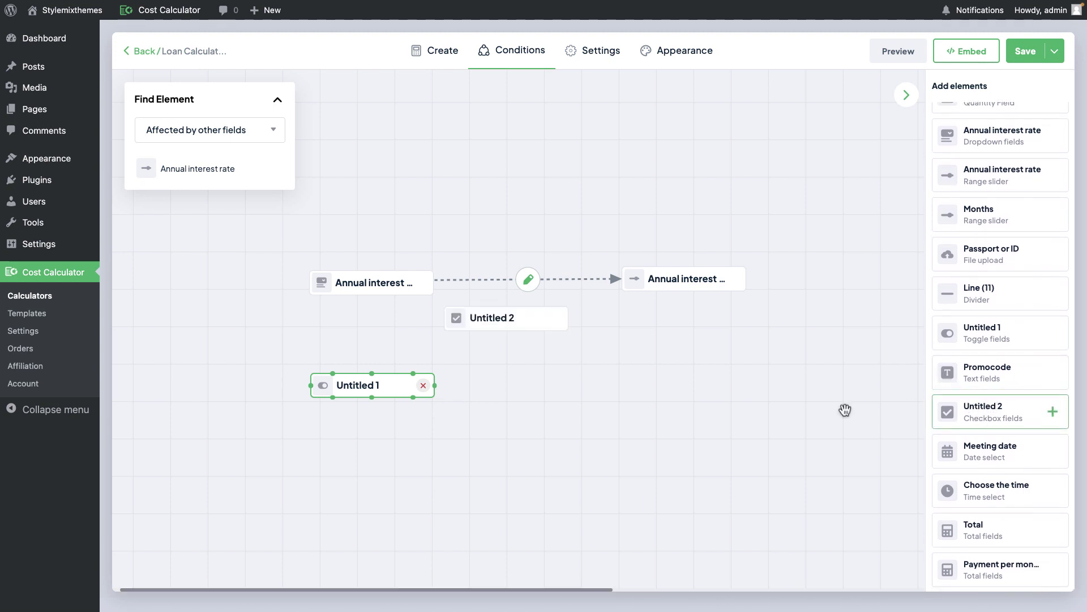
drag(486, 318, 446, 498)
Add the Promocode field below the Annual interest rate slider and link the Untitled 1 toggle to it
click(981, 378)
click(531, 327)
drag(530, 327, 704, 384)
click(417, 388)
drag(435, 385, 683, 387)
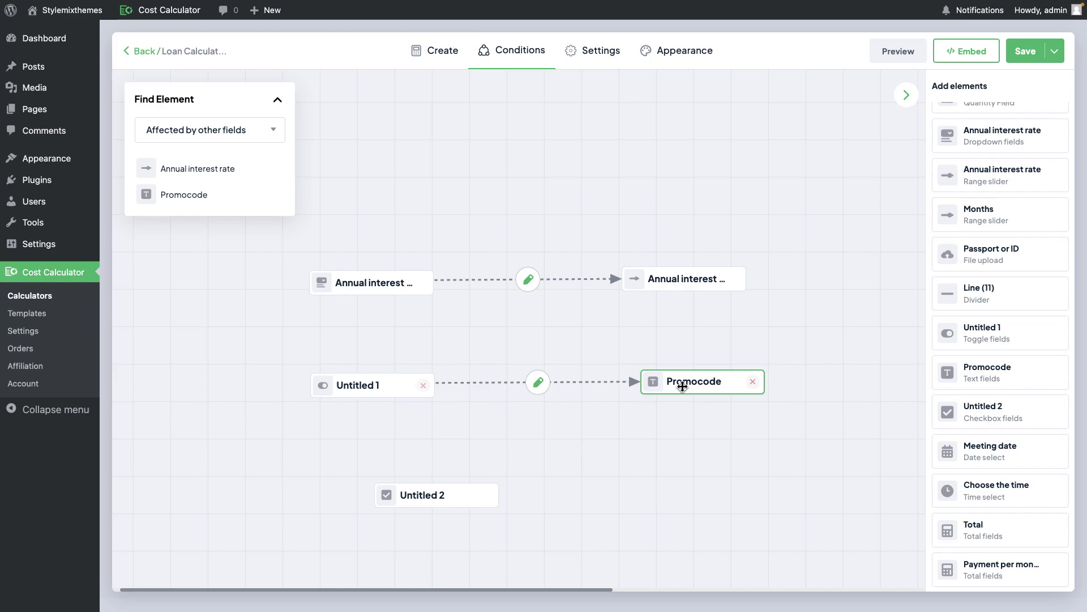
Add a condition to the Promocode link that shows the field when I have a promocode is selected, and save it
click(538, 382)
click(384, 219)
click(440, 162)
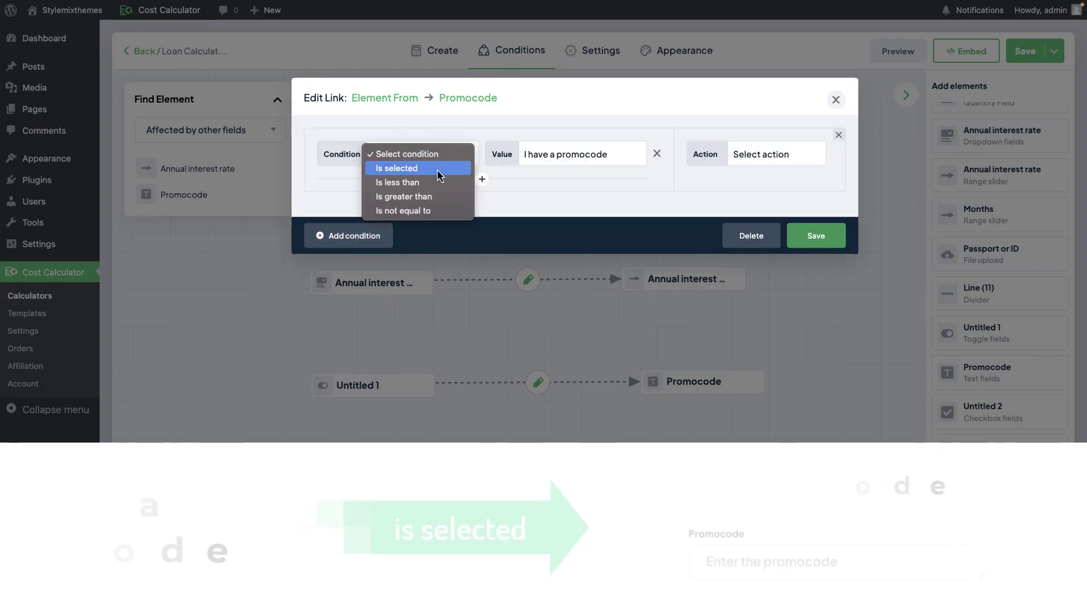
click(438, 169)
click(560, 155)
click(581, 158)
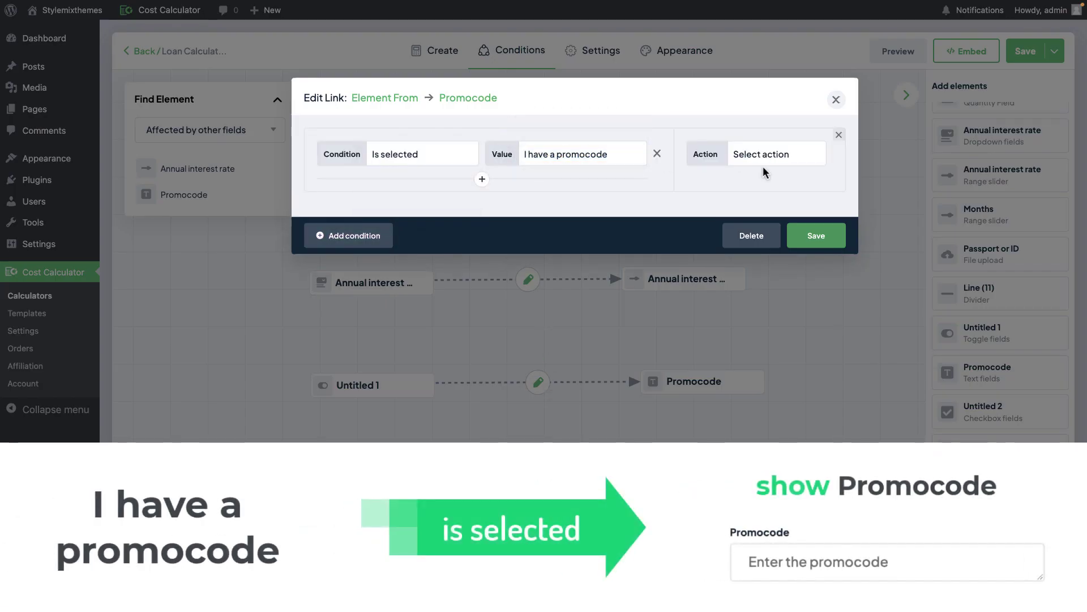
click(763, 165)
click(787, 169)
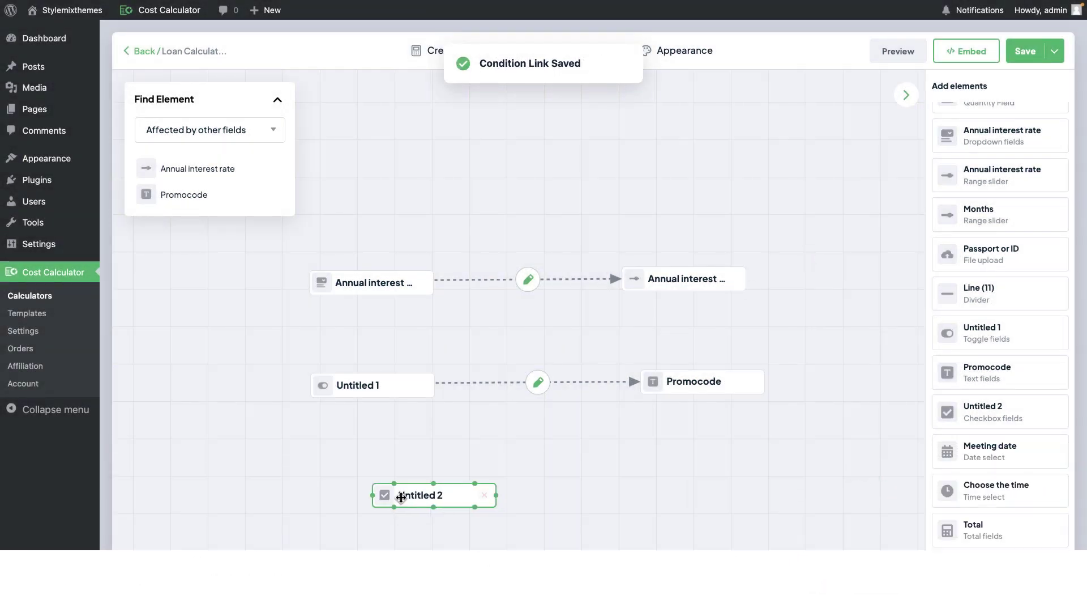
Line up the Untitled 2 checkbox beneath the Untitled 1 toggle, leaving free canvas space around it
drag(418, 512, 349, 511)
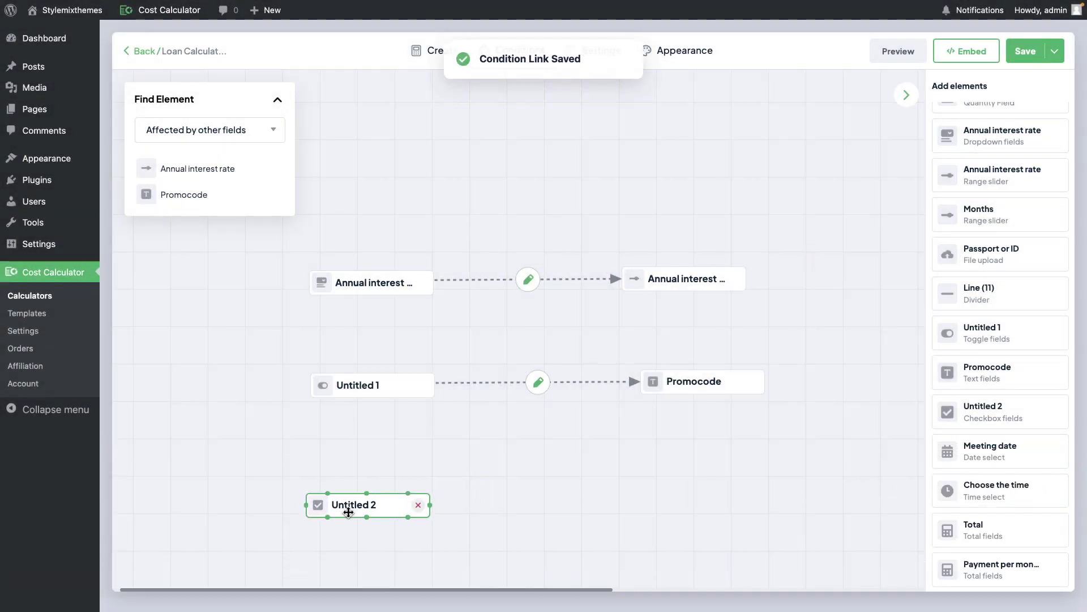
drag(456, 484, 461, 401)
click(412, 434)
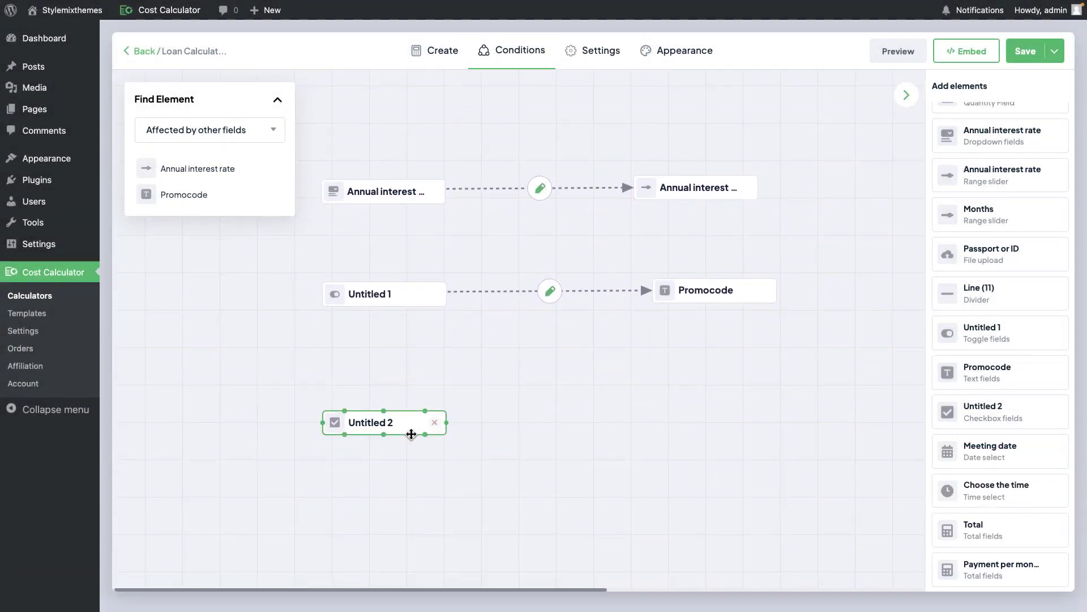
drag(411, 434, 415, 436)
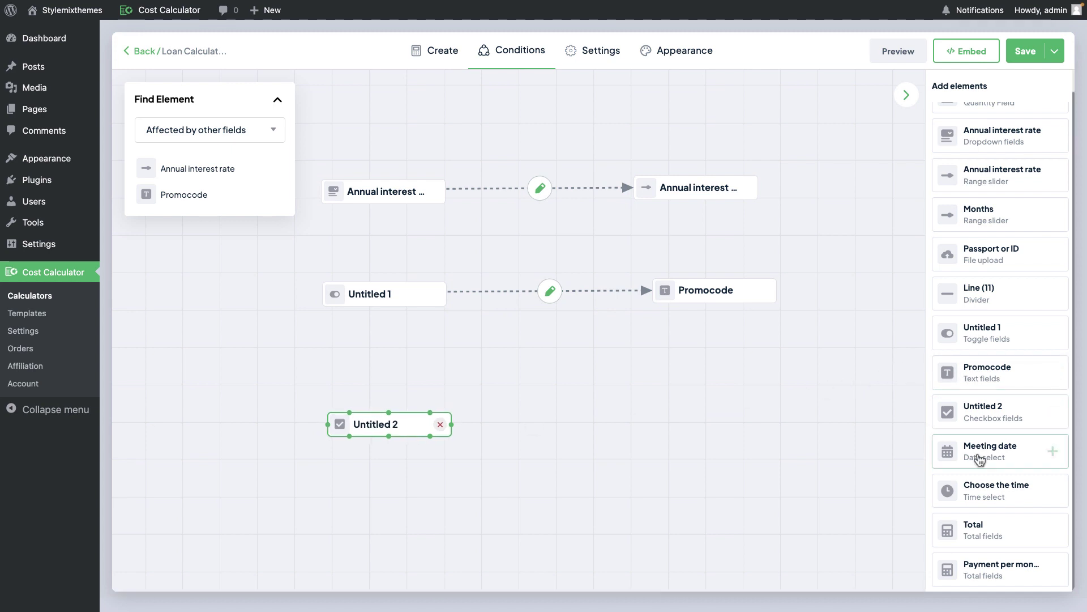
Add Meeting date and Choose the time to the canvas, stacked to the right of the Untitled 2 checkbox
click(983, 452)
click(984, 487)
drag(549, 332, 701, 463)
drag(525, 318, 683, 376)
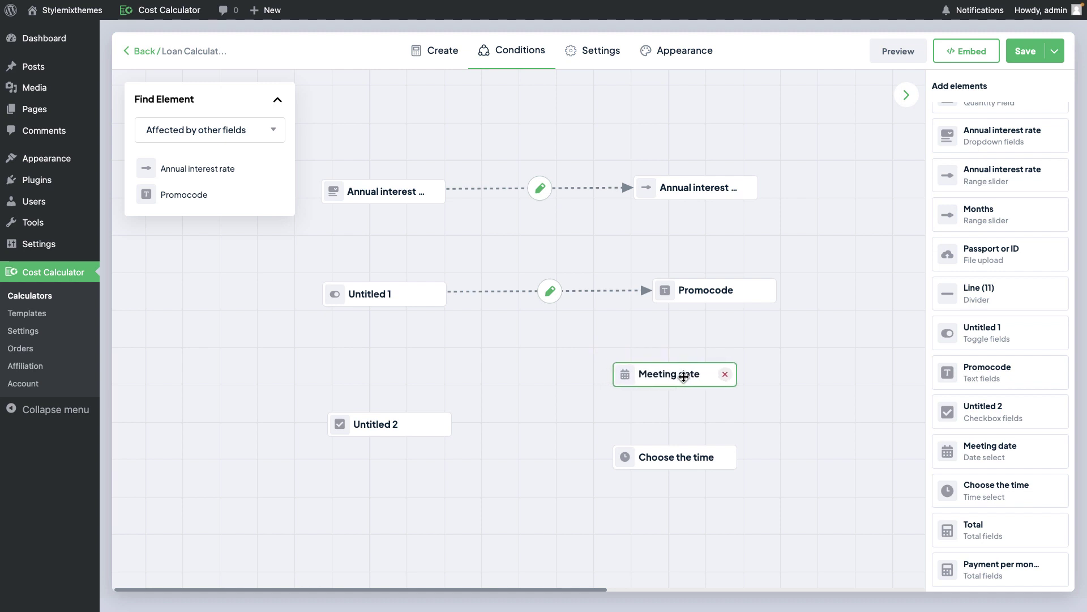
Link the Untitled 2 checkbox to both Meeting date and Choose the time
click(363, 424)
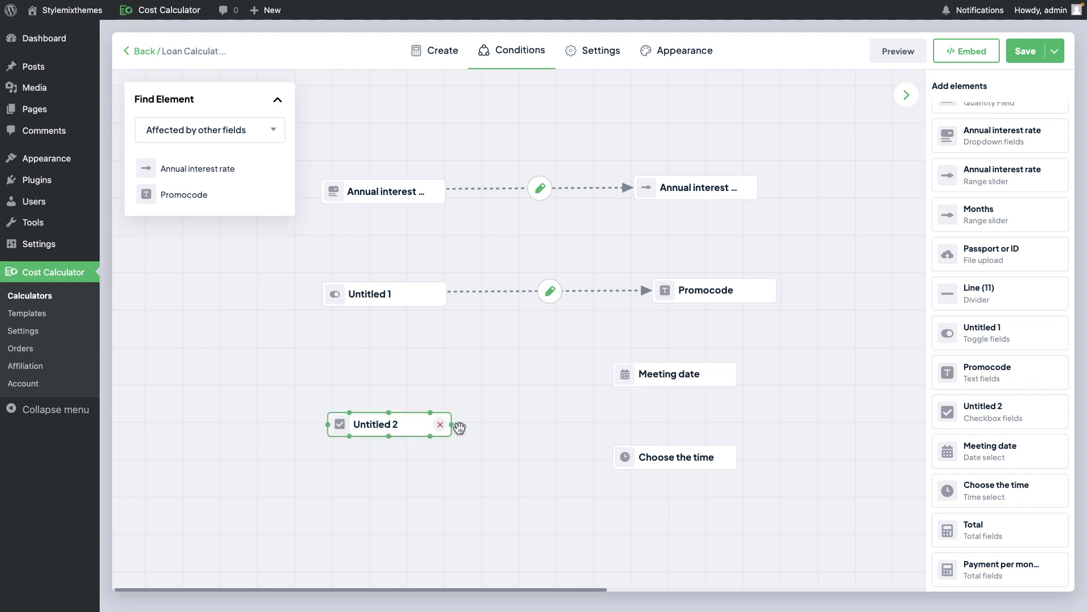
drag(452, 425, 609, 376)
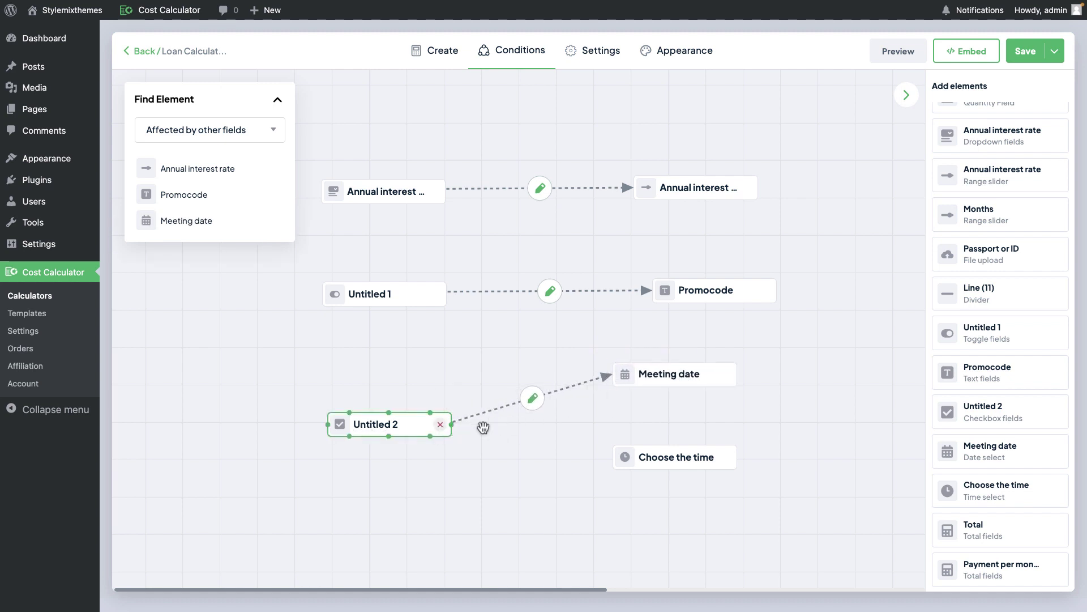
drag(452, 426, 612, 453)
Add a condition to the Meeting date link that shows it when Arrange meeting with asistant is selected, and save it
click(528, 401)
click(335, 214)
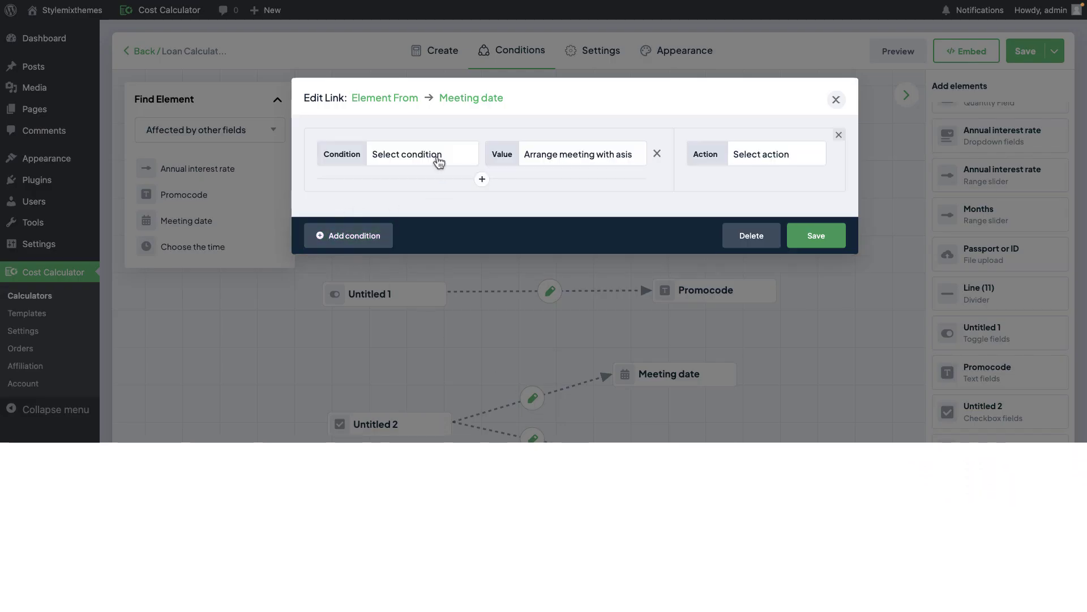
click(440, 160)
click(428, 169)
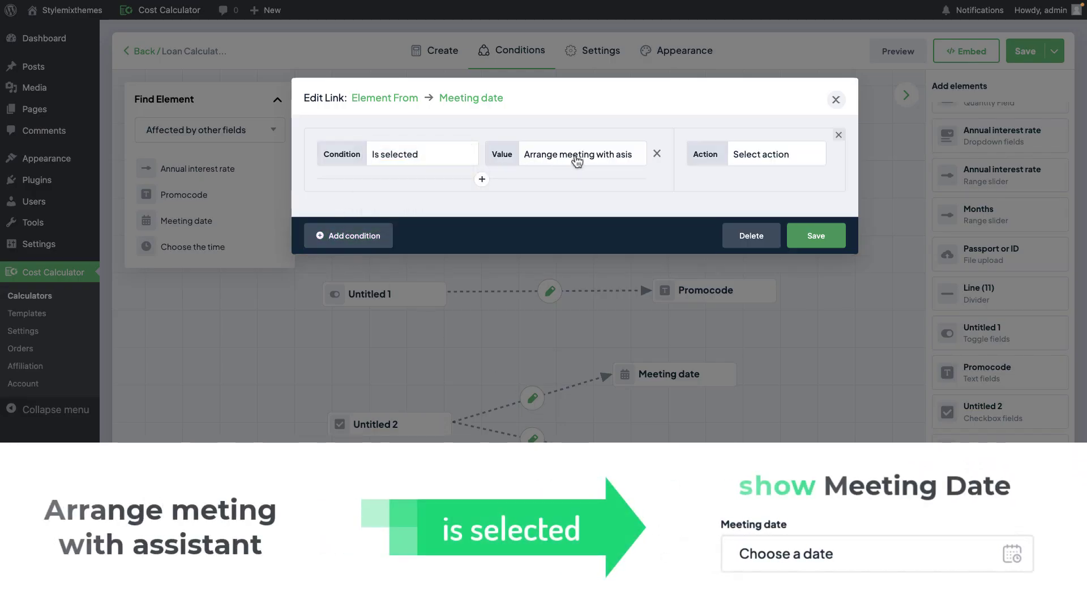
click(586, 159)
click(585, 158)
click(750, 157)
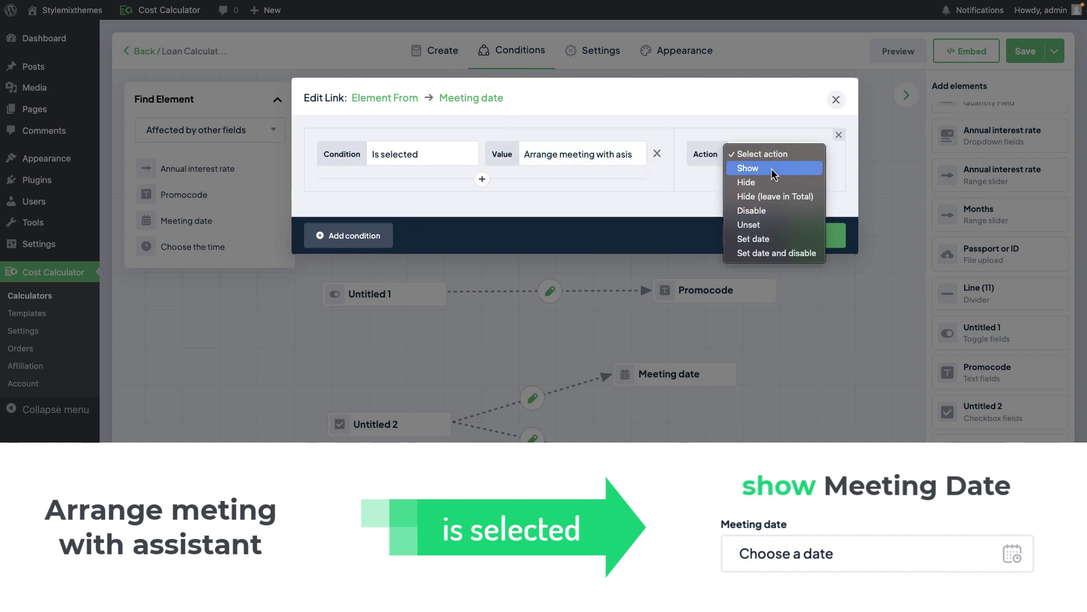
click(833, 238)
click(833, 238)
Add a condition to the Choose the time link that shows it when Arrange meeting with asistant is selected, and save it
click(532, 438)
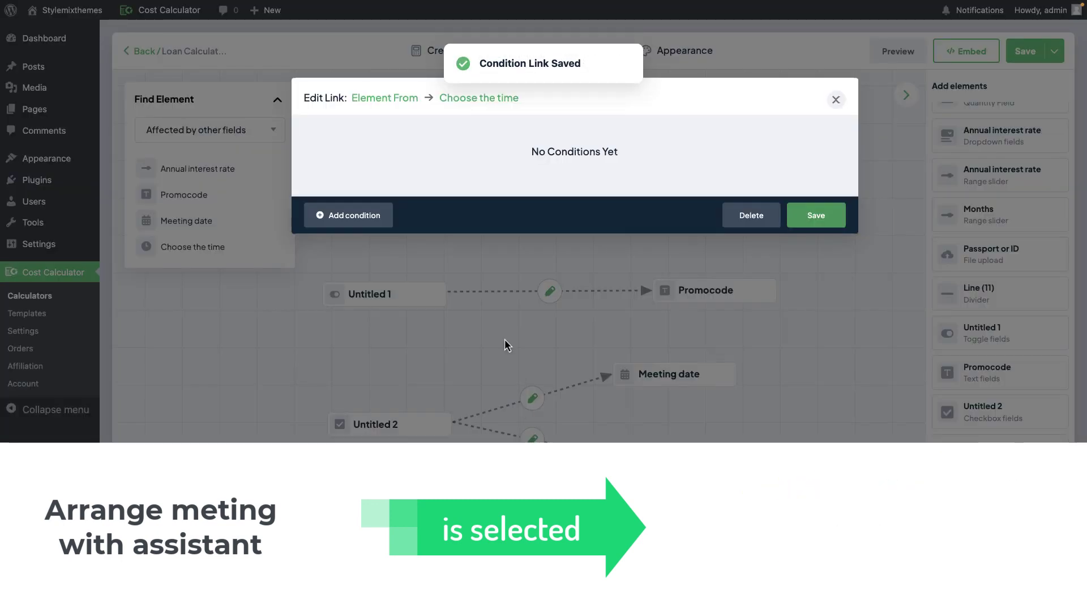
click(350, 221)
click(422, 154)
click(421, 168)
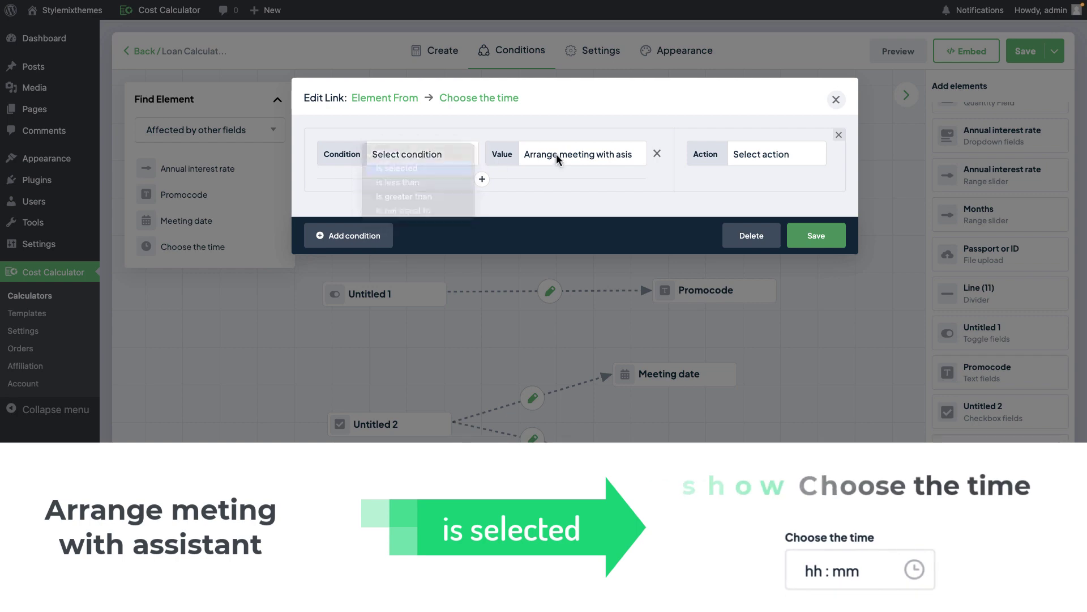
click(589, 157)
click(606, 158)
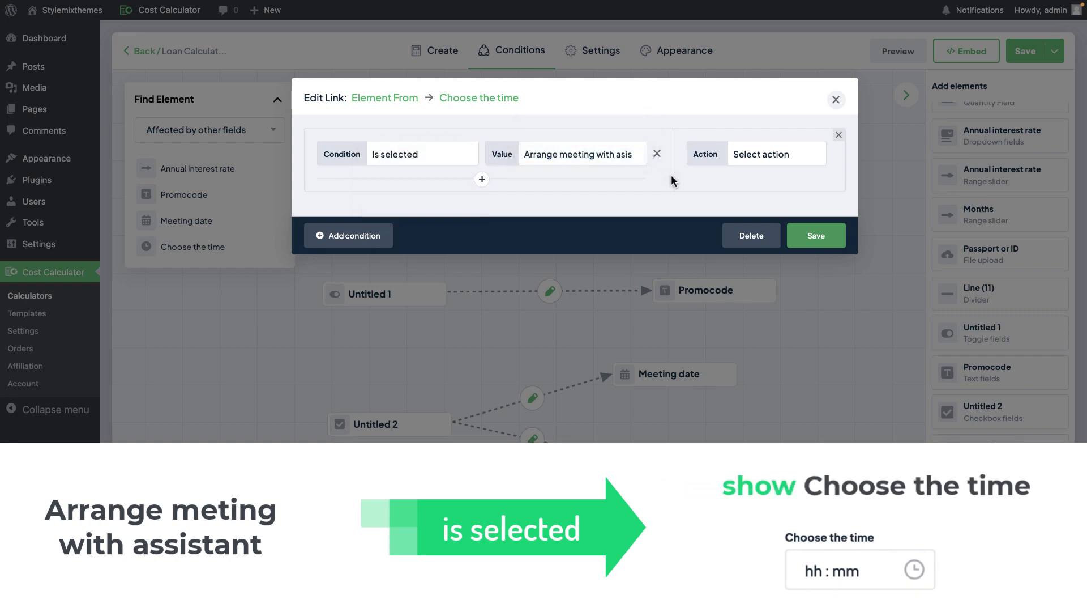
click(762, 155)
click(793, 170)
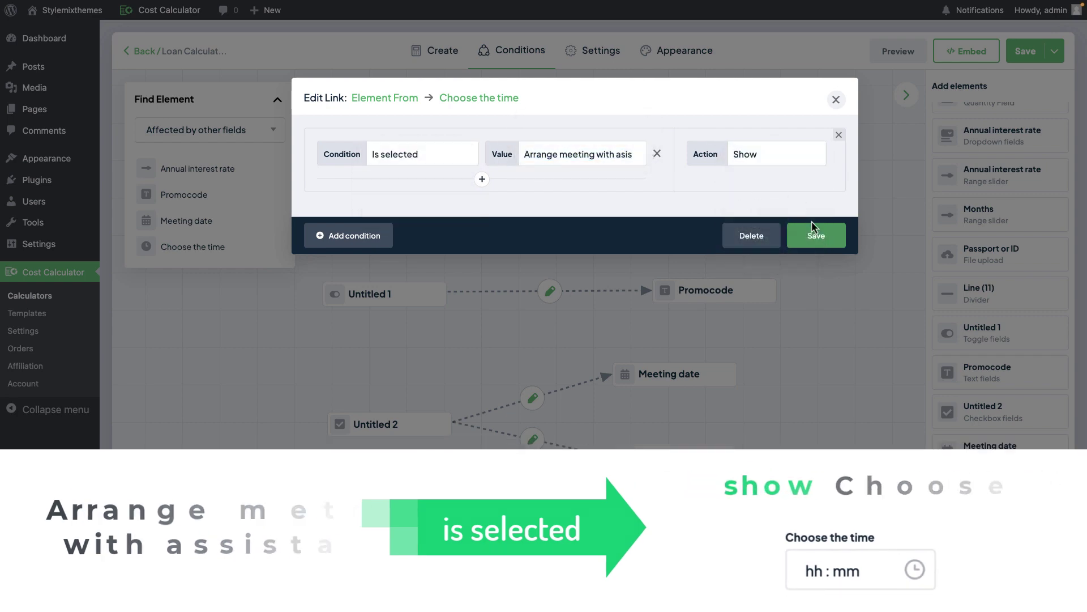
click(815, 232)
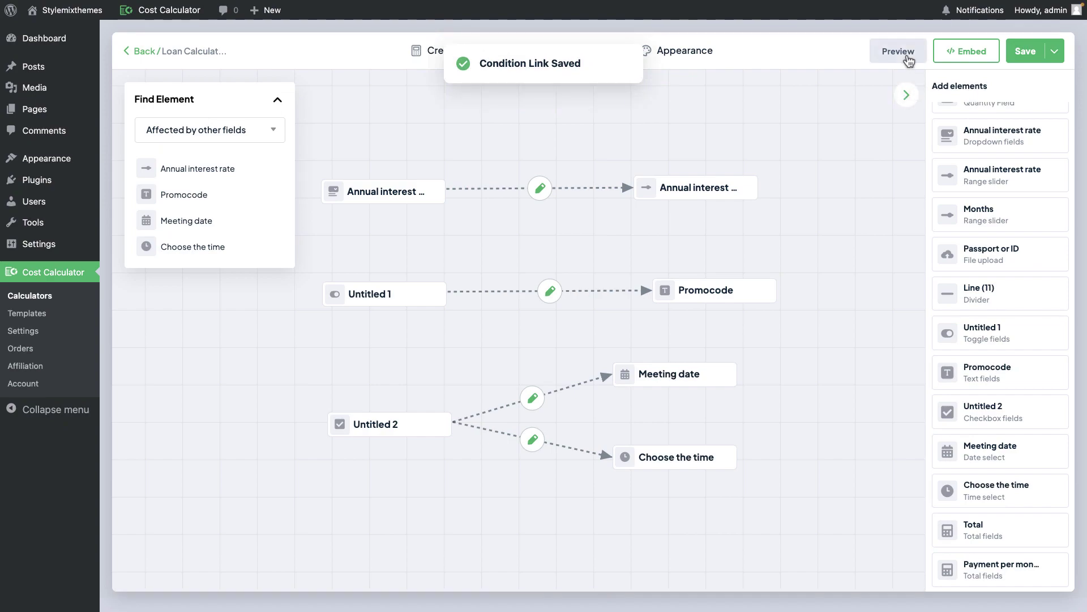
Open the desktop preview of the Loan Calculator and set the Loan Amount to 9900
click(895, 54)
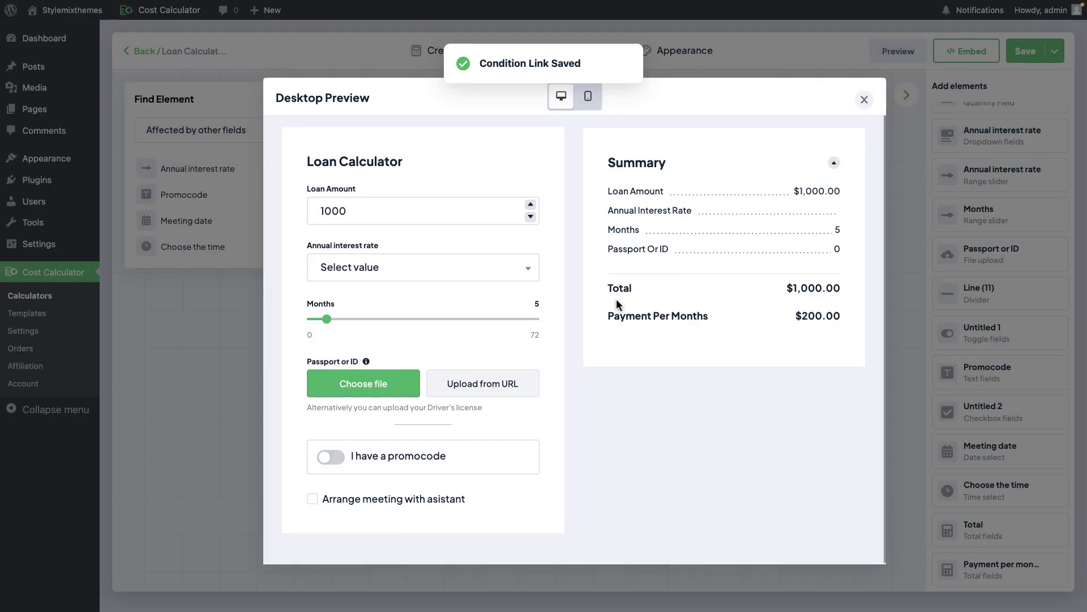
drag(358, 211, 312, 210)
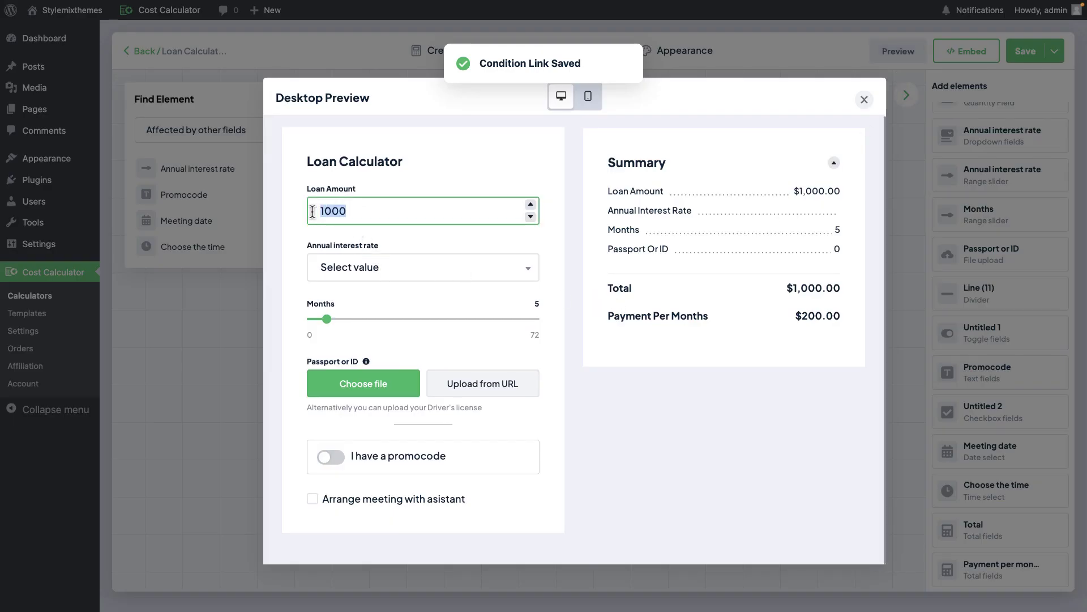
text(99)
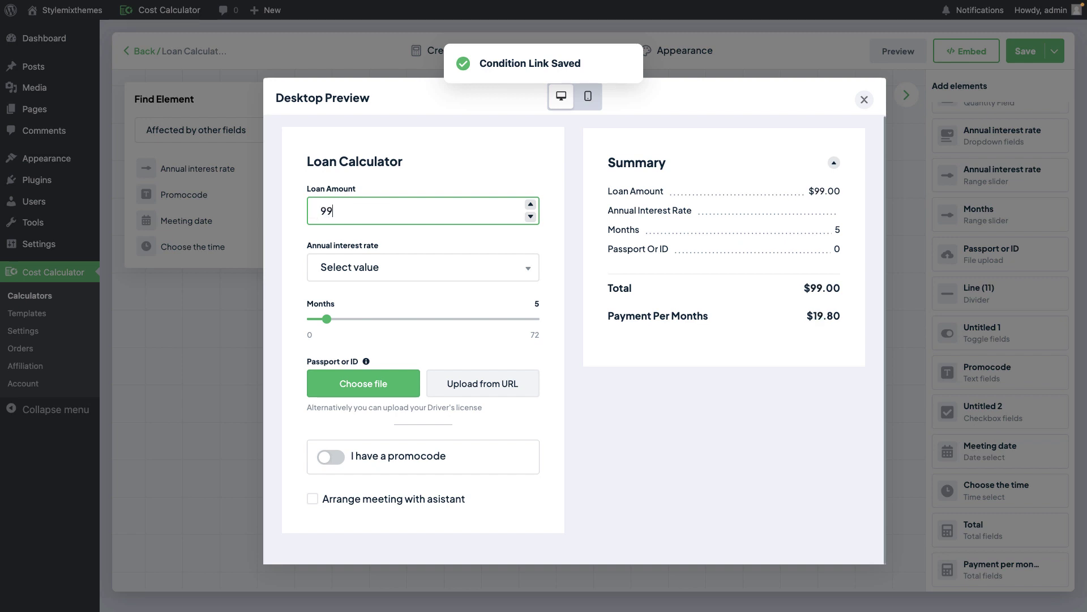
text(00)
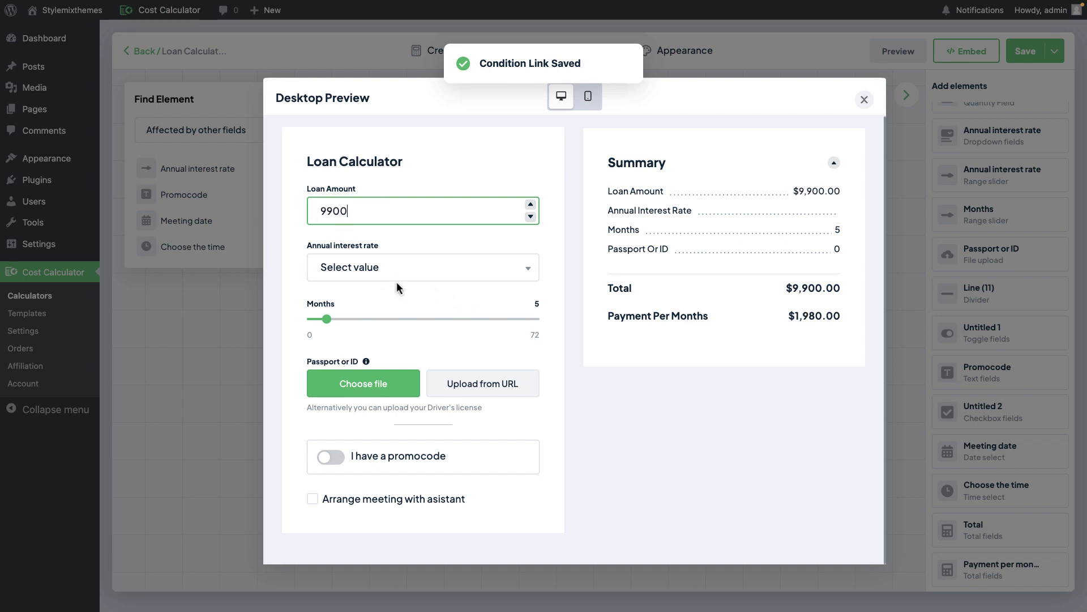
Test the interest slider's condition in the preview by choosing Other as the Annual interest rate
click(448, 274)
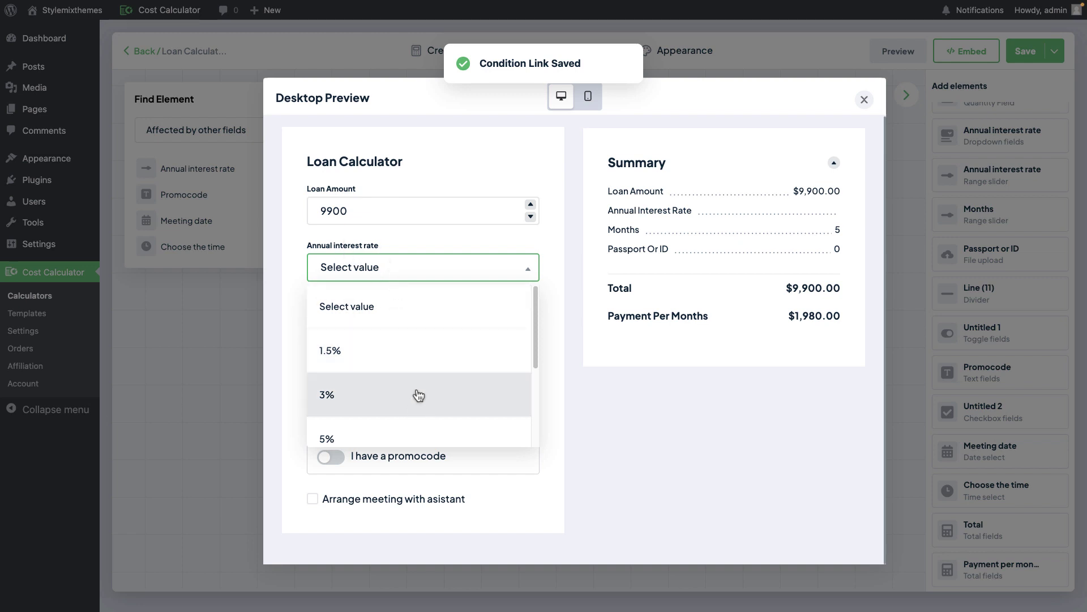
scroll(423, 377, down, 3)
scroll(422, 377, up, 3)
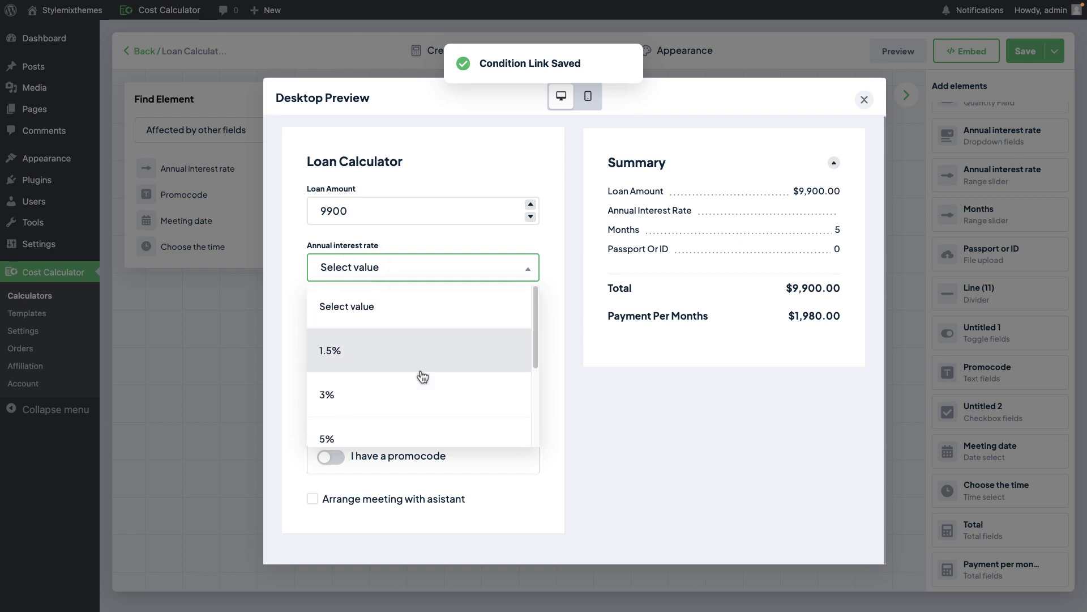
scroll(422, 377, down, 3)
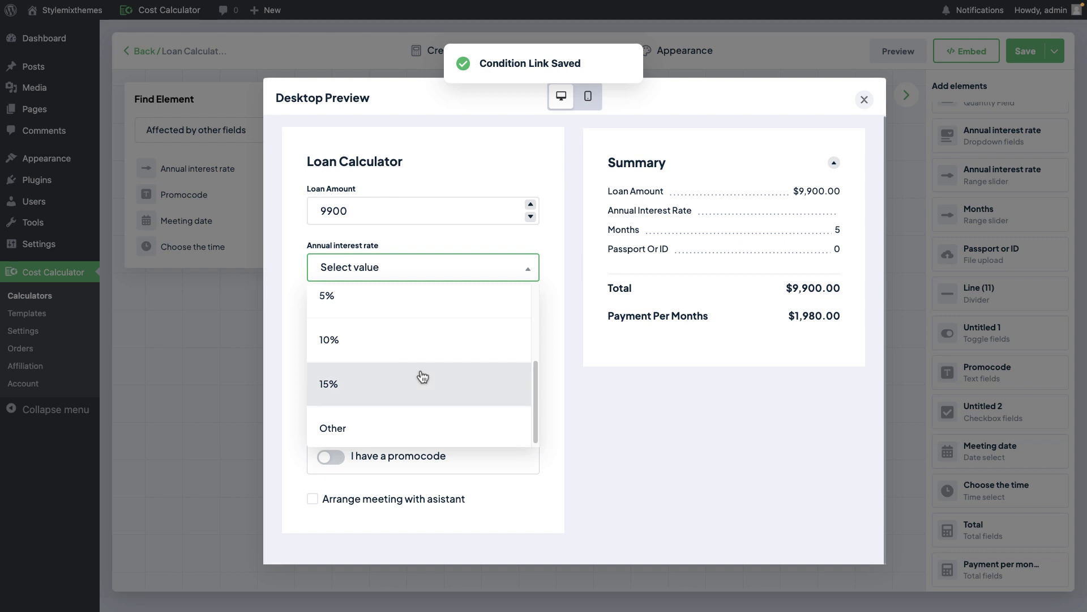
click(348, 430)
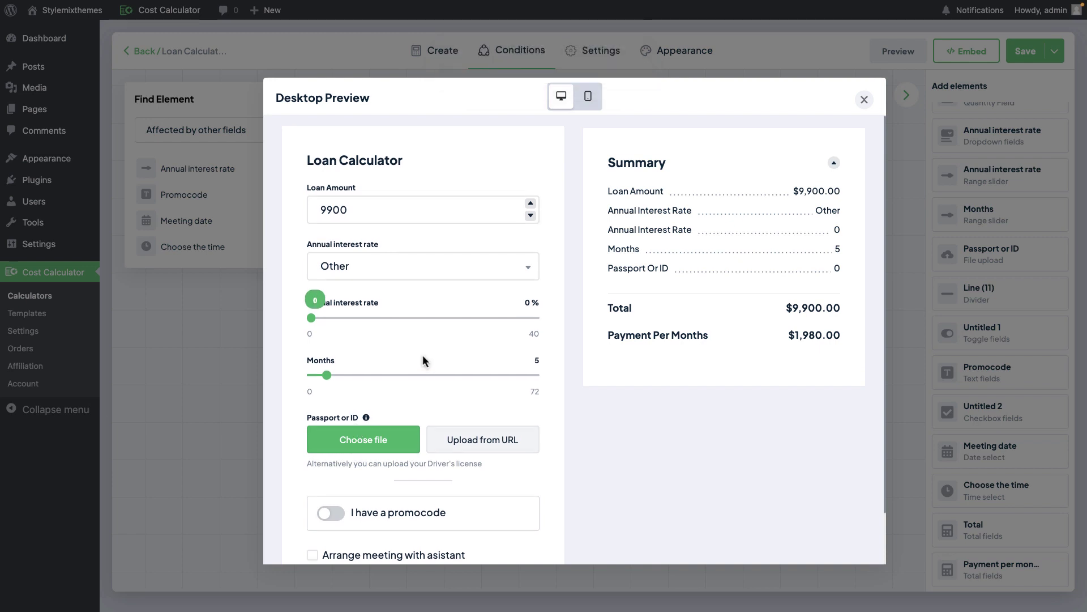
Test the remaining conditions by enabling I have a promocode and Arrange meeting with asistant, and close the preview
scroll(422, 355, down, 1)
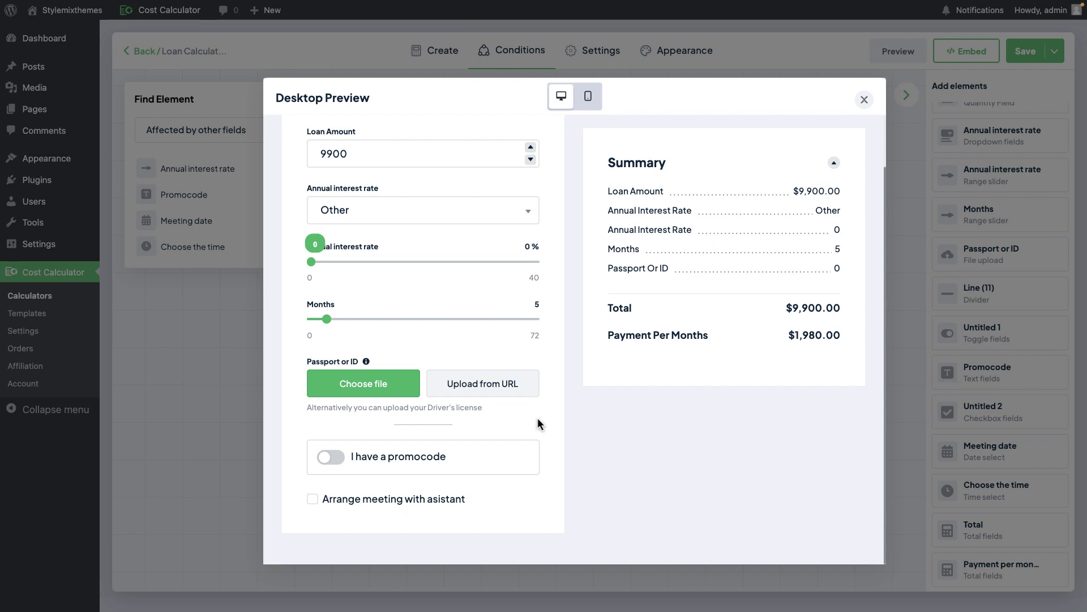
click(319, 463)
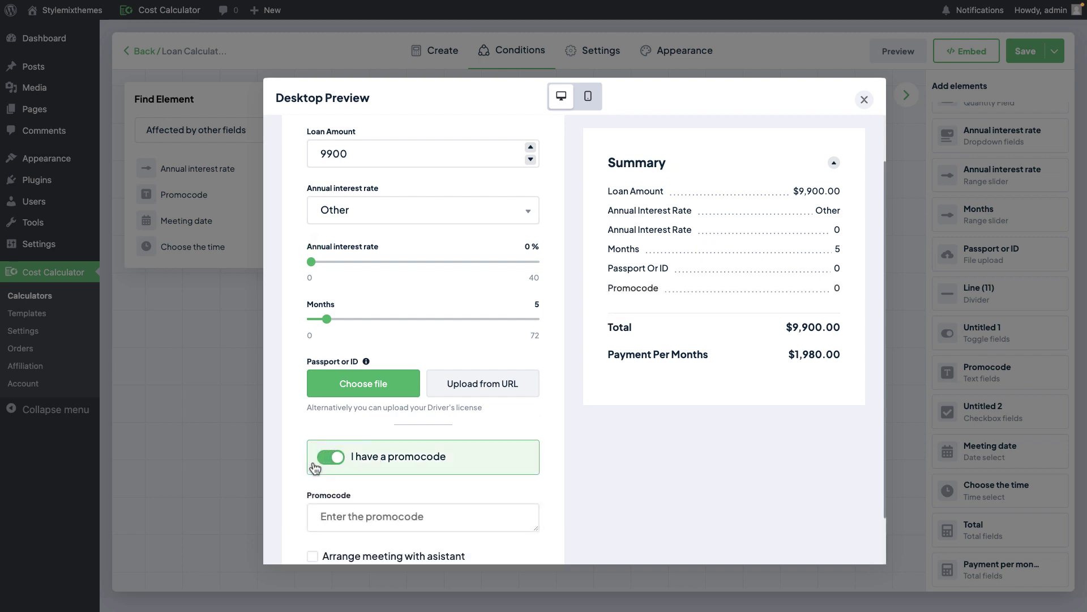
scroll(351, 465, down, 1)
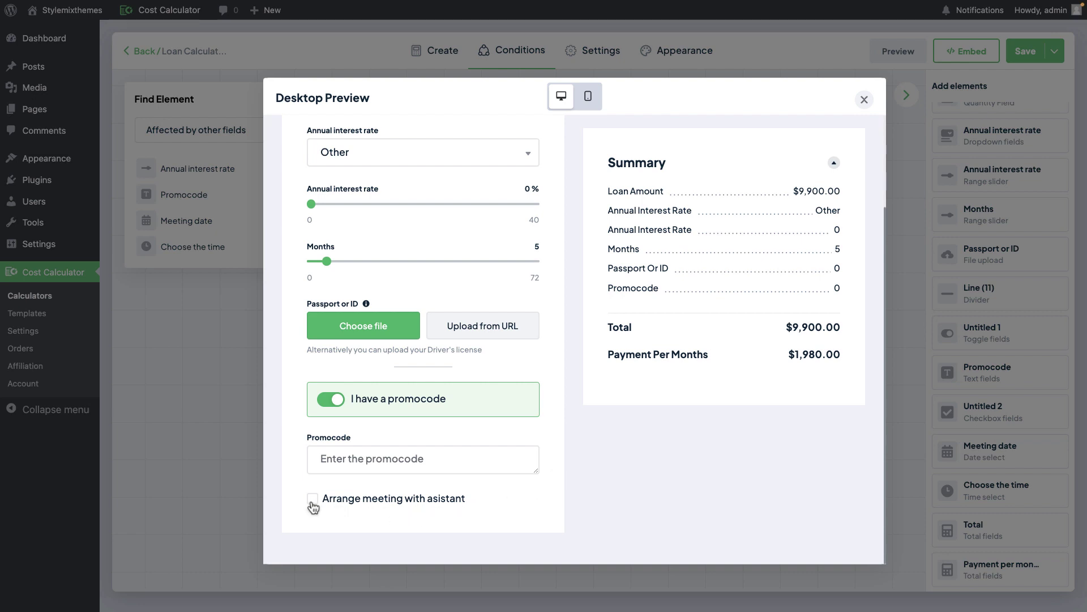
scroll(565, 497, down, 2)
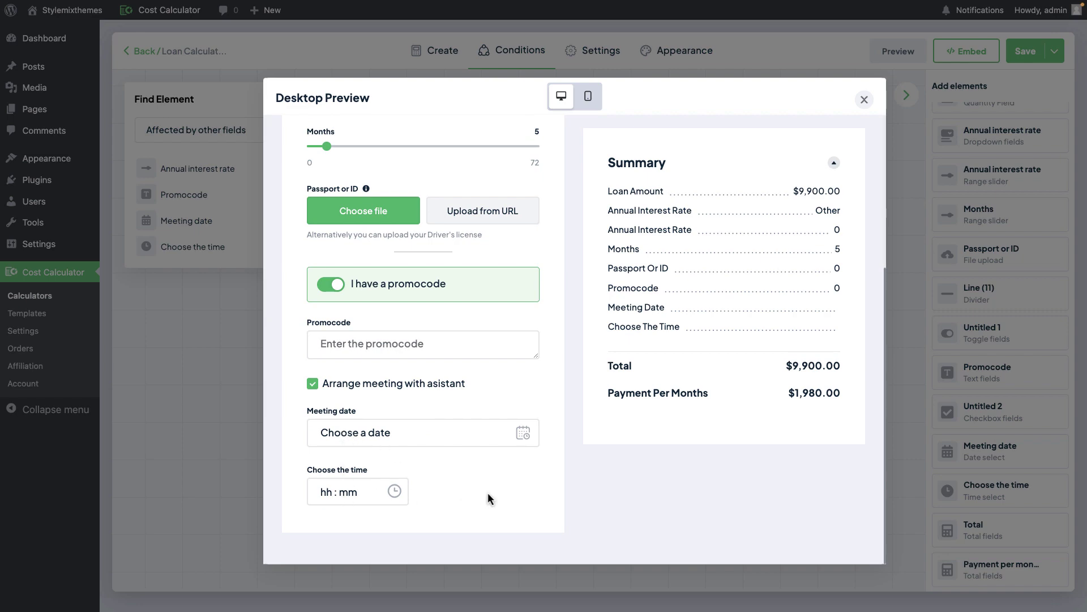
scroll(566, 489, up, 4)
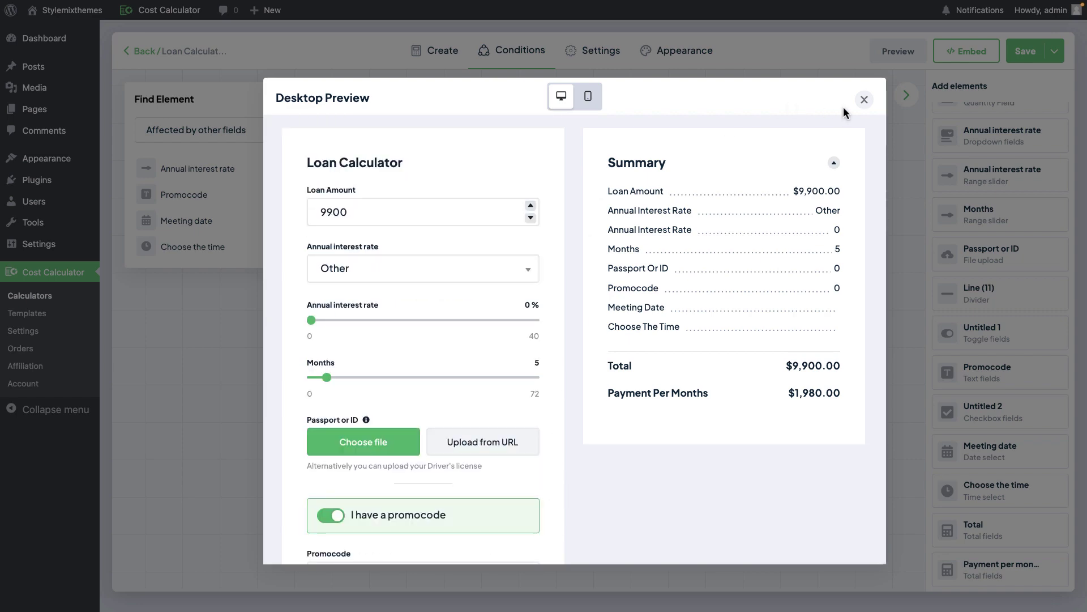
click(864, 99)
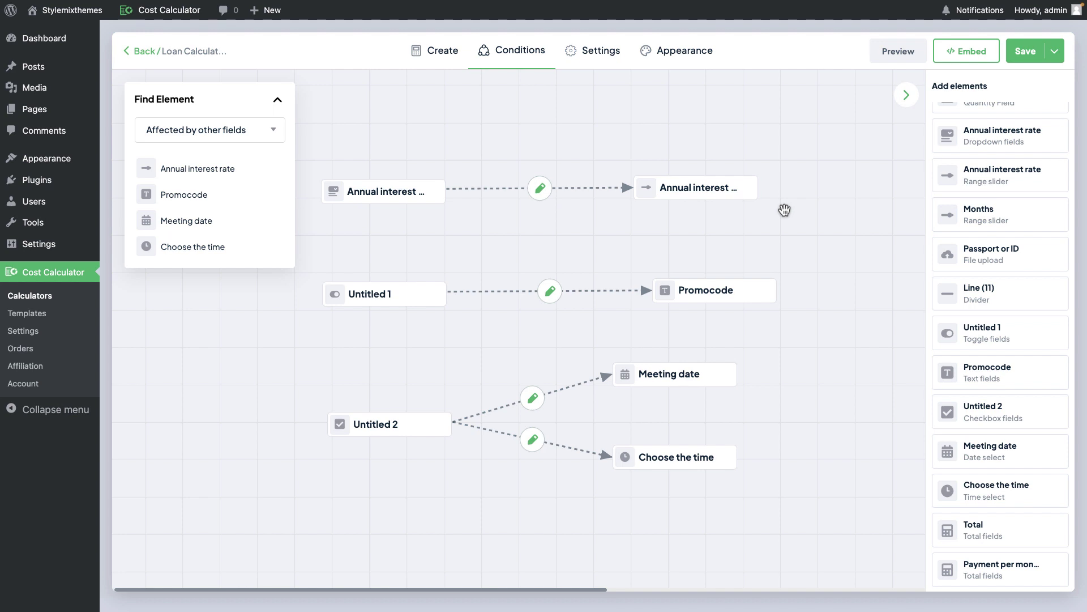